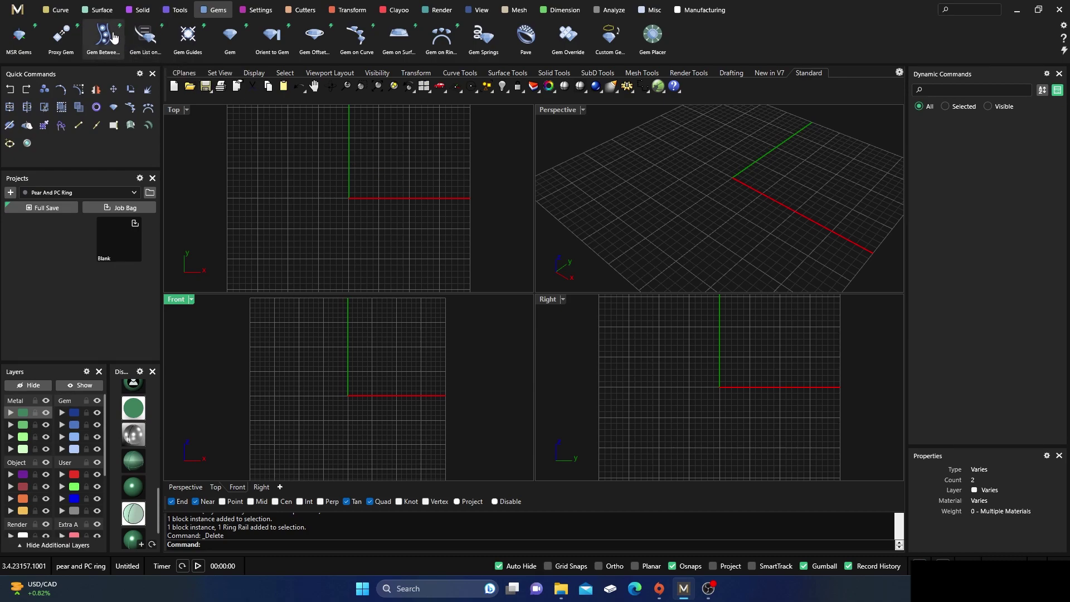
Create a Ring Rail for US finger size 7
{"action": "left_click", "coordinate": [177, 10]}
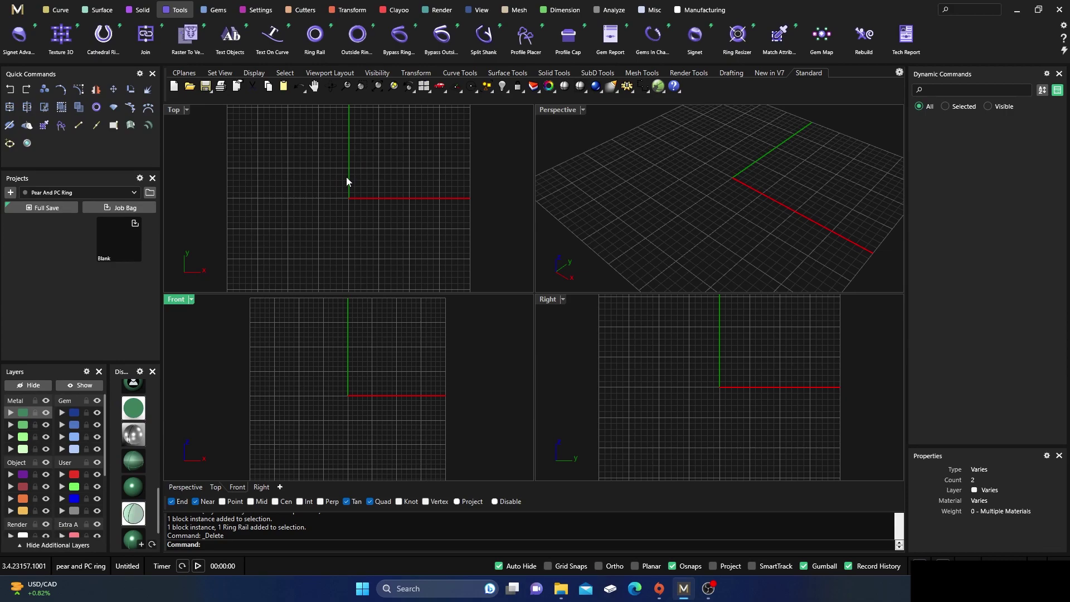
{"action": "left_click", "coordinate": [315, 36]}
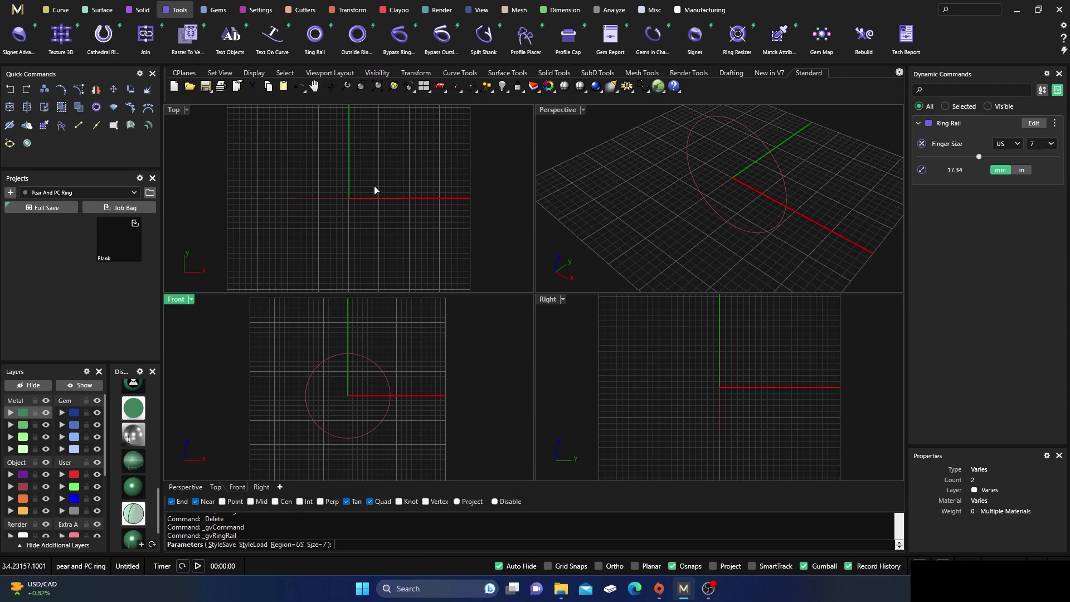
{"action": "key", "text": "Return"}
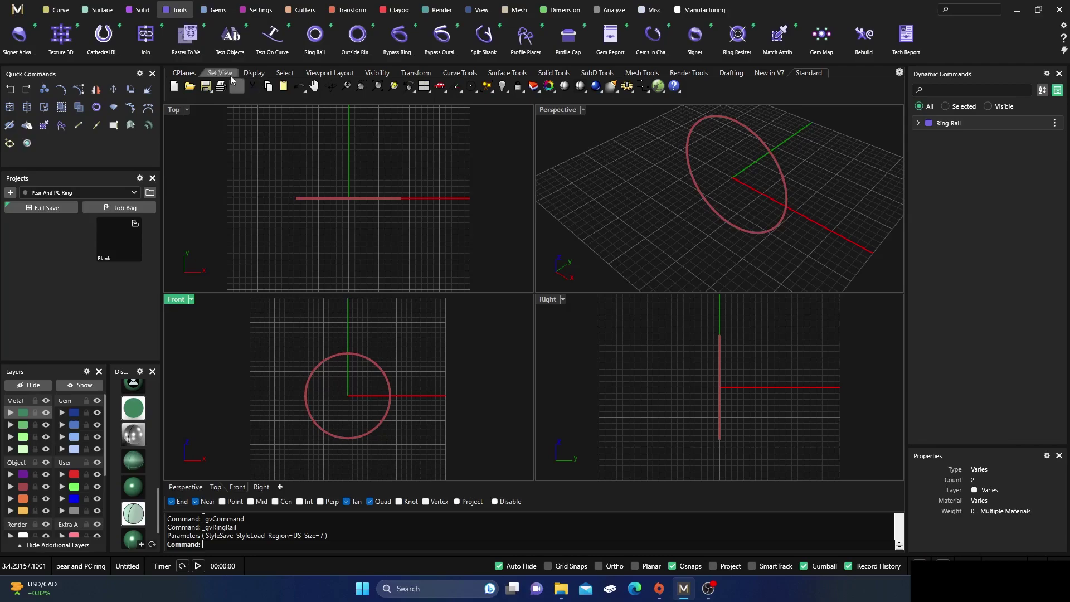
Add a diamond gem with the Princess shape, size it to 4.00 mm wide and raise it above the ring rail
{"action": "left_click", "coordinate": [213, 11]}
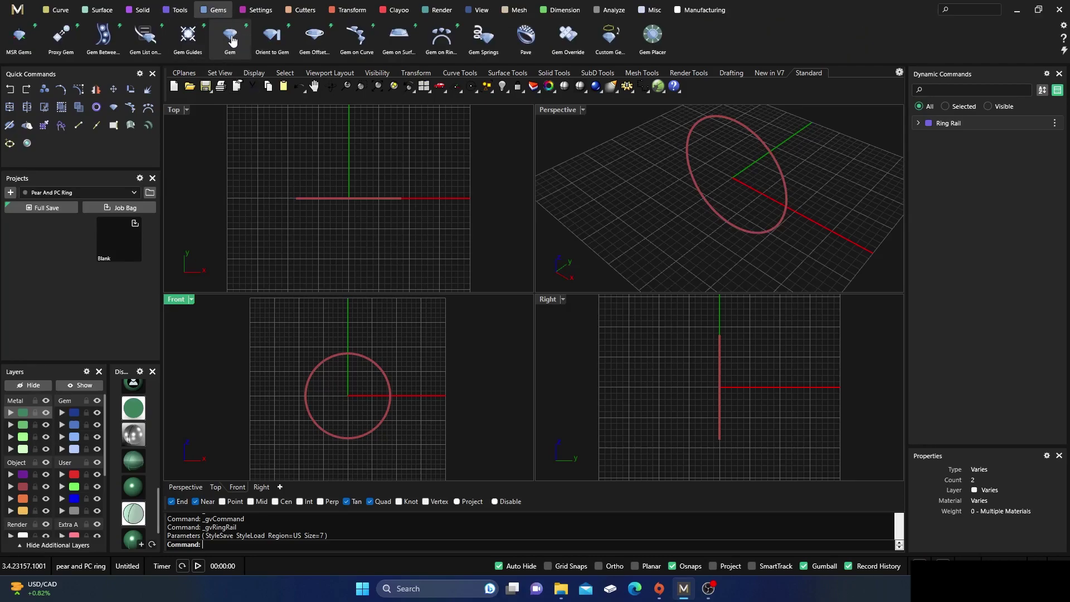
{"action": "left_click", "coordinate": [231, 38]}
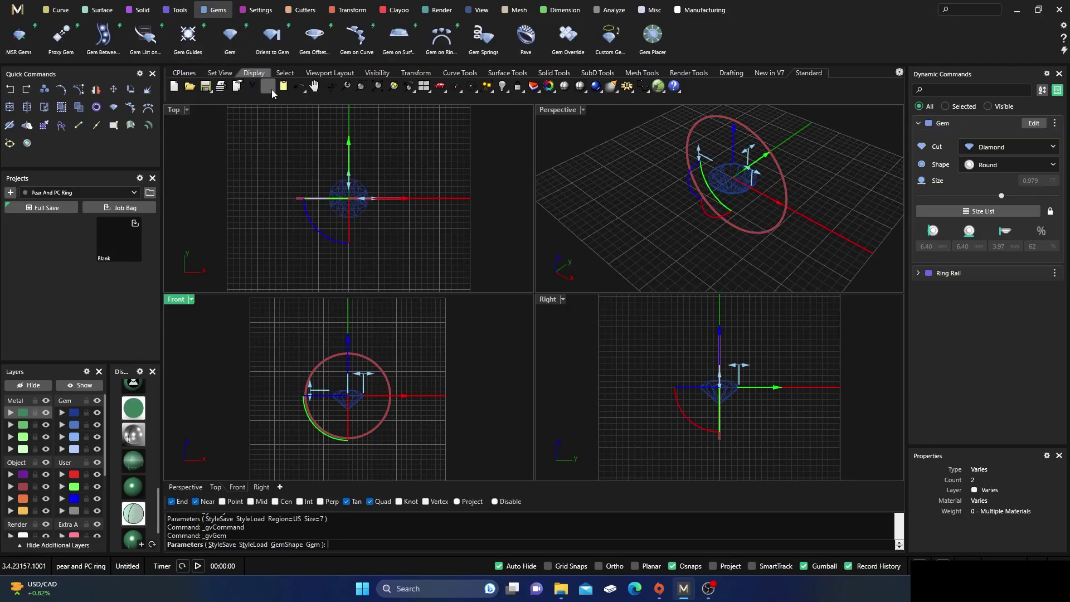
{"action": "left_click", "coordinate": [988, 168]}
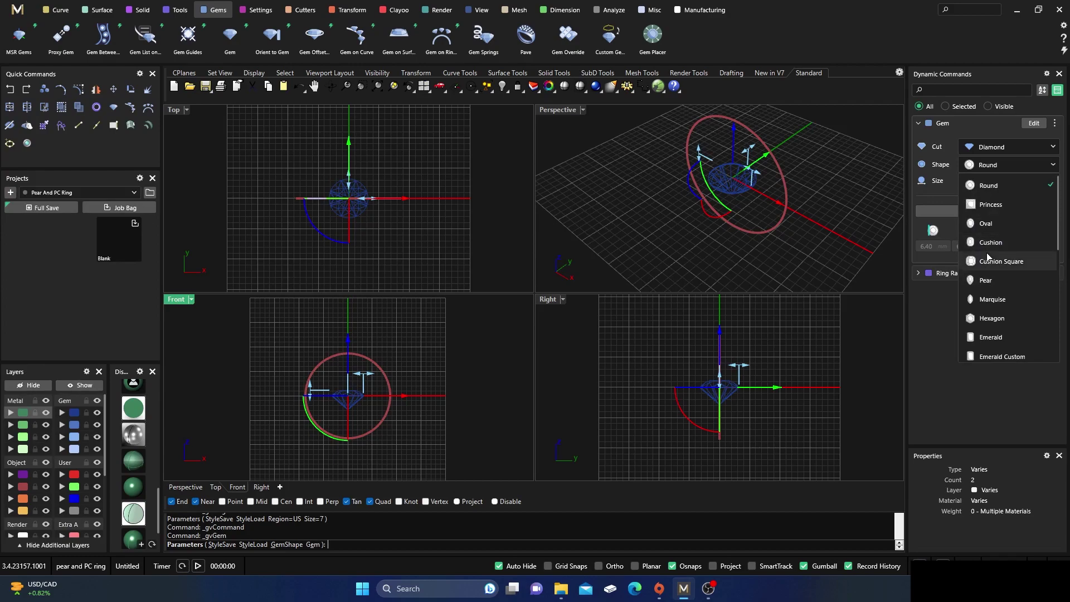
{"action": "left_click", "coordinate": [980, 206]}
{"action": "mouse_move", "coordinate": [369, 377]}
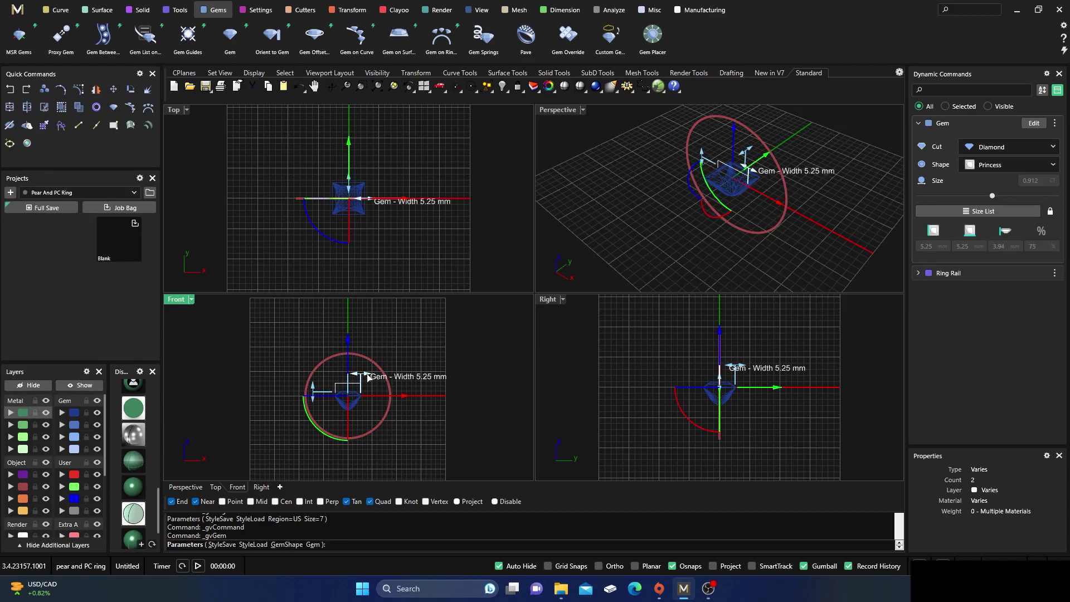
{"action": "left_click_drag", "start_coordinate": [369, 377], "coordinate": [350, 305]}
Position the princess gem just above the ring rail, shifted toward positive X from the ring's centre line, and finish the gem
{"action": "right_click_drag", "start_coordinate": [402, 322], "coordinate": [401, 352]}
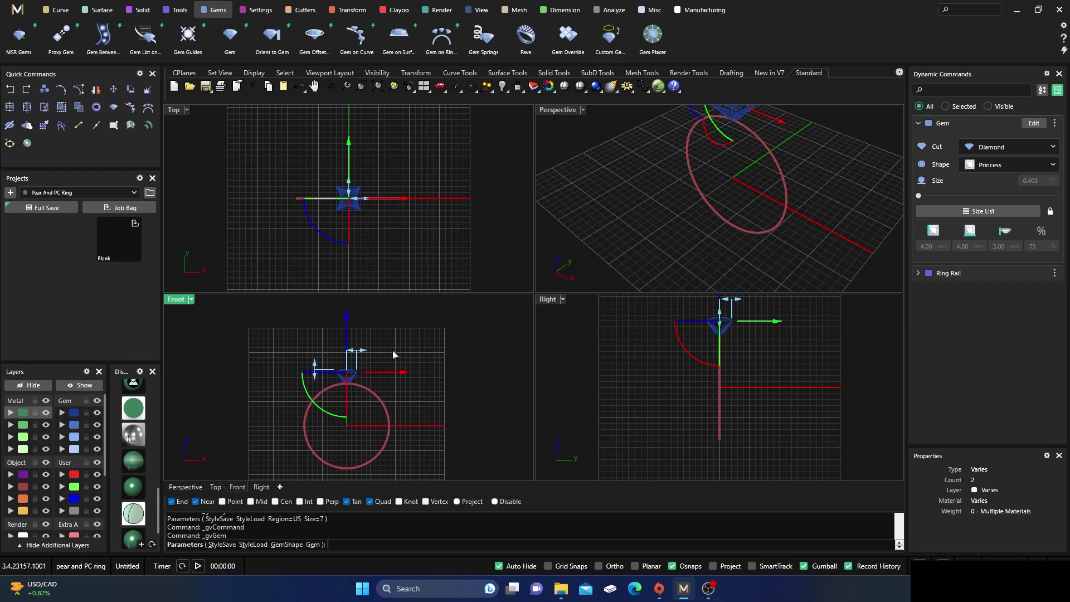
{"action": "left_click_drag", "start_coordinate": [347, 333], "coordinate": [349, 322]}
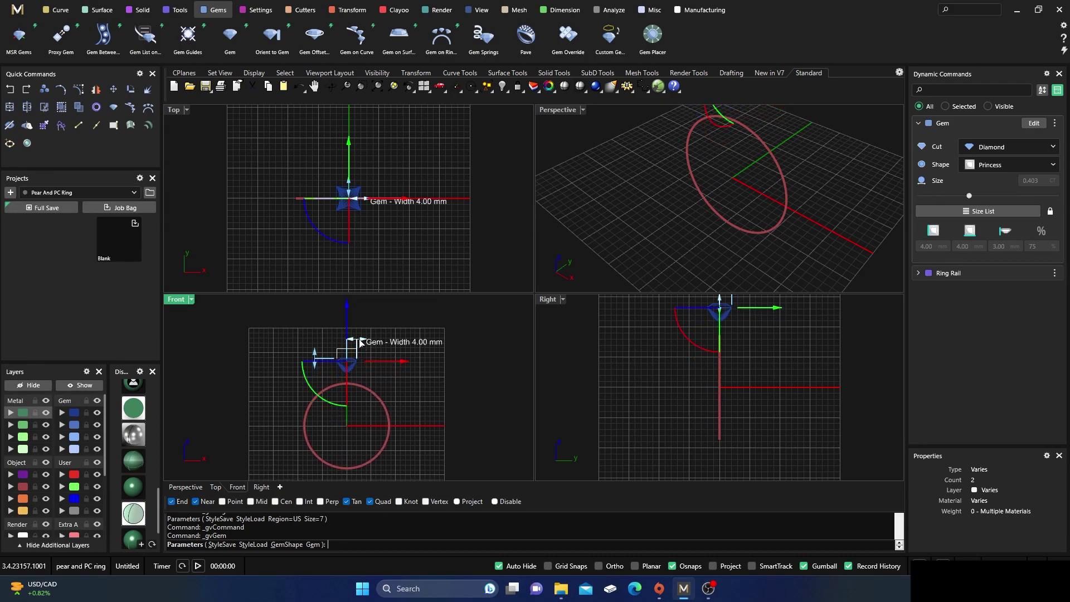
{"action": "left_click_drag", "start_coordinate": [385, 362], "coordinate": [403, 371]}
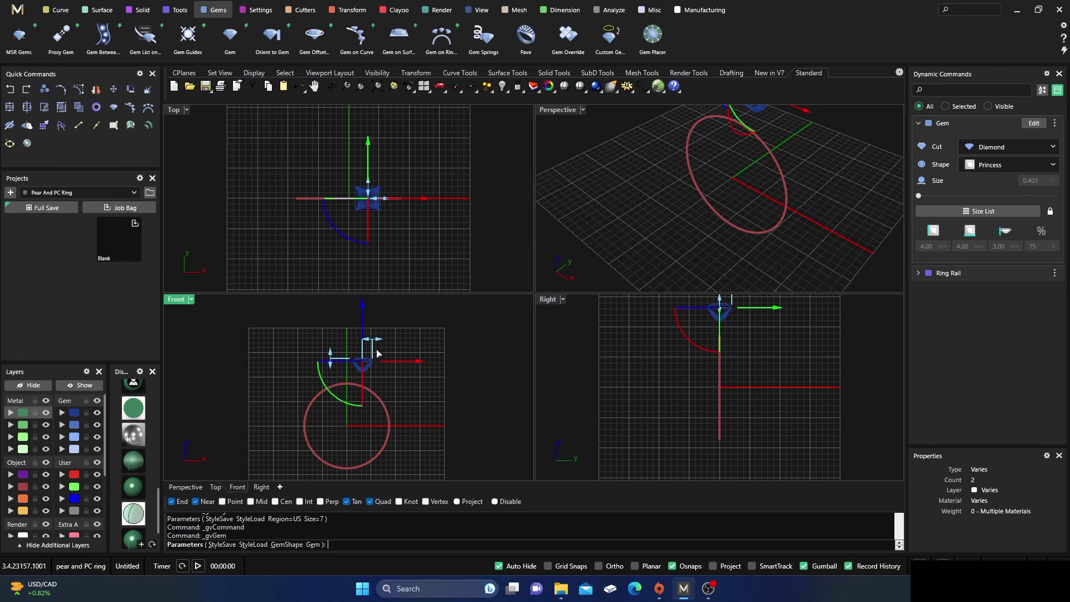
{"action": "left_click_drag", "start_coordinate": [363, 326], "coordinate": [363, 331]}
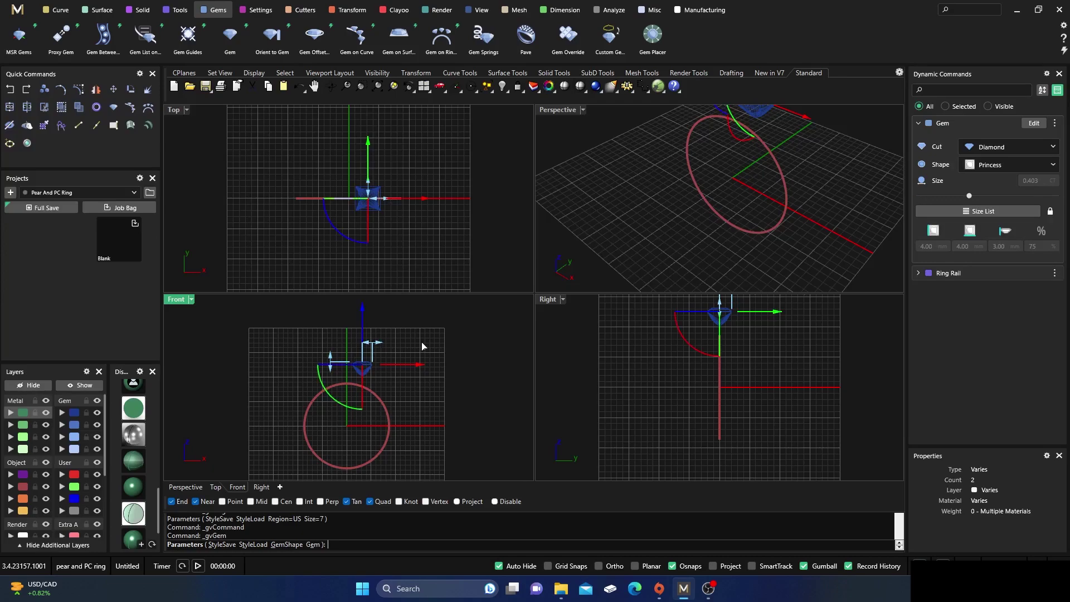
{"action": "key", "text": "Escape"}
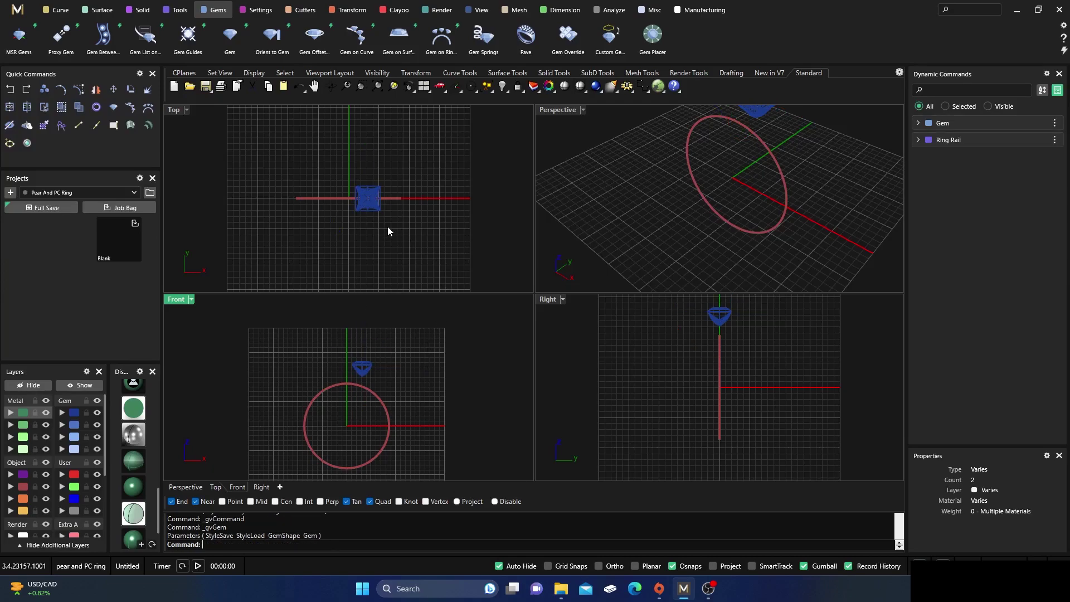
Start a Gem Offset Curve around the princess gem and set its Z Offset to 0.4 mm
{"action": "left_click", "coordinate": [375, 210]}
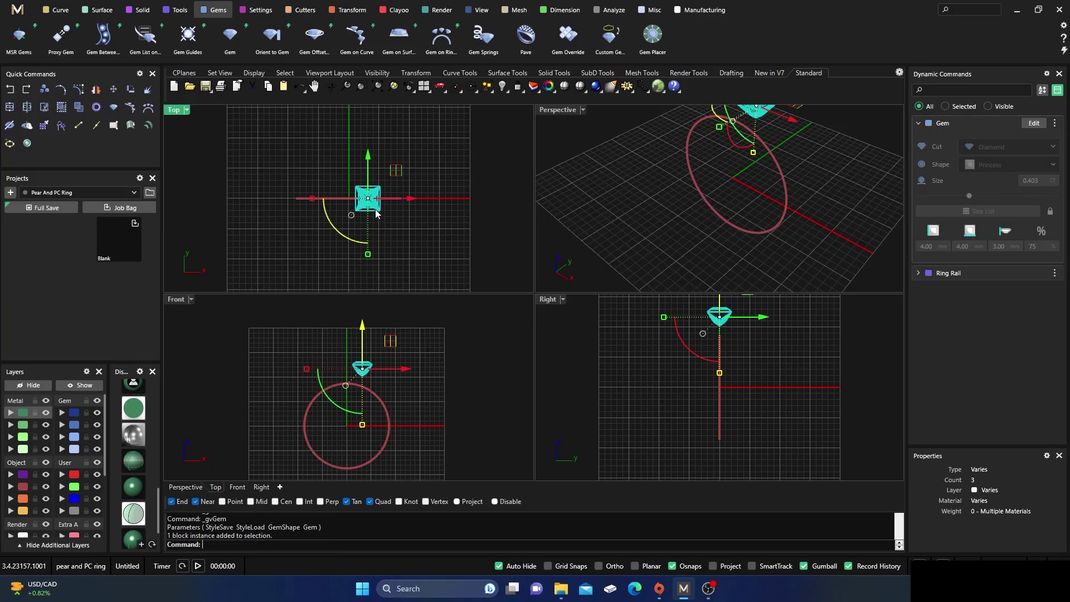
{"action": "left_click", "coordinate": [316, 38]}
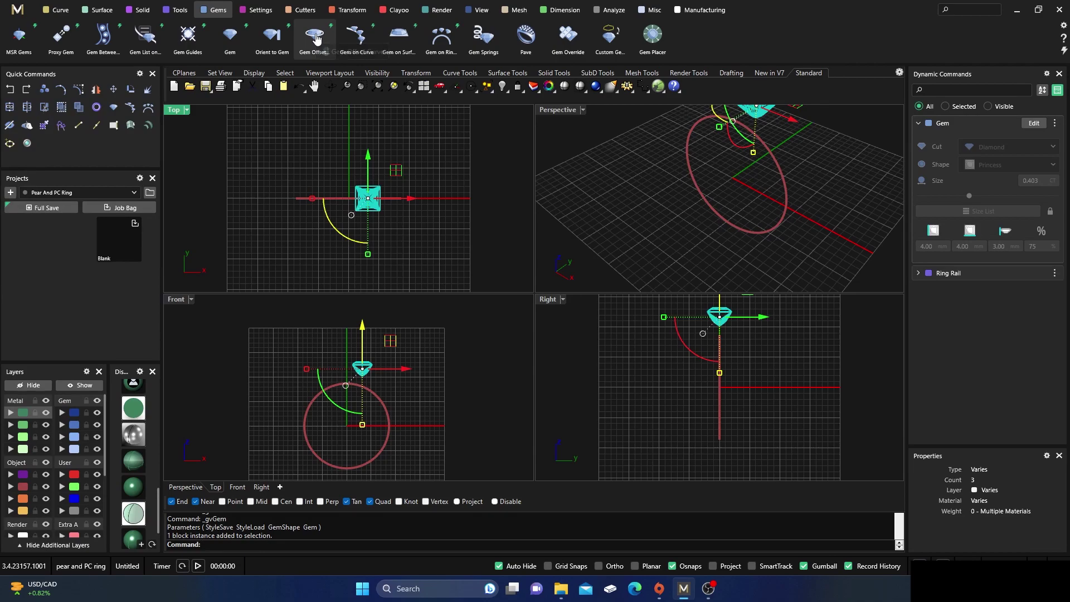
{"action": "scroll", "coordinate": [378, 225], "scroll_direction": "up", "scroll_amount": 3}
{"action": "scroll", "coordinate": [373, 219], "scroll_direction": "up", "scroll_amount": 3}
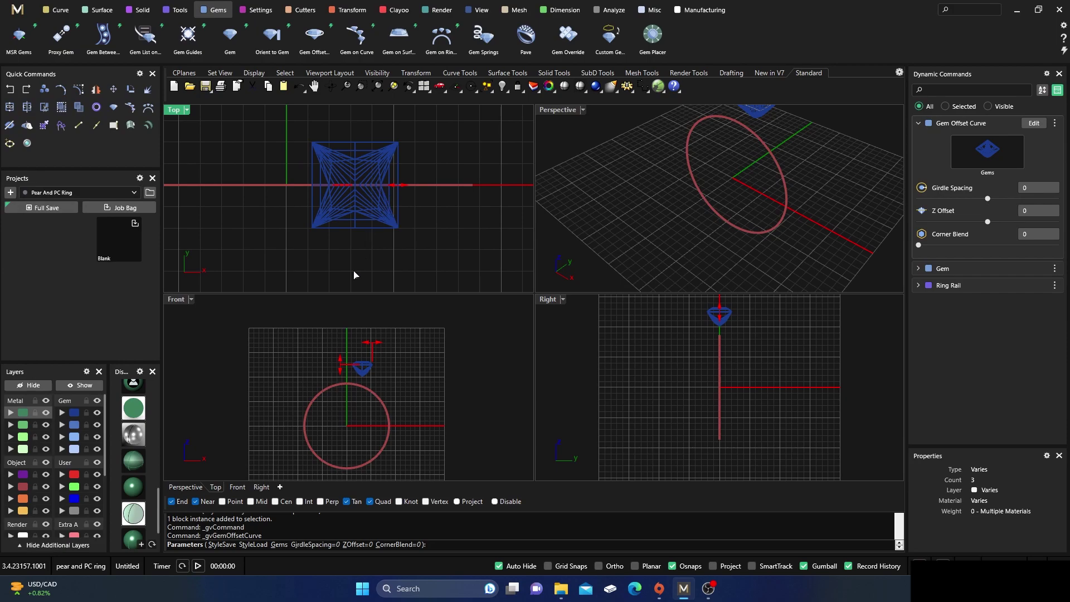
{"action": "scroll", "coordinate": [358, 364], "scroll_direction": "up", "scroll_amount": 5}
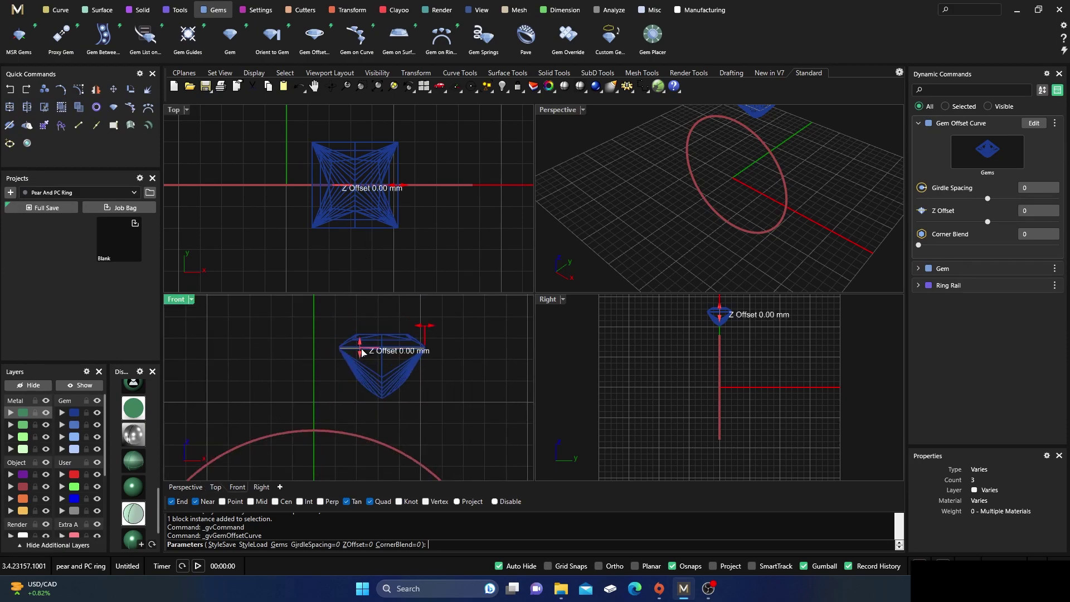
{"action": "left_click_drag", "start_coordinate": [361, 350], "coordinate": [362, 342]}
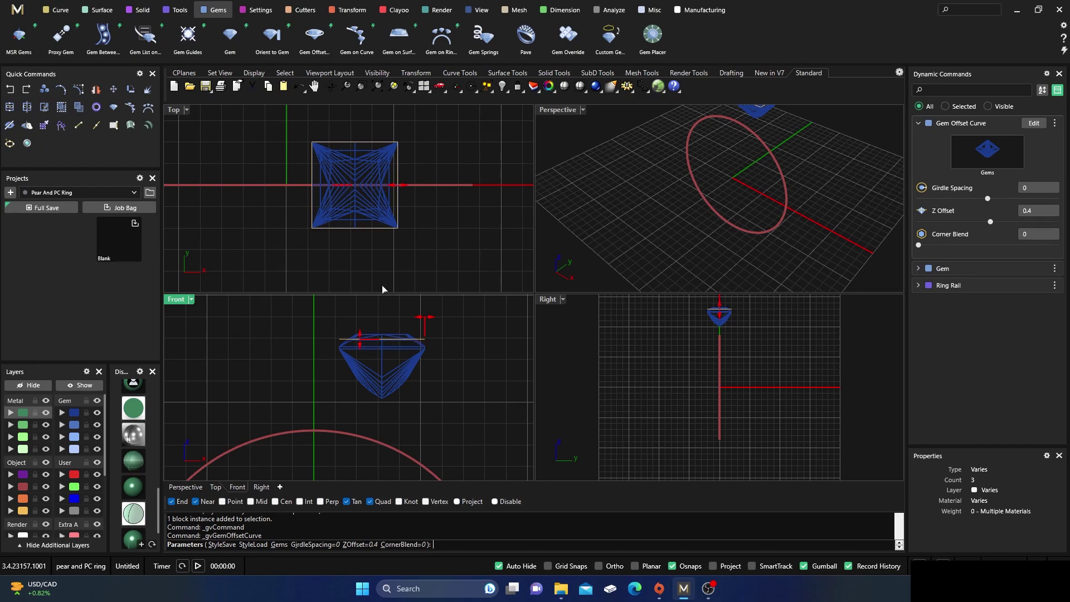
Set the offset curve's Girdle Spacing to 0.7 mm and create the curve
{"action": "scroll", "coordinate": [393, 189], "scroll_direction": "up", "scroll_amount": 4}
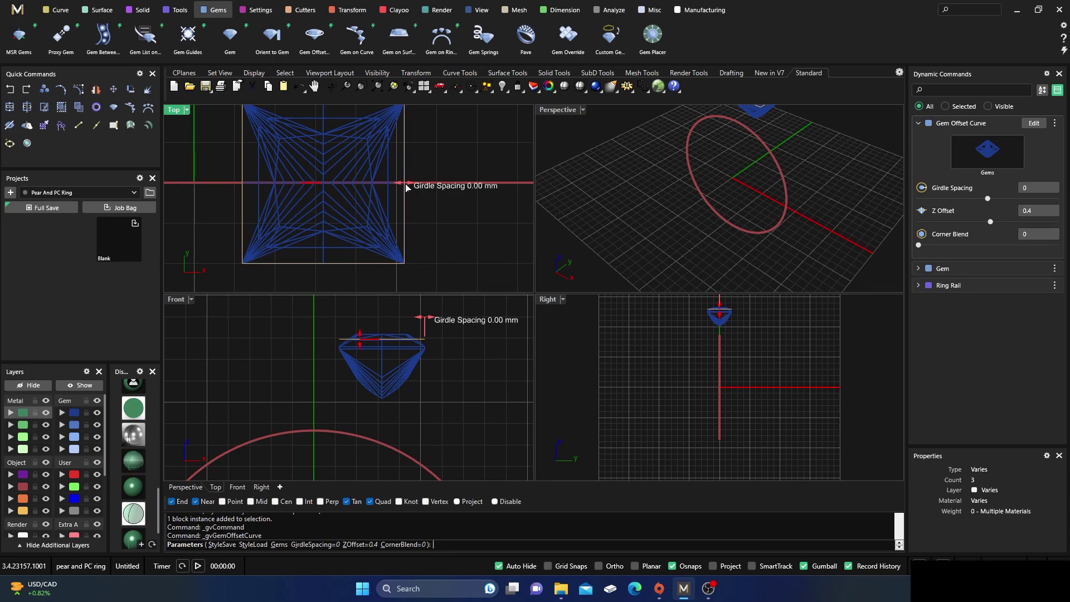
{"action": "left_click_drag", "start_coordinate": [406, 187], "coordinate": [434, 190]}
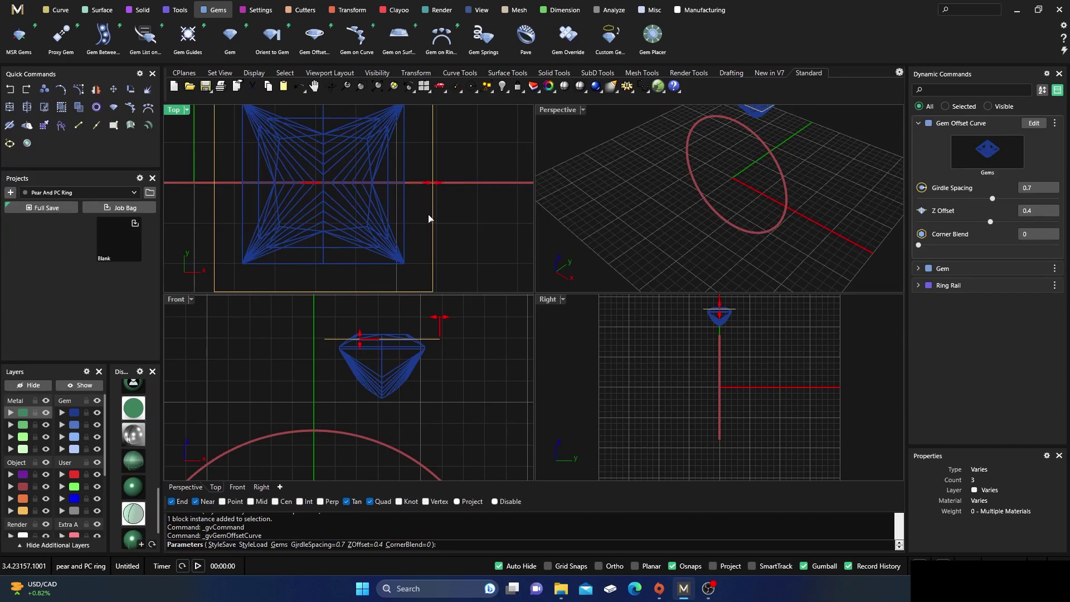
{"action": "scroll", "coordinate": [399, 220], "scroll_direction": "down", "scroll_amount": 1}
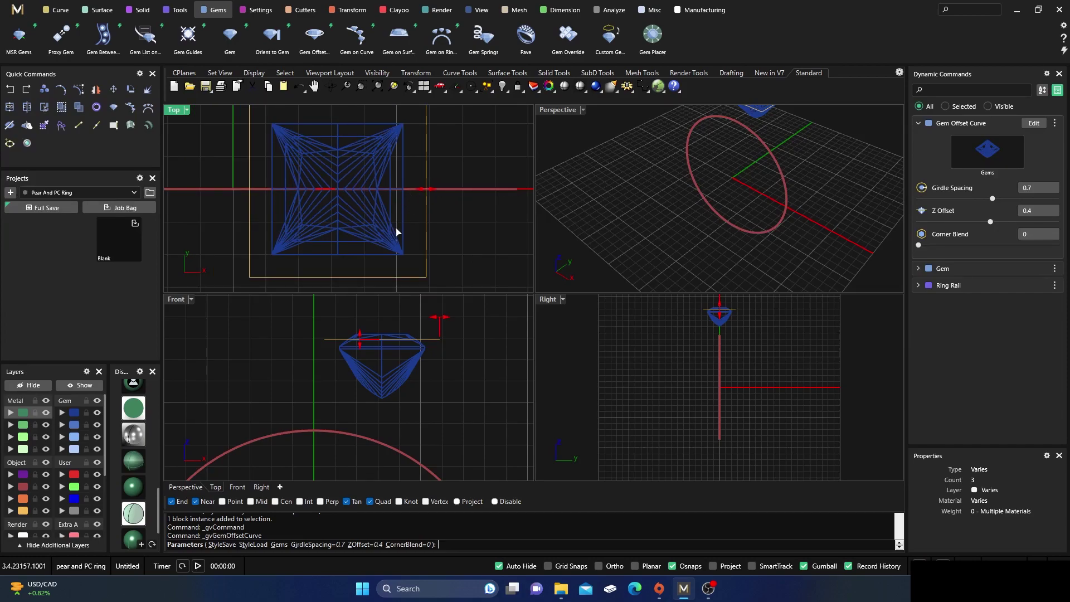
{"action": "key", "text": "Return"}
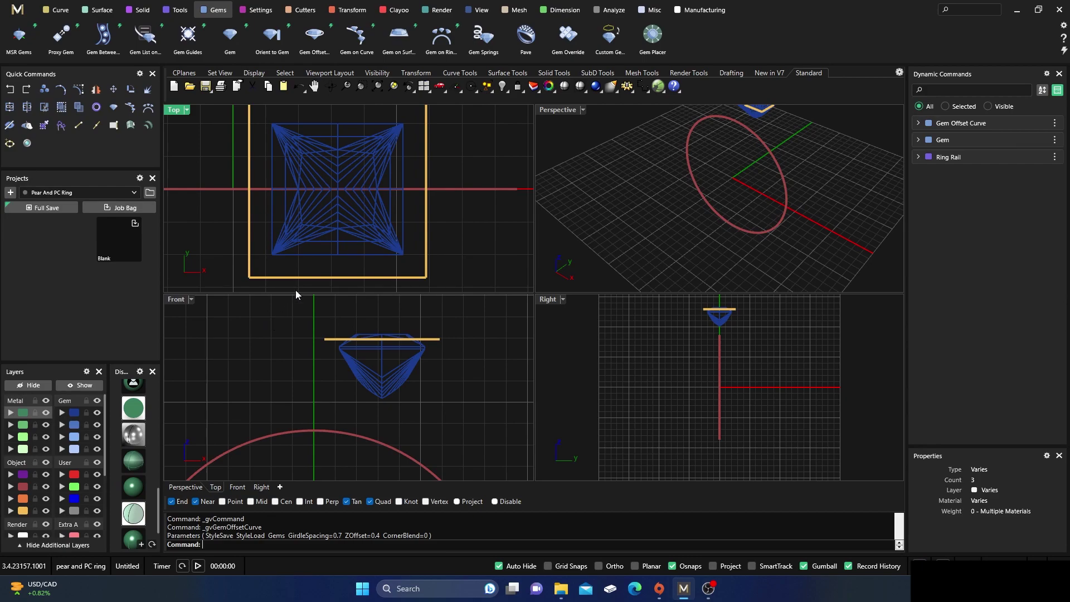
Start an Outside Ring Rail around the ring rail using the 01_EU rail shape
{"action": "left_click", "coordinate": [183, 14]}
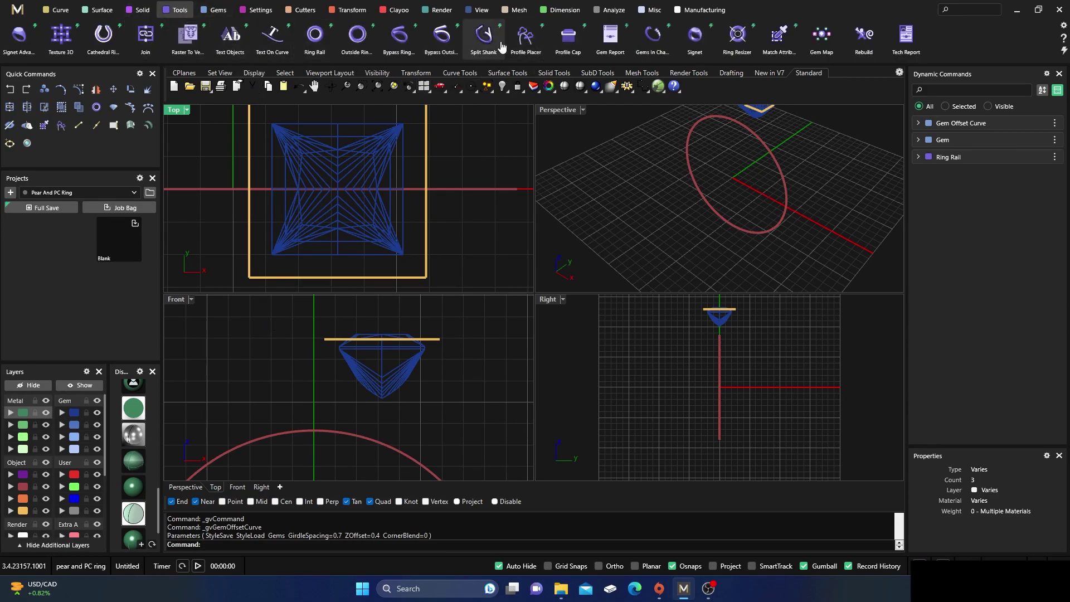
{"action": "left_click", "coordinate": [358, 35]}
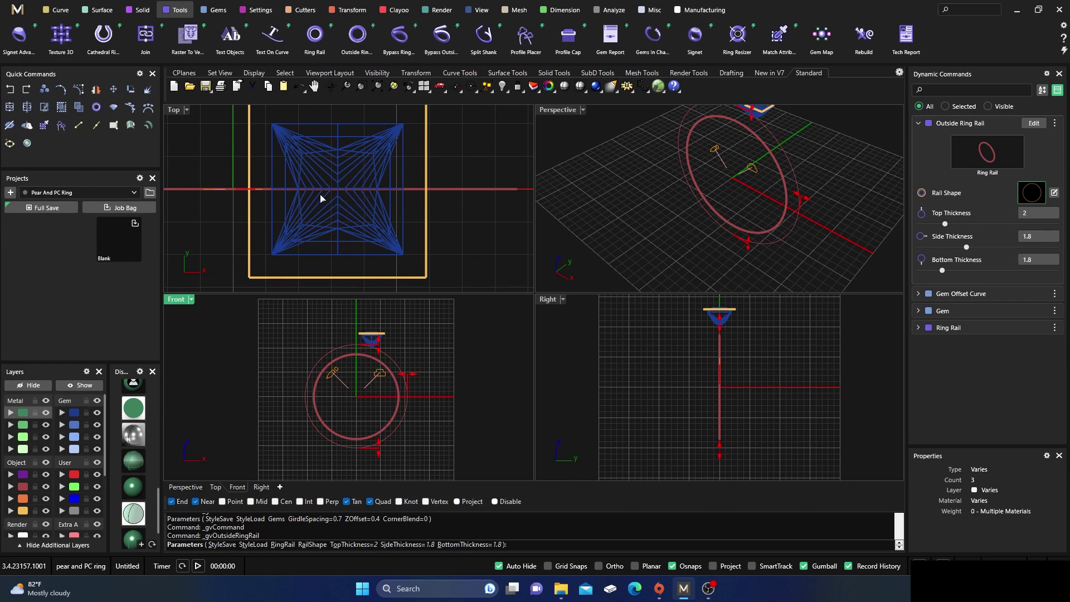
{"action": "left_click", "coordinate": [252, 368]}
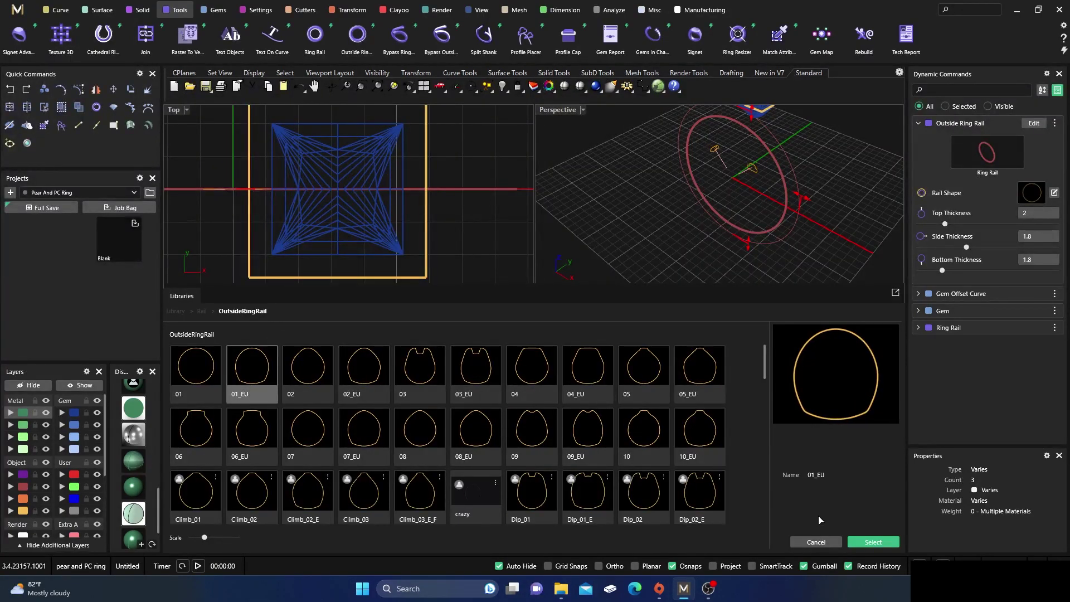
{"action": "left_click", "coordinate": [878, 543]}
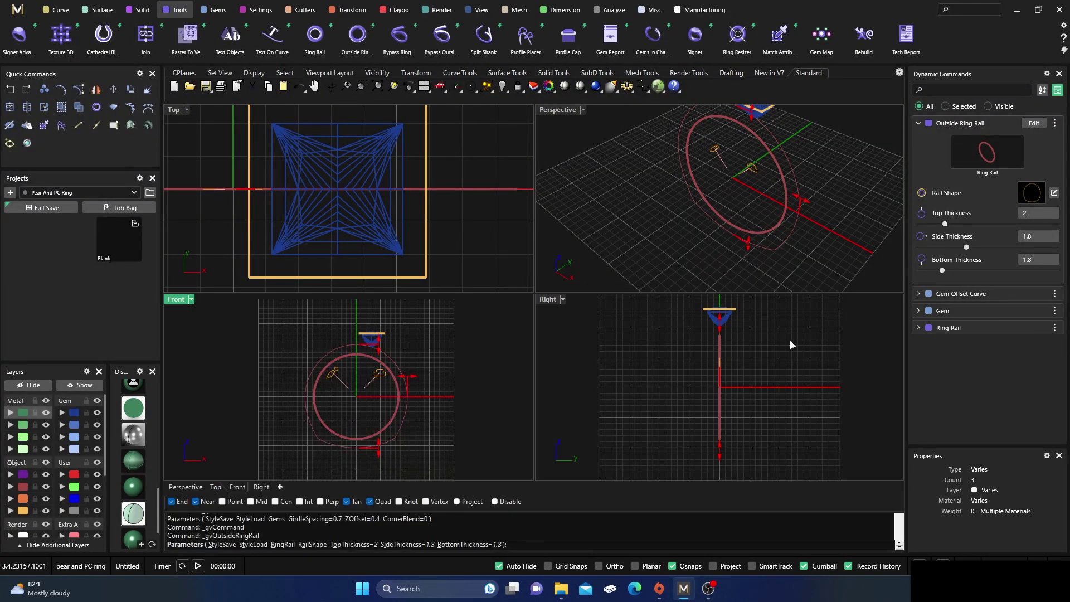
Set the outside rail's Bottom Thickness and Side Thickness to 2.5 mm each and create the rail
{"action": "mouse_move", "coordinate": [385, 453]}
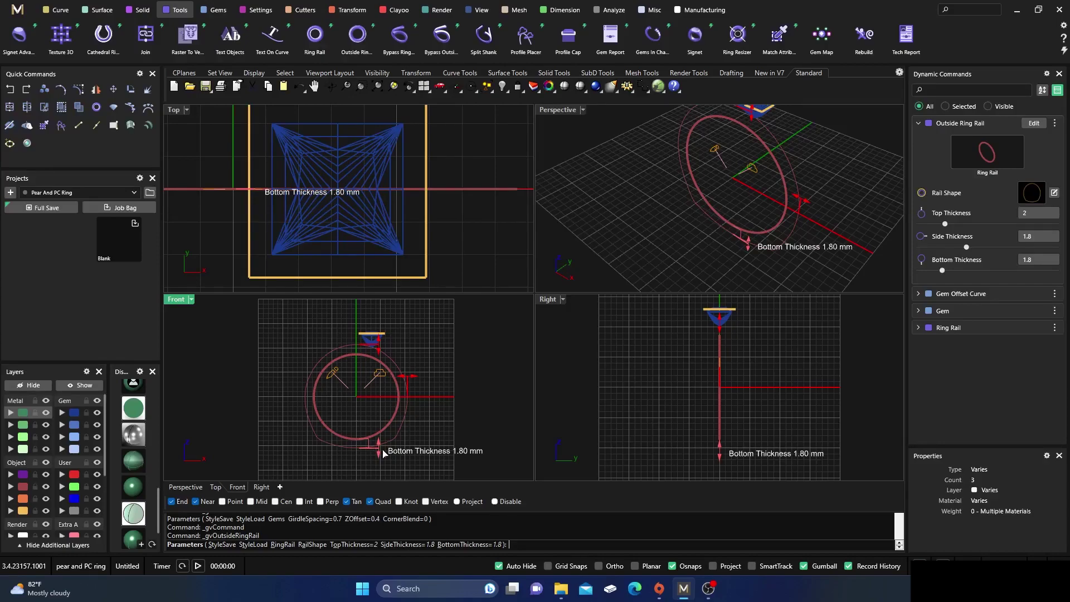
{"action": "left_click_drag", "start_coordinate": [379, 451], "coordinate": [379, 459]}
{"action": "mouse_move", "coordinate": [411, 389]}
{"action": "left_click_drag", "start_coordinate": [410, 385], "coordinate": [412, 386]}
{"action": "scroll", "coordinate": [393, 342], "scroll_direction": "up", "scroll_amount": 3}
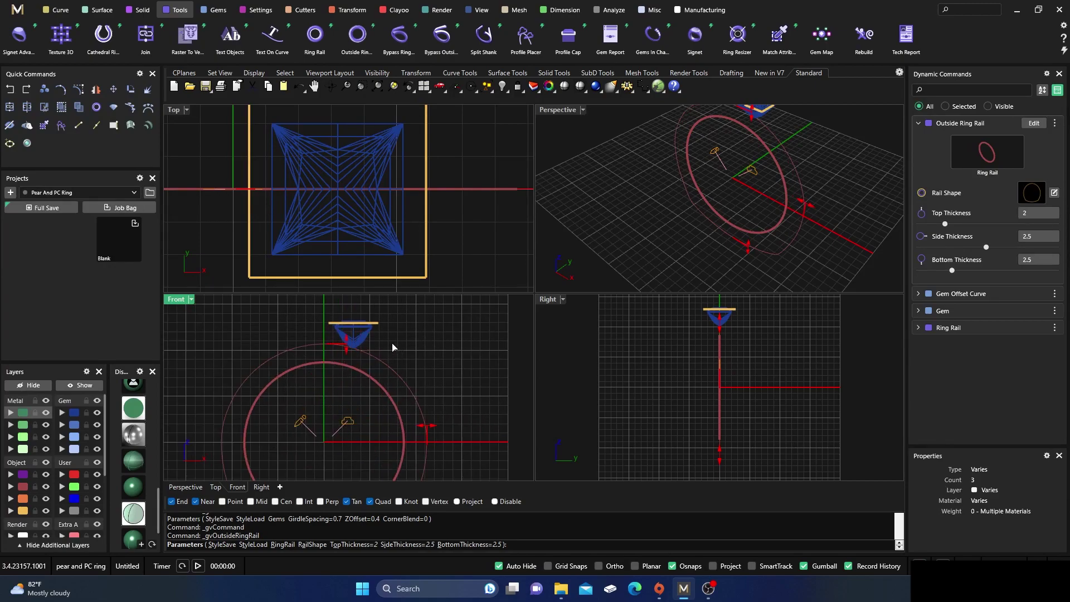
{"action": "mouse_move", "coordinate": [328, 360]}
{"action": "key", "text": "Return"}
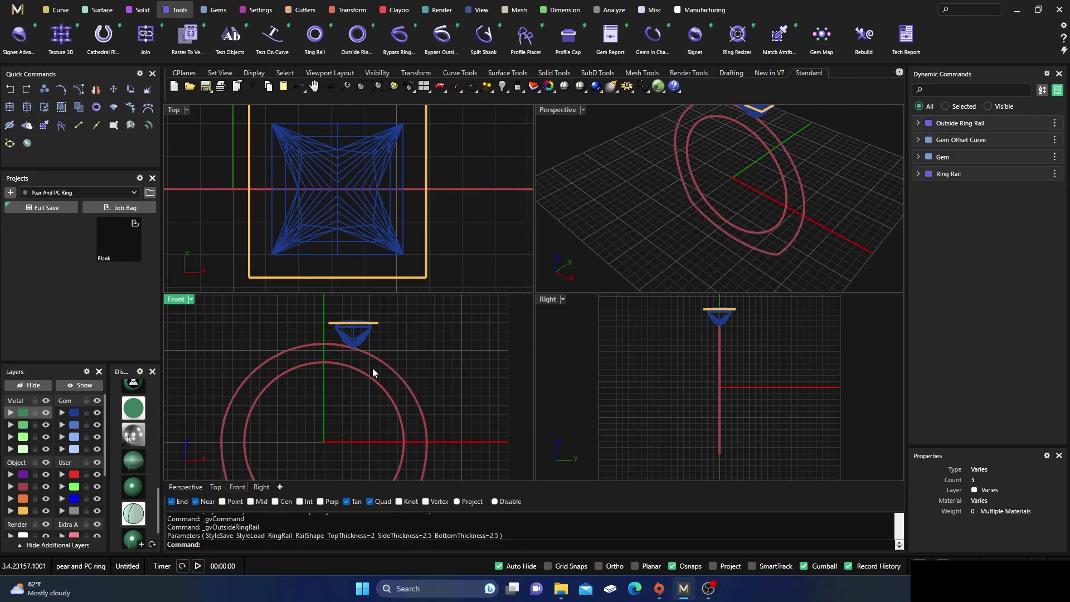
Start Profile Placer on the inner ring rail and choose a rectangular profile from the Shank library
{"action": "left_click", "coordinate": [324, 361]}
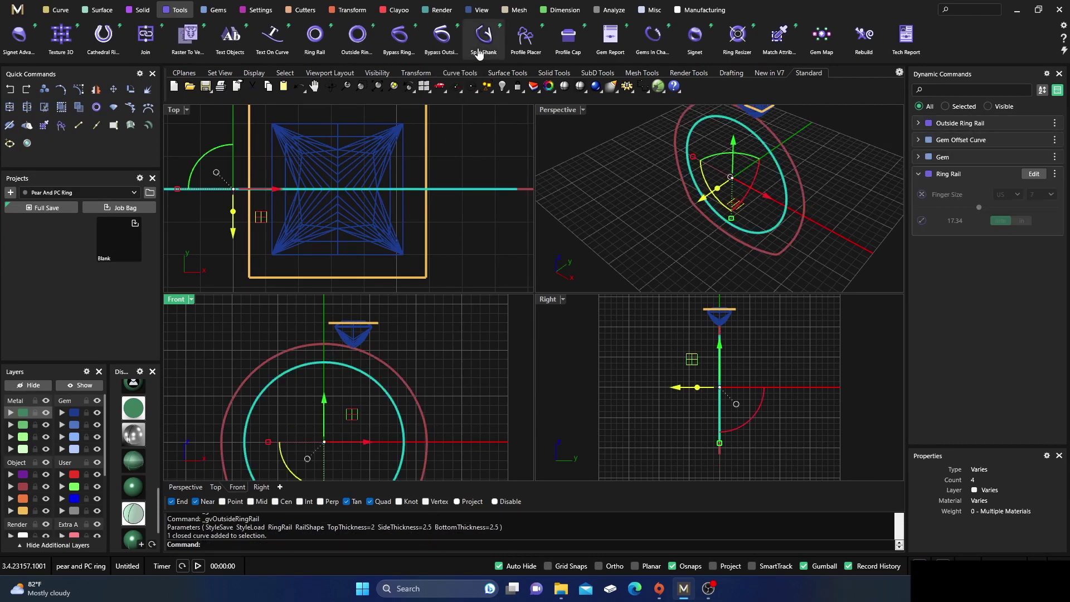
{"action": "left_click", "coordinate": [527, 39]}
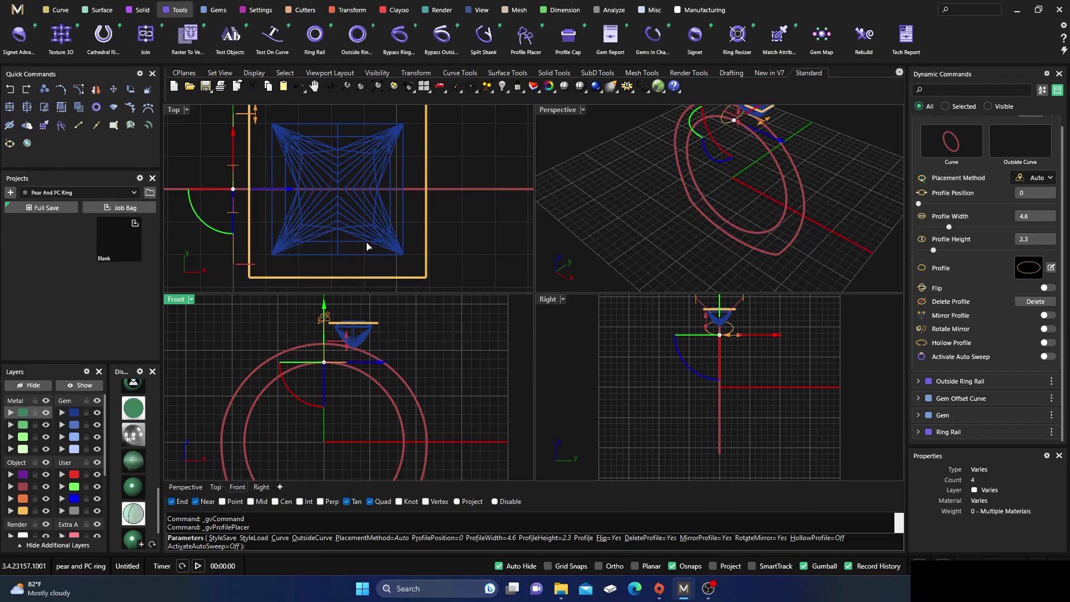
{"action": "scroll", "coordinate": [335, 387], "scroll_direction": "down", "scroll_amount": 5}
{"action": "scroll", "coordinate": [334, 387], "scroll_direction": "down", "scroll_amount": 6}
{"action": "scroll", "coordinate": [337, 392], "scroll_direction": "down", "scroll_amount": 6}
{"action": "scroll", "coordinate": [339, 392], "scroll_direction": "down", "scroll_amount": 5}
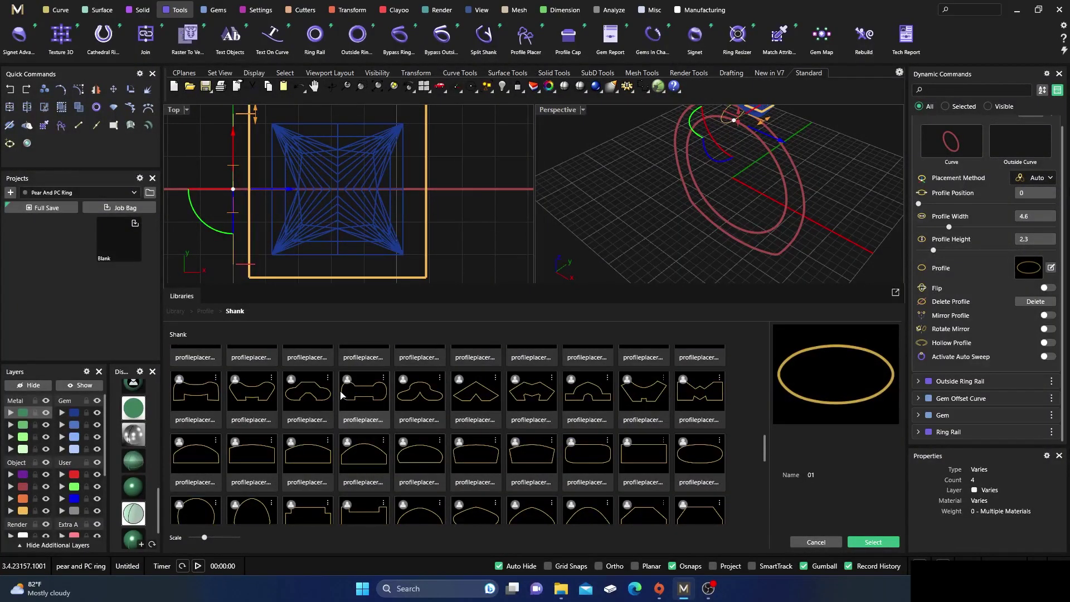
{"action": "scroll", "coordinate": [342, 395], "scroll_direction": "down", "scroll_amount": 1}
{"action": "left_click", "coordinate": [641, 439]}
{"action": "left_click", "coordinate": [875, 544]}
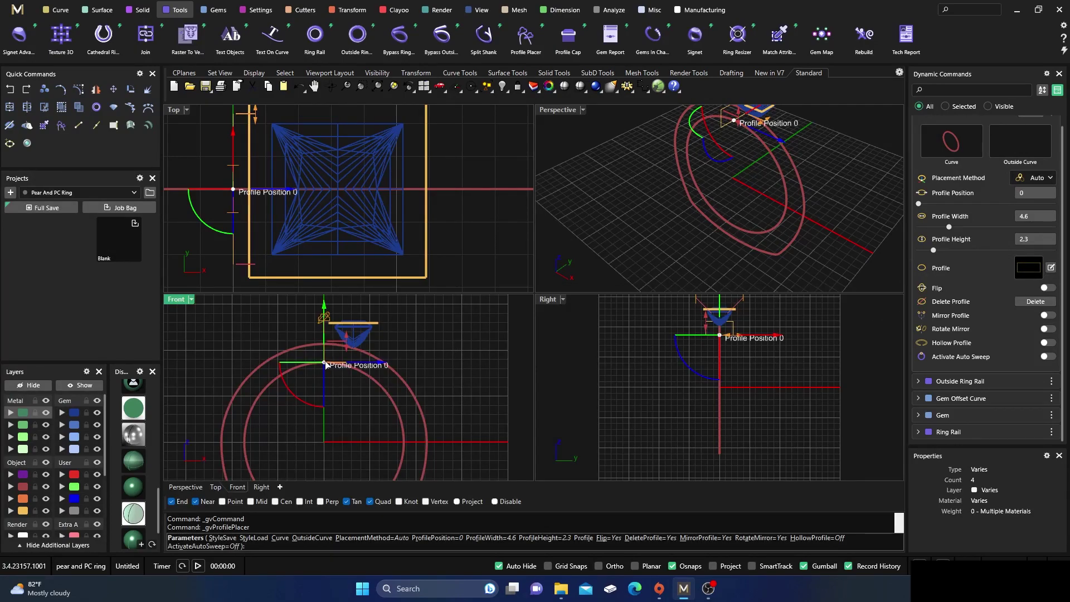
Move the rectangular profile to position 0.25 on the inner ring rail and assign the outside ring rail as its Outside Curve
{"action": "left_click", "coordinate": [423, 440]}
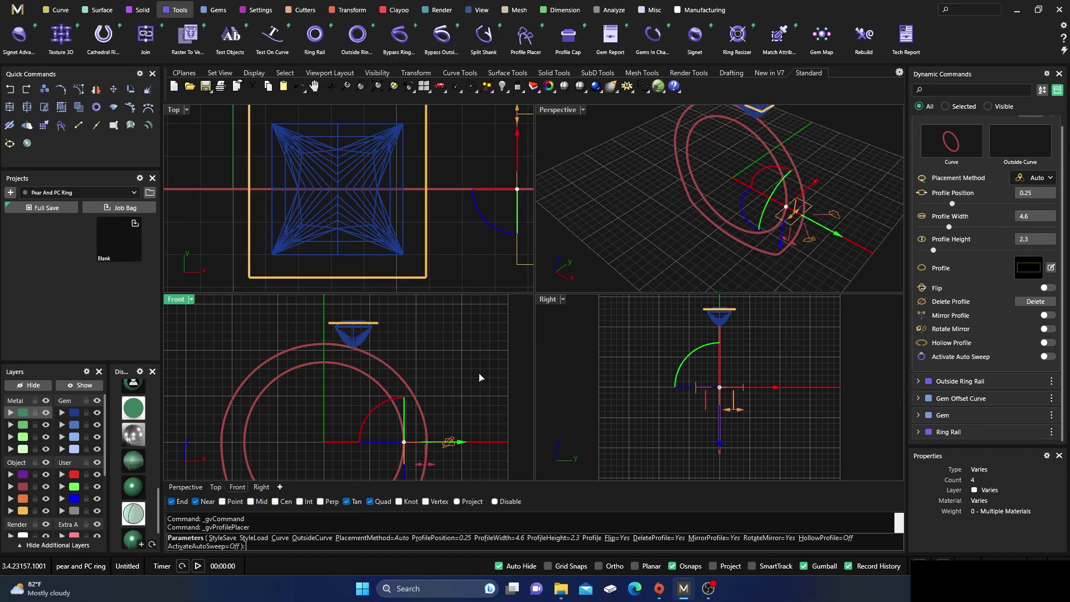
{"action": "left_click", "coordinate": [559, 112]}
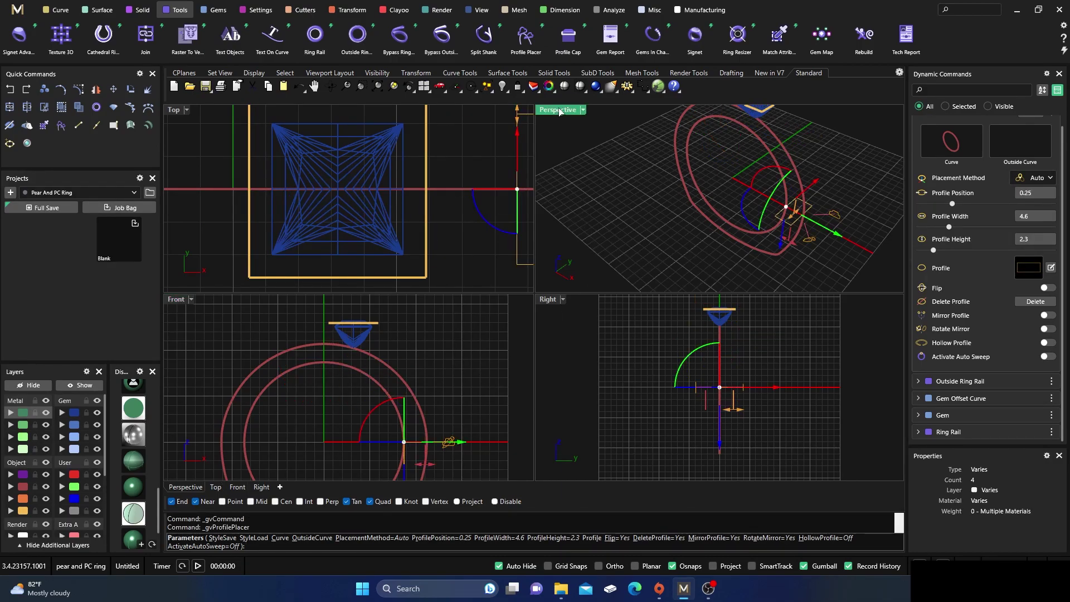
{"action": "double_click", "coordinate": [560, 112]}
{"action": "right_click_drag", "start_coordinate": [453, 305], "coordinate": [441, 333]}
{"action": "right_click_drag", "start_coordinate": [474, 372], "coordinate": [502, 364]}
{"action": "right_click_drag", "start_coordinate": [648, 382], "coordinate": [748, 288]}
{"action": "left_click", "coordinate": [1019, 149]}
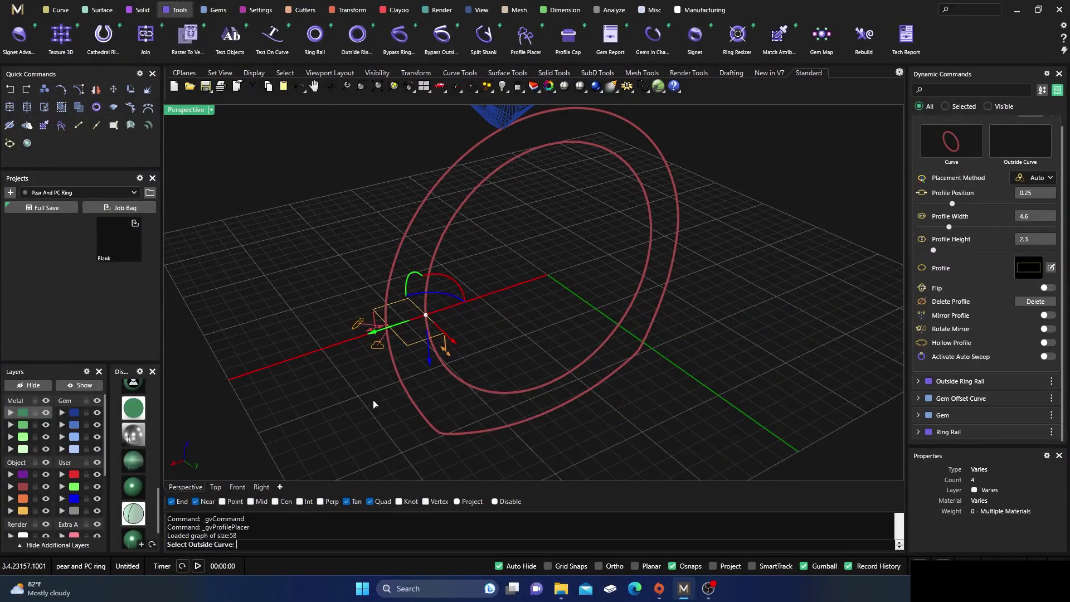
{"action": "left_click", "coordinate": [397, 375]}
Set the Profile Width to 2.5 mm and create the placed profile
{"action": "right_click_drag", "start_coordinate": [353, 375], "coordinate": [487, 395]}
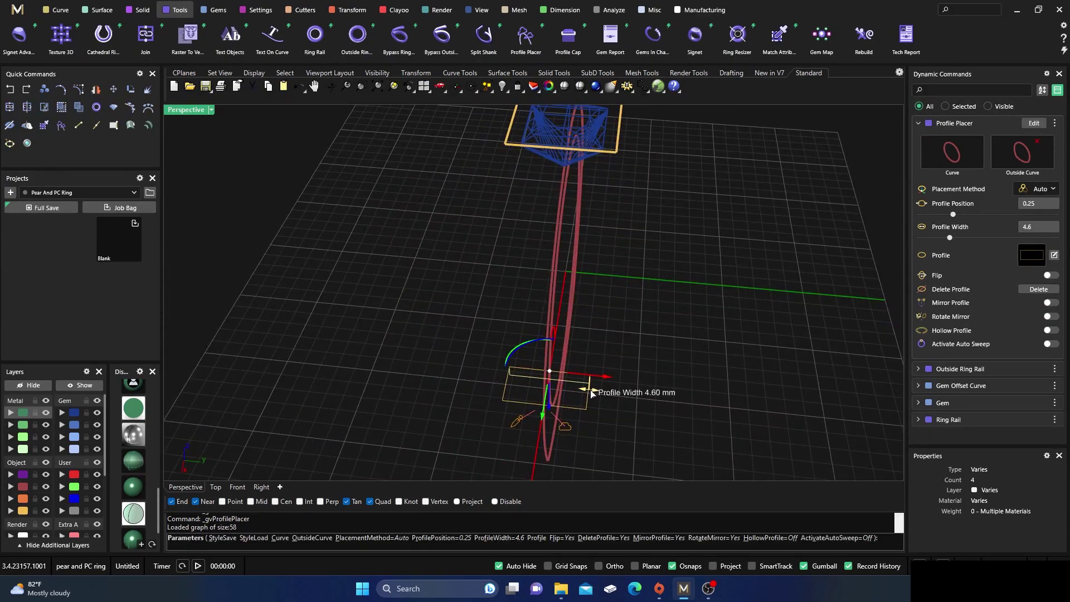
{"action": "left_click_drag", "start_coordinate": [592, 392], "coordinate": [557, 382]}
{"action": "right_click_drag", "start_coordinate": [389, 383], "coordinate": [503, 384]}
{"action": "right_click", "coordinate": [455, 372]}
Fillet the corners of the square gem offset curve with a 0.5 mm radius using Fillet Corners
{"action": "scroll", "coordinate": [458, 370], "scroll_direction": "down", "scroll_amount": 5}
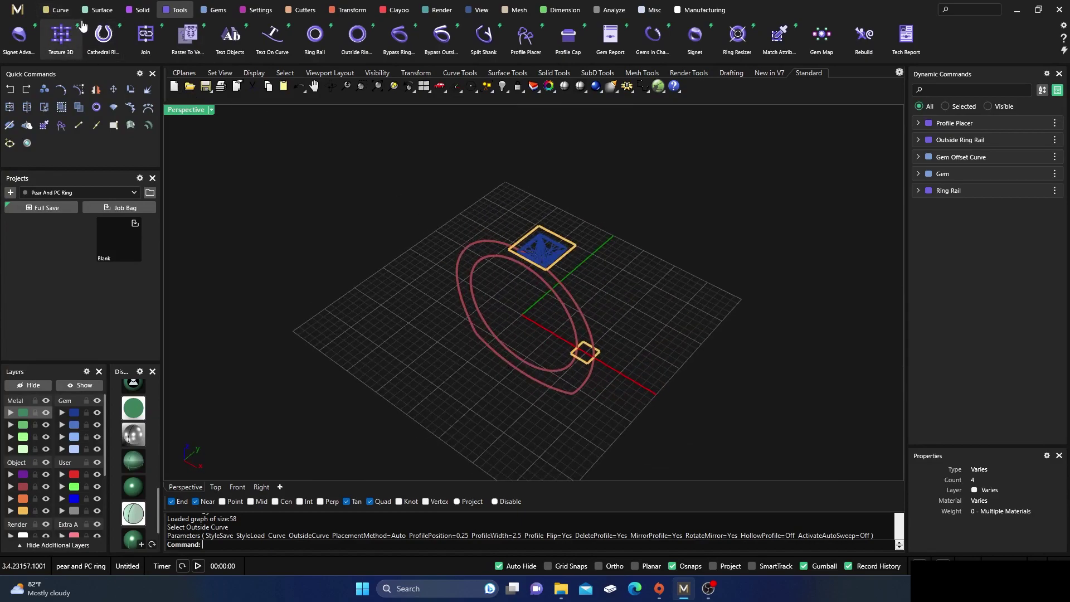
{"action": "scroll", "coordinate": [549, 273], "scroll_direction": "up", "scroll_amount": 4}
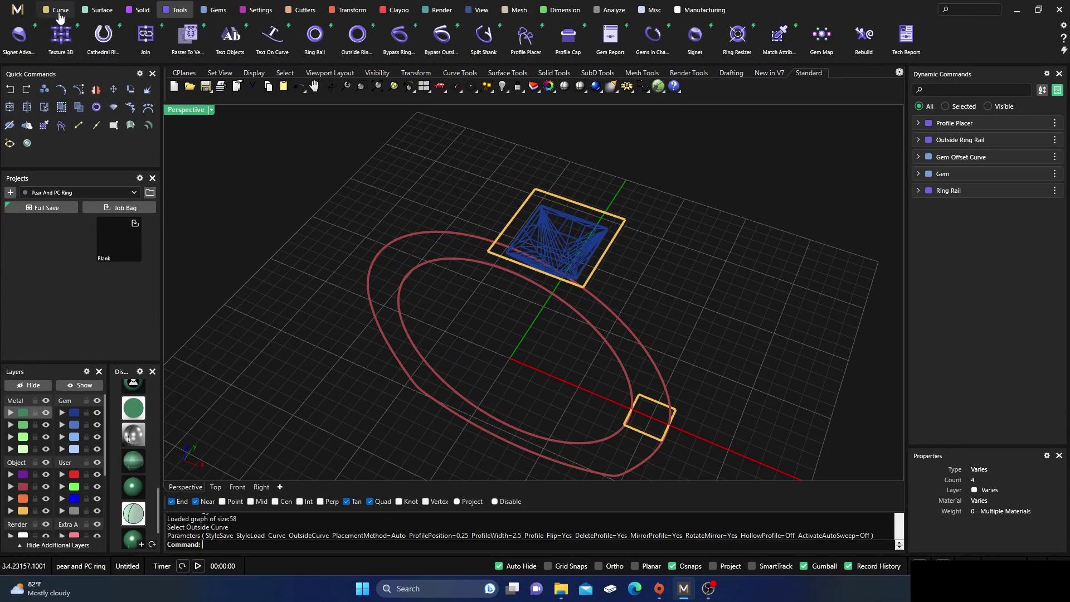
{"action": "left_click", "coordinate": [56, 10]}
{"action": "scroll", "coordinate": [870, 42], "scroll_direction": "down", "scroll_amount": 5}
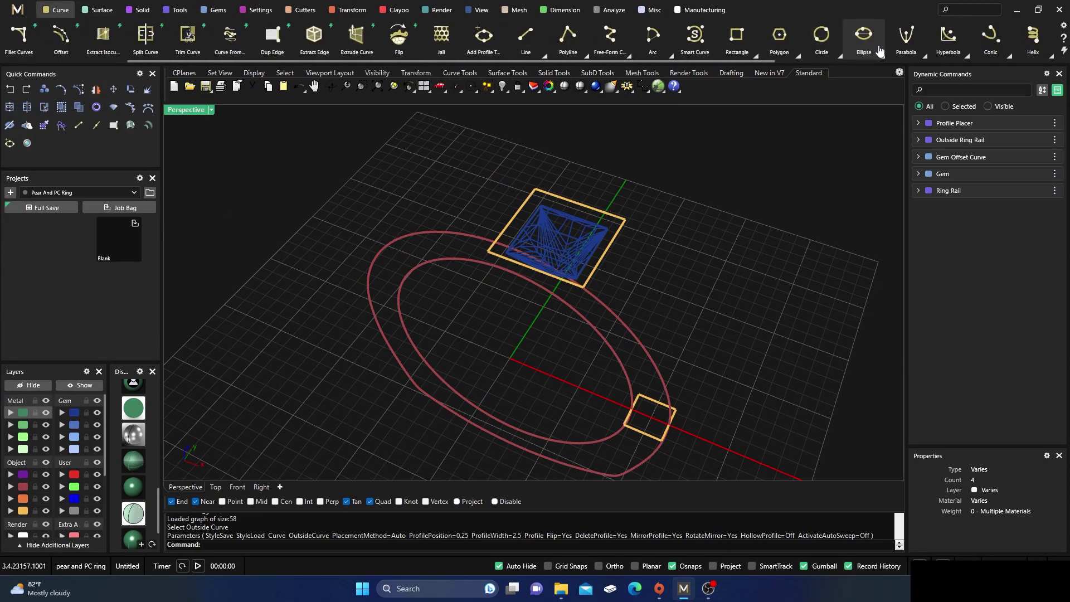
{"action": "scroll", "coordinate": [967, 56], "scroll_direction": "down", "scroll_amount": 3}
{"action": "left_click", "coordinate": [968, 56]}
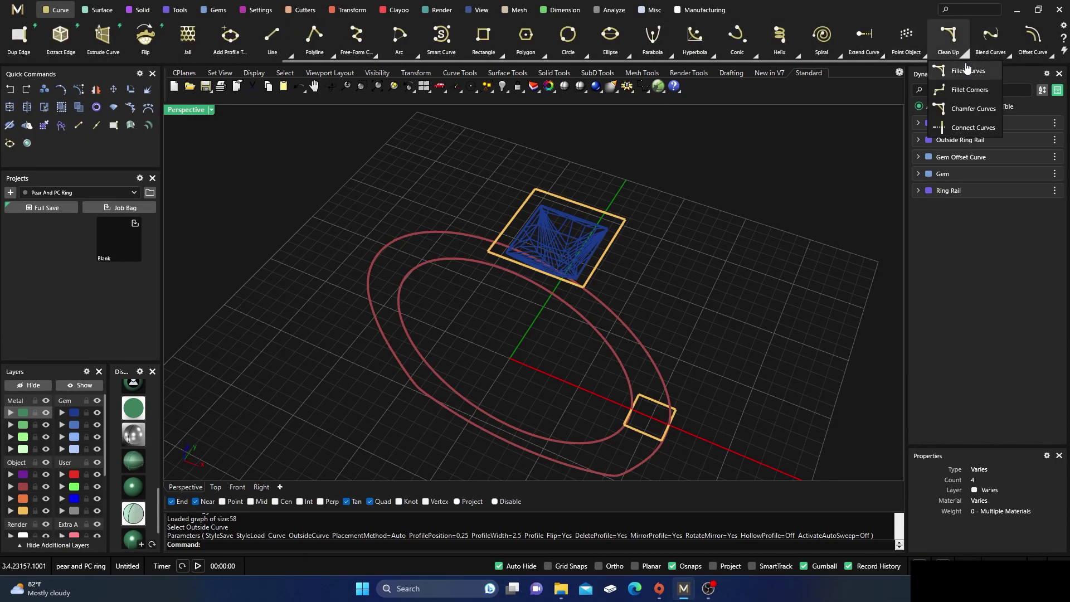
{"action": "left_click", "coordinate": [960, 92]}
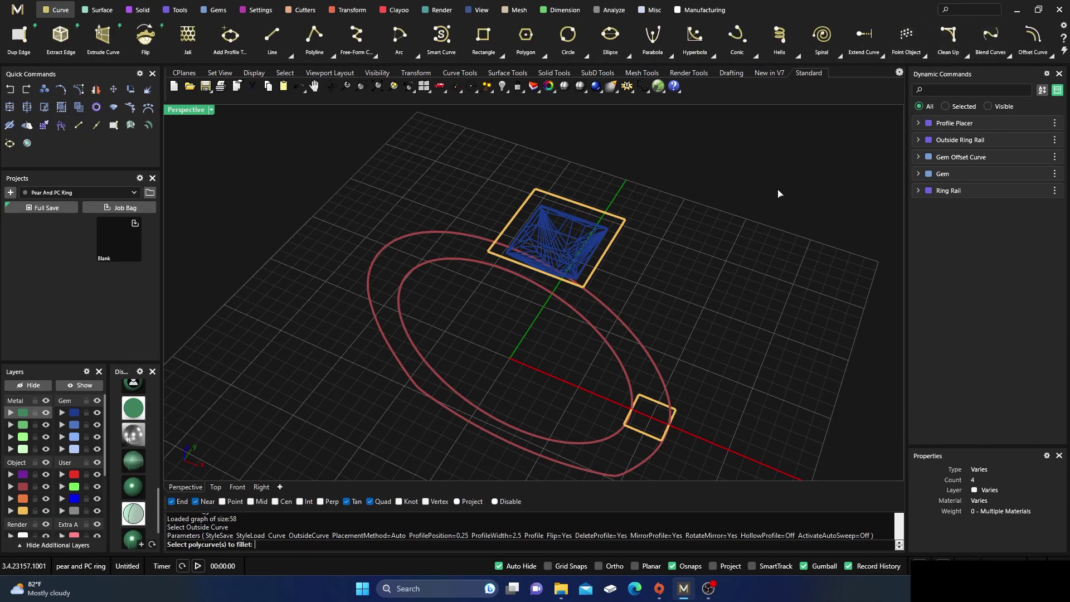
{"action": "left_click", "coordinate": [605, 255]}
{"action": "key", "text": "Return"}
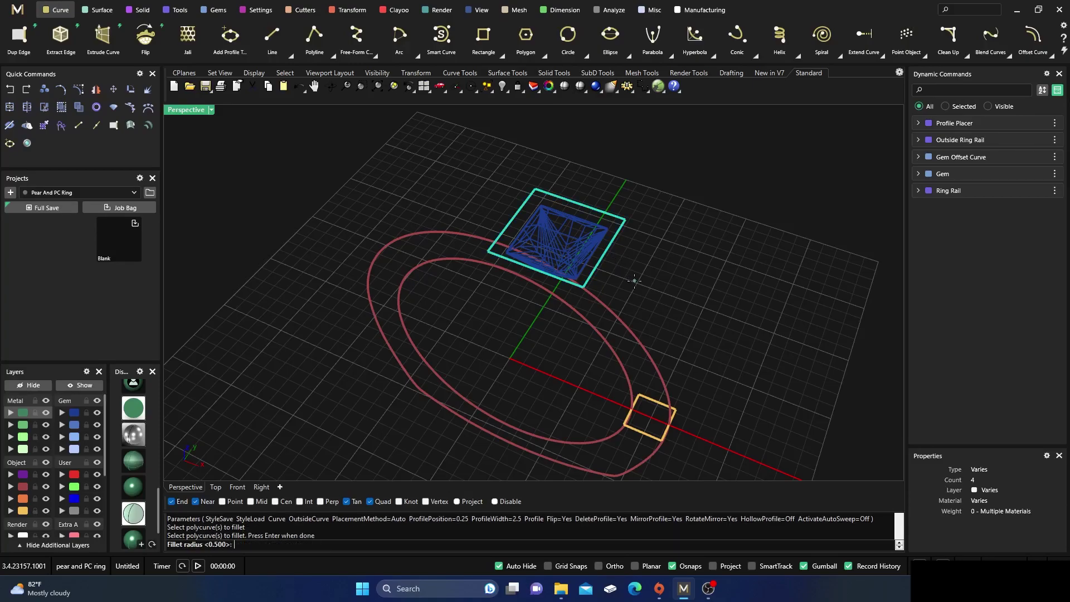
{"action": "key", "text": "Return"}
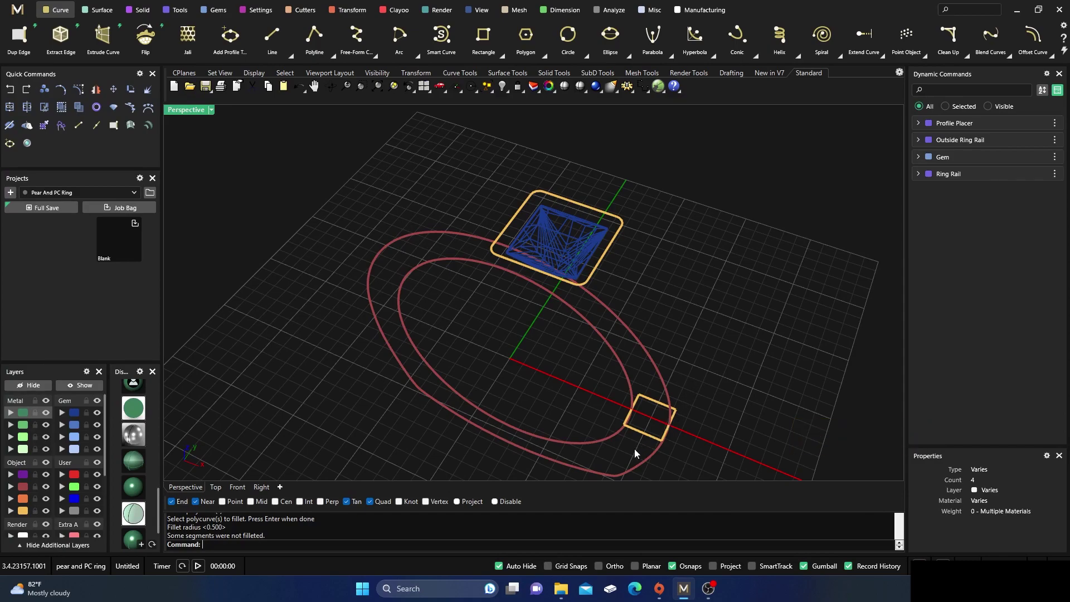
Fillet the corners of the shank profile with a 0.5 mm radius and restore the four-viewport layout
{"action": "left_click", "coordinate": [644, 433]}
{"action": "key", "text": "Return"}
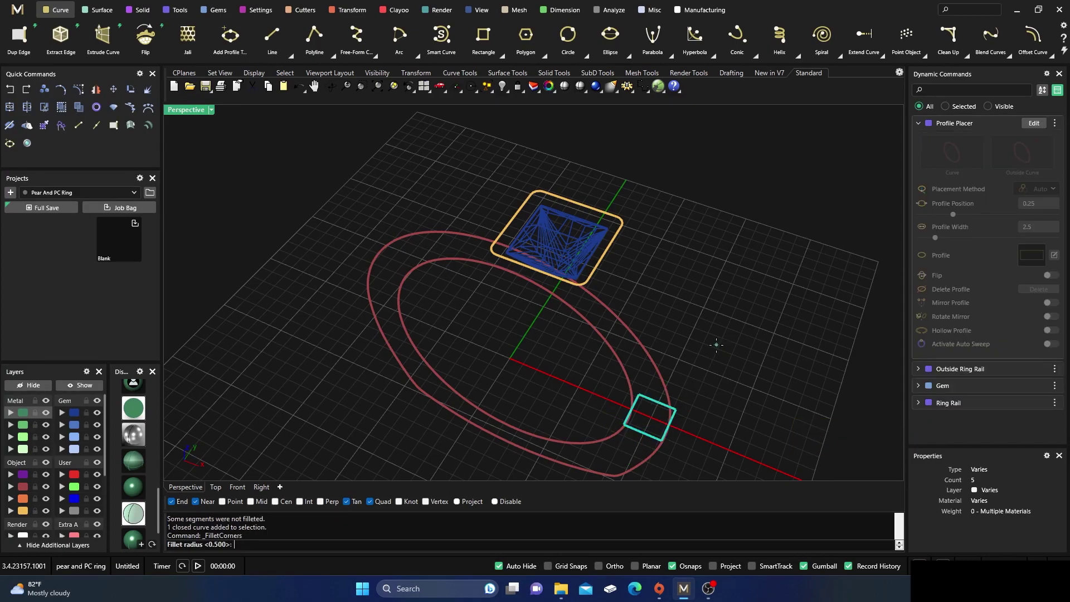
{"action": "key", "text": "Return"}
{"action": "left_click", "coordinate": [717, 346]}
{"action": "right_click_drag", "start_coordinate": [717, 346], "coordinate": [676, 289]}
{"action": "double_click", "coordinate": [181, 110]}
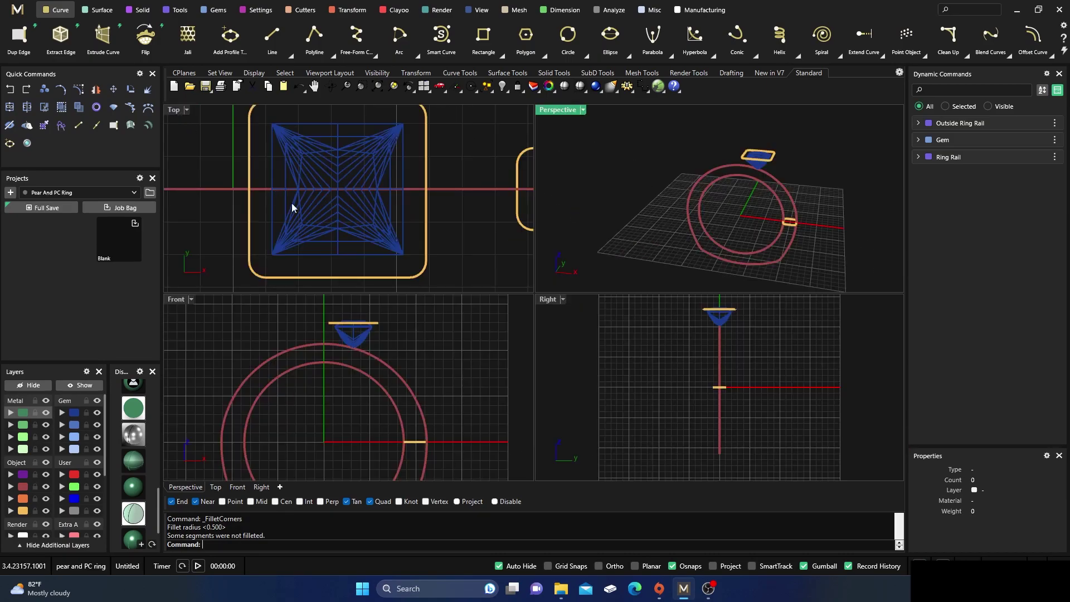
Start a Profile Sweep from the filleted gem offset curve to the shank profile at the side of the ring
{"action": "left_click", "coordinate": [98, 9]}
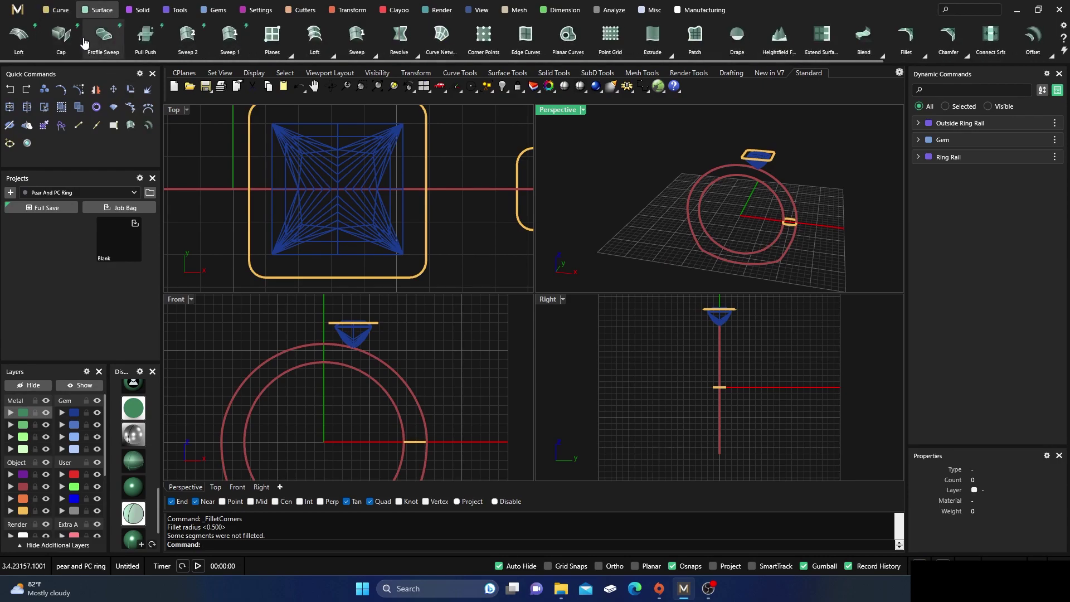
{"action": "left_click", "coordinate": [377, 324]}
{"action": "left_click", "coordinate": [419, 443]}
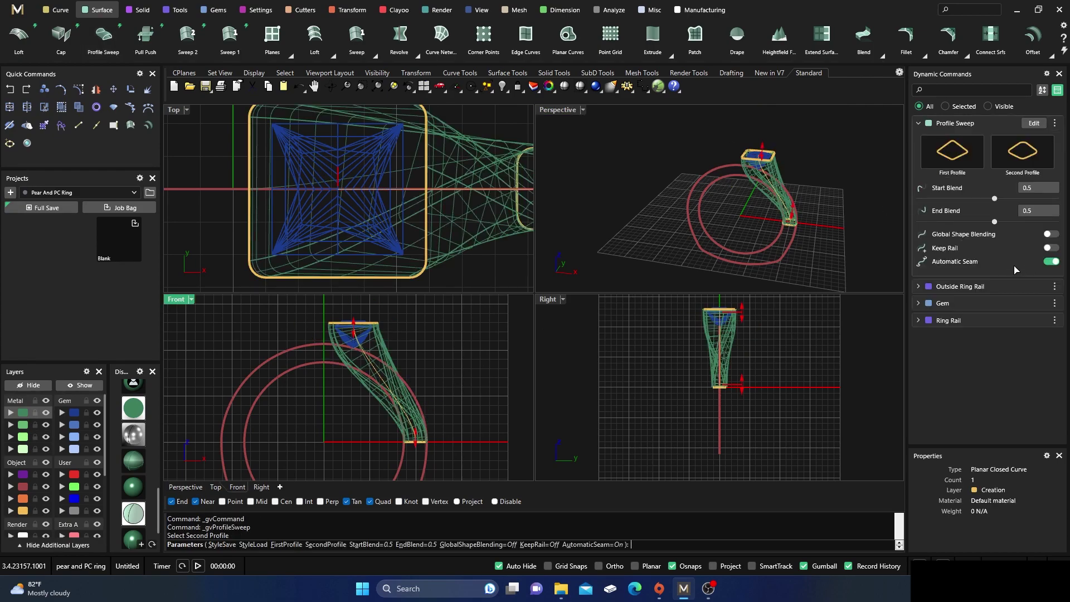
Disable Automatic Seam and move the sweep's First Seam to 0.75 so it lines up with the second profile's seam
{"action": "left_click", "coordinate": [1052, 262]}
{"action": "scroll", "coordinate": [779, 243], "scroll_direction": "up", "scroll_amount": 5}
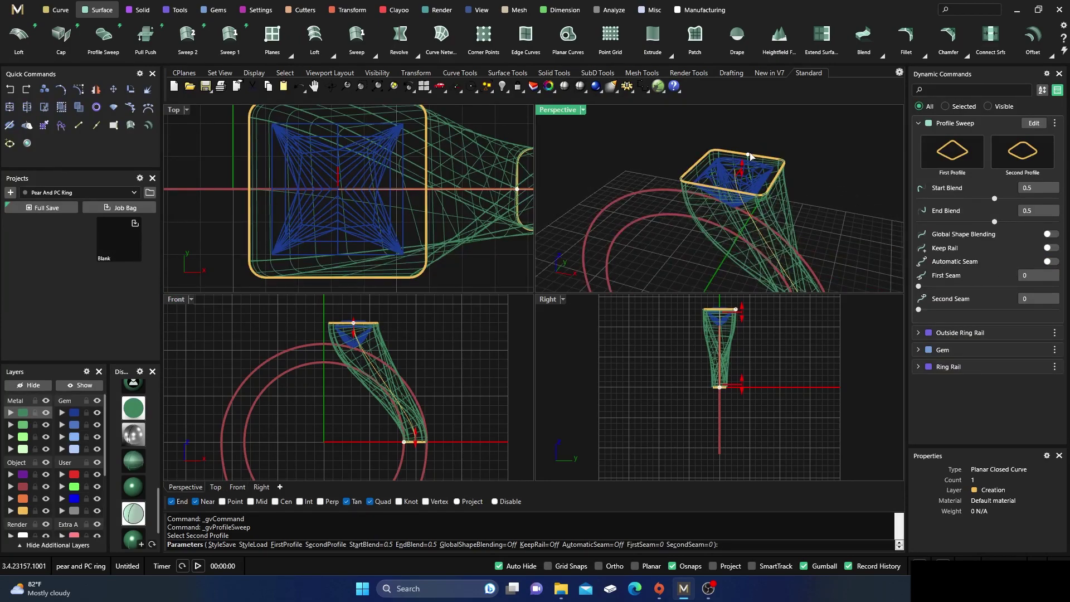
{"action": "mouse_move", "coordinate": [747, 160]}
{"action": "left_click_drag", "start_coordinate": [750, 157], "coordinate": [690, 160]}
{"action": "right_click_drag", "start_coordinate": [652, 181], "coordinate": [496, 233]}
{"action": "scroll", "coordinate": [577, 210], "scroll_direction": "down", "scroll_amount": 5}
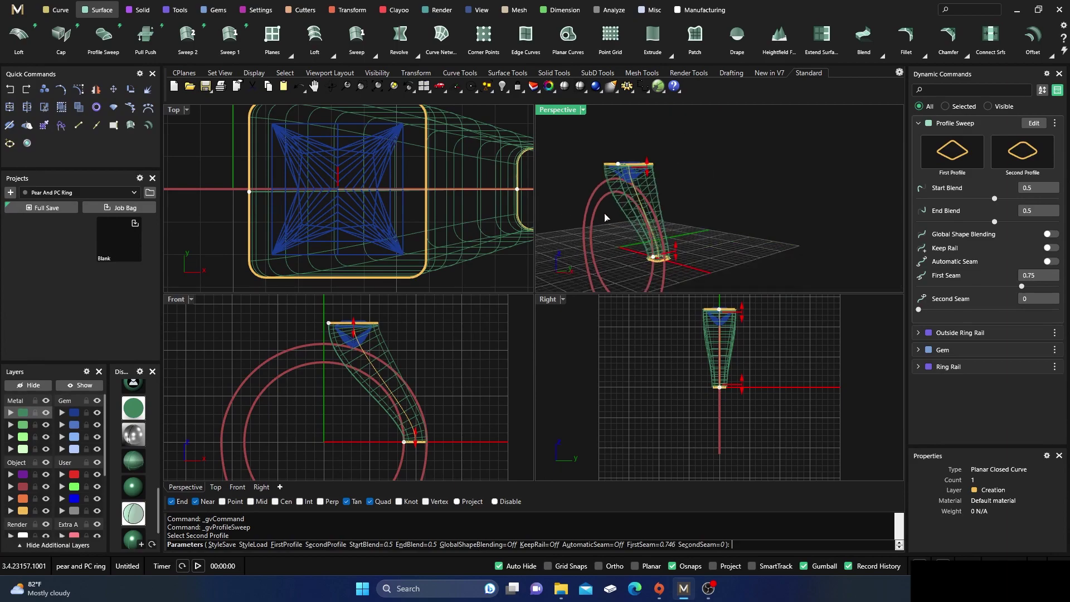
Display the model in the viewports as shaded surfaces with visible wire lines
{"action": "left_click", "coordinate": [135, 485]}
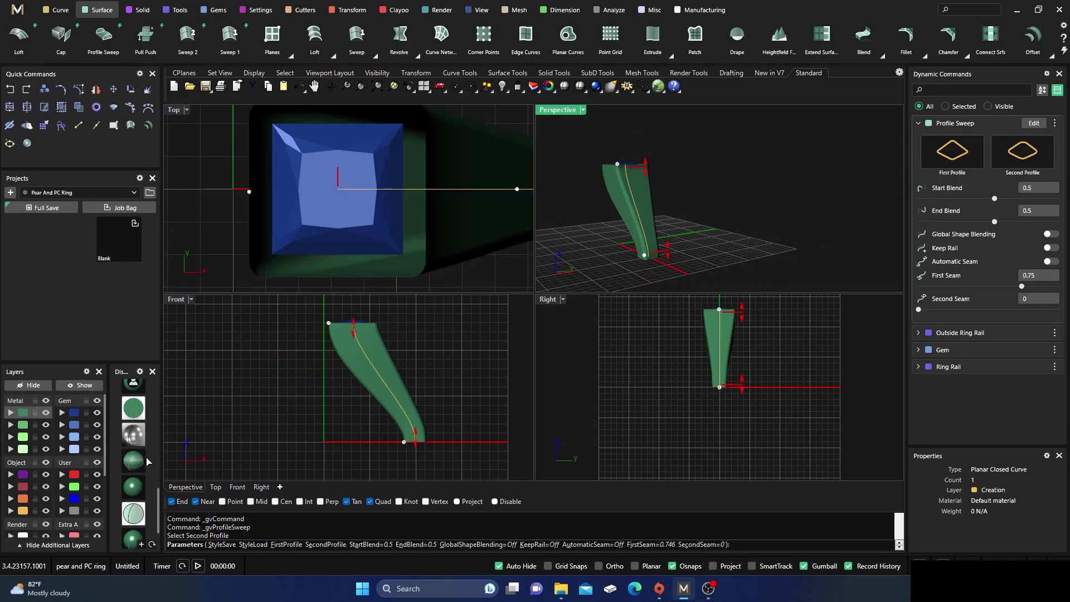
{"action": "scroll", "coordinate": [141, 462], "scroll_direction": "up", "scroll_amount": 5}
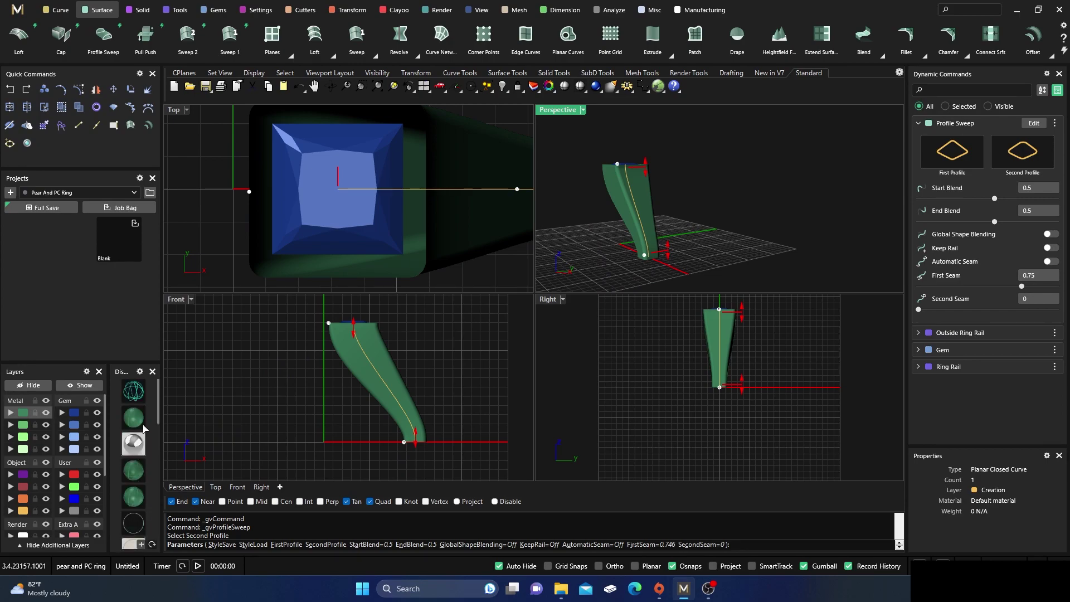
{"action": "left_click", "coordinate": [139, 417]}
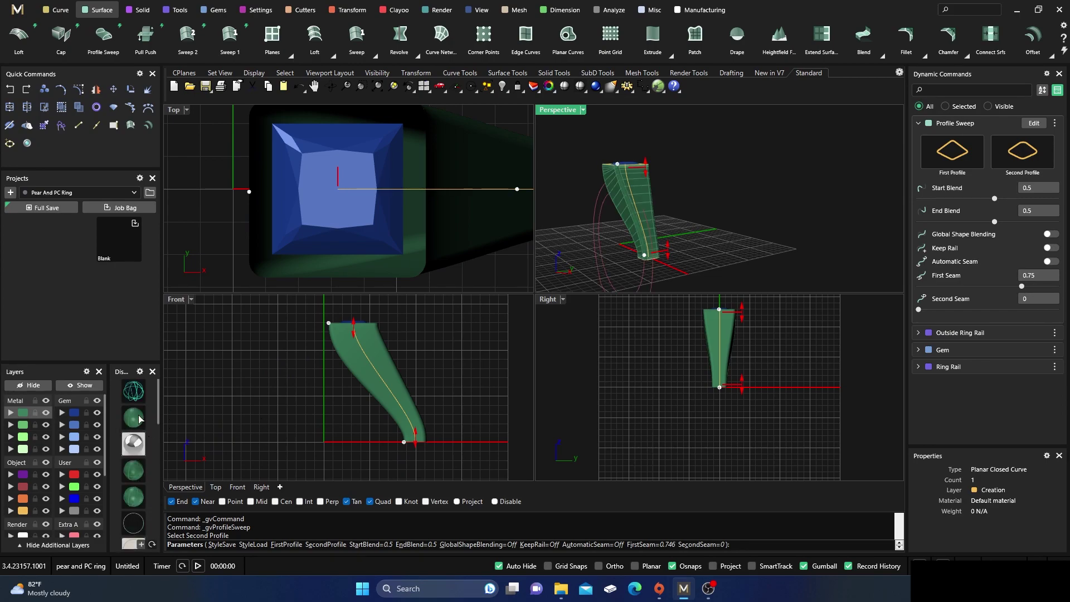
Set the sweep's Start Blend to 1.1 and its End Blend to 1
{"action": "right_click_drag", "start_coordinate": [344, 425], "coordinate": [349, 412]}
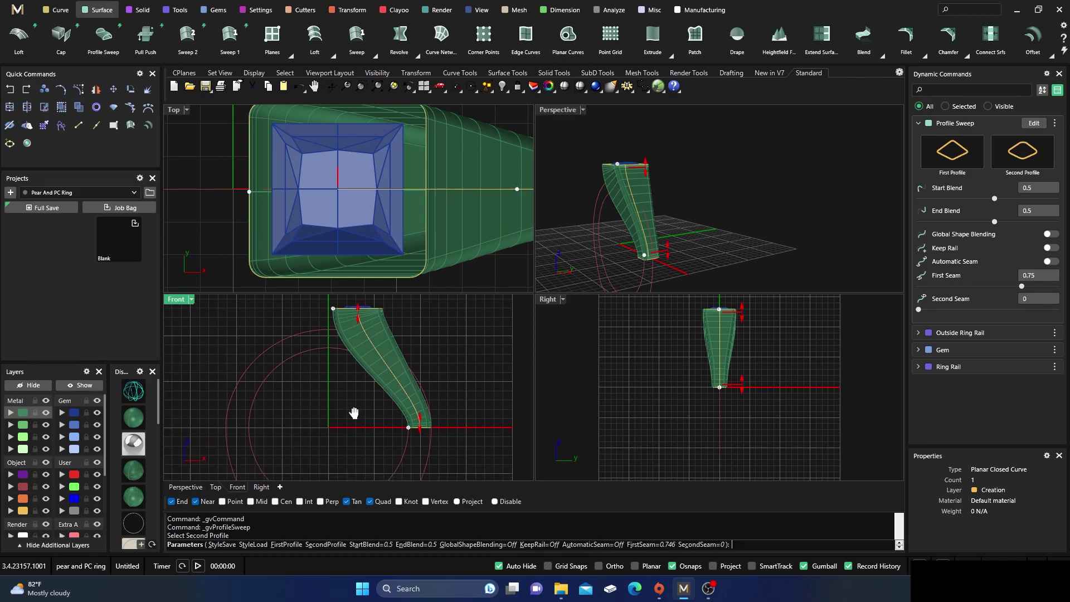
{"action": "mouse_move", "coordinate": [358, 323]}
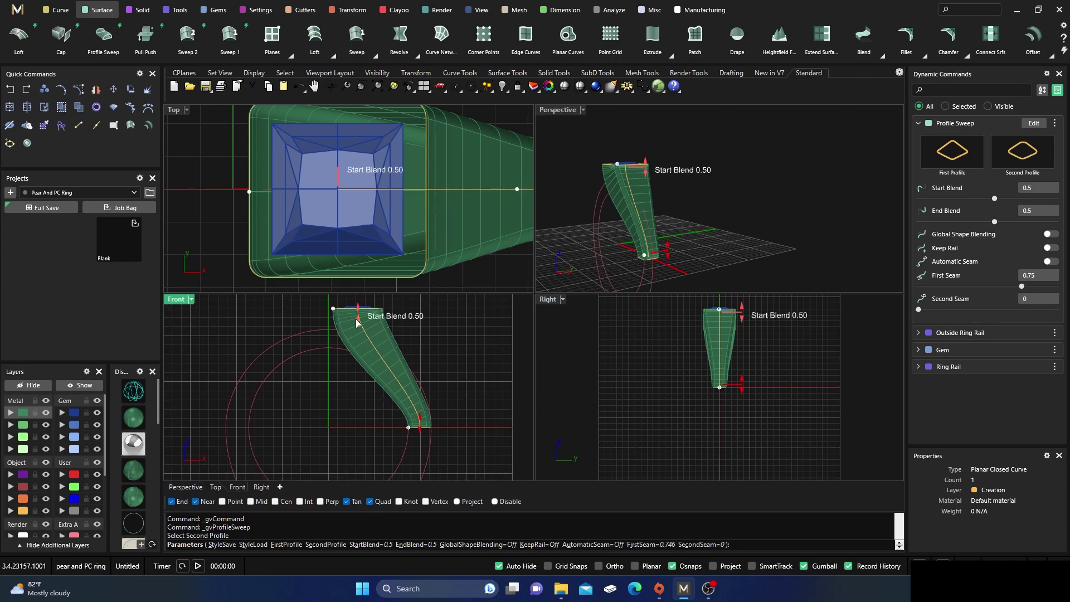
{"action": "left_click_drag", "start_coordinate": [359, 319], "coordinate": [357, 322]}
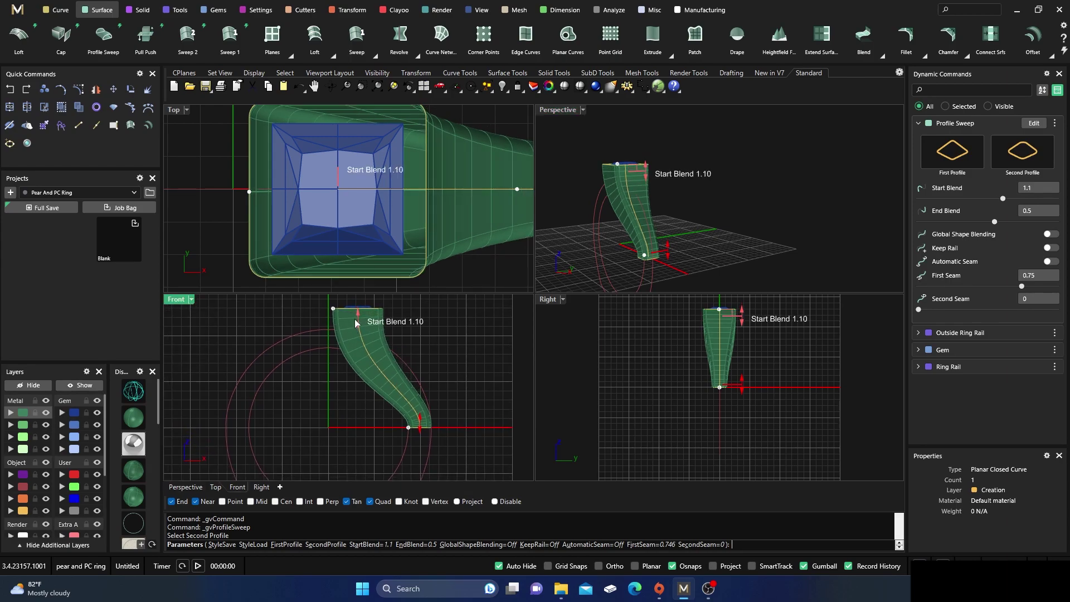
{"action": "mouse_move", "coordinate": [421, 421]}
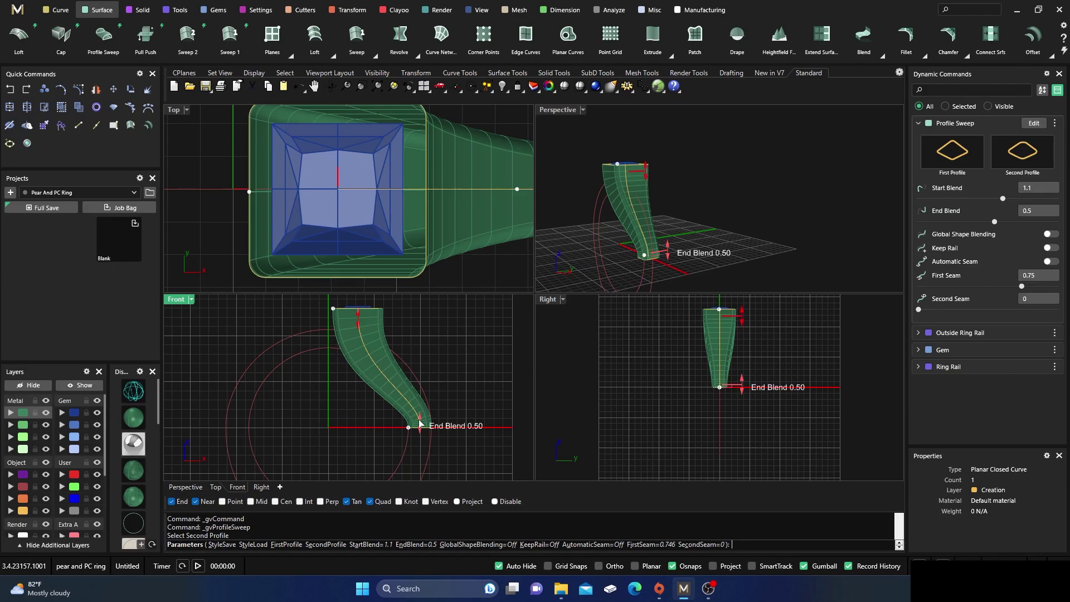
{"action": "left_click_drag", "start_coordinate": [420, 424], "coordinate": [421, 429]}
Increase the sweep's Start Blend to 1.2 and create the Profile Sweep
{"action": "scroll", "coordinate": [402, 380], "scroll_direction": "up", "scroll_amount": 2}
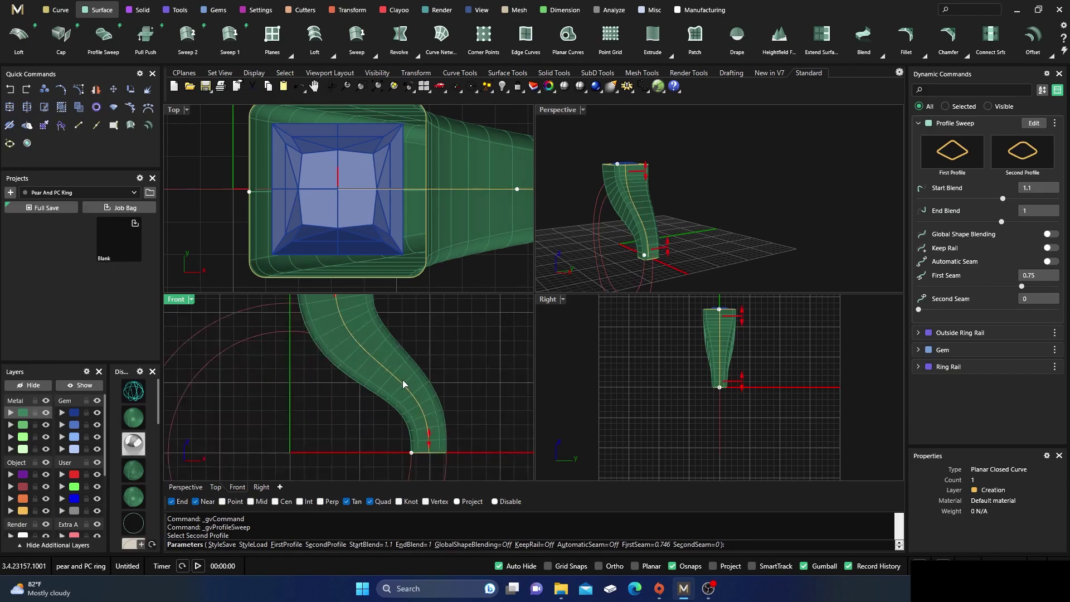
{"action": "scroll", "coordinate": [404, 398], "scroll_direction": "down", "scroll_amount": 1}
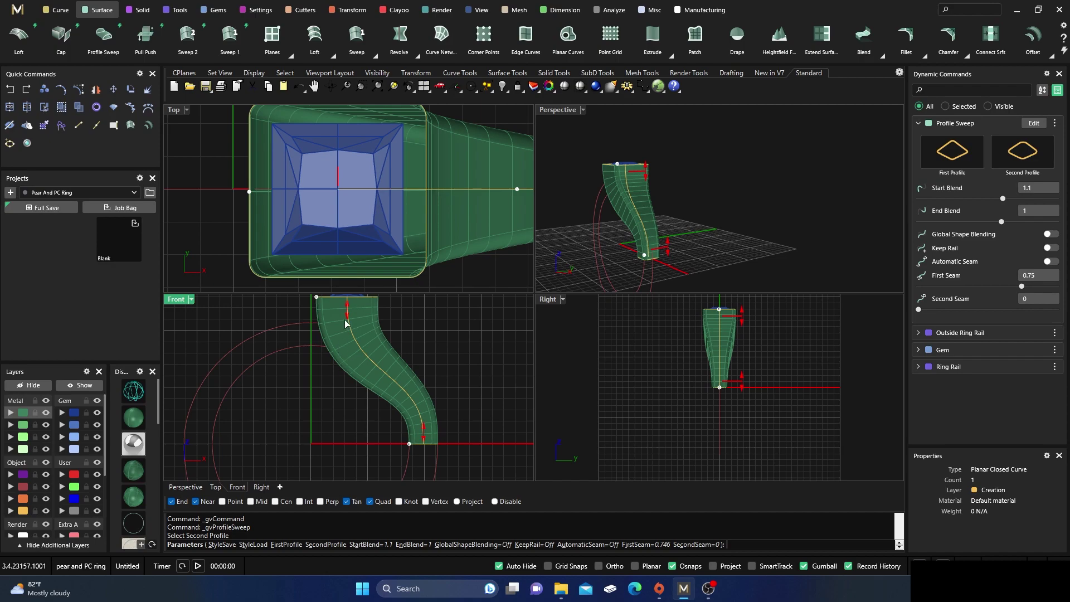
{"action": "left_click_drag", "start_coordinate": [348, 317], "coordinate": [346, 310]}
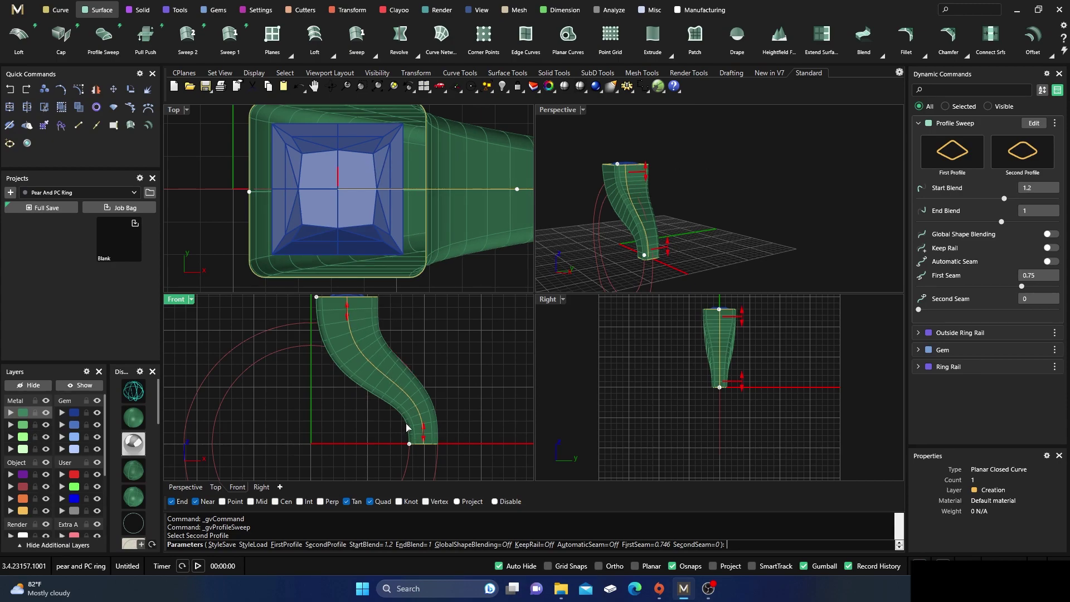
{"action": "key", "text": "Return"}
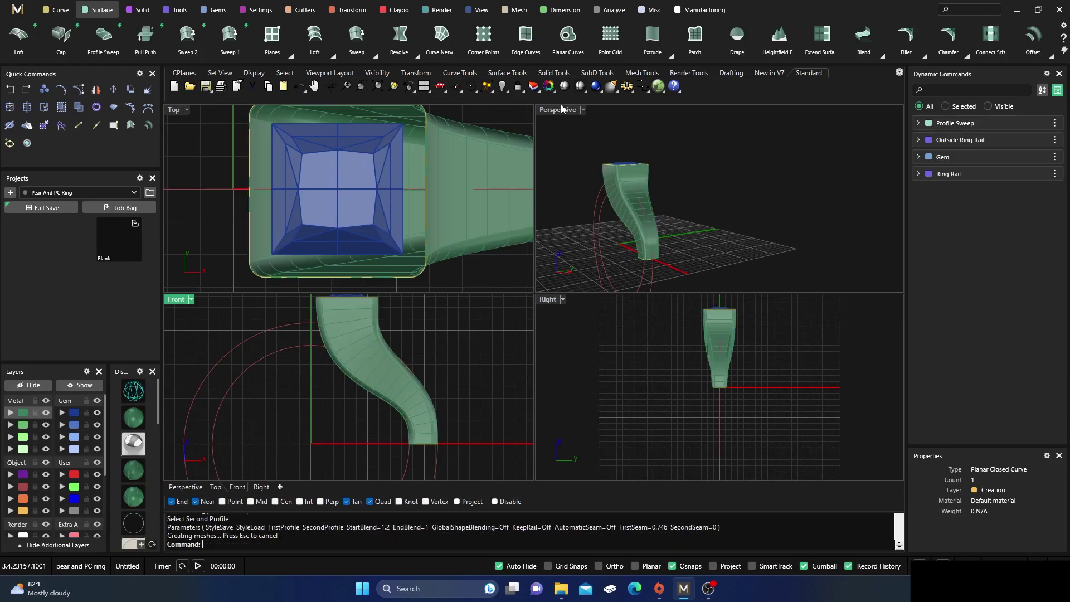
Cap the open ends of the swept shank surface with the Cap tool
{"action": "left_click", "coordinate": [626, 213]}
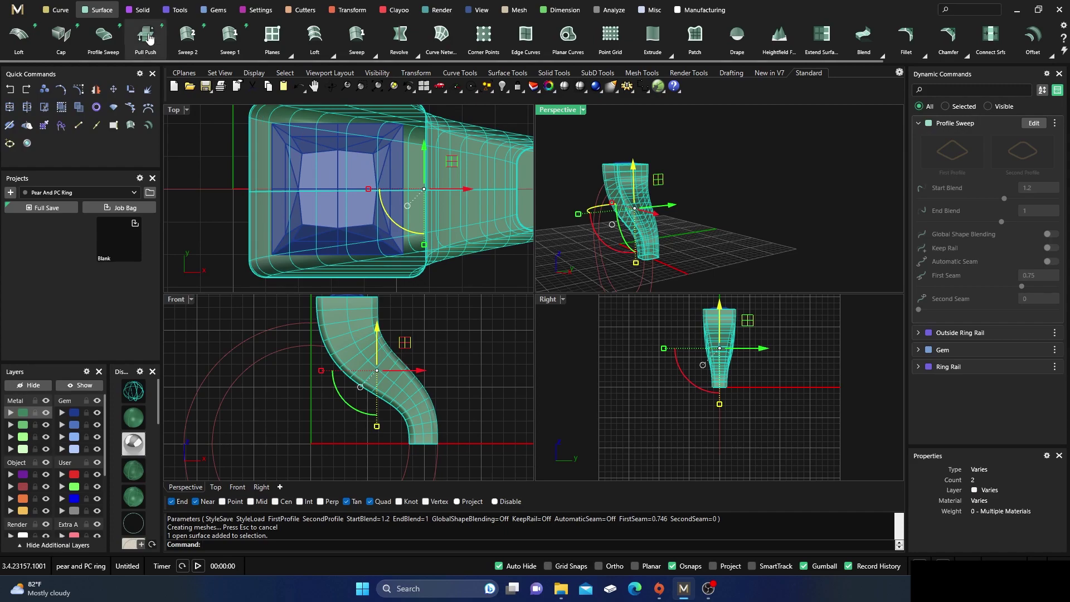
{"action": "left_click", "coordinate": [62, 37]}
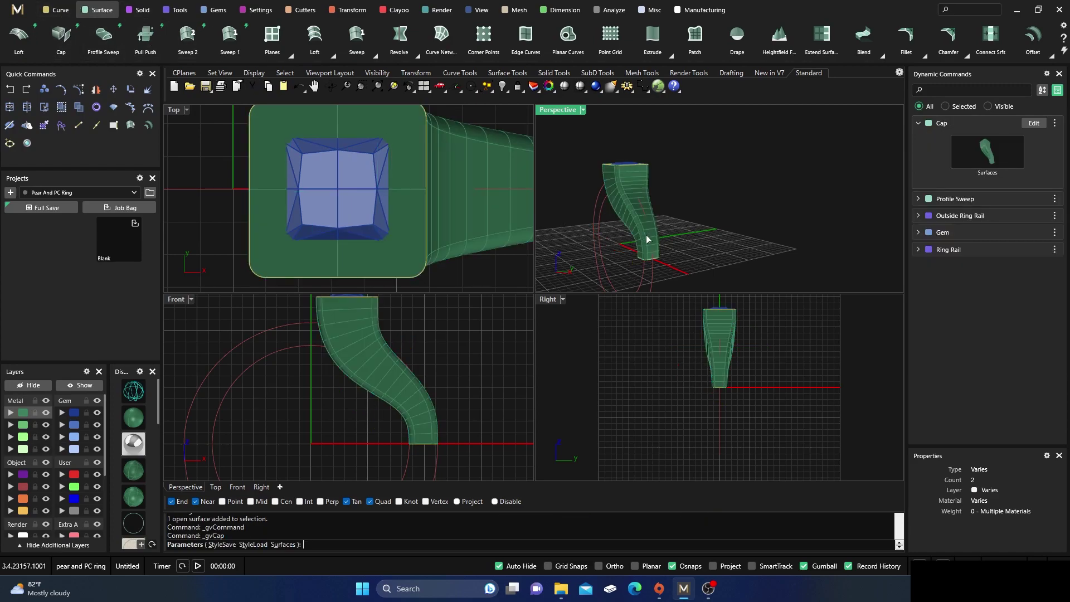
{"action": "key", "text": "Return"}
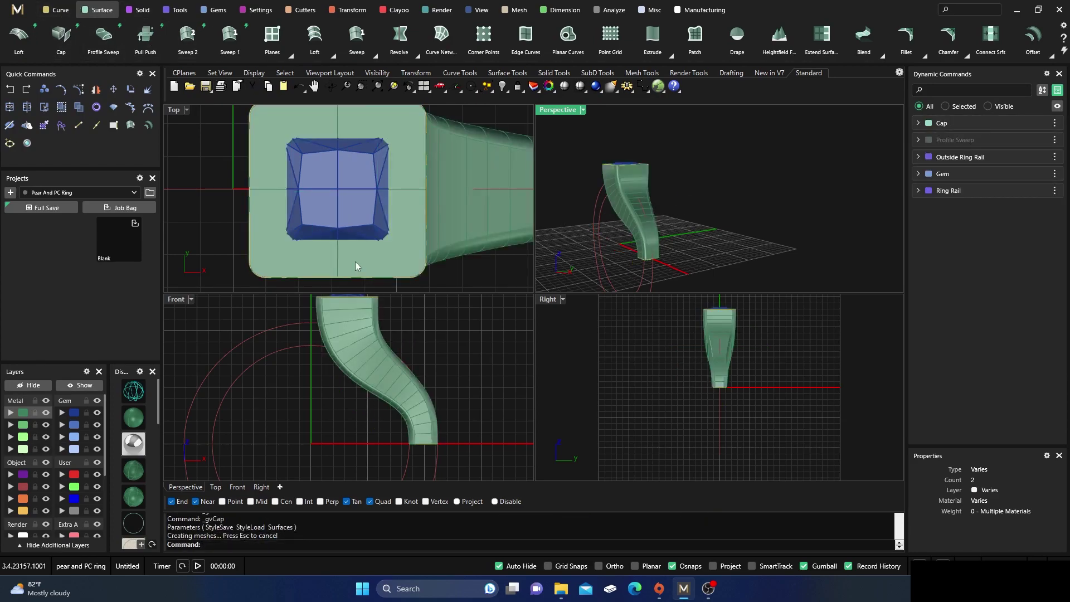
Start a Gem Cutter on the princess-cut gem
{"action": "left_click", "coordinate": [346, 196]}
{"action": "left_click", "coordinate": [299, 11]}
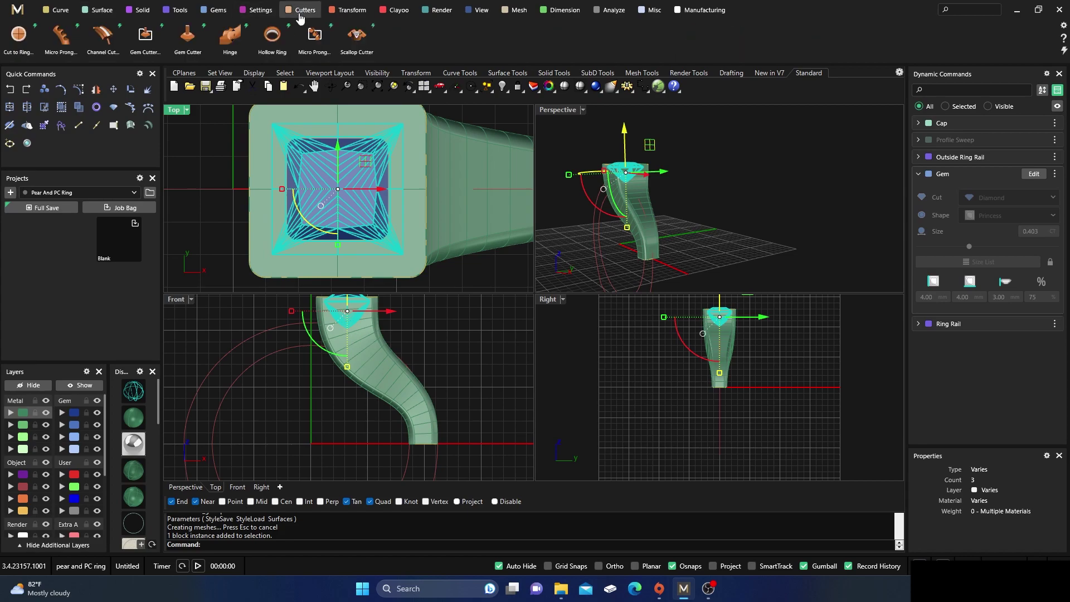
{"action": "left_click", "coordinate": [188, 37]}
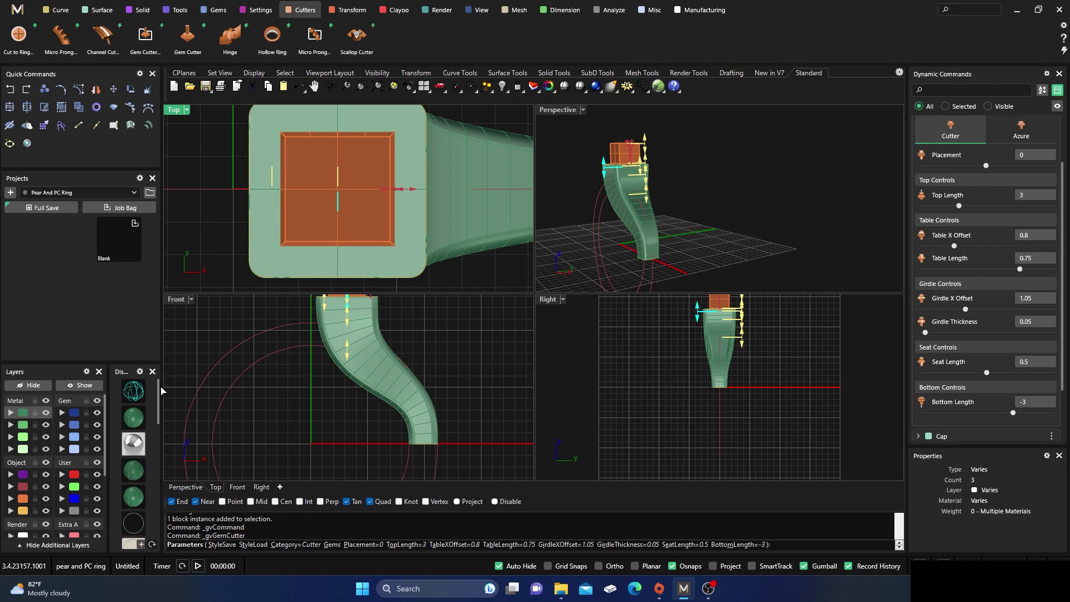
Show the model in wireframe and extend the gem cutter's Bottom Length to -5.6
{"action": "left_click", "coordinate": [138, 394]}
{"action": "scroll", "coordinate": [350, 344], "scroll_direction": "up", "scroll_amount": 6}
{"action": "left_click_drag", "start_coordinate": [346, 357], "coordinate": [339, 410]}
{"action": "scroll", "coordinate": [253, 401], "scroll_direction": "down", "scroll_amount": 2}
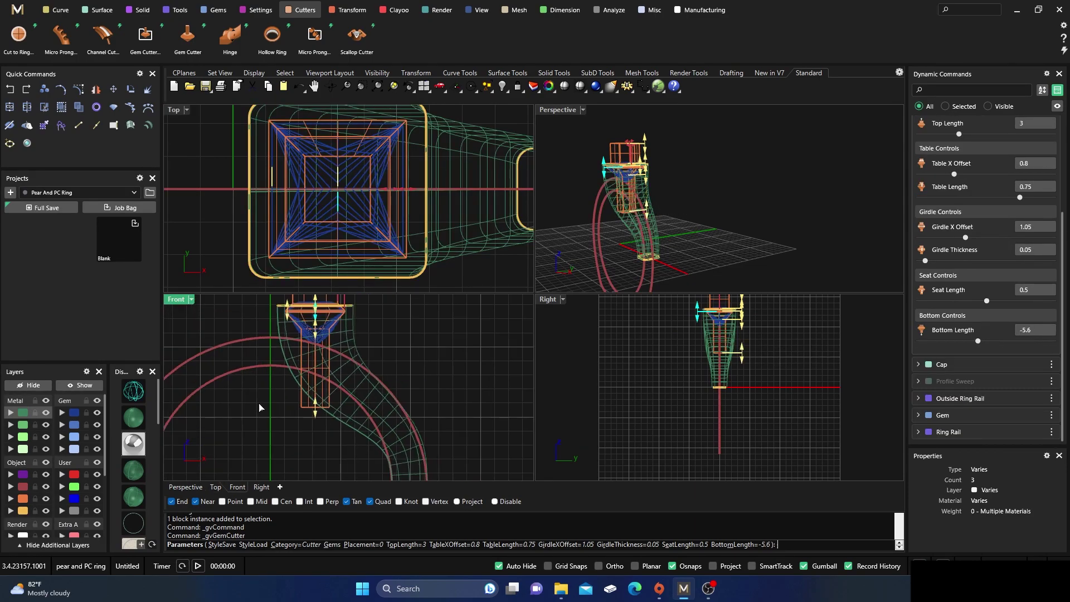
{"action": "scroll", "coordinate": [270, 345], "scroll_direction": "up", "scroll_amount": 4}
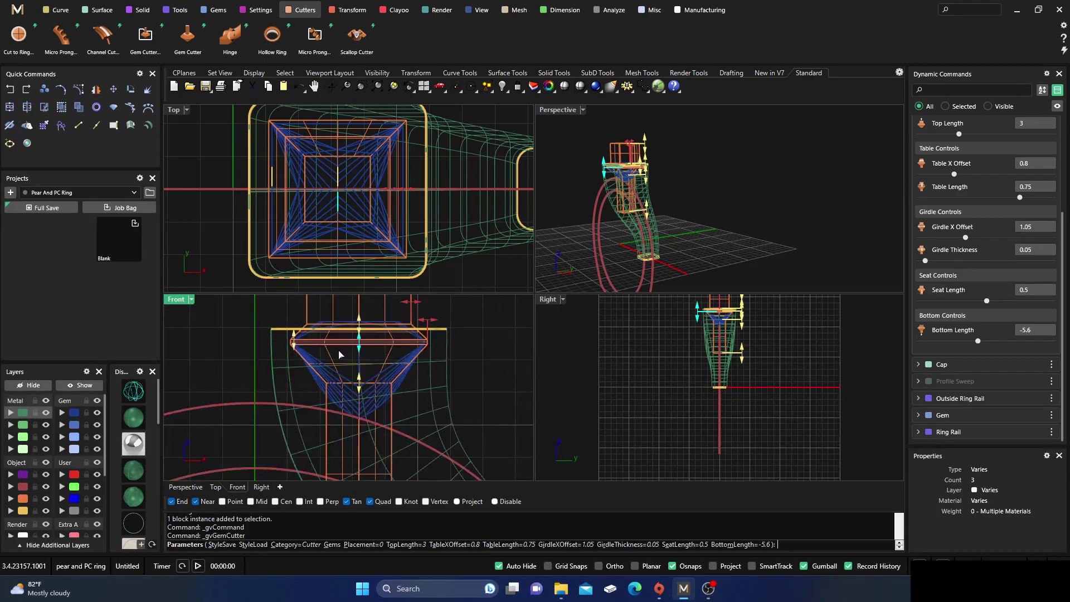
Set the gem cutter's Girdle Thickness to 0.2 and its Placement to 0.23
{"action": "mouse_move", "coordinate": [295, 340]}
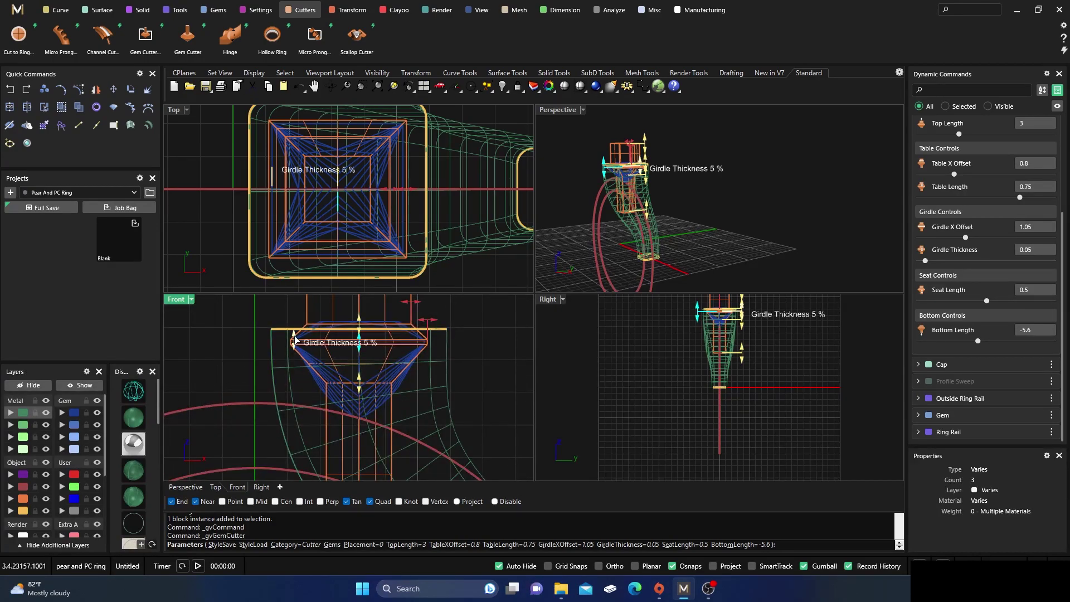
{"action": "left_click_drag", "start_coordinate": [296, 341], "coordinate": [294, 333]}
{"action": "mouse_move", "coordinate": [360, 346]}
{"action": "left_click_drag", "start_coordinate": [360, 346], "coordinate": [358, 338]}
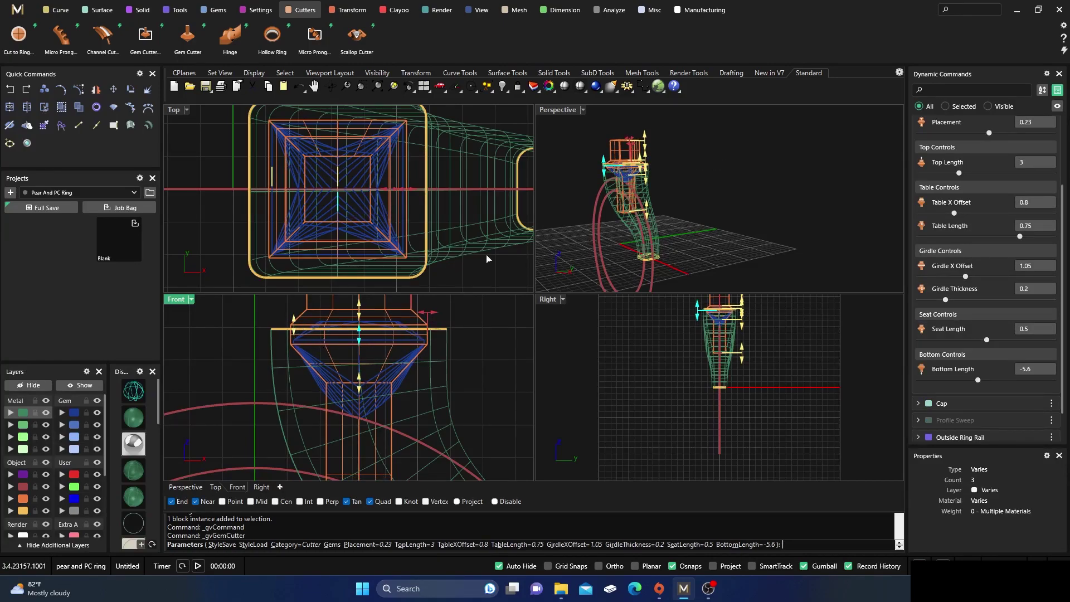
Reduce the cutter's Girdle X Offset to 0.93 and Table X Offset to 0.68, and create the gem cutter
{"action": "left_click_drag", "start_coordinate": [406, 194], "coordinate": [405, 191]}
{"action": "scroll", "coordinate": [414, 141], "scroll_direction": "up", "scroll_amount": 5}
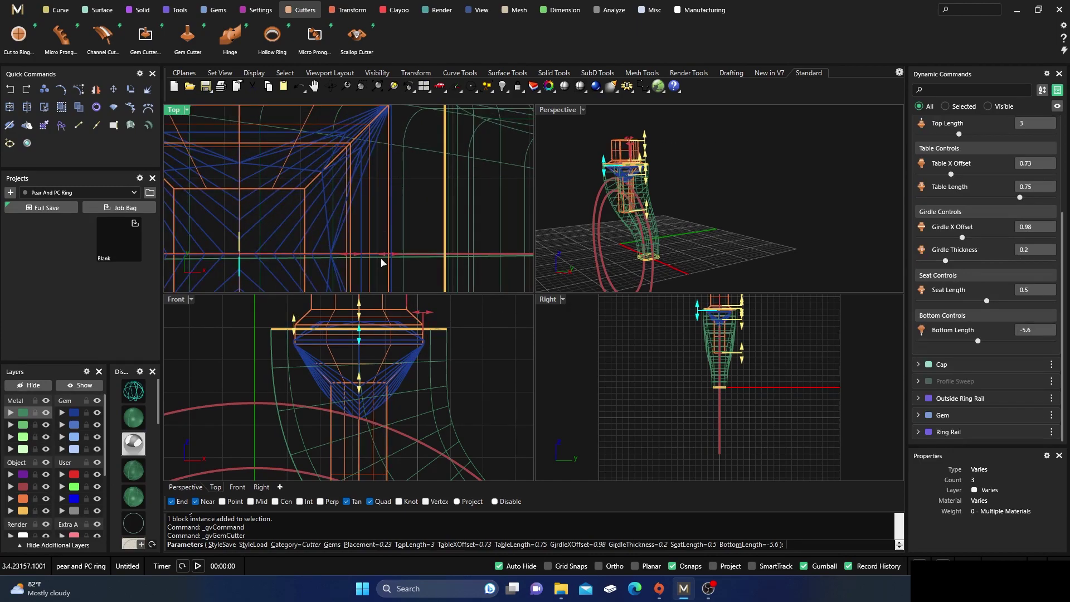
{"action": "left_click_drag", "start_coordinate": [388, 258], "coordinate": [383, 259]}
{"action": "scroll", "coordinate": [388, 219], "scroll_direction": "down", "scroll_amount": 4}
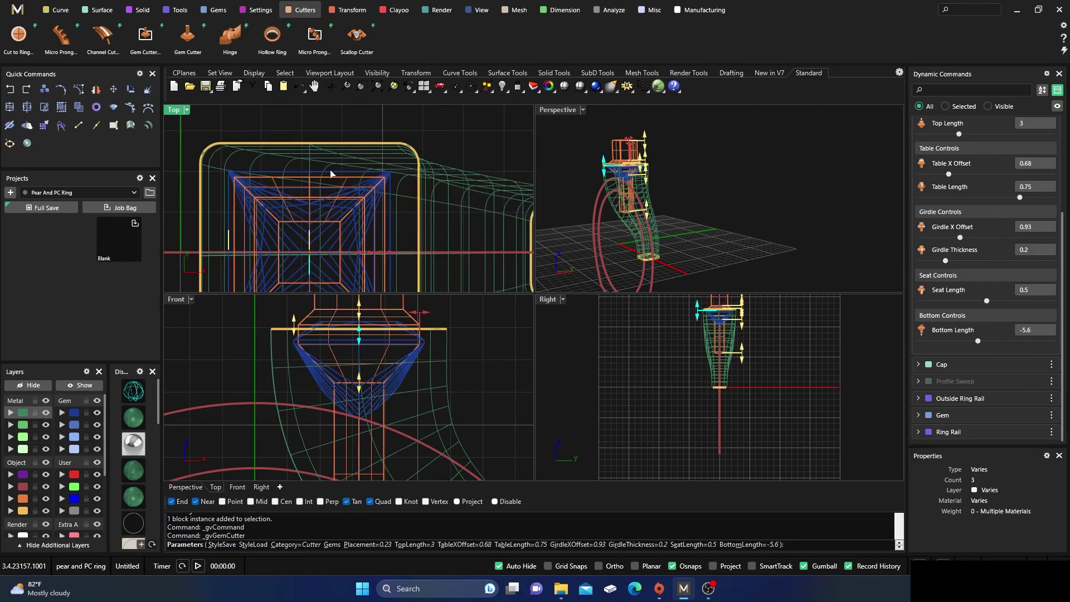
{"action": "scroll", "coordinate": [332, 166], "scroll_direction": "down", "scroll_amount": 3}
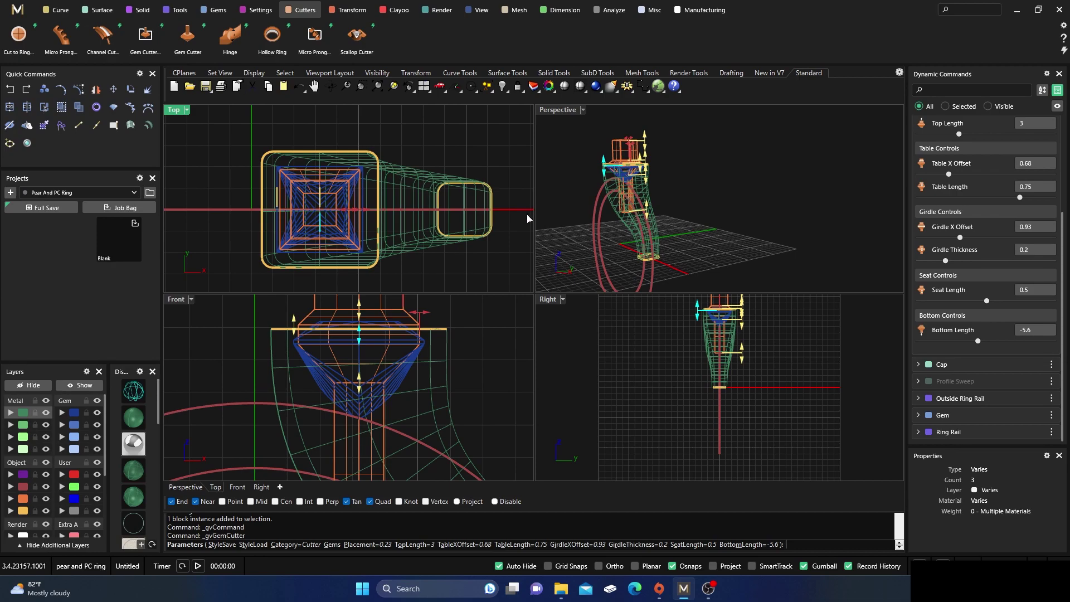
{"action": "key", "text": "Return"}
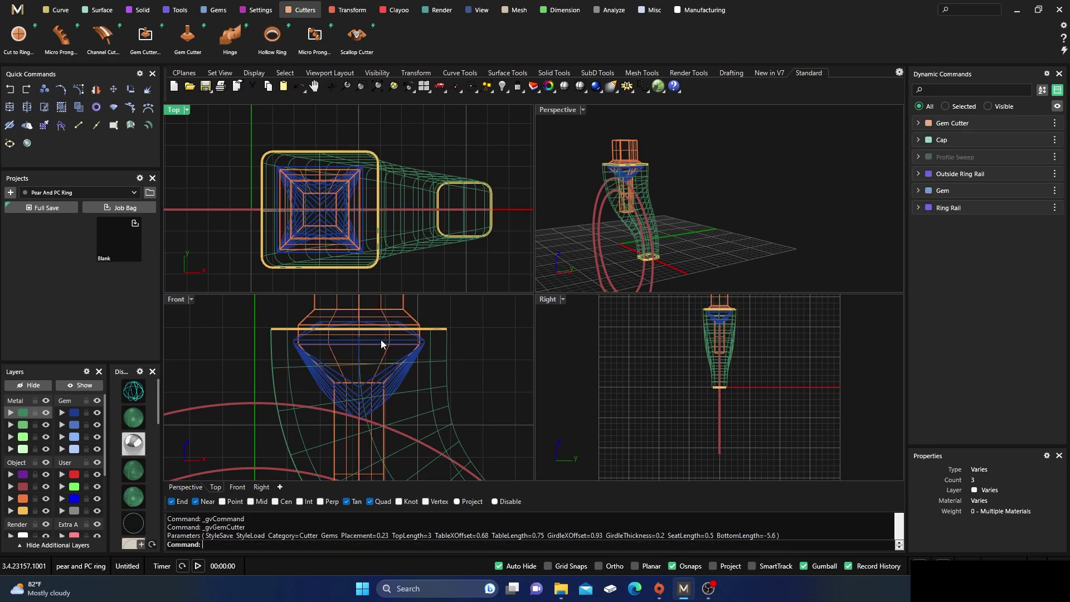
Trim the capped shank to the finger hole with Cut to Ring Rail, using a 180 angle and 0 offset
{"action": "scroll", "coordinate": [383, 337], "scroll_direction": "down", "scroll_amount": 3}
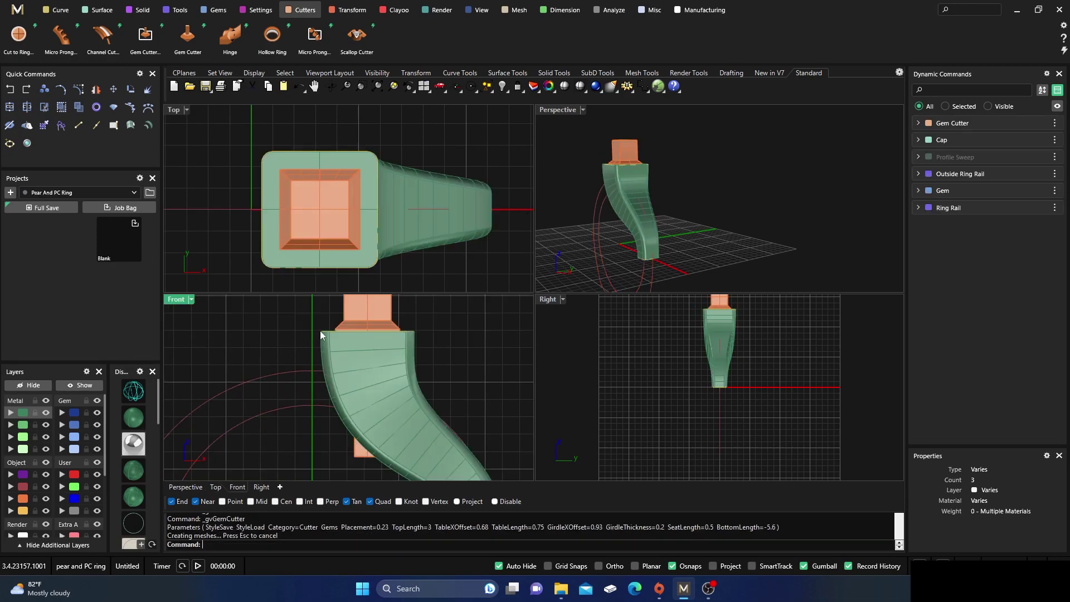
{"action": "right_click_drag", "start_coordinate": [567, 139], "coordinate": [702, 184]}
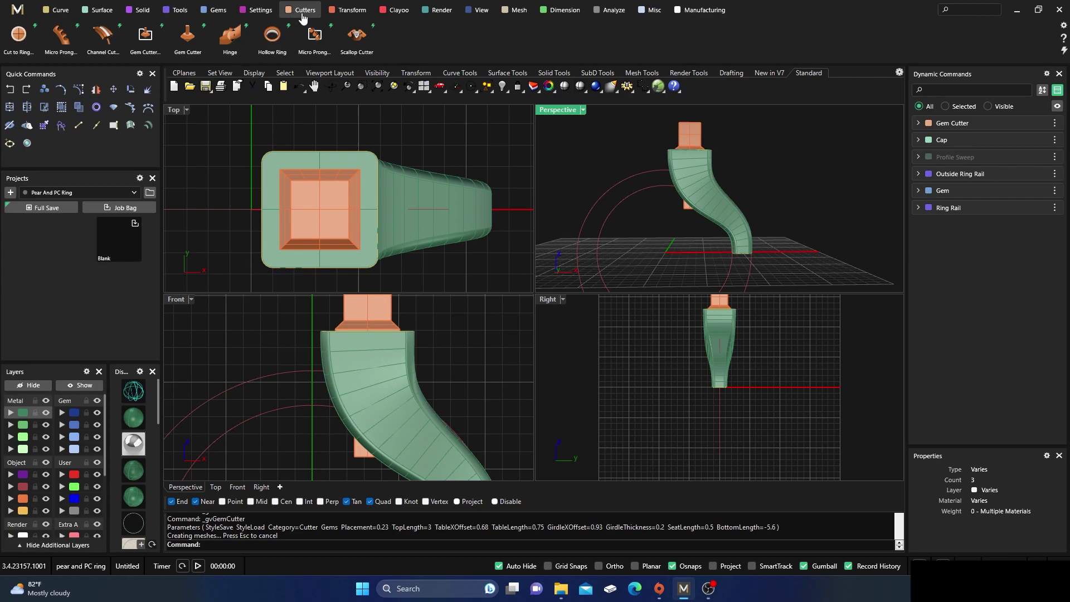
{"action": "left_click", "coordinate": [19, 35]}
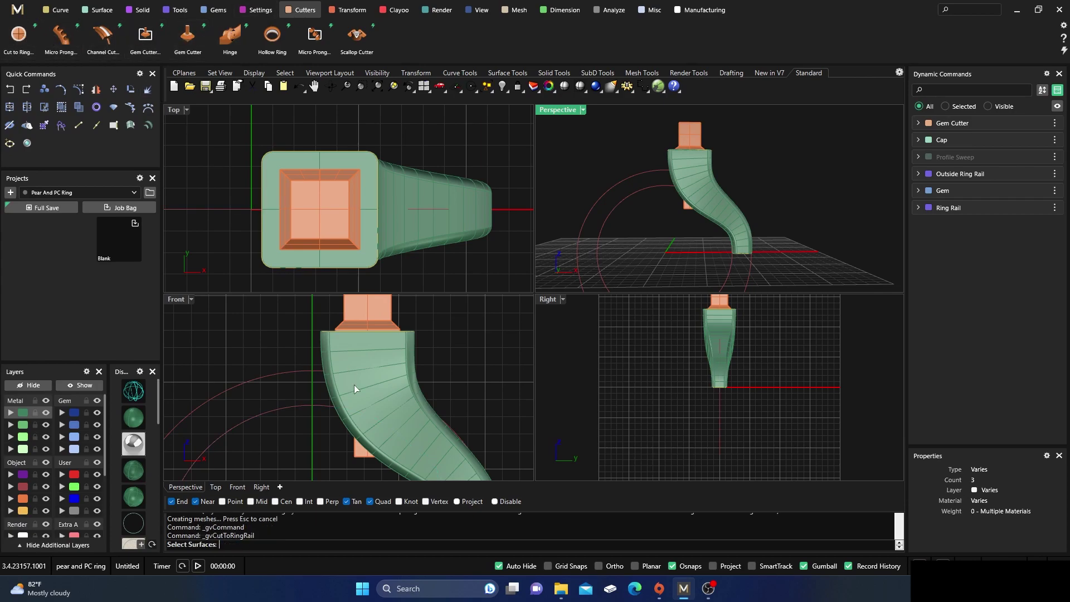
{"action": "left_click", "coordinate": [404, 466]}
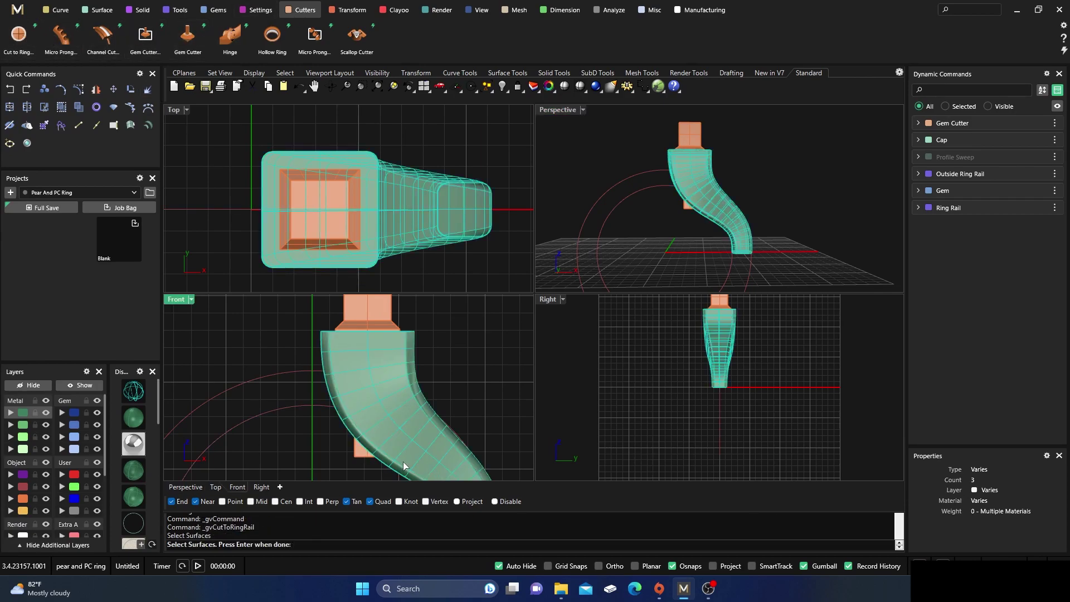
{"action": "key", "text": "Return"}
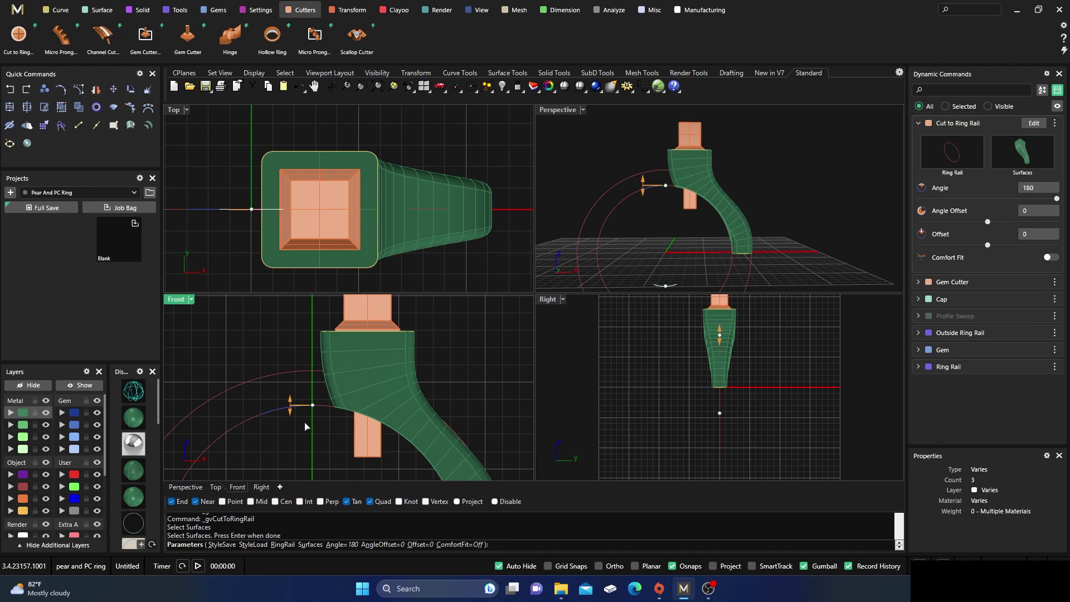
{"action": "key", "text": "Return"}
{"action": "right_click", "coordinate": [583, 220]}
{"action": "key", "text": "Escape"}
Maximize the Perspective view and examine the trimmed underside of the shank and the gem cutter's position
{"action": "double_click", "coordinate": [557, 112]}
{"action": "right_click_drag", "start_coordinate": [549, 329], "coordinate": [571, 214]}
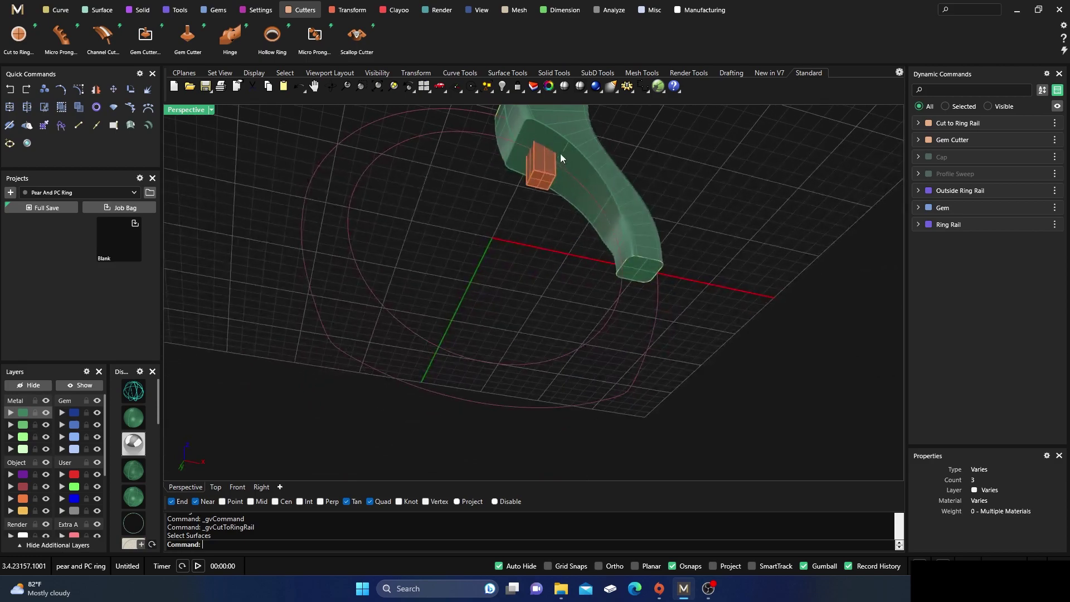
{"action": "scroll", "coordinate": [560, 152], "scroll_direction": "up", "scroll_amount": 3}
{"action": "scroll", "coordinate": [527, 169], "scroll_direction": "down", "scroll_amount": 5}
{"action": "right_click_drag", "start_coordinate": [527, 170], "coordinate": [475, 293]}
{"action": "scroll", "coordinate": [500, 278], "scroll_direction": "down", "scroll_amount": 3}
{"action": "scroll", "coordinate": [473, 367], "scroll_direction": "up", "scroll_amount": 4}
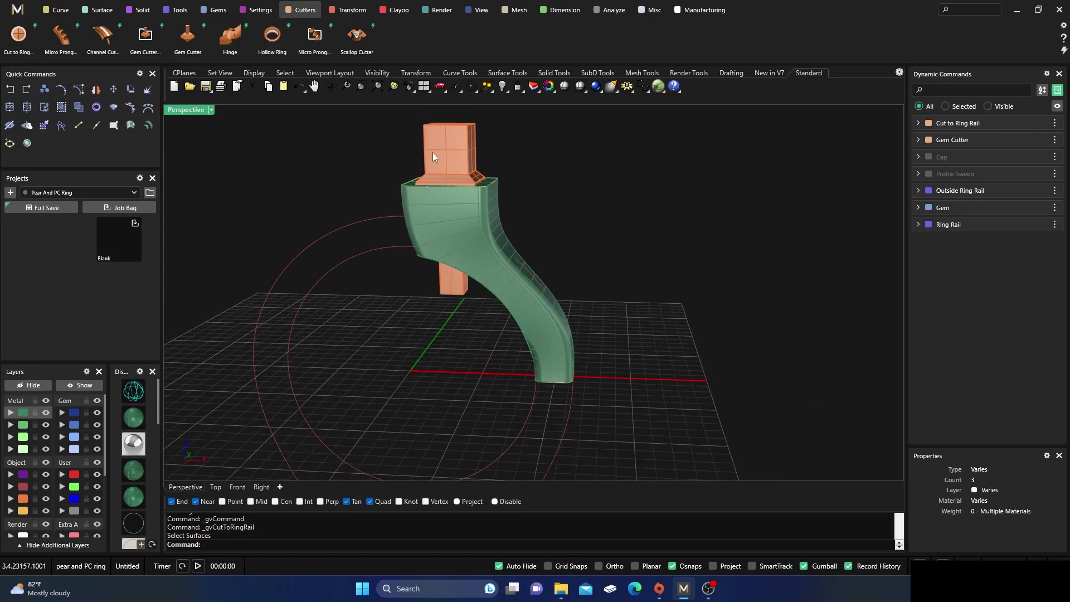
Move the shank's two profile curves to the User 04 layer and hide that layer
{"action": "left_click", "coordinate": [141, 11]}
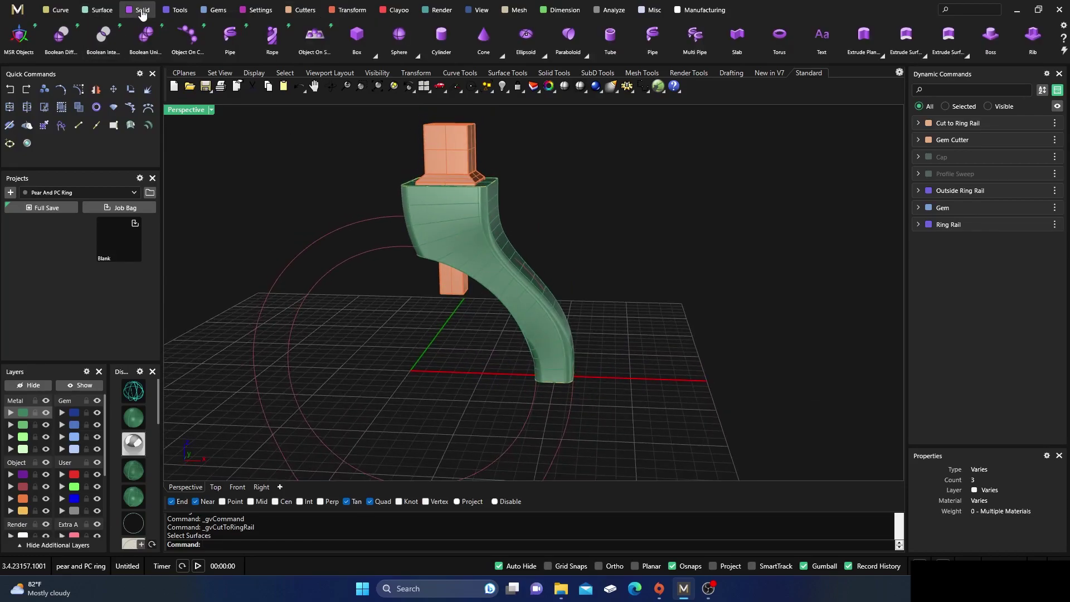
{"action": "scroll", "coordinate": [327, 203], "scroll_direction": "up", "scroll_amount": 5}
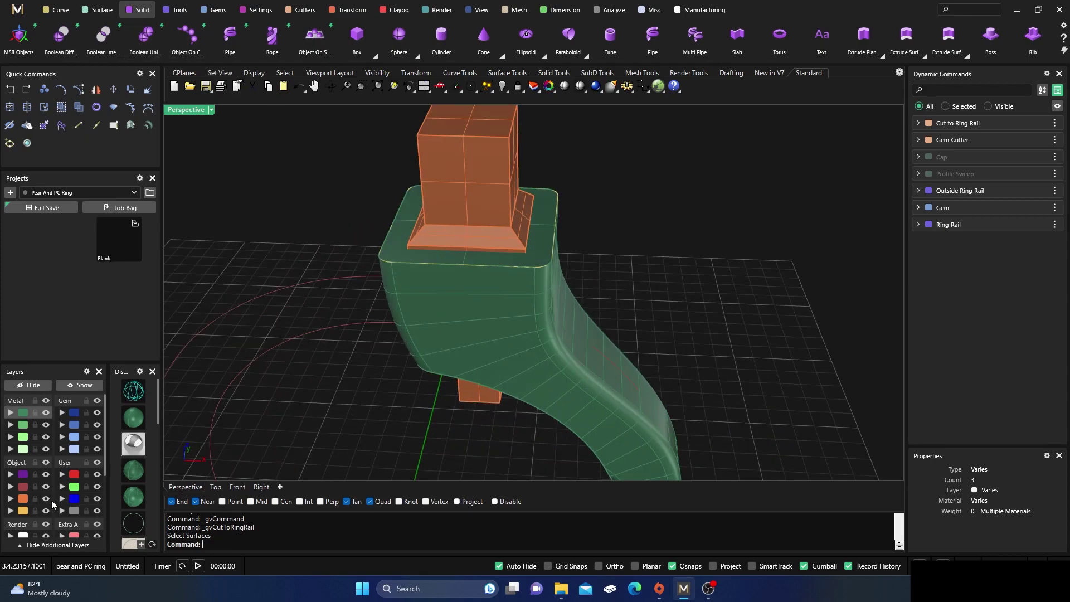
{"action": "left_click", "coordinate": [23, 512]}
{"action": "left_click", "coordinate": [63, 512]}
{"action": "left_click", "coordinate": [97, 511]}
Blend the shank's upper rim with Blend Edge, using chained edges and a 0.2 radius
{"action": "scroll", "coordinate": [508, 247], "scroll_direction": "down", "scroll_amount": 3}
{"action": "right_click_drag", "start_coordinate": [507, 247], "coordinate": [508, 294]}
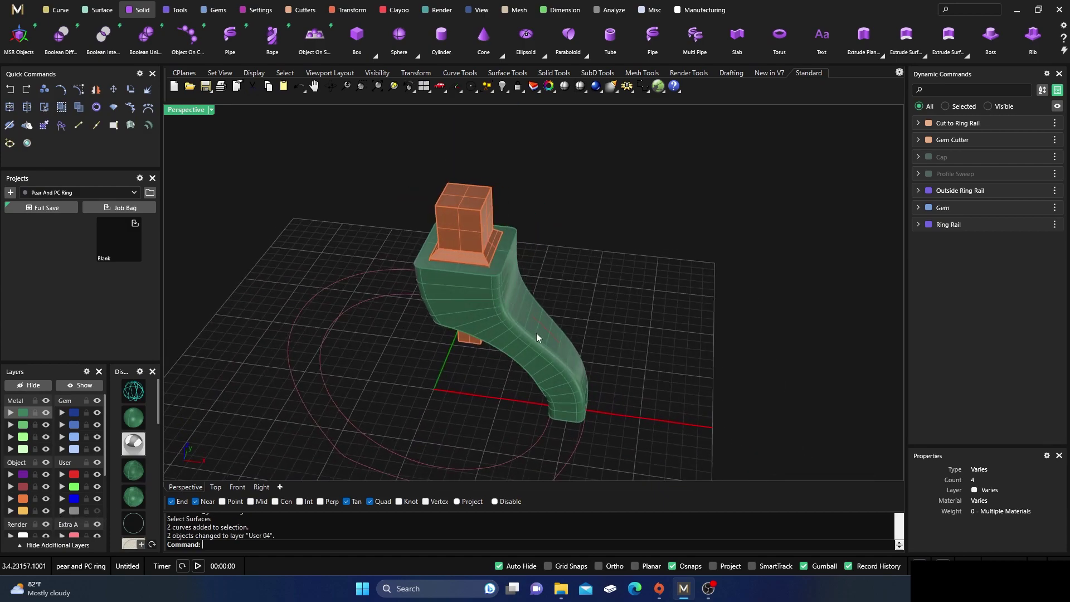
{"action": "right_click_drag", "start_coordinate": [507, 389], "coordinate": [558, 291]}
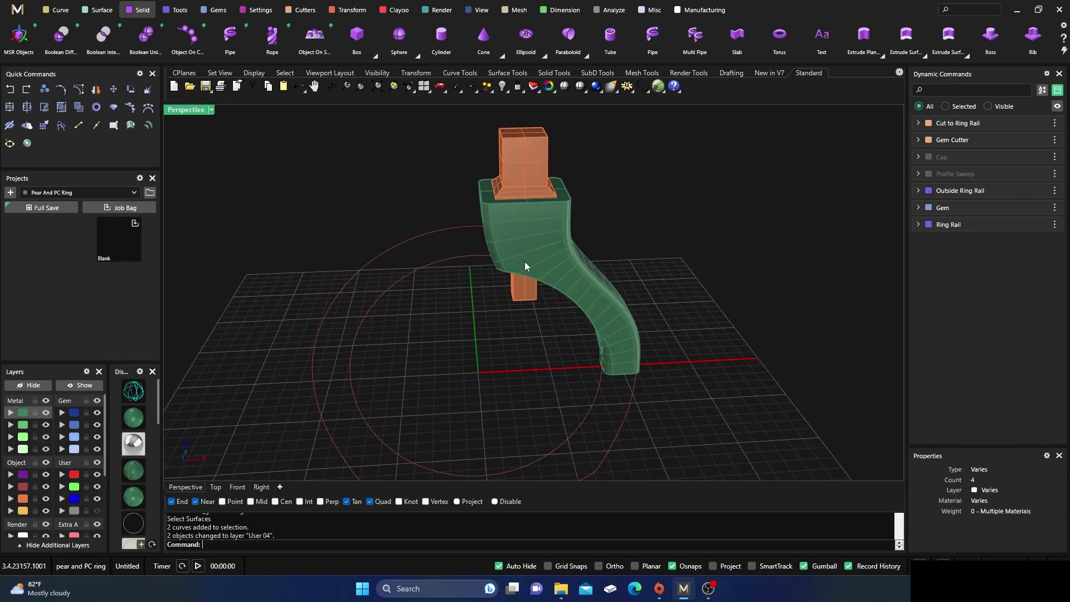
{"action": "scroll", "coordinate": [869, 41], "scroll_direction": "down", "scroll_amount": 1}
{"action": "scroll", "coordinate": [871, 40], "scroll_direction": "down", "scroll_amount": 3}
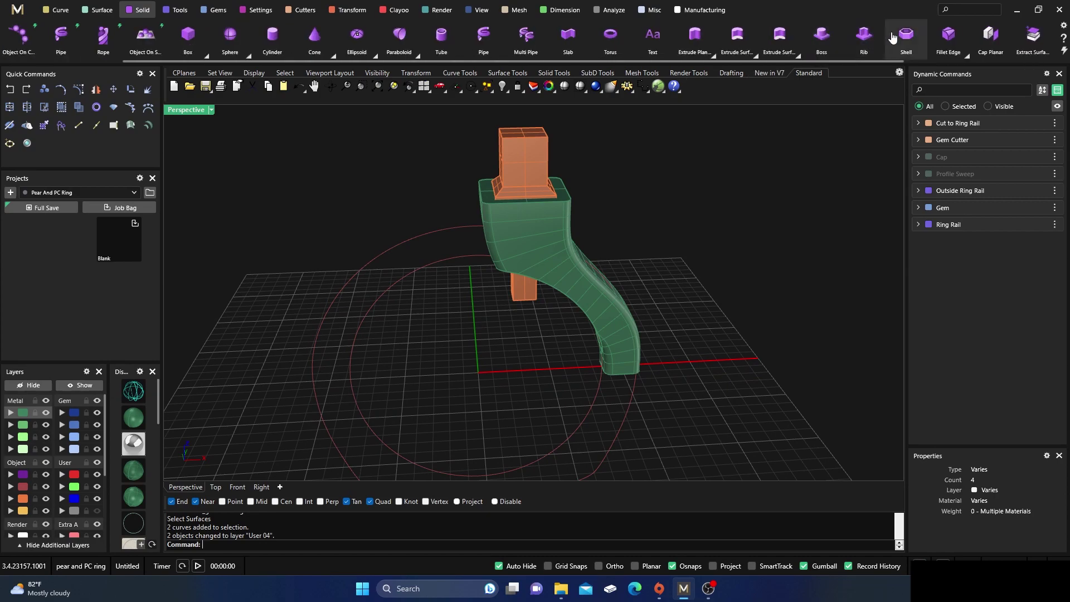
{"action": "left_click", "coordinate": [966, 59]}
{"action": "right_click_drag", "start_coordinate": [701, 191], "coordinate": [685, 213]}
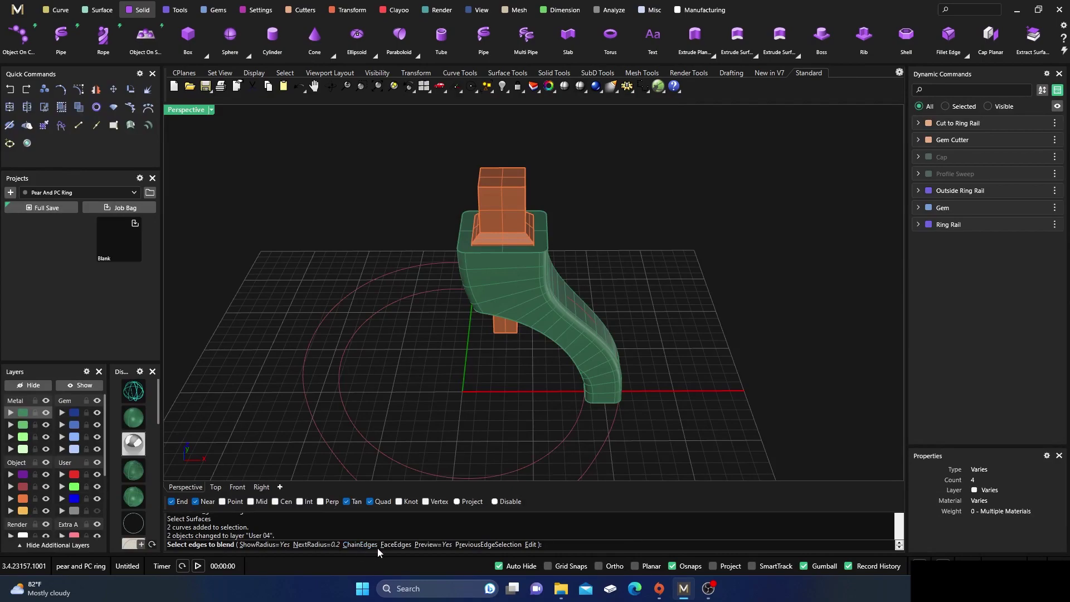
{"action": "left_click", "coordinate": [360, 544]}
{"action": "scroll", "coordinate": [503, 273], "scroll_direction": "up", "scroll_amount": 4}
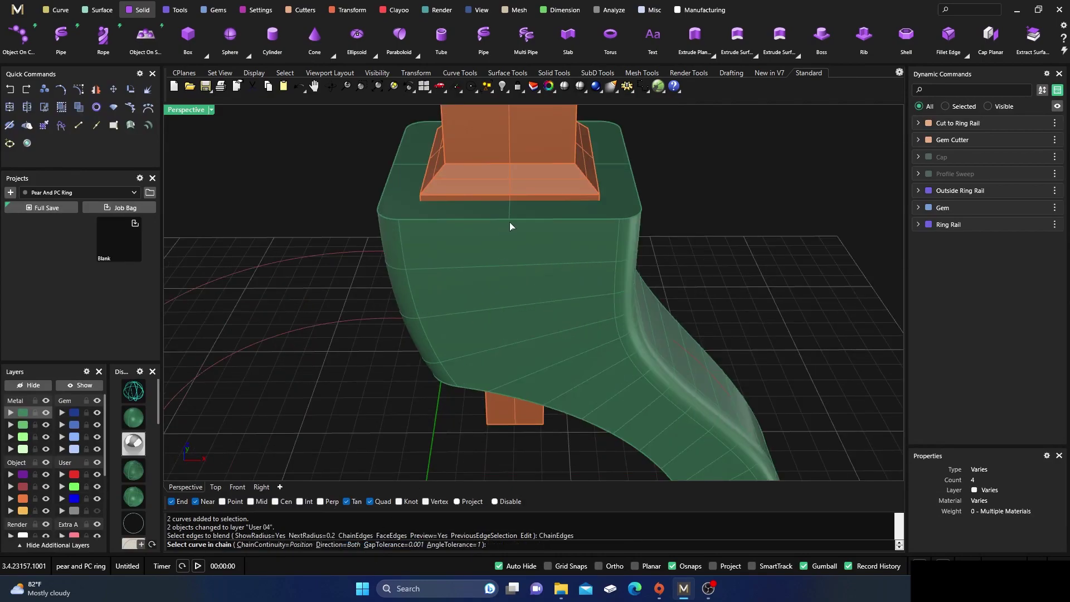
{"action": "left_click", "coordinate": [513, 219]}
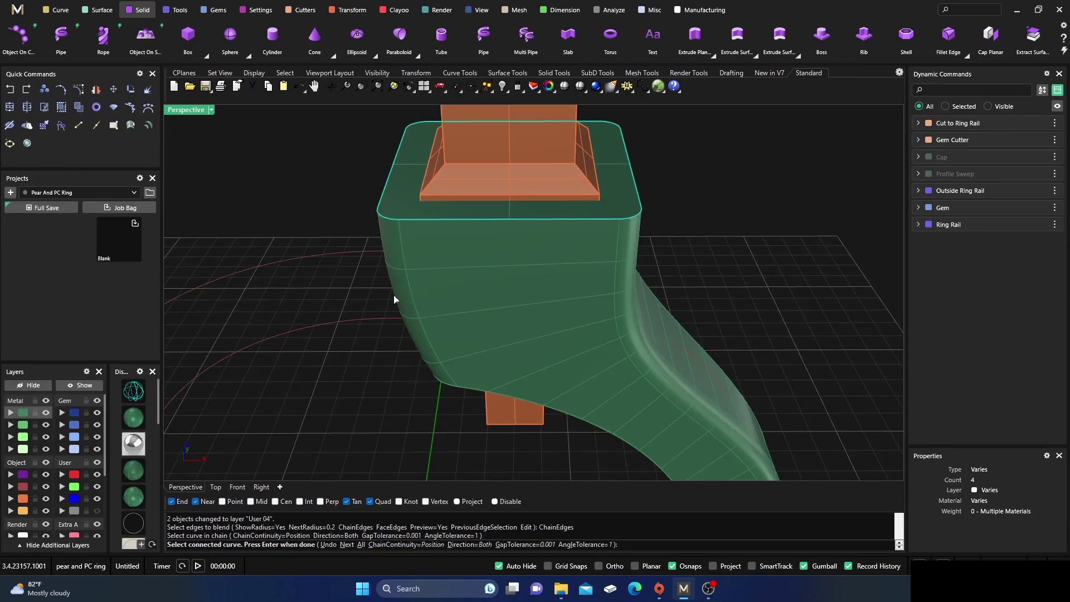
{"action": "key", "text": "Return"}
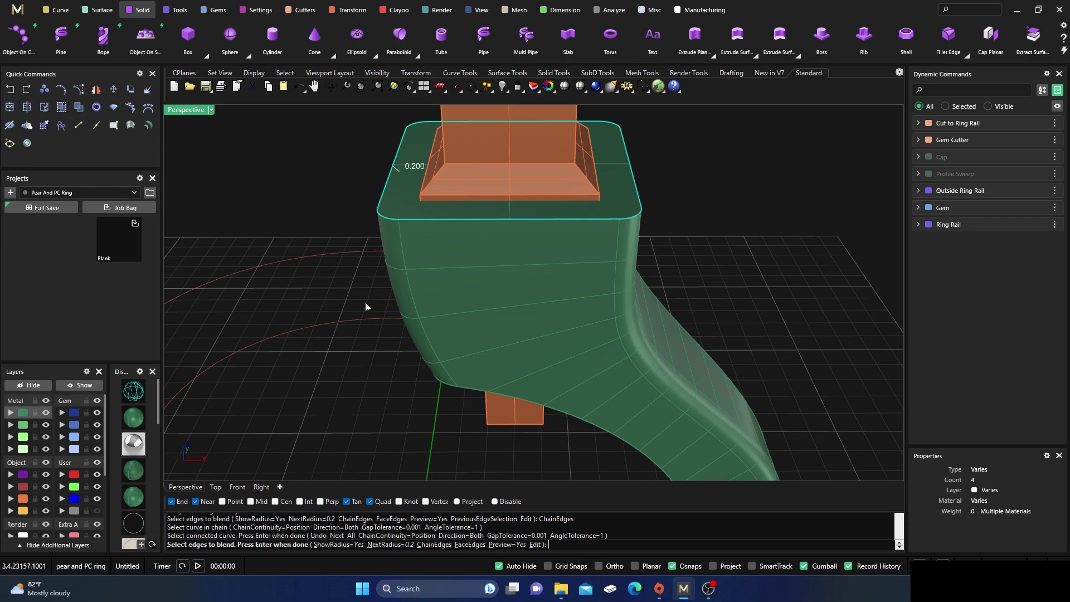
{"action": "key", "text": "Return"}
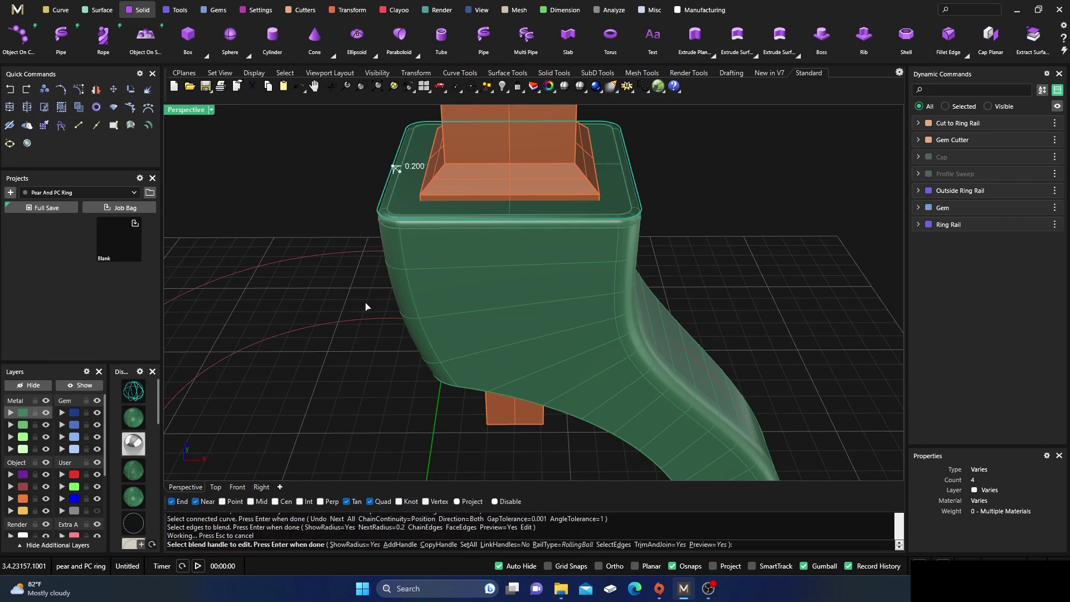
{"action": "key", "text": "Return"}
Blend the edge chain around the shank's inner finger-hole cut with a 0.2 radius
{"action": "right_click_drag", "start_coordinate": [688, 273], "coordinate": [662, 262]}
{"action": "right_click_drag", "start_coordinate": [509, 337], "coordinate": [542, 330]}
{"action": "scroll", "coordinate": [493, 354], "scroll_direction": "down", "scroll_amount": 6}
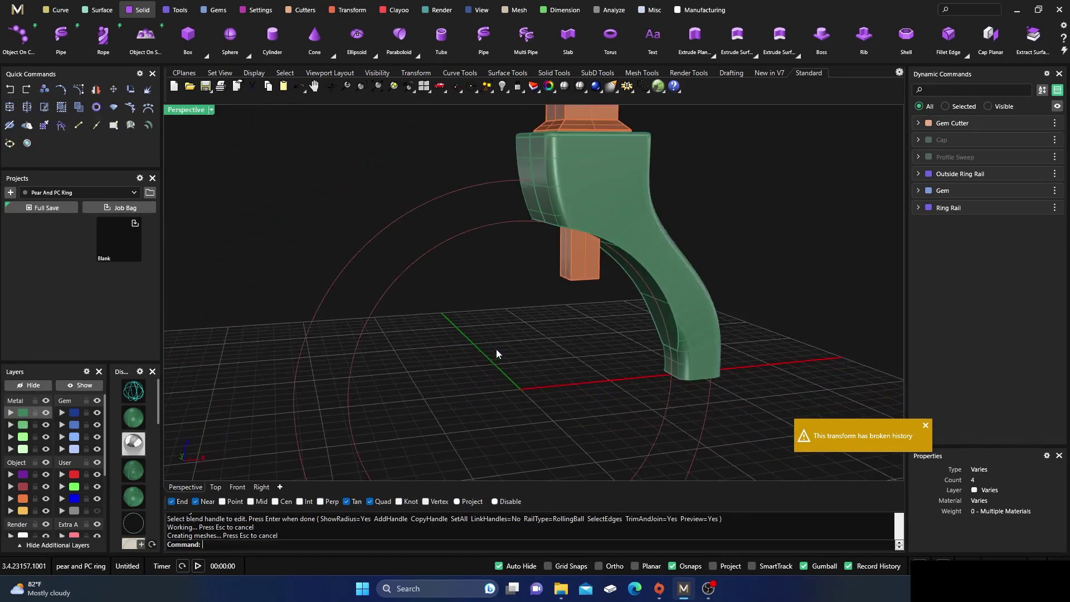
{"action": "right_click_drag", "start_coordinate": [492, 355], "coordinate": [600, 346]}
{"action": "right_click", "coordinate": [608, 345]}
{"action": "scroll", "coordinate": [672, 307], "scroll_direction": "up", "scroll_amount": 5}
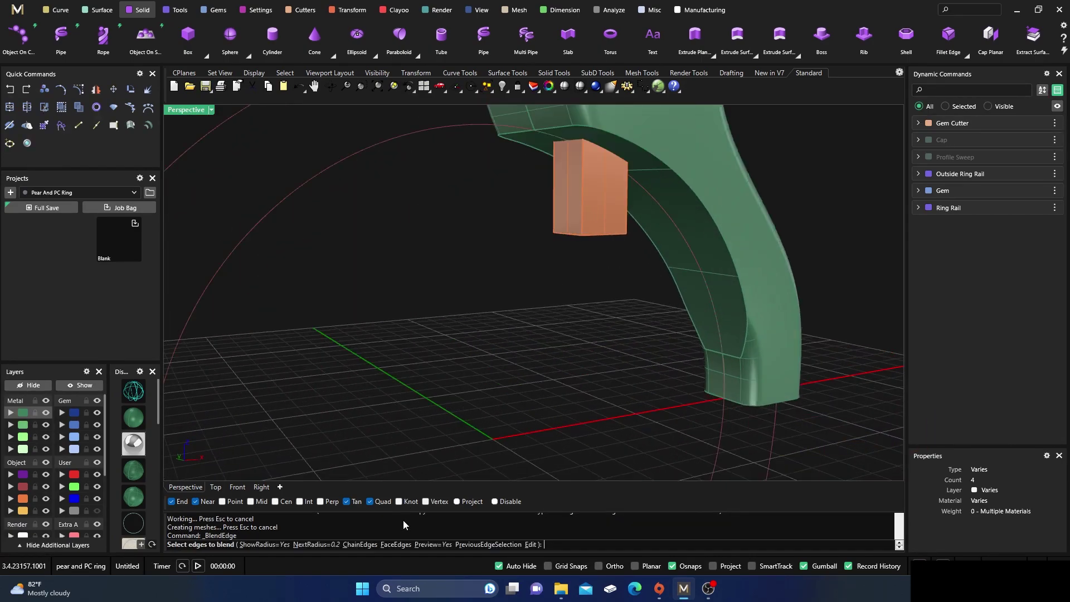
{"action": "left_click", "coordinate": [360, 544]}
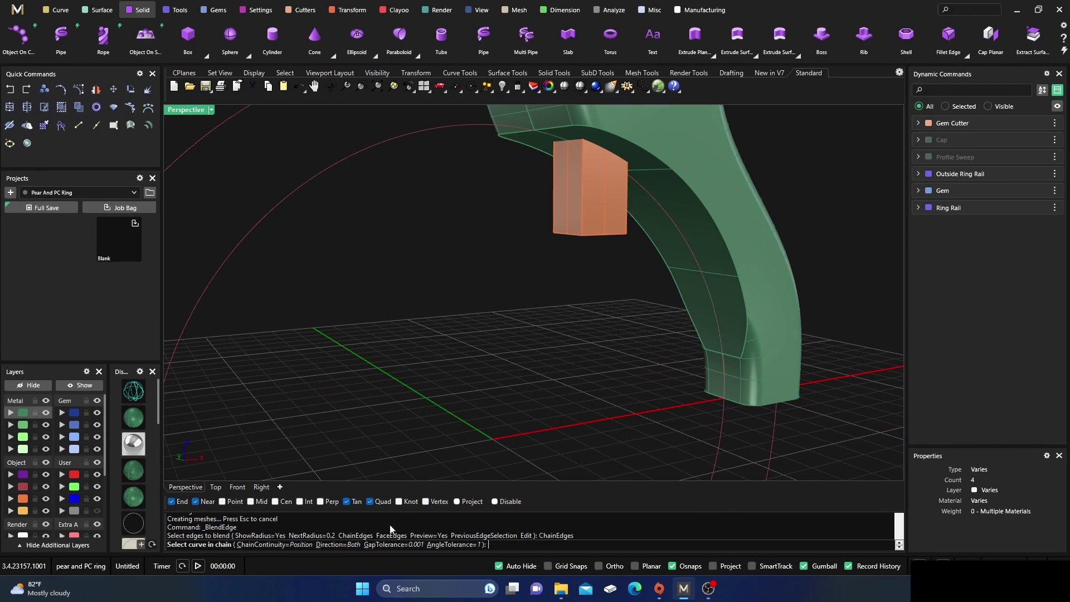
{"action": "left_click", "coordinate": [719, 233]}
{"action": "key", "text": "Return"}
{"action": "key", "text": "Return"}
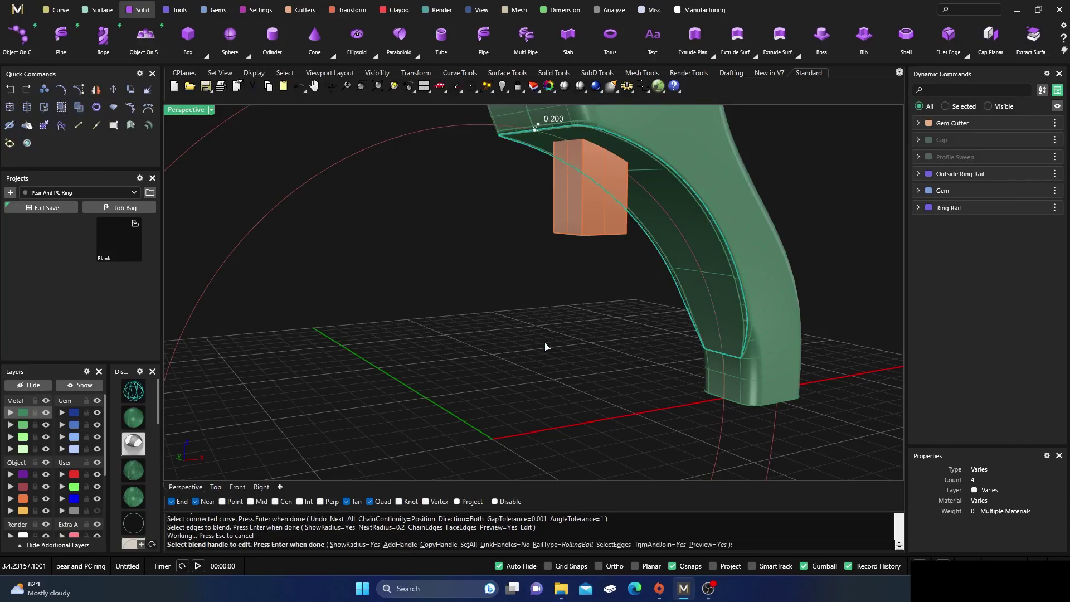
{"action": "left_click", "coordinate": [545, 347]}
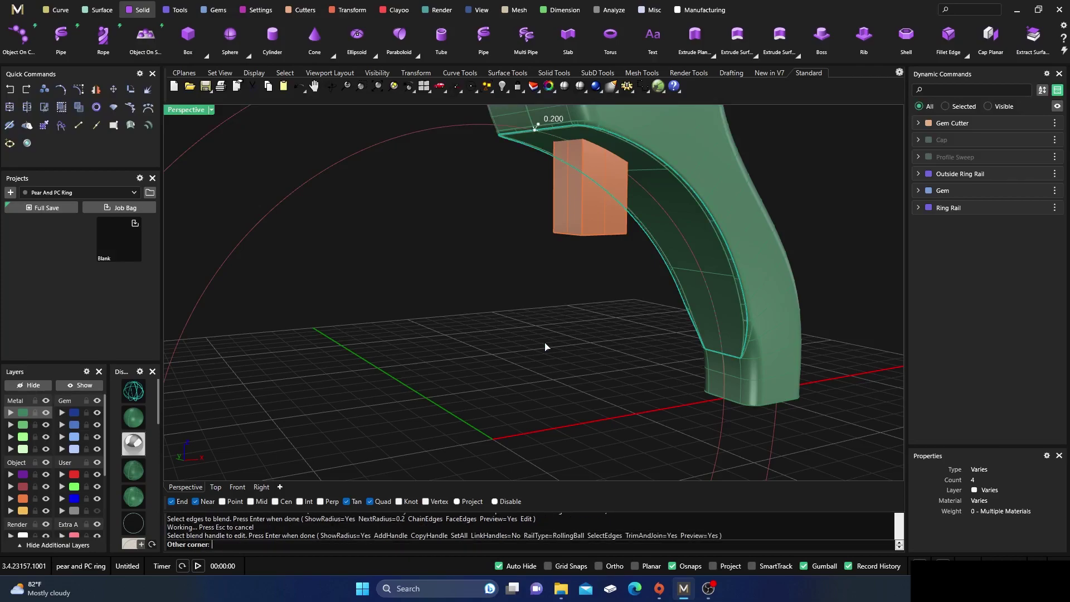
{"action": "left_click", "coordinate": [545, 347]}
{"action": "right_click_drag", "start_coordinate": [545, 346], "coordinate": [530, 347]}
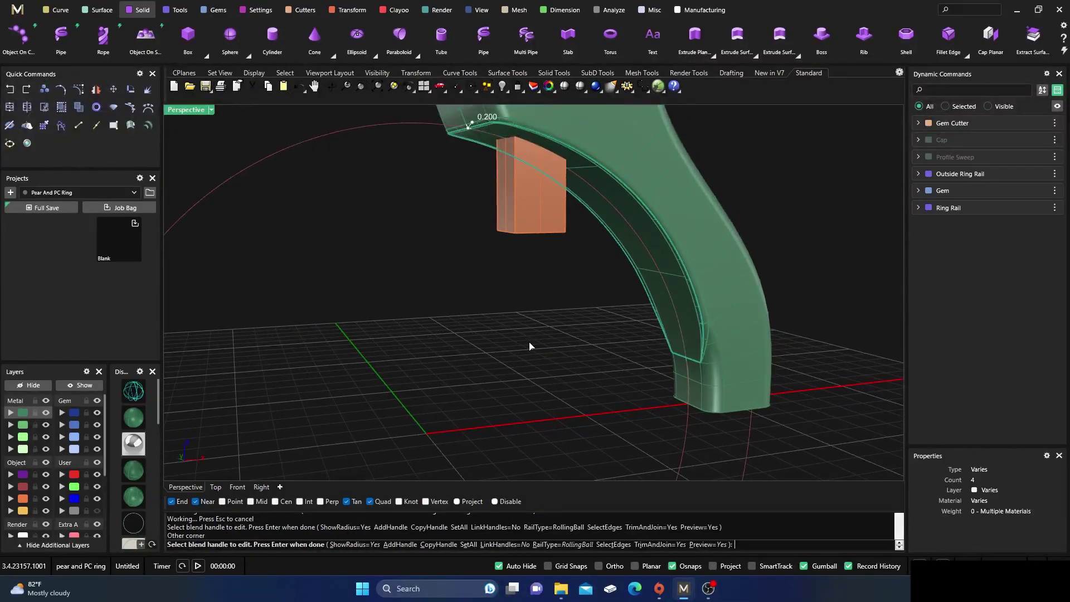
{"action": "key", "text": "Return"}
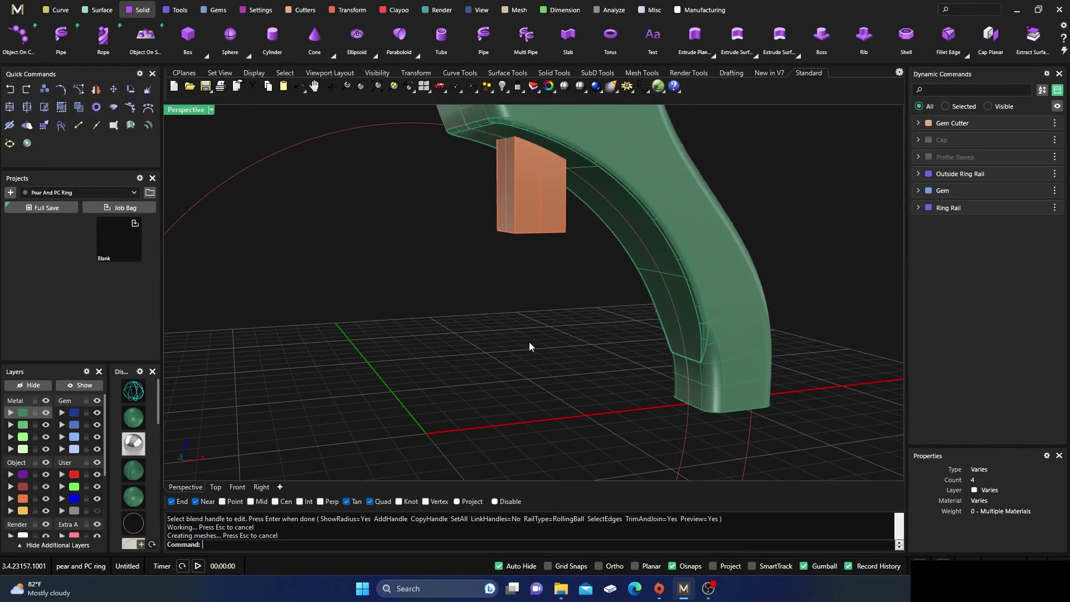
Check the blended shank's object type in its properties
{"action": "left_click", "coordinate": [708, 275]}
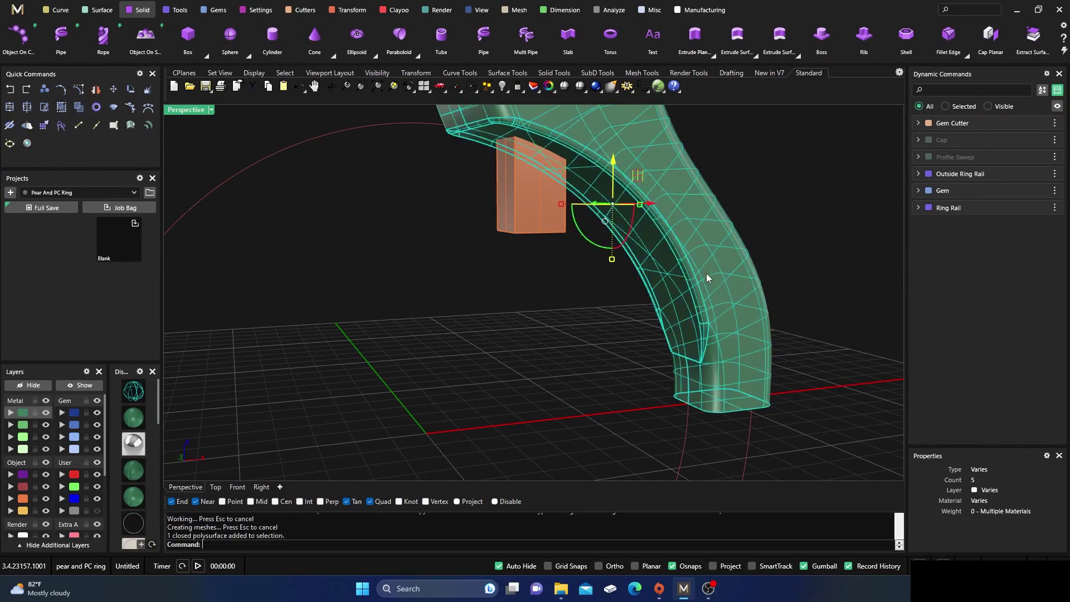
{"action": "left_click", "coordinate": [784, 208]}
{"action": "left_click", "coordinate": [743, 258]}
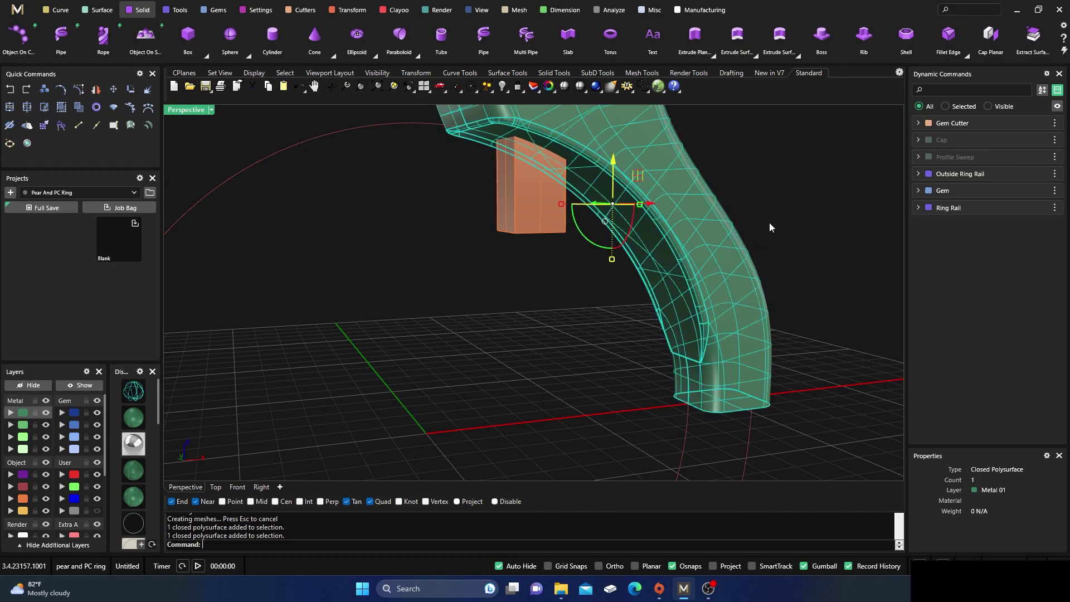
{"action": "left_click", "coordinate": [788, 204]}
Hide the gem cutter's layer and view the princess-cut gem sitting in the shank
{"action": "scroll", "coordinate": [668, 247], "scroll_direction": "down", "scroll_amount": 5}
{"action": "right_click_drag", "start_coordinate": [664, 249], "coordinate": [576, 349]}
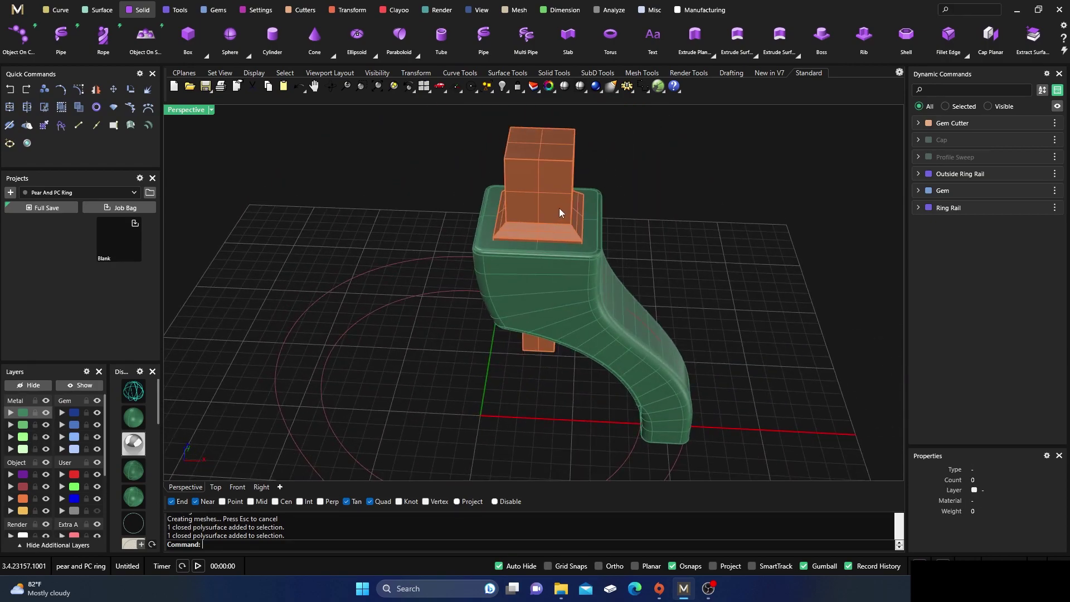
{"action": "left_click", "coordinate": [46, 498]}
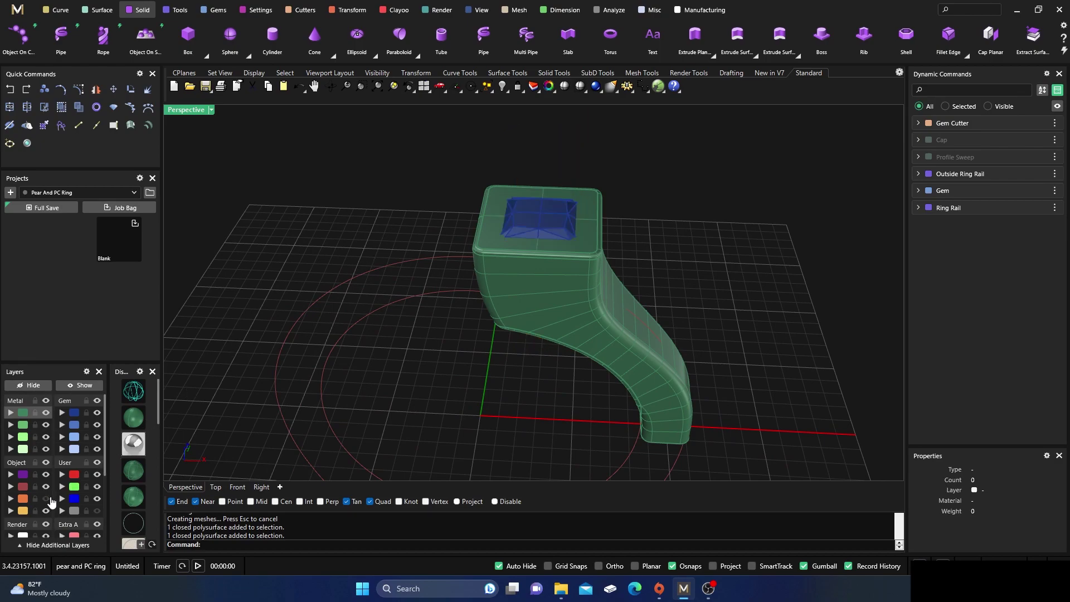
{"action": "scroll", "coordinate": [542, 273], "scroll_direction": "down", "scroll_amount": 3}
{"action": "right_click_drag", "start_coordinate": [541, 338], "coordinate": [509, 319]}
{"action": "scroll", "coordinate": [509, 318], "scroll_direction": "up", "scroll_amount": 3}
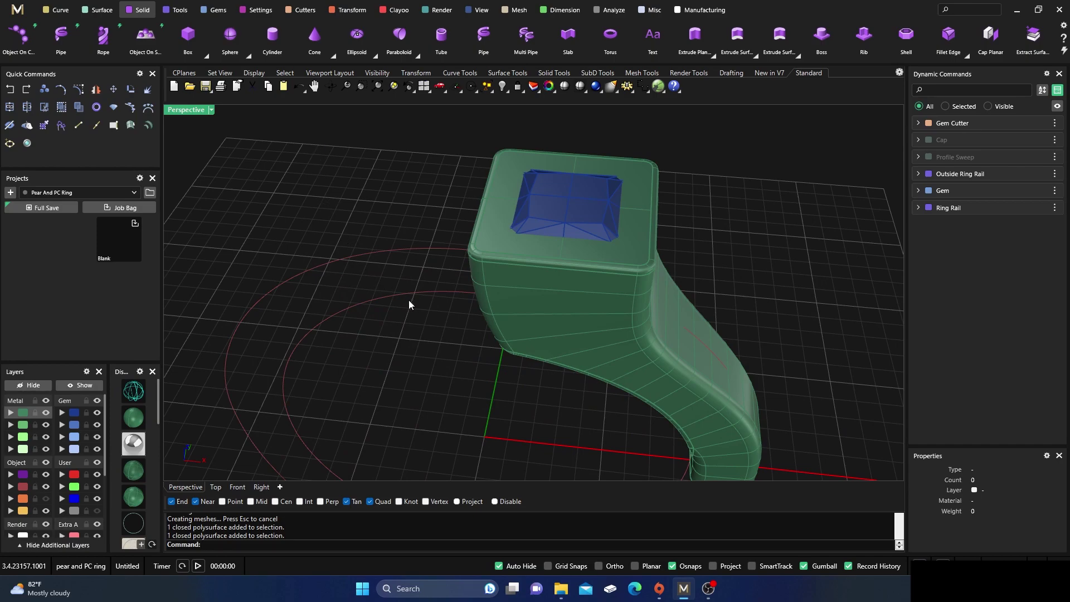
Place a pear-shaped diamond on the inner finger rail with Gem on Ring Rail
{"action": "left_click", "coordinate": [425, 292]}
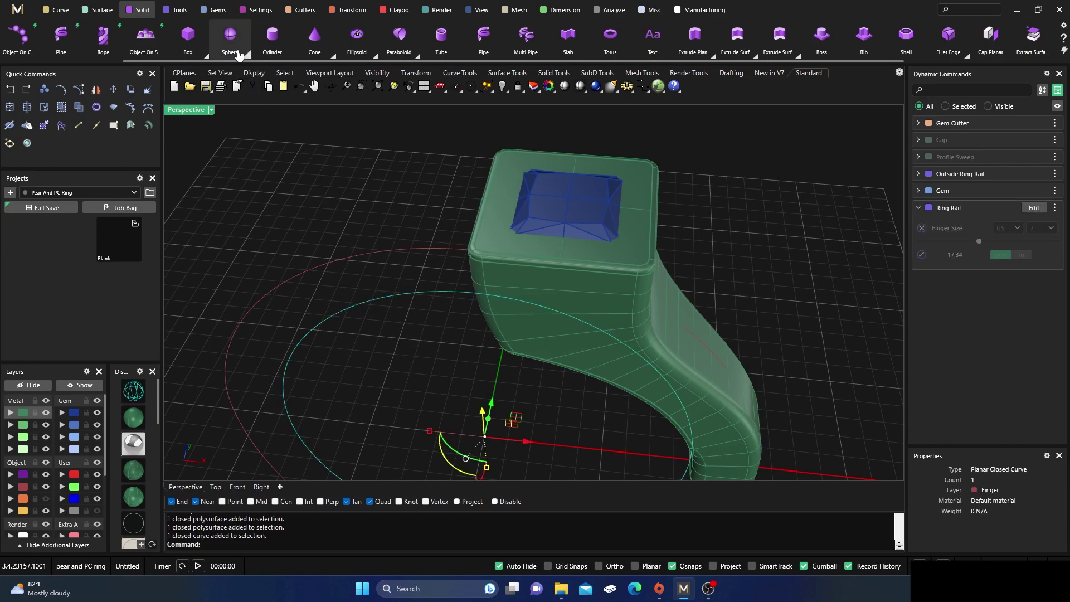
{"action": "left_click", "coordinate": [215, 10]}
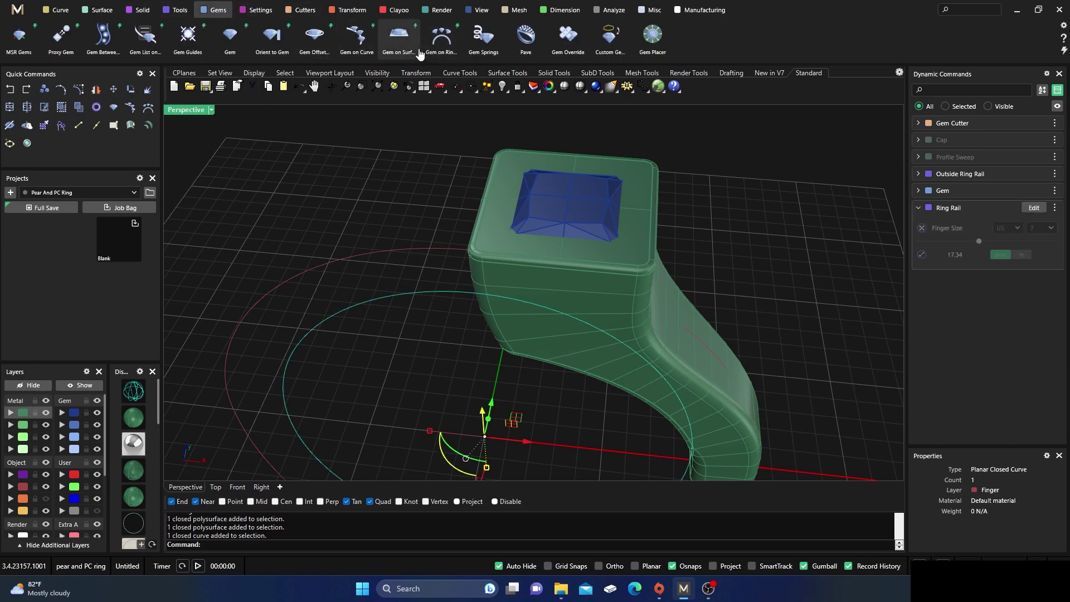
{"action": "left_click", "coordinate": [441, 36]}
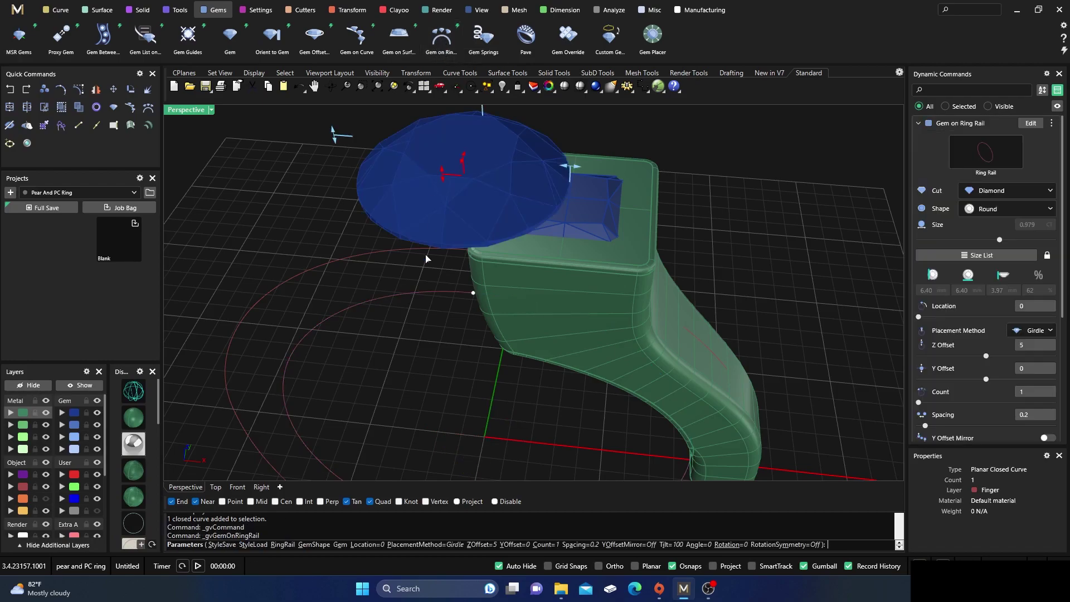
{"action": "left_click", "coordinate": [999, 209]}
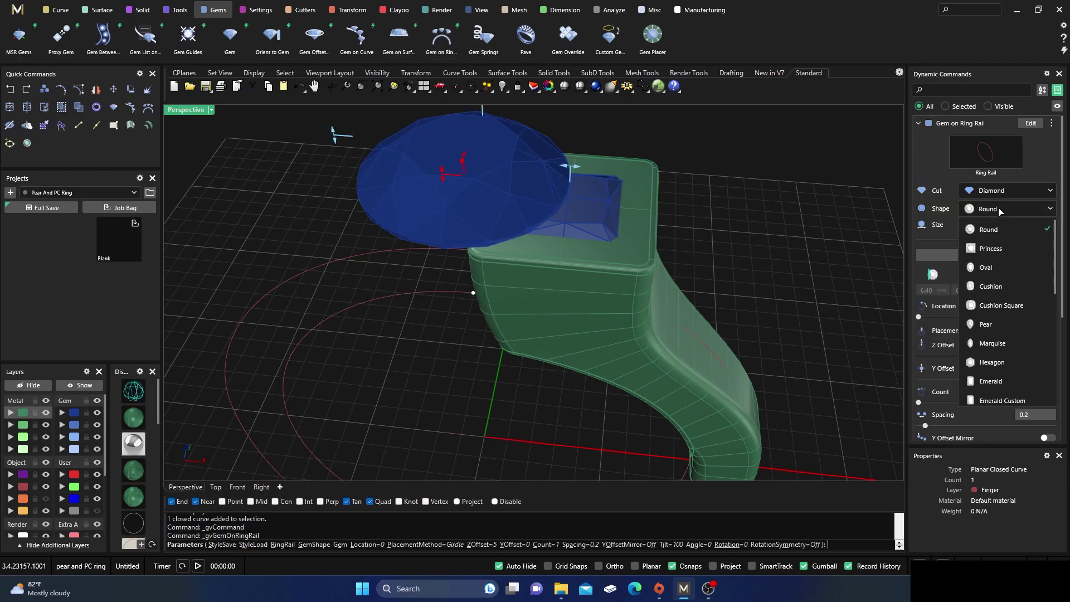
{"action": "left_click", "coordinate": [987, 324]}
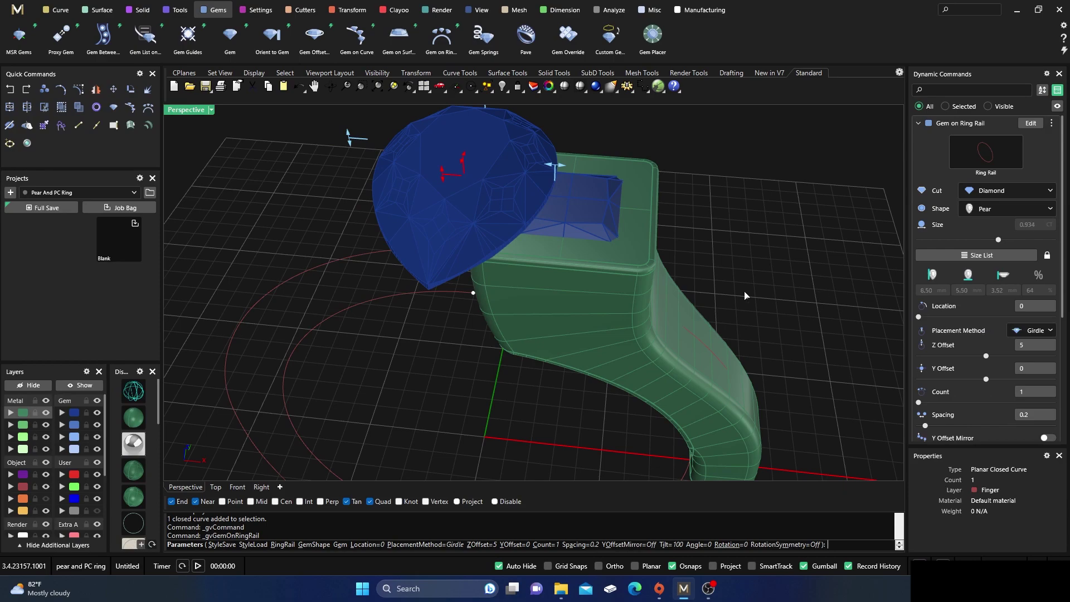
Set the pear gem's rotation to -90 so that its point faces away from the princess-cut shank
{"action": "scroll", "coordinate": [581, 336], "scroll_direction": "down", "scroll_amount": 3}
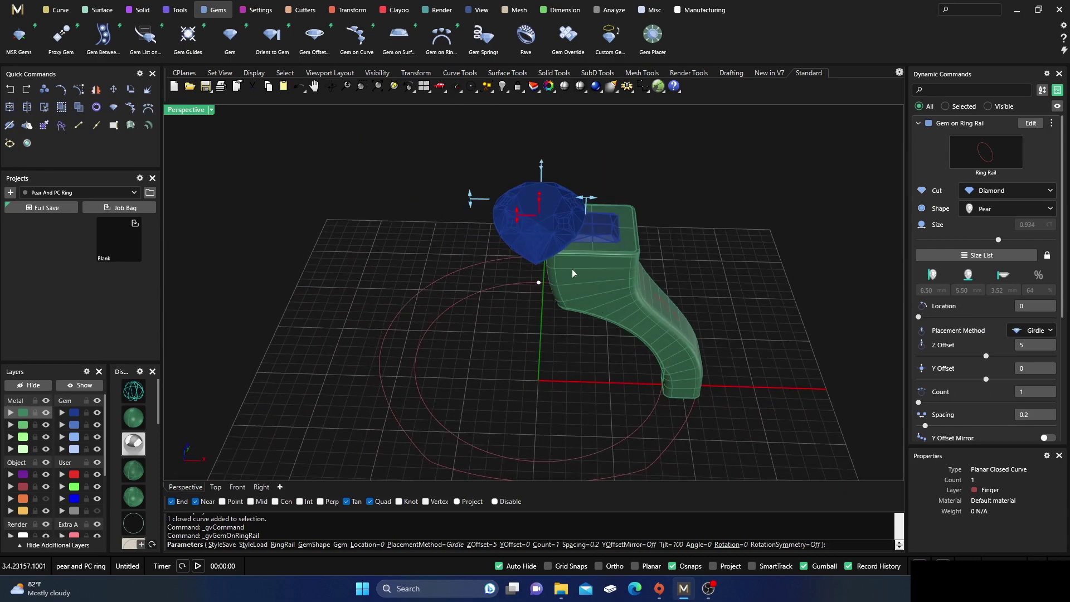
{"action": "right_click_drag", "start_coordinate": [606, 357], "coordinate": [653, 371]}
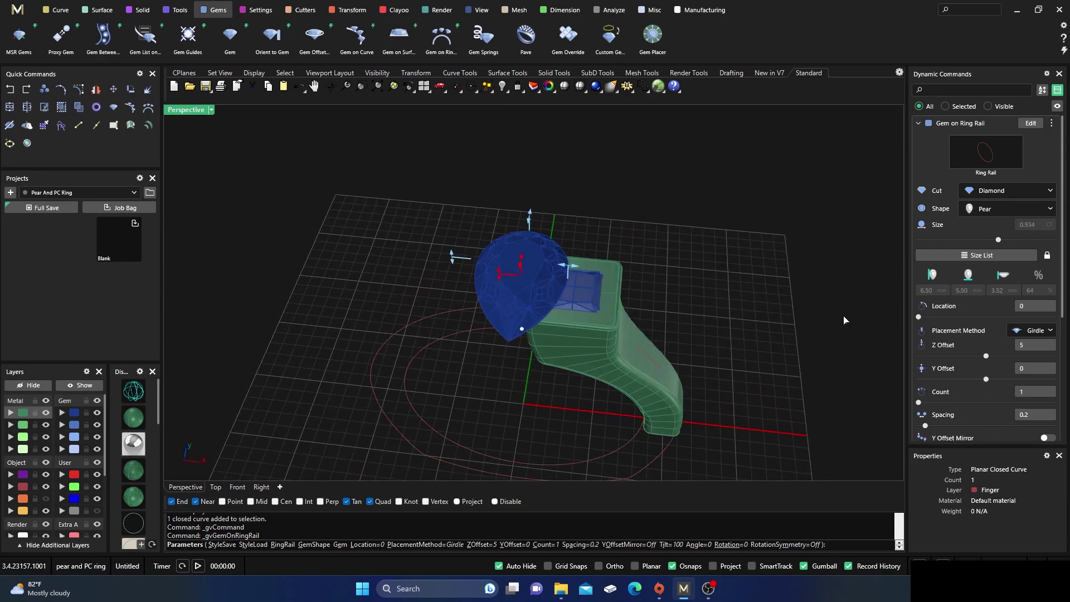
{"action": "scroll", "coordinate": [943, 272], "scroll_direction": "down", "scroll_amount": 3}
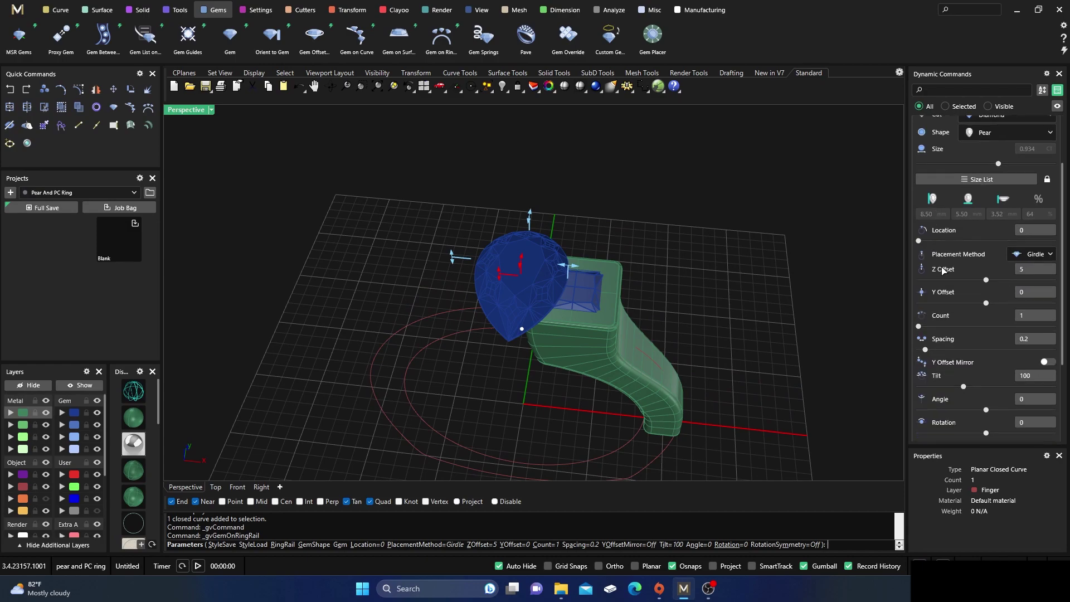
{"action": "scroll", "coordinate": [940, 357], "scroll_direction": "down", "scroll_amount": 1}
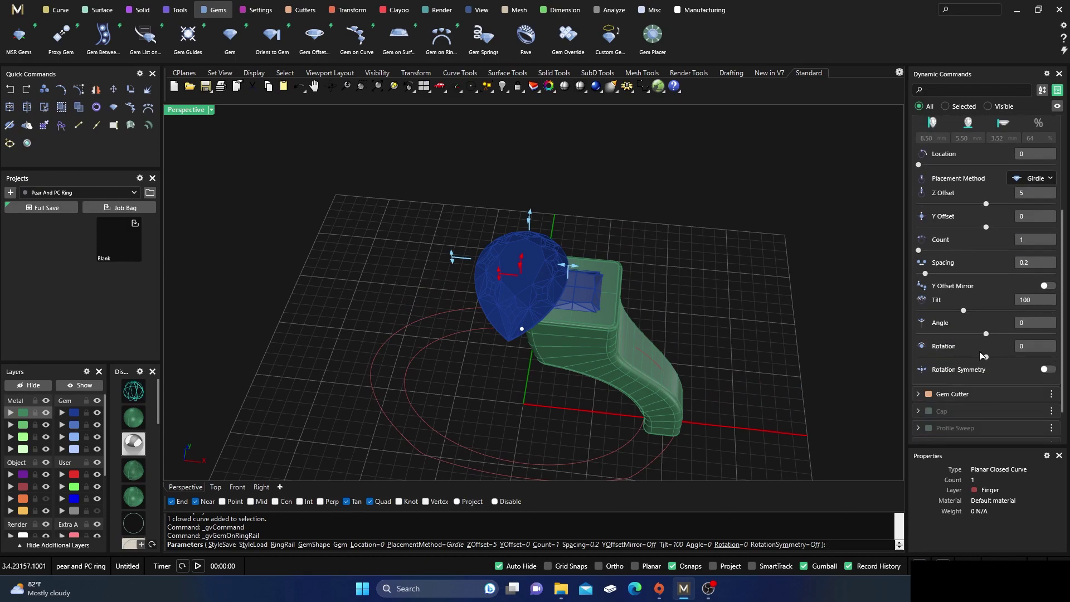
{"action": "left_click_drag", "start_coordinate": [986, 357], "coordinate": [974, 358]}
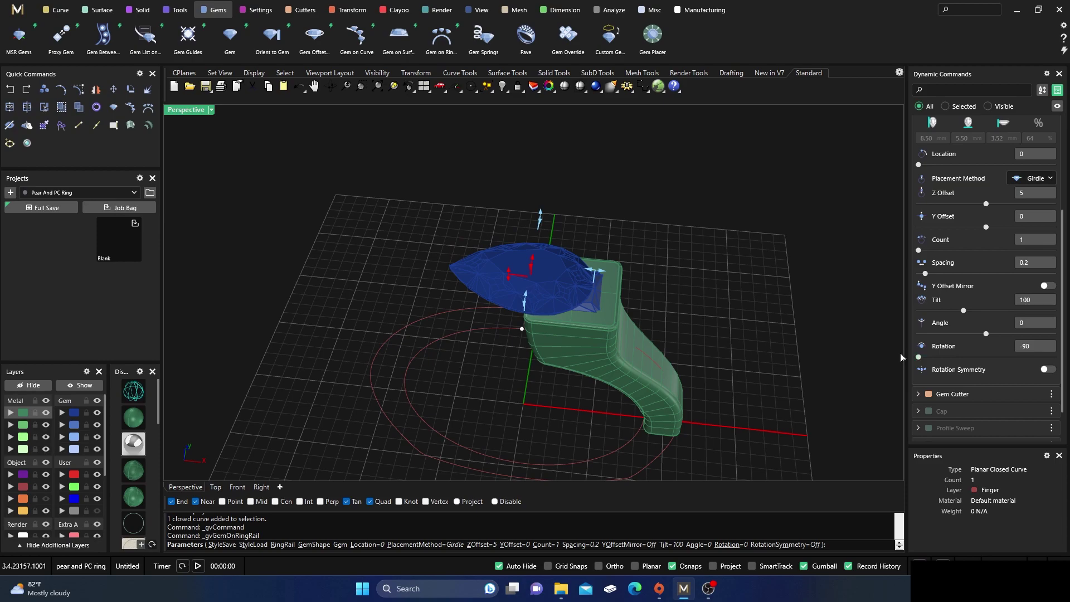
{"action": "right_click_drag", "start_coordinate": [757, 370], "coordinate": [670, 317]}
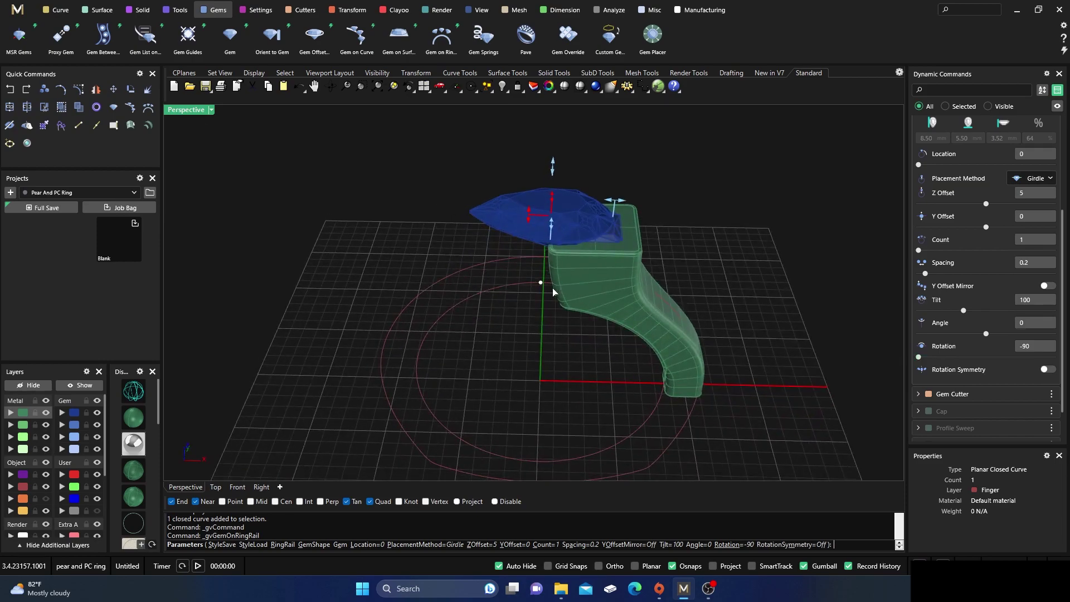
Show all four viewports and resize the pear gem to 6.00 mm long
{"action": "double_click", "coordinate": [191, 111]}
{"action": "right_click_drag", "start_coordinate": [344, 415], "coordinate": [408, 438]}
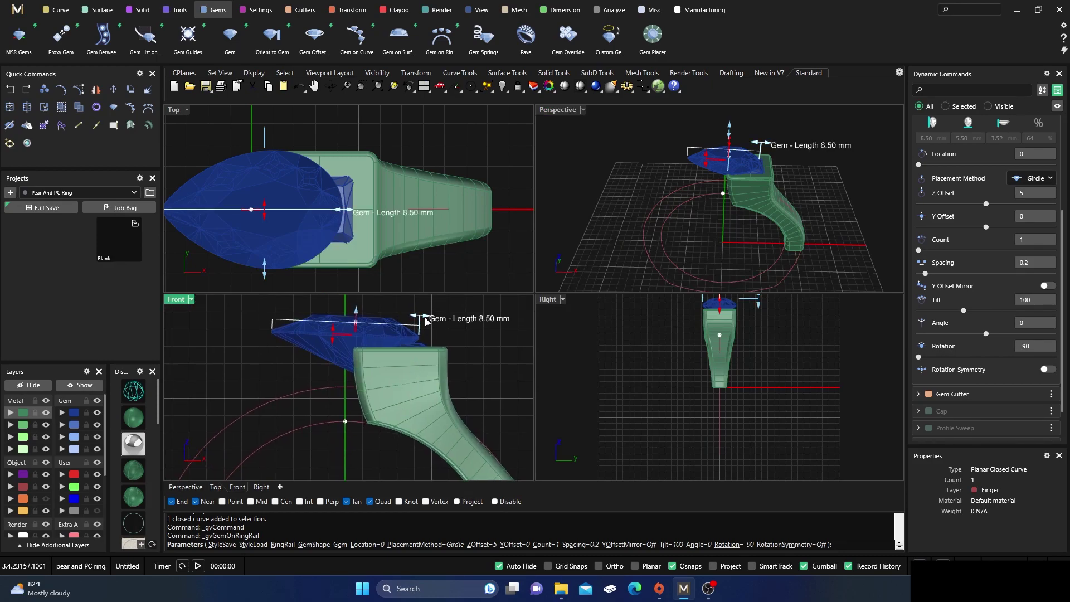
{"action": "left_click_drag", "start_coordinate": [426, 322], "coordinate": [400, 315]}
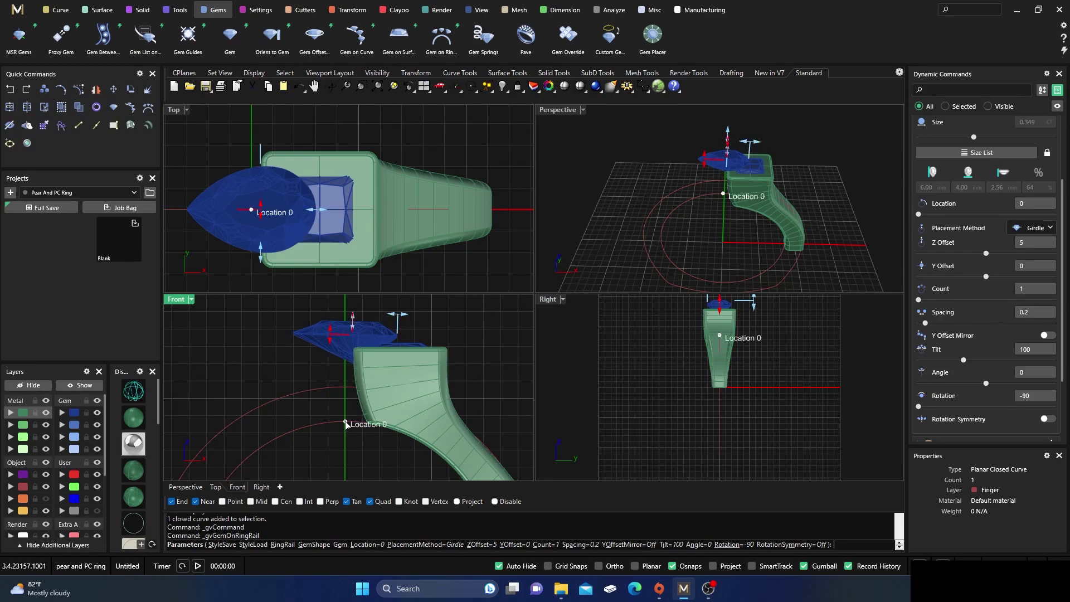
Move the pear gem along the rail to location 0.97, beside the shank, and lower its Z offset to 3.5
{"action": "left_click_drag", "start_coordinate": [345, 425], "coordinate": [322, 413]}
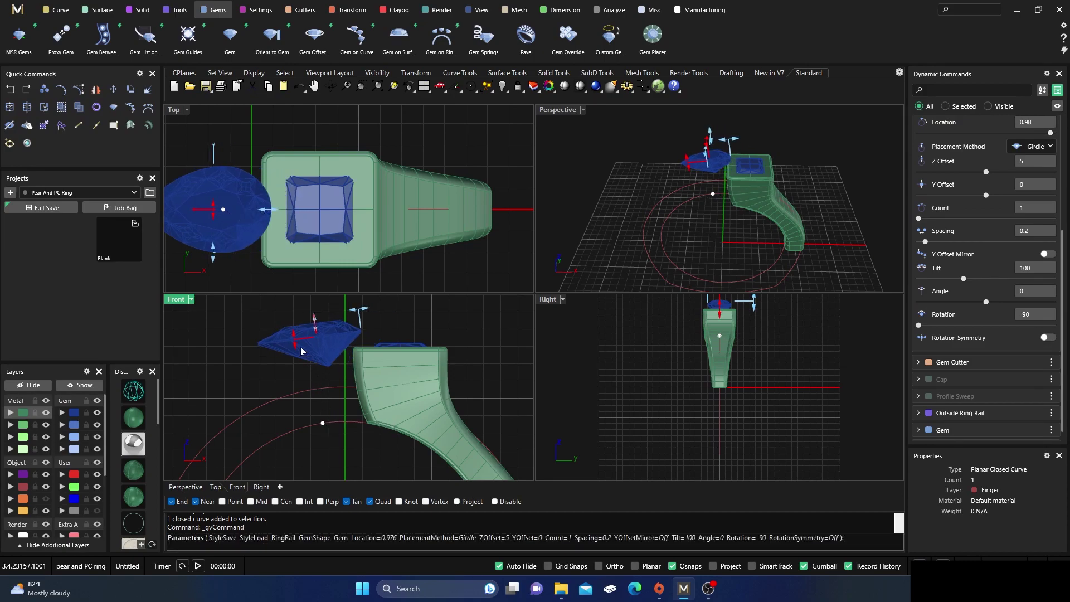
{"action": "mouse_move", "coordinate": [294, 343]}
{"action": "left_click_drag", "start_coordinate": [295, 342], "coordinate": [320, 427]}
{"action": "mouse_move", "coordinate": [322, 424]}
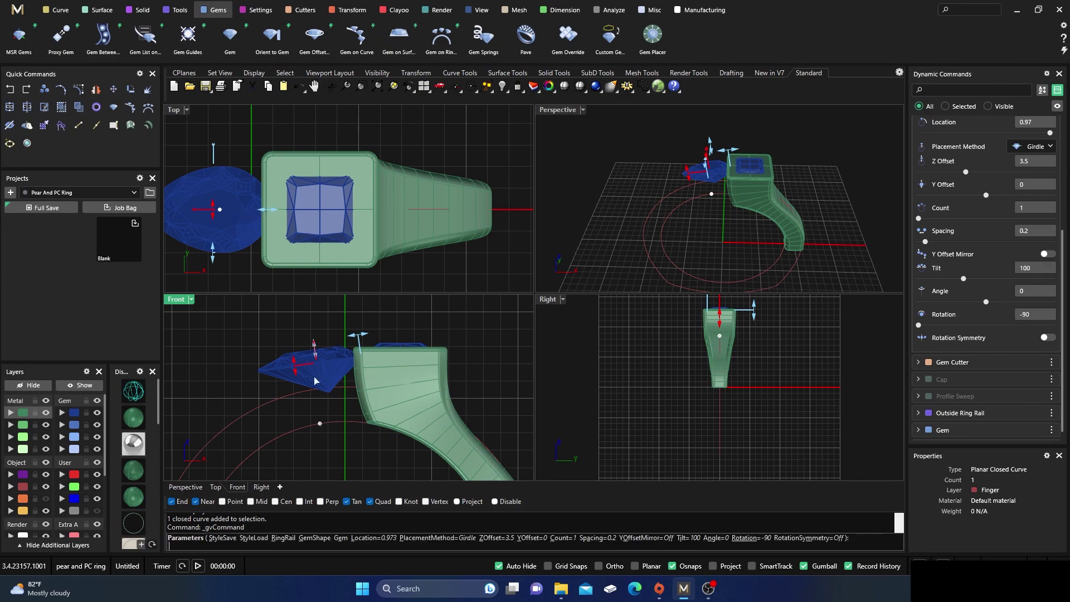
Examine the spacing between the pear gem and the shank in wireframe from the top, and restore the shaded display
{"action": "scroll", "coordinate": [263, 190], "scroll_direction": "up", "scroll_amount": 1}
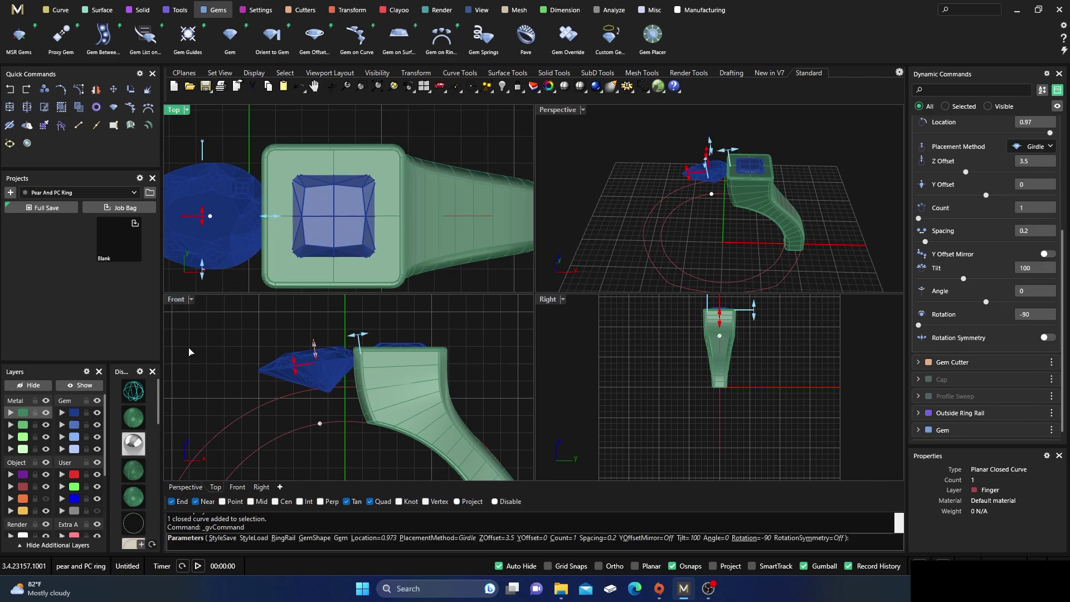
{"action": "left_click", "coordinate": [135, 391]}
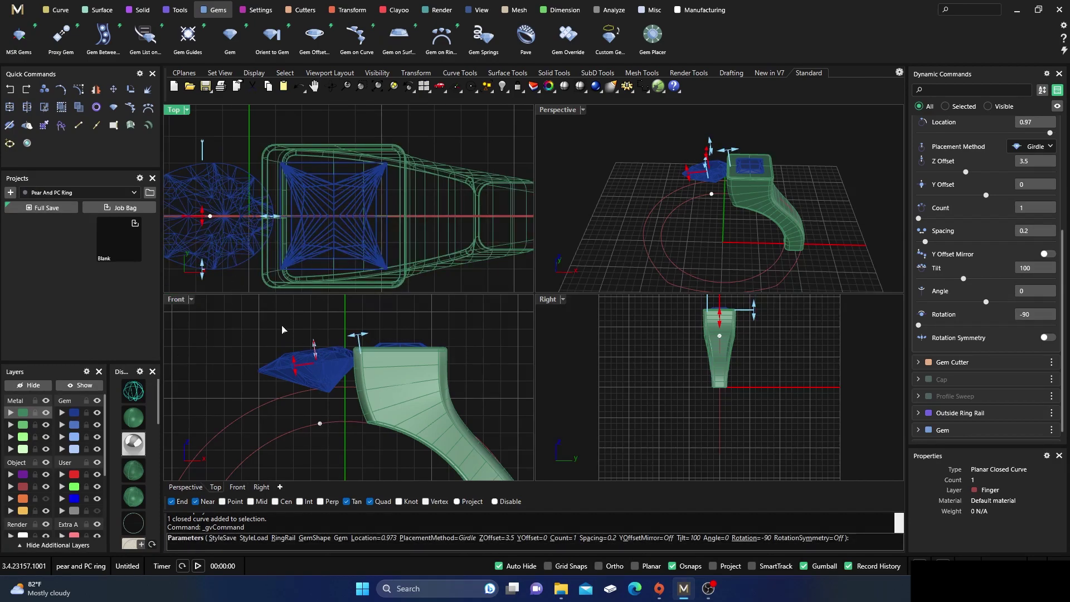
{"action": "left_click", "coordinate": [141, 415]}
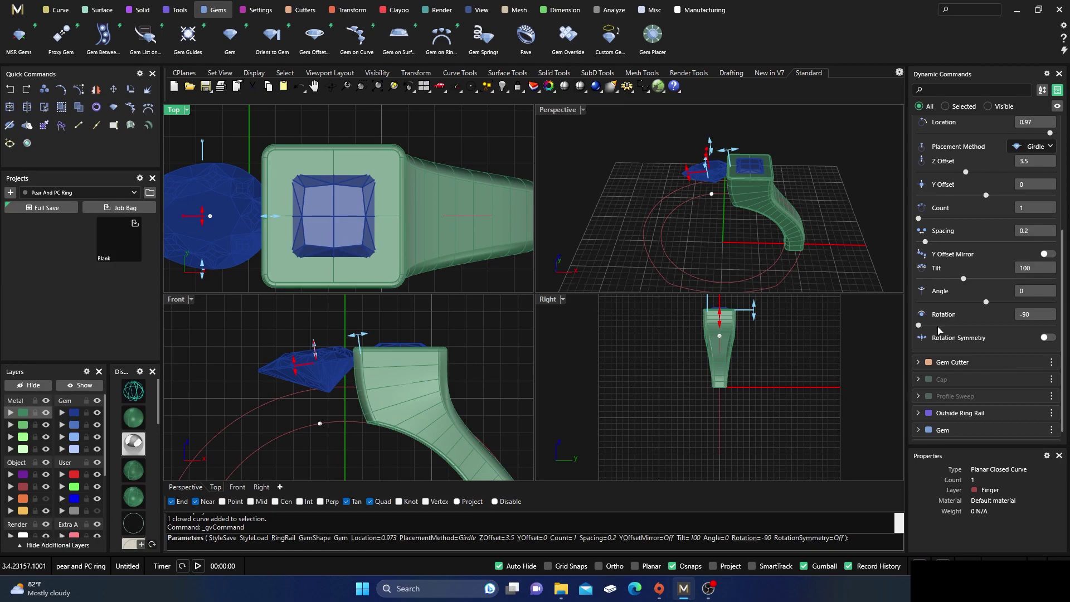
Level the pear gem by setting its tilt to 0, and accept the gem placement
{"action": "left_click_drag", "start_coordinate": [987, 302], "coordinate": [987, 308]}
{"action": "left_click_drag", "start_coordinate": [964, 280], "coordinate": [918, 276]}
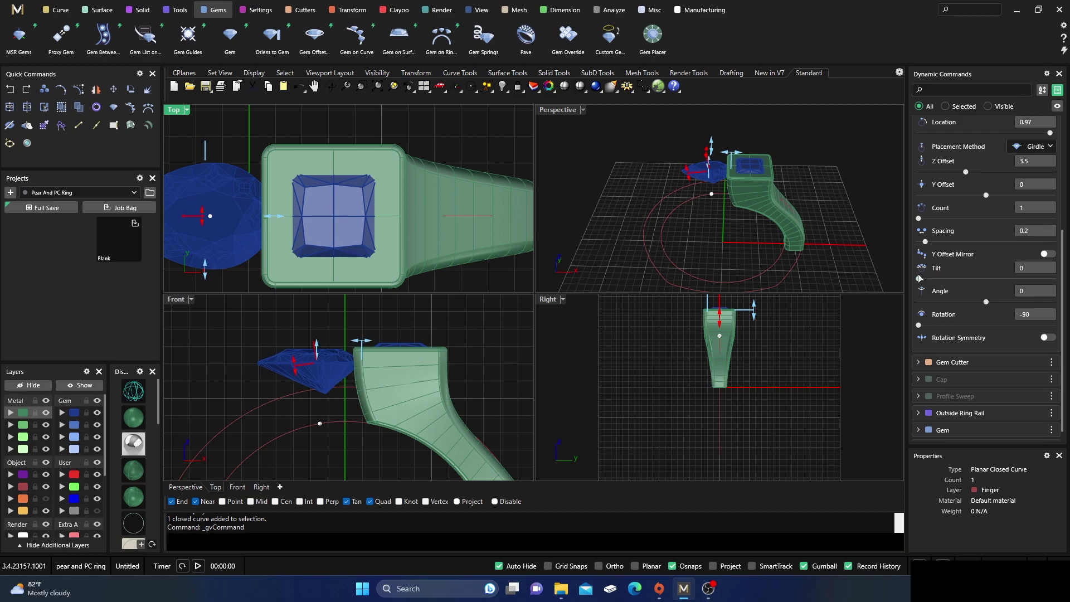
{"action": "scroll", "coordinate": [312, 379], "scroll_direction": "up", "scroll_amount": 4}
{"action": "right_click_drag", "start_coordinate": [373, 367], "coordinate": [461, 362]}
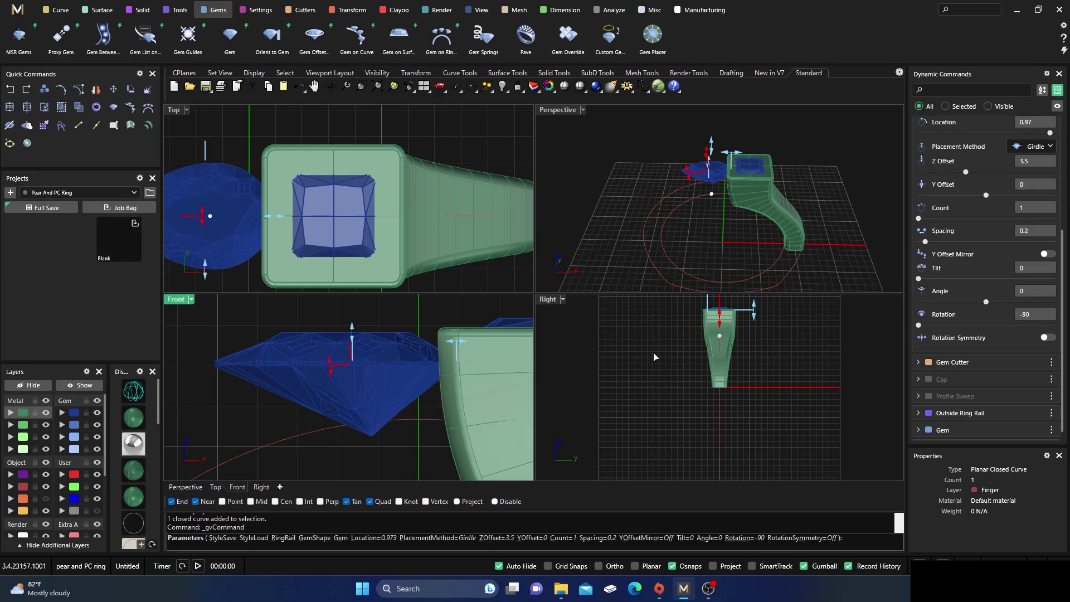
{"action": "scroll", "coordinate": [422, 322], "scroll_direction": "down", "scroll_amount": 3}
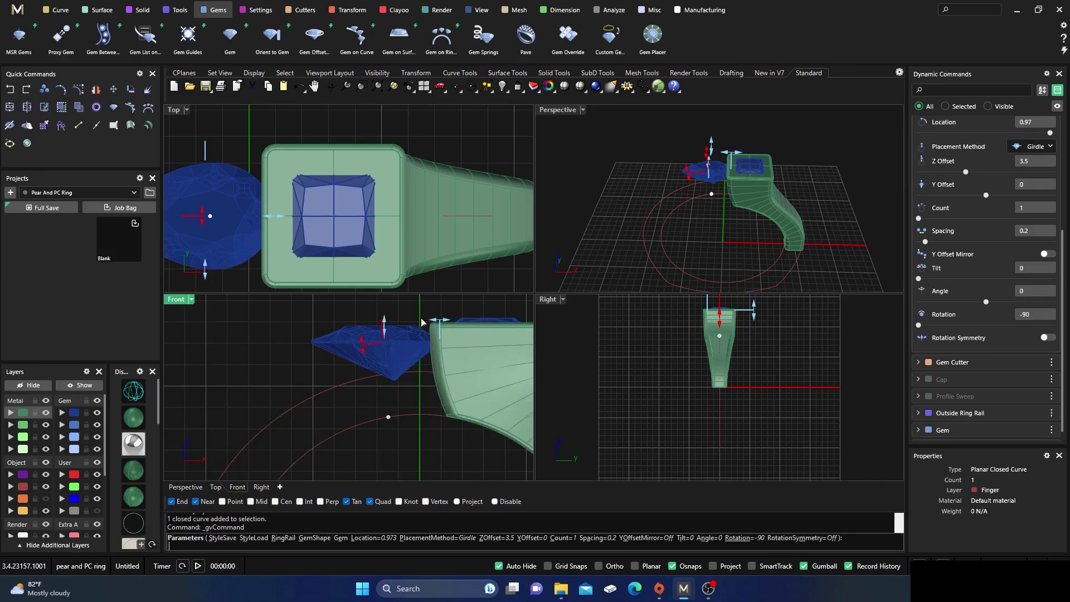
{"action": "left_click", "coordinate": [432, 321]}
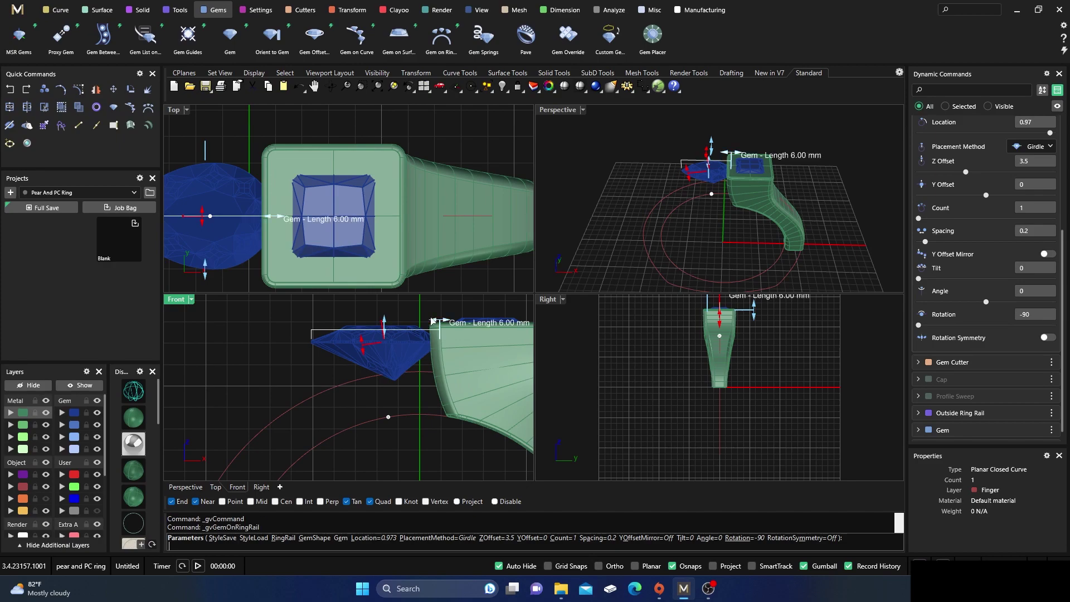
{"action": "right_click", "coordinate": [415, 309]}
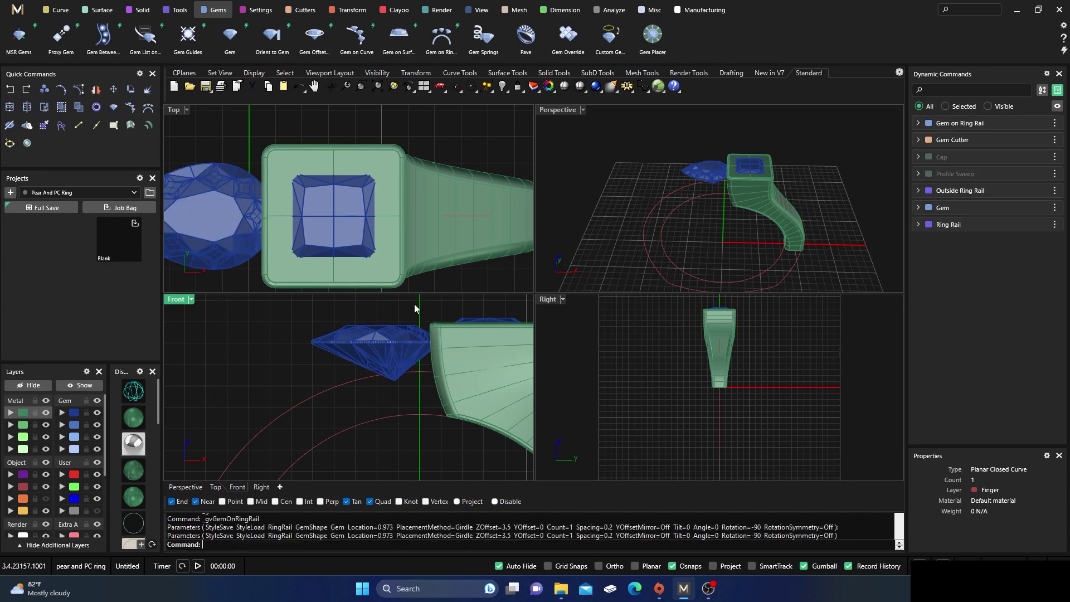
Add a prong head to the pear gem with a rail count of 1
{"action": "left_click", "coordinate": [388, 346]}
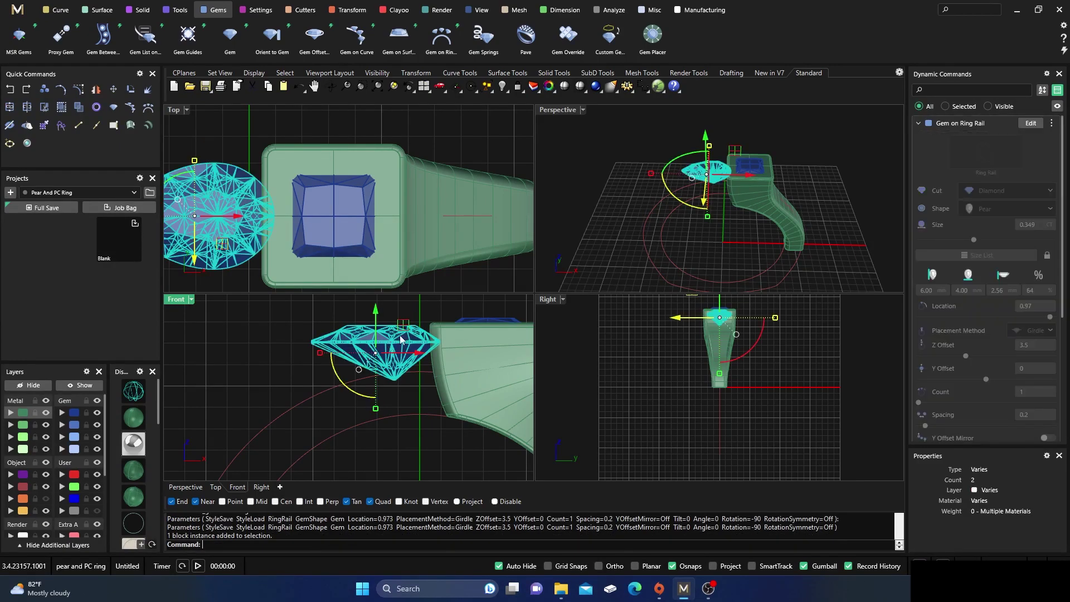
{"action": "left_click", "coordinate": [256, 16]}
{"action": "left_click", "coordinate": [234, 37]}
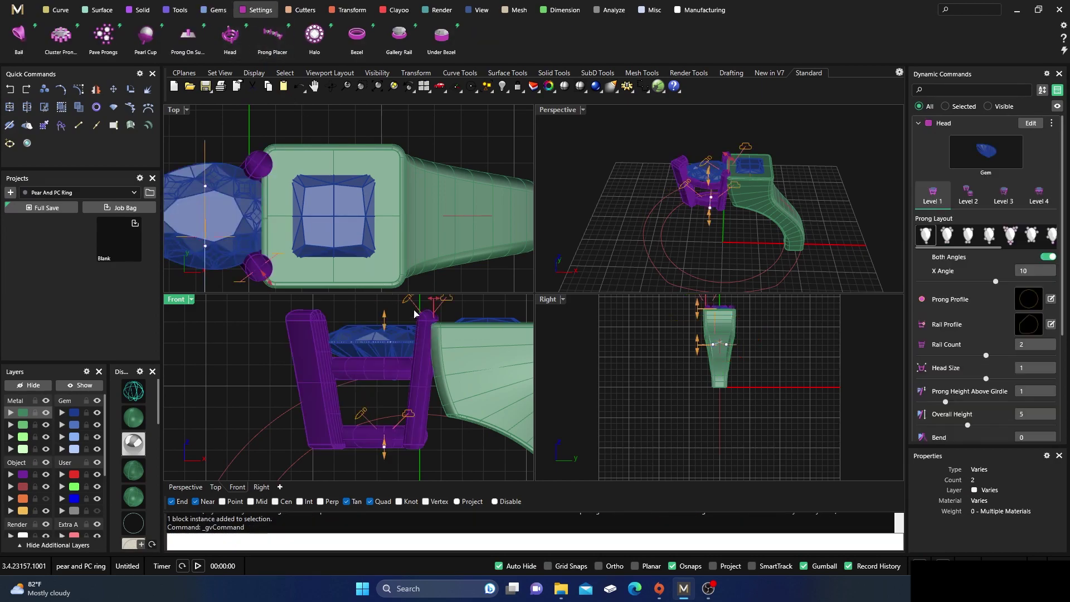
{"action": "left_click_drag", "start_coordinate": [987, 357], "coordinate": [953, 357]}
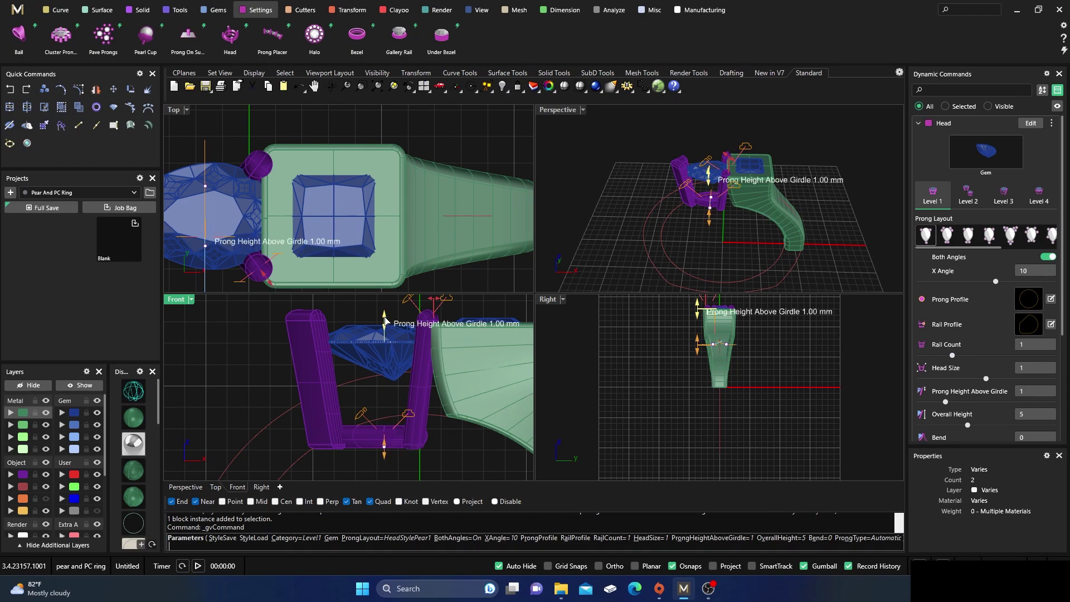
Set the head's prong height above the girdle to 0.54 mm and its overall height to 6.39 mm
{"action": "left_click_drag", "start_coordinate": [384, 321], "coordinate": [382, 334]}
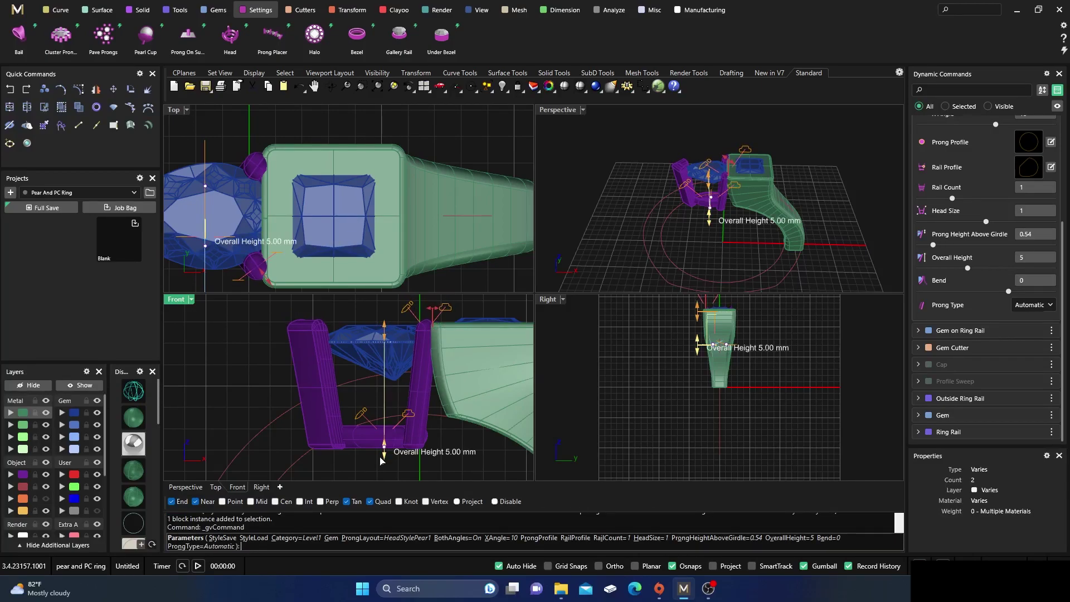
{"action": "scroll", "coordinate": [384, 451], "scroll_direction": "down", "scroll_amount": 3}
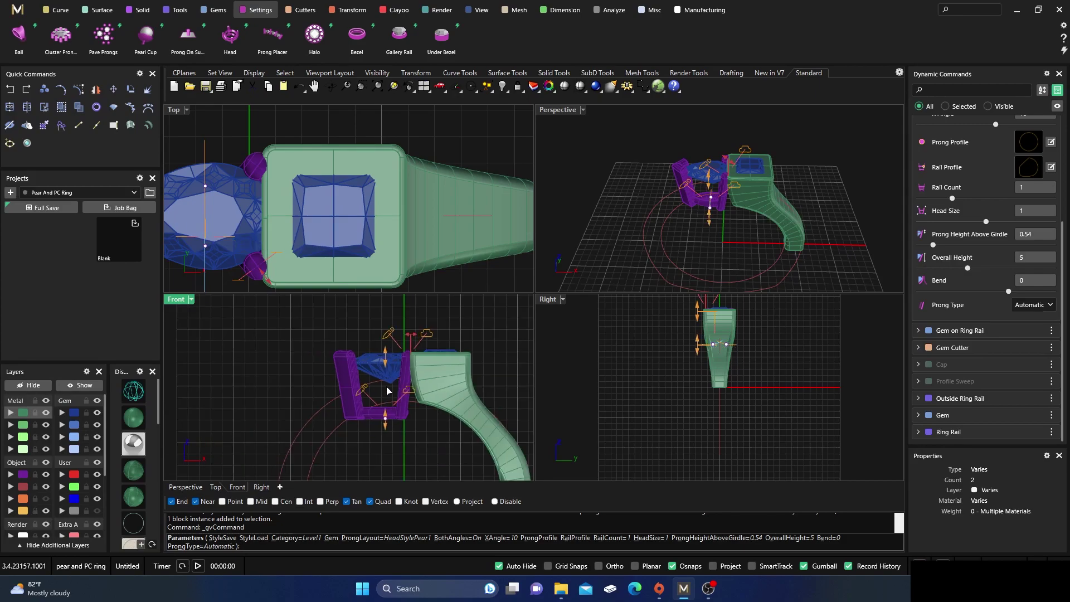
{"action": "left_click_drag", "start_coordinate": [385, 424], "coordinate": [385, 435]}
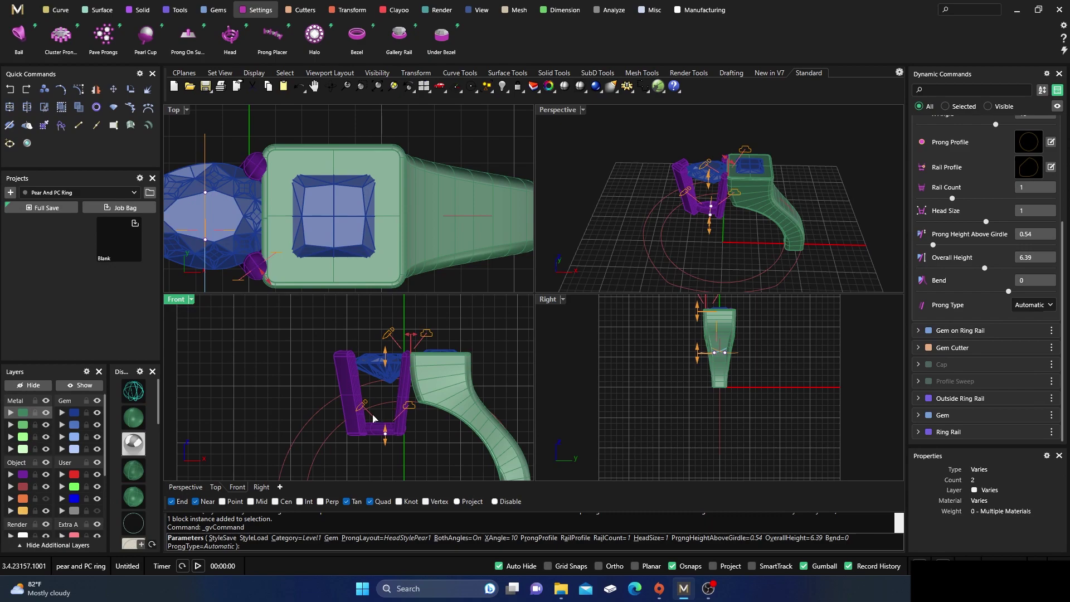
Raise the head's Level 4 rail height to 4.5 and give it the v601 gallery rail profile
{"action": "scroll", "coordinate": [992, 198], "scroll_direction": "up", "scroll_amount": 3}
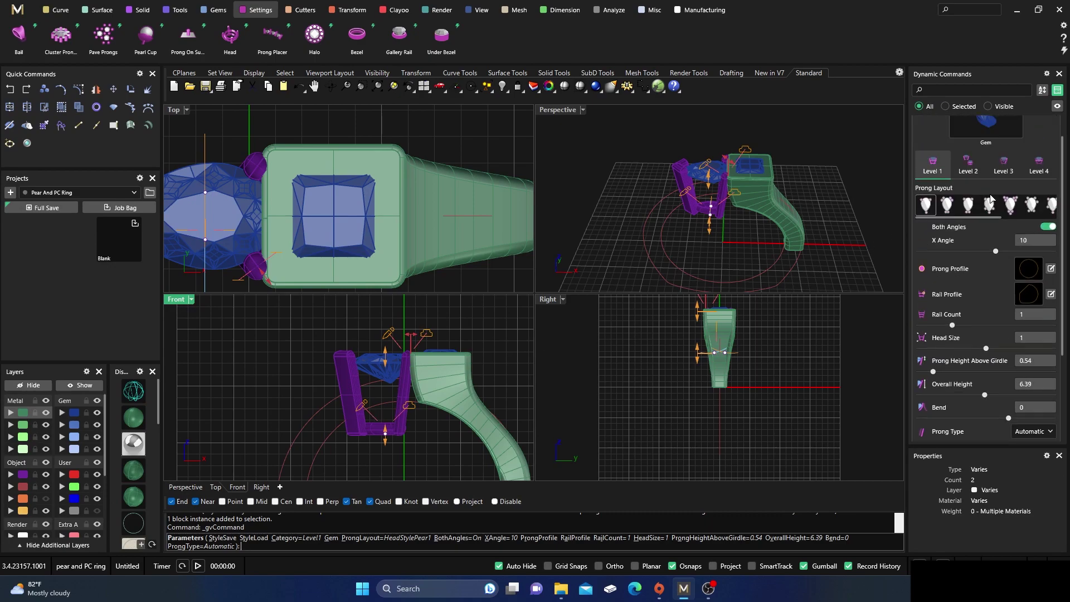
{"action": "left_click", "coordinate": [1035, 170]}
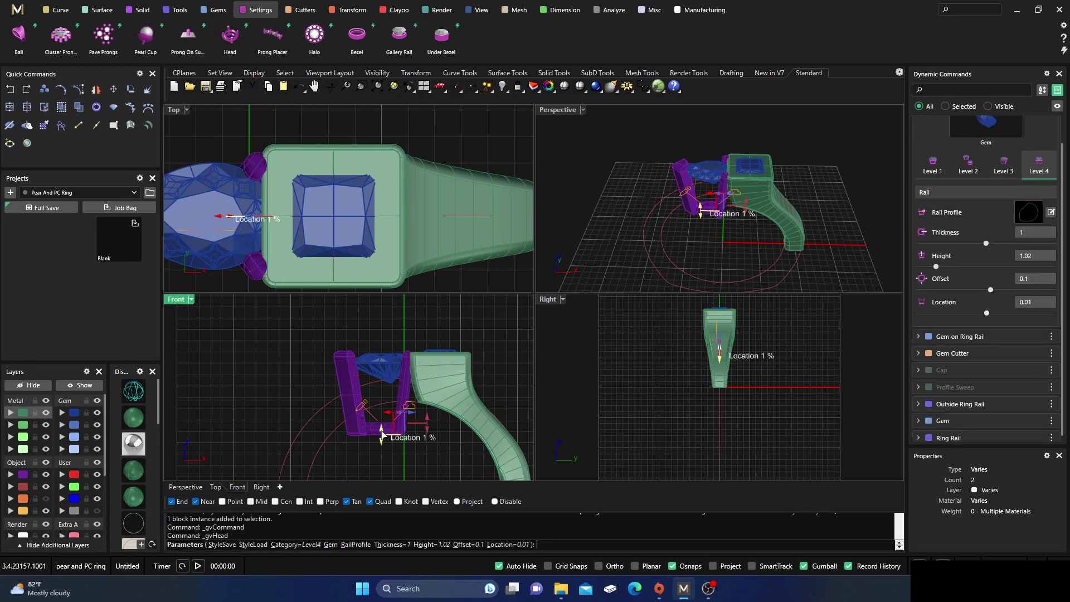
{"action": "left_click_drag", "start_coordinate": [428, 423], "coordinate": [437, 364]}
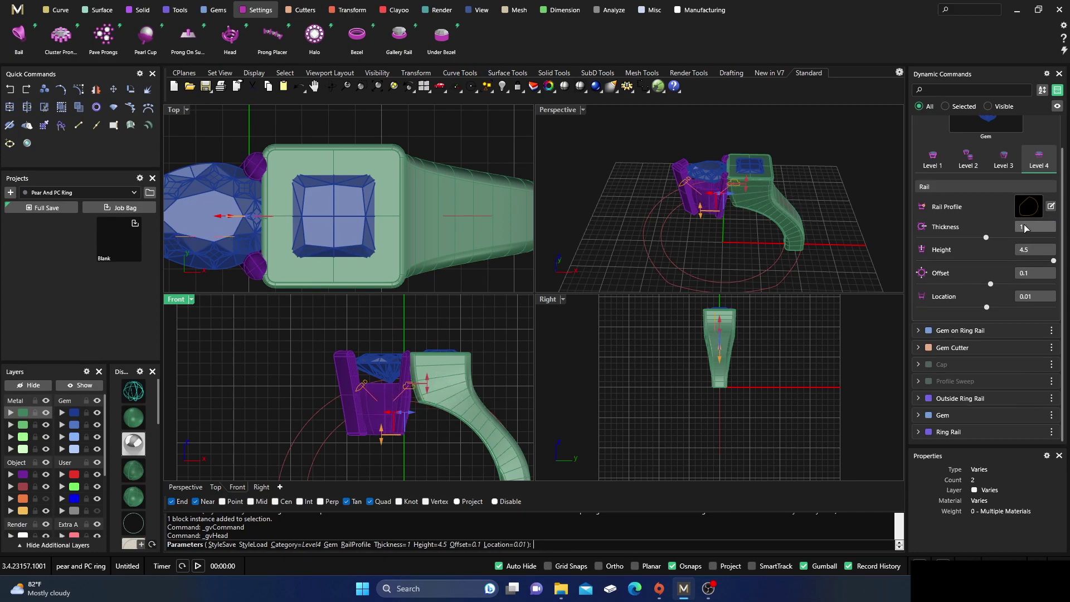
{"action": "left_click", "coordinate": [1021, 209]}
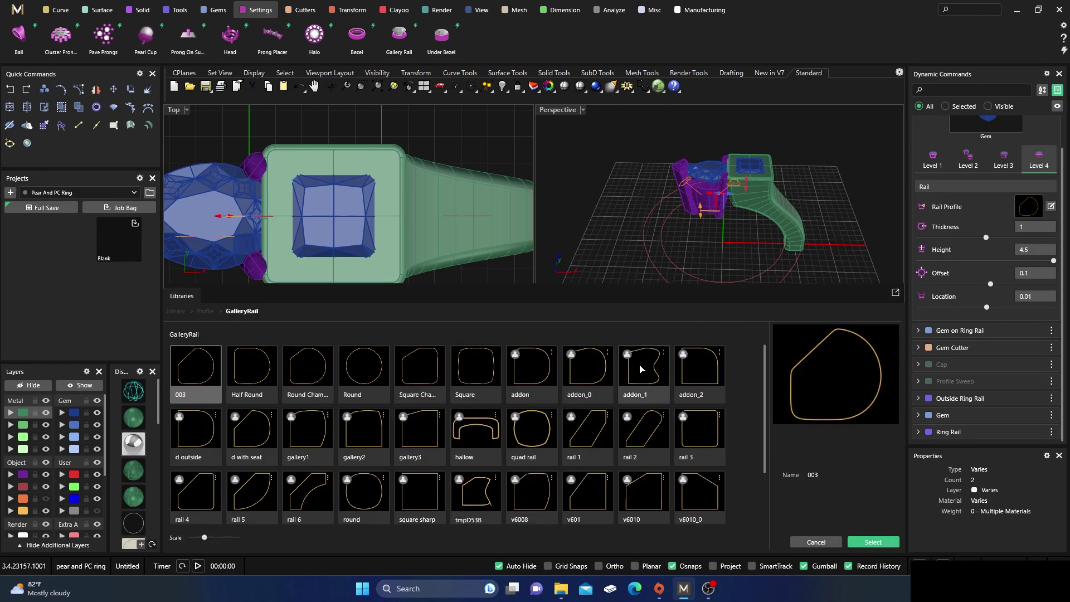
{"action": "left_click", "coordinate": [580, 493]}
{"action": "left_click", "coordinate": [873, 542]}
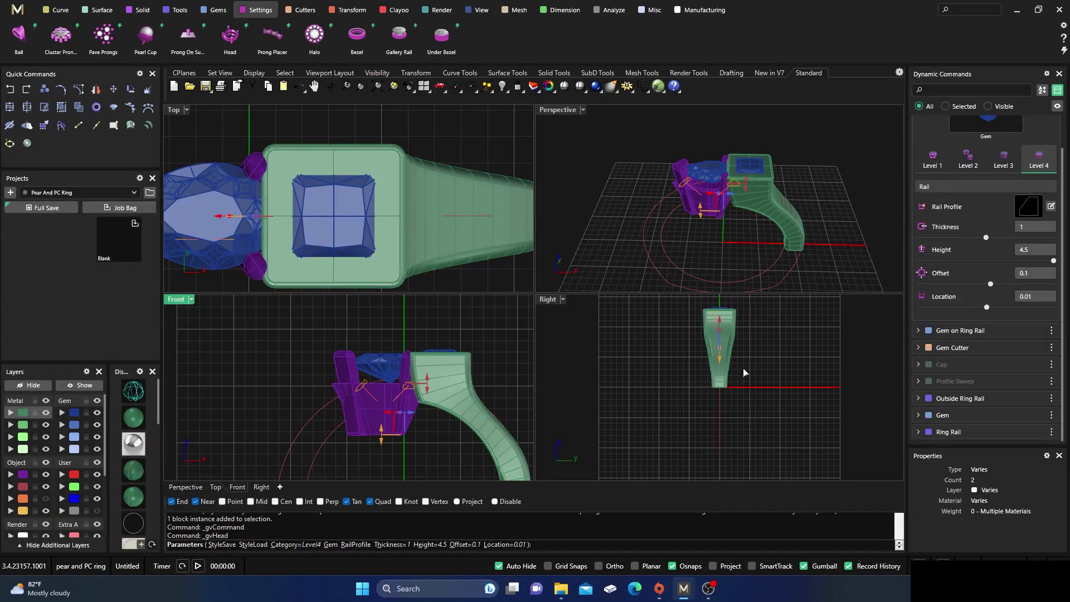
{"action": "scroll", "coordinate": [374, 400], "scroll_direction": "up", "scroll_amount": 4}
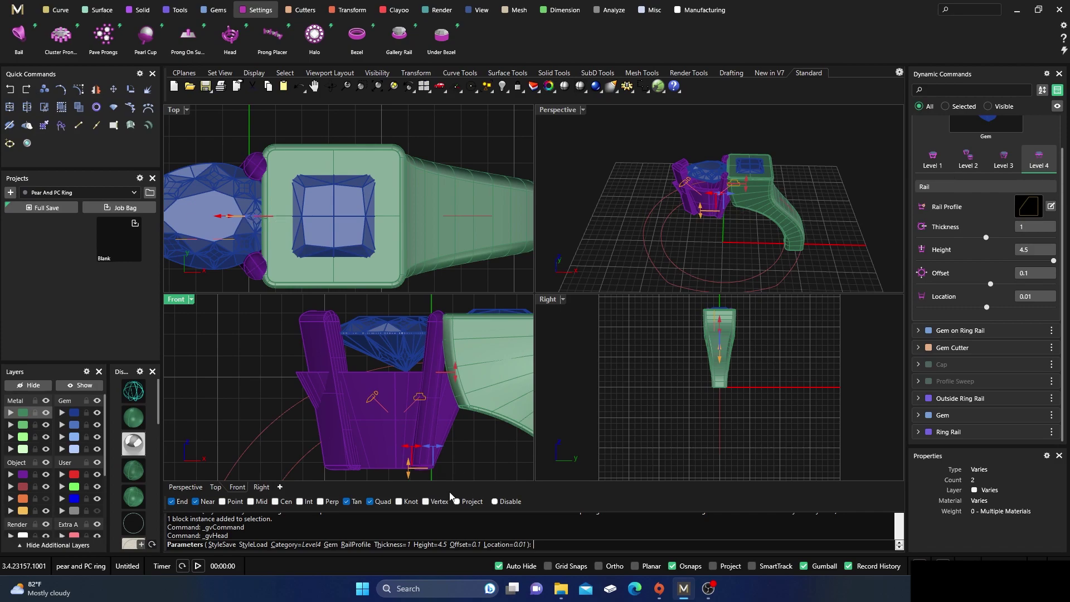
Set the head's Level 4 rail location to 0.03 and its height to 5.5
{"action": "mouse_move", "coordinate": [410, 472]}
{"action": "left_mouse_down"}
{"action": "mouse_move", "coordinate": [420, 444]}
{"action": "mouse_move", "coordinate": [427, 457]}
{"action": "mouse_move", "coordinate": [410, 470]}
{"action": "left_mouse_up"}
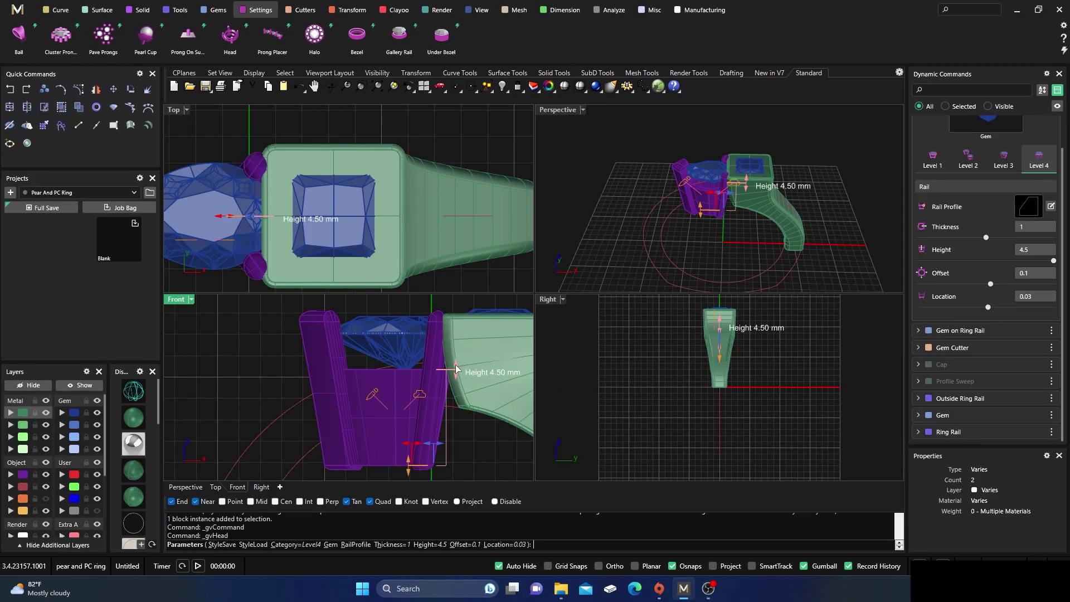
{"action": "left_click", "coordinate": [1029, 251]}
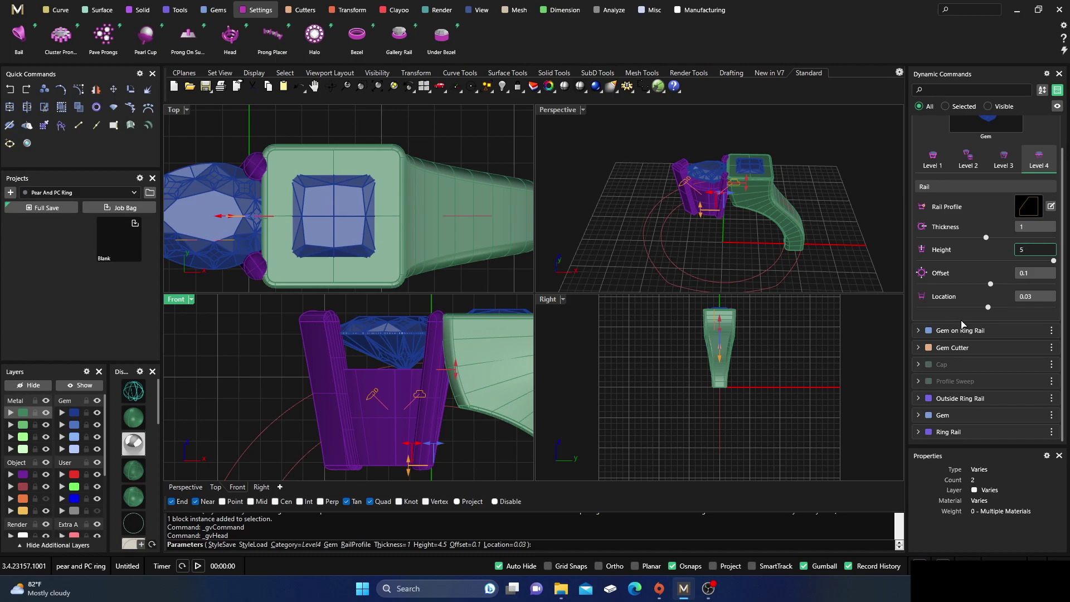
{"action": "key", "text": "Tab"}
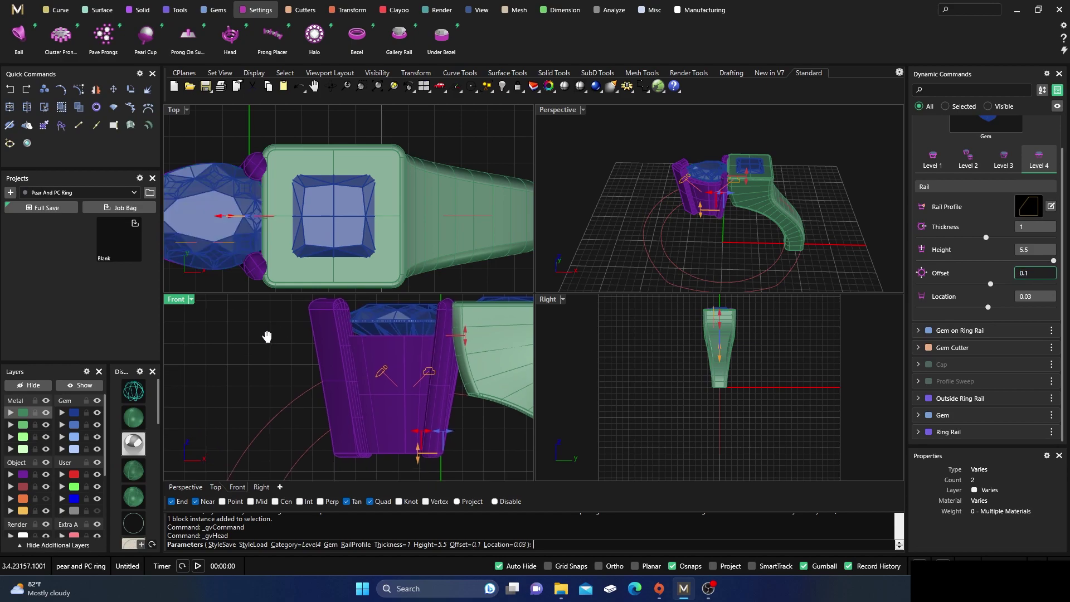
Reduce the head's Level 4 rail thickness to 0.7
{"action": "right_click_drag", "start_coordinate": [607, 189], "coordinate": [619, 190]}
{"action": "scroll", "coordinate": [753, 177], "scroll_direction": "up", "scroll_amount": 10}
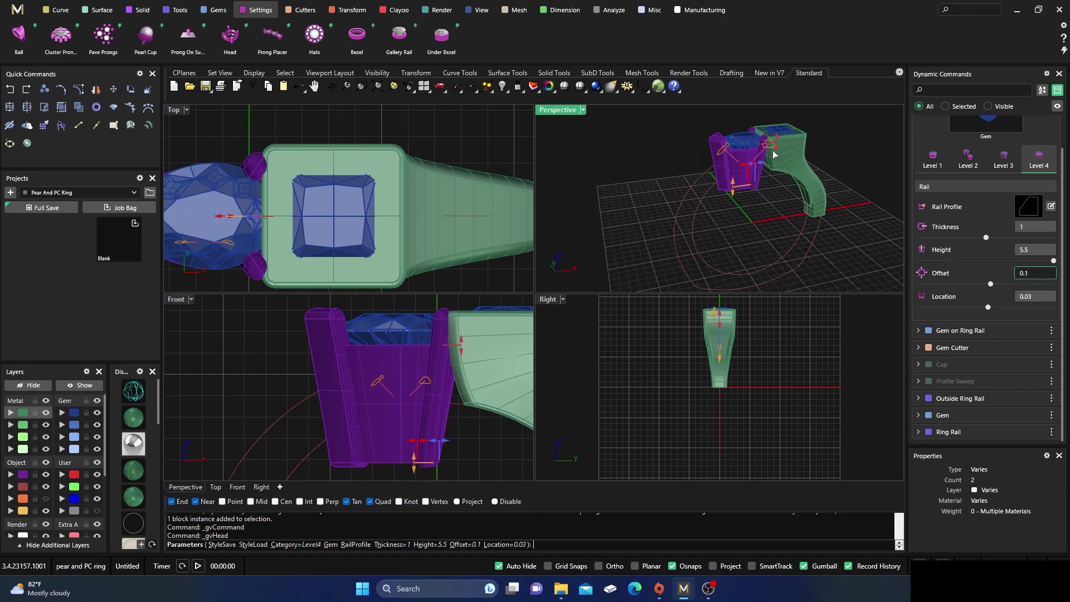
{"action": "right_click_drag", "start_coordinate": [753, 176], "coordinate": [735, 187]}
{"action": "right_click_drag", "start_coordinate": [660, 250], "coordinate": [702, 140]}
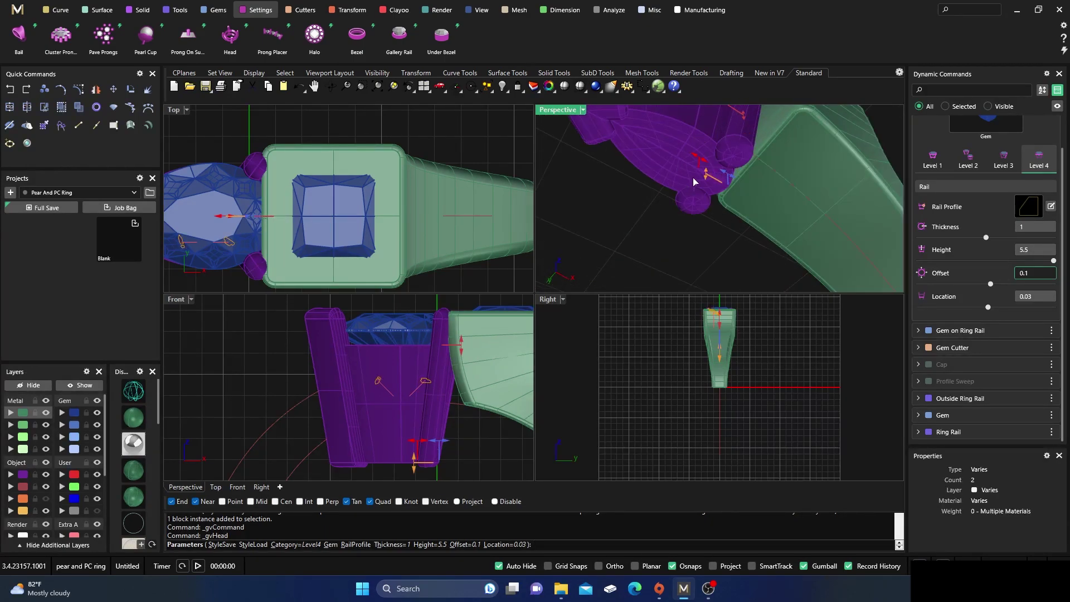
{"action": "scroll", "coordinate": [692, 179], "scroll_direction": "up", "scroll_amount": 3}
{"action": "left_click_drag", "start_coordinate": [711, 159], "coordinate": [720, 167]}
{"action": "scroll", "coordinate": [729, 177], "scroll_direction": "down", "scroll_amount": 3}
{"action": "right_click_drag", "start_coordinate": [728, 176], "coordinate": [695, 245]}
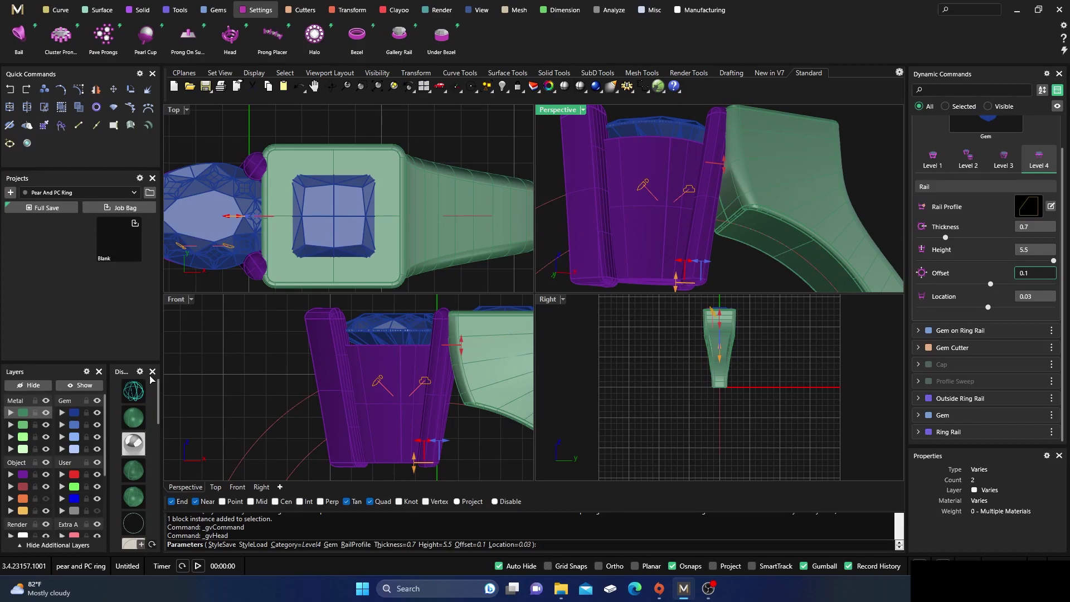
Check the pear head with the gems temporarily hidden, restore the gems, and accept the head
{"action": "left_click", "coordinate": [98, 413]}
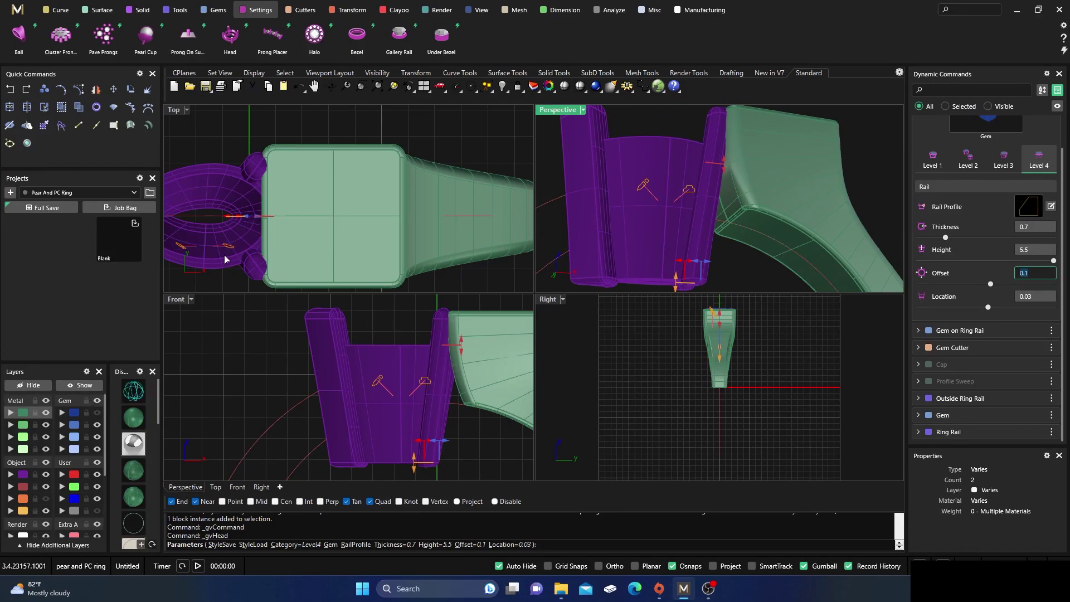
{"action": "left_click", "coordinate": [98, 413]}
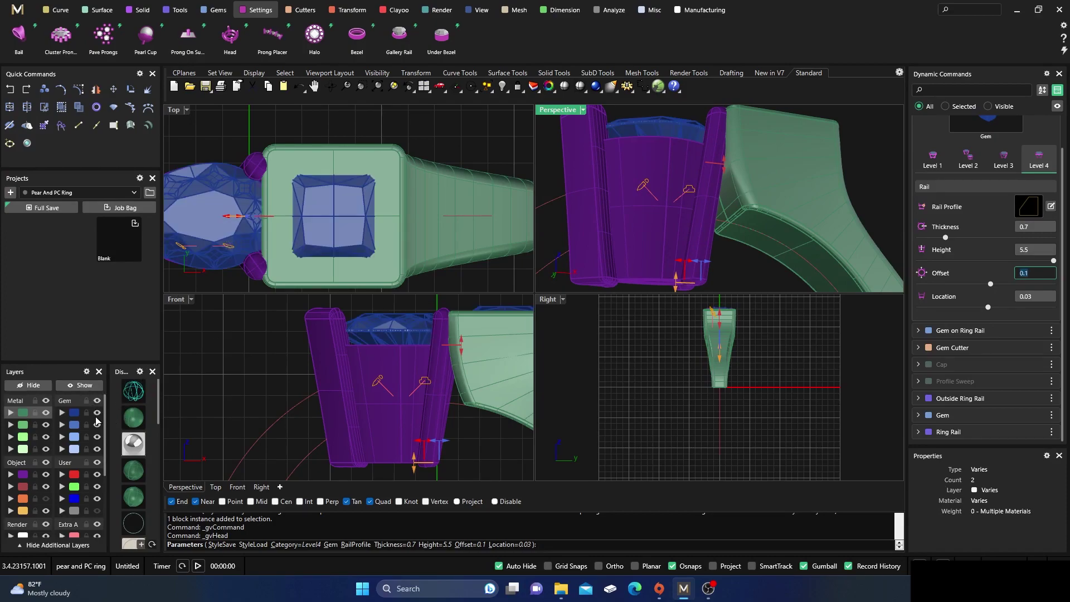
{"action": "scroll", "coordinate": [721, 151], "scroll_direction": "down", "scroll_amount": 5}
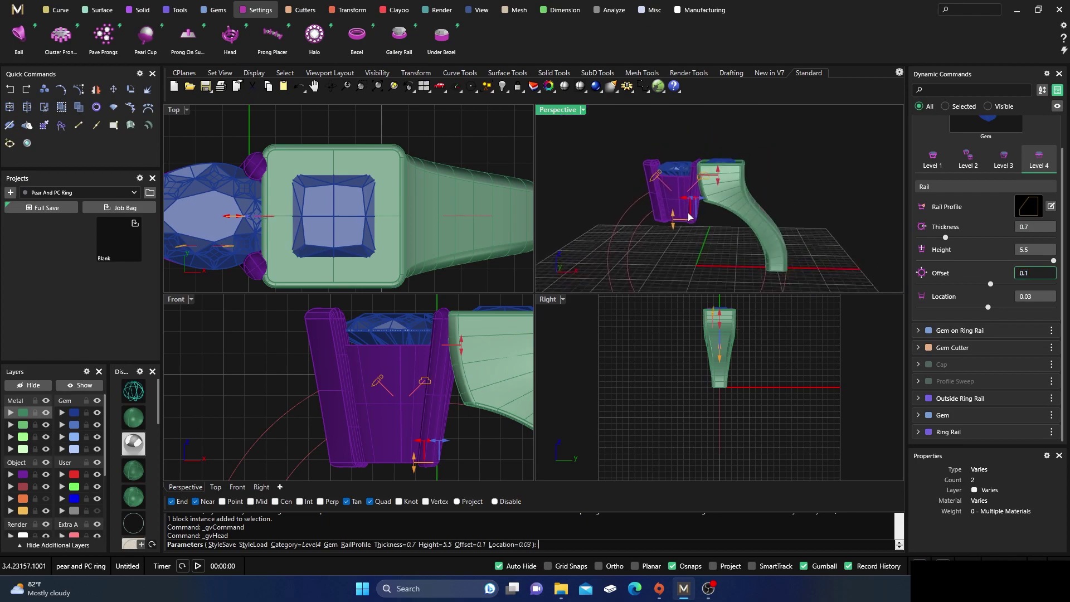
{"action": "key", "text": "Return"}
{"action": "scroll", "coordinate": [700, 223], "scroll_direction": "up", "scroll_amount": 4}
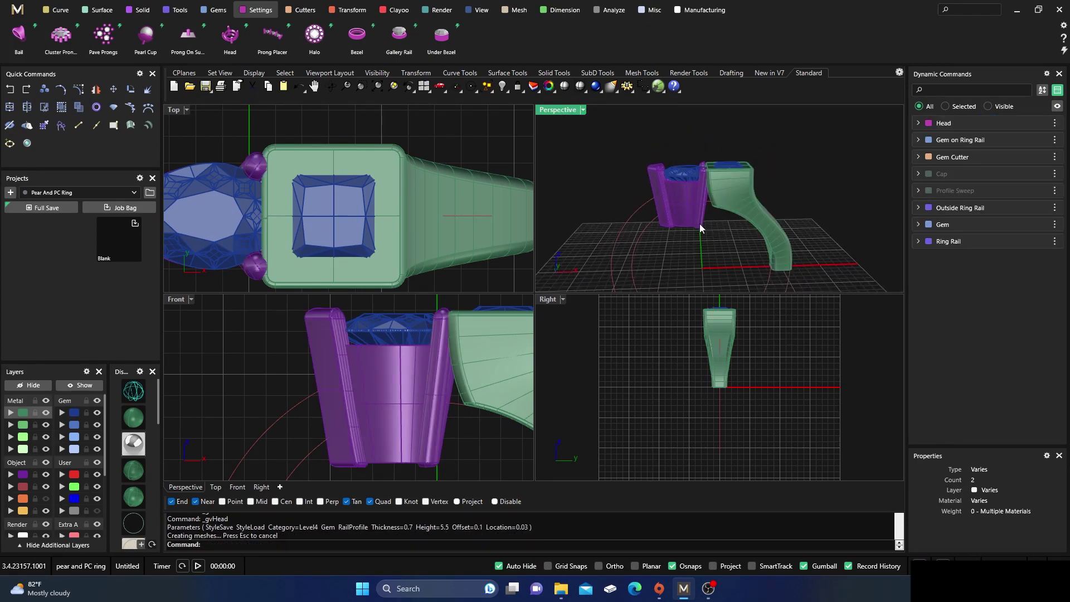
{"action": "scroll", "coordinate": [701, 221], "scroll_direction": "down", "scroll_amount": 2}
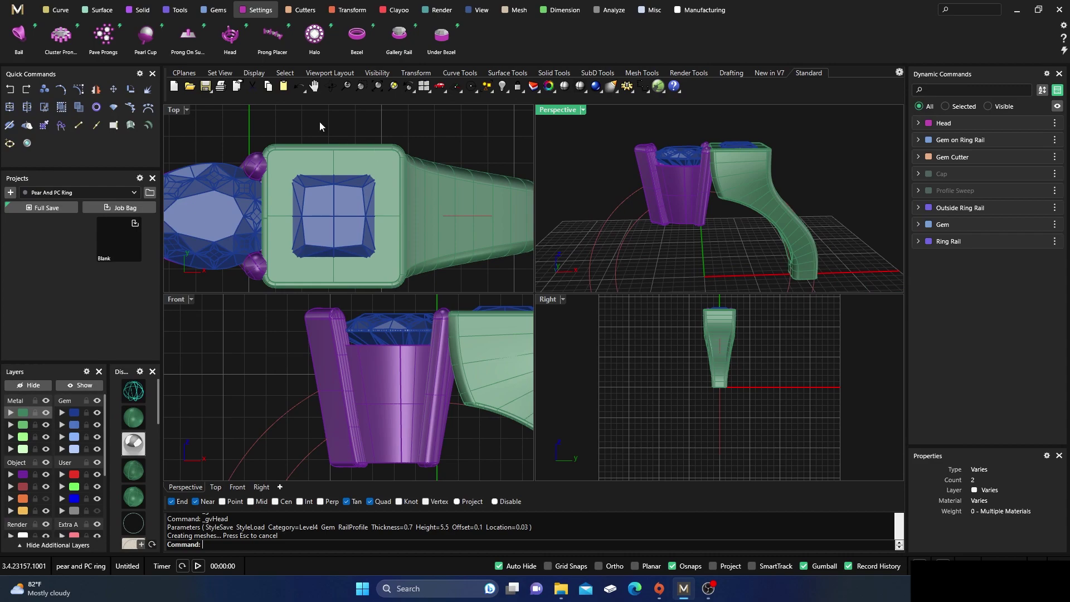
Trim the pear head to the finger opening with the Cut to Ring Rail command
{"action": "left_click", "coordinate": [301, 9]}
{"action": "left_click", "coordinate": [18, 35]}
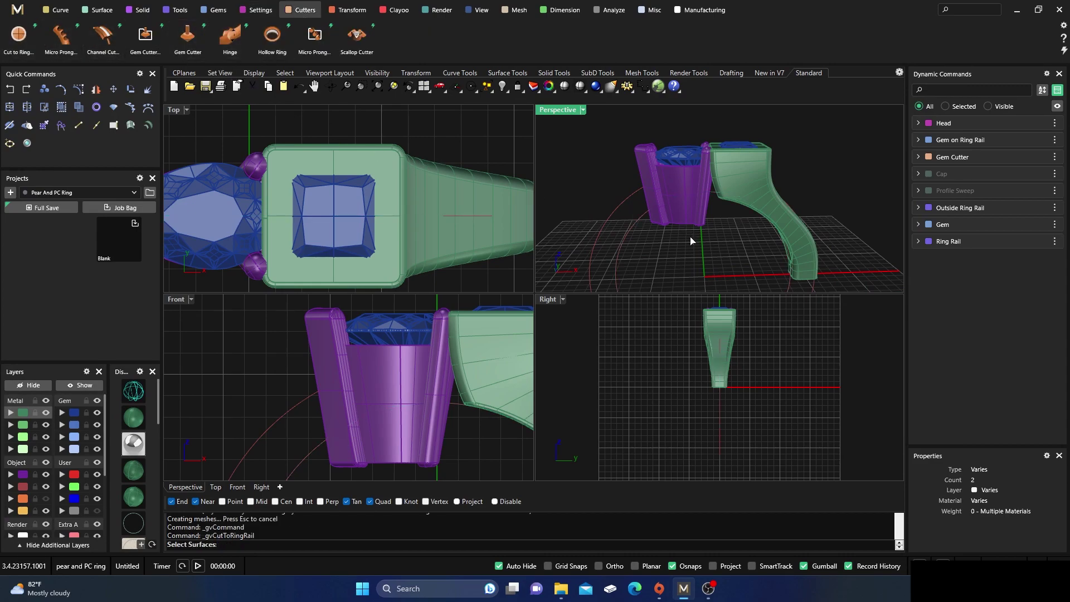
{"action": "left_click", "coordinate": [689, 221]}
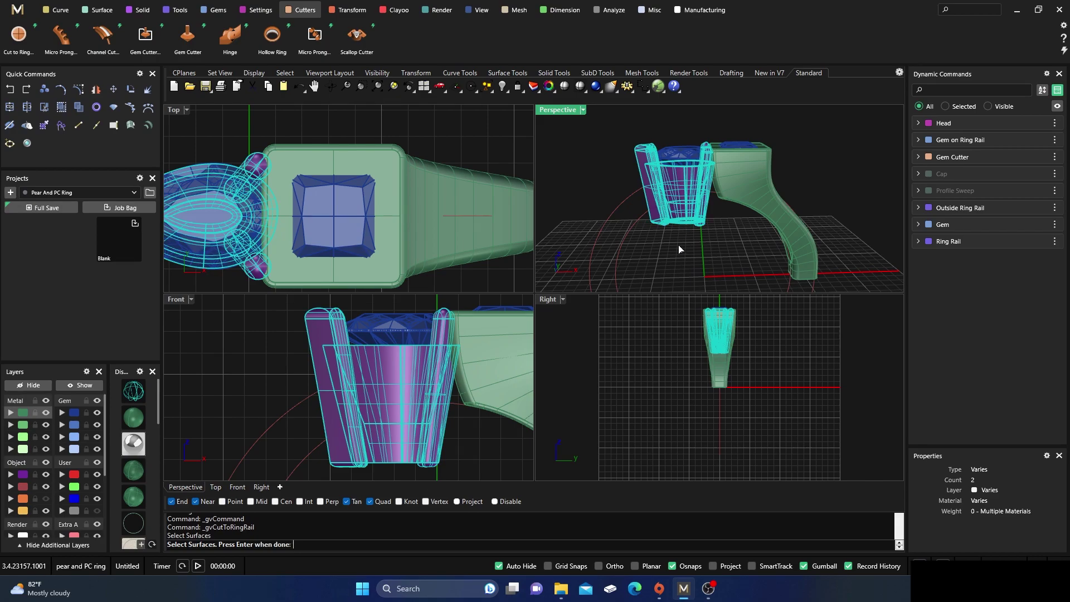
{"action": "key", "text": "Return"}
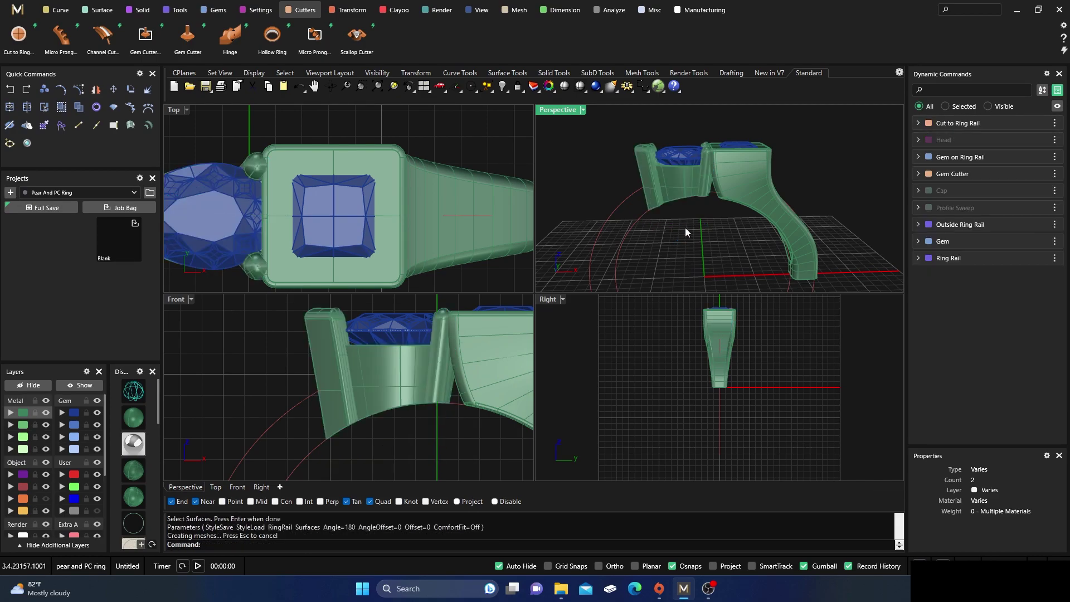
Delete the two round prongs of the pear head that sit beside the princess-cut block
{"action": "right_click_drag", "start_coordinate": [685, 229], "coordinate": [705, 234]}
{"action": "scroll", "coordinate": [725, 179], "scroll_direction": "up", "scroll_amount": 4}
{"action": "left_click", "coordinate": [724, 178]}
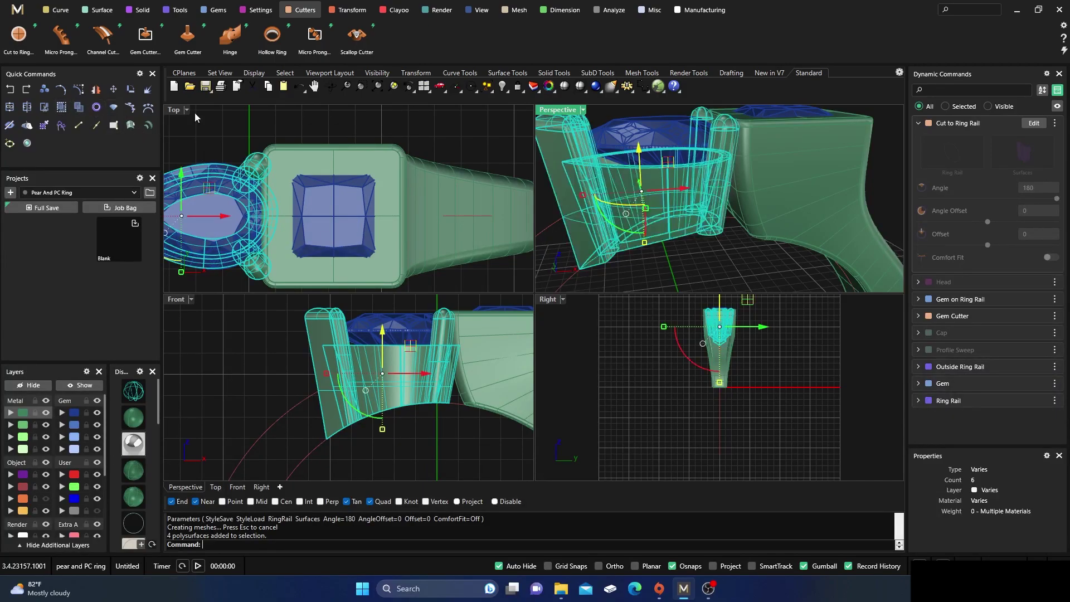
{"action": "double_click", "coordinate": [550, 110]}
{"action": "right_click_drag", "start_coordinate": [545, 190], "coordinate": [594, 279]}
{"action": "left_click", "coordinate": [601, 336]}
{"action": "scroll", "coordinate": [590, 354], "scroll_direction": "down", "scroll_amount": 4}
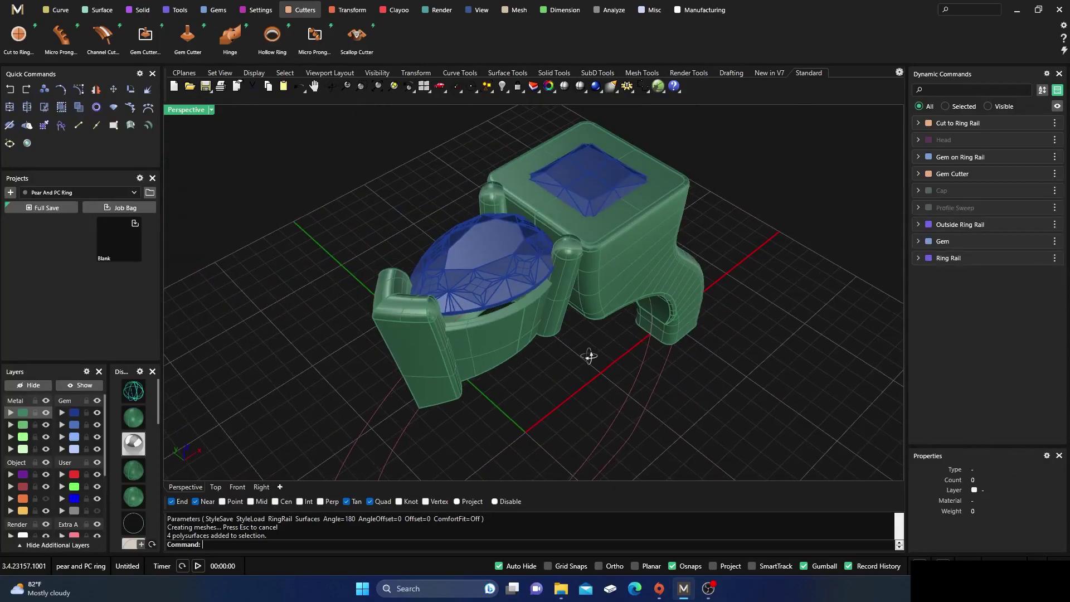
{"action": "left_click", "coordinate": [562, 269]}
{"action": "key", "text": "Delete"}
{"action": "left_click", "coordinate": [493, 198]}
{"action": "key", "text": "Delete"}
Lower the pear gem into its head by setting its Z offset to 3.2, and accept the placement
{"action": "right_click_drag", "start_coordinate": [560, 360], "coordinate": [511, 305]}
{"action": "scroll", "coordinate": [469, 238], "scroll_direction": "up", "scroll_amount": 6}
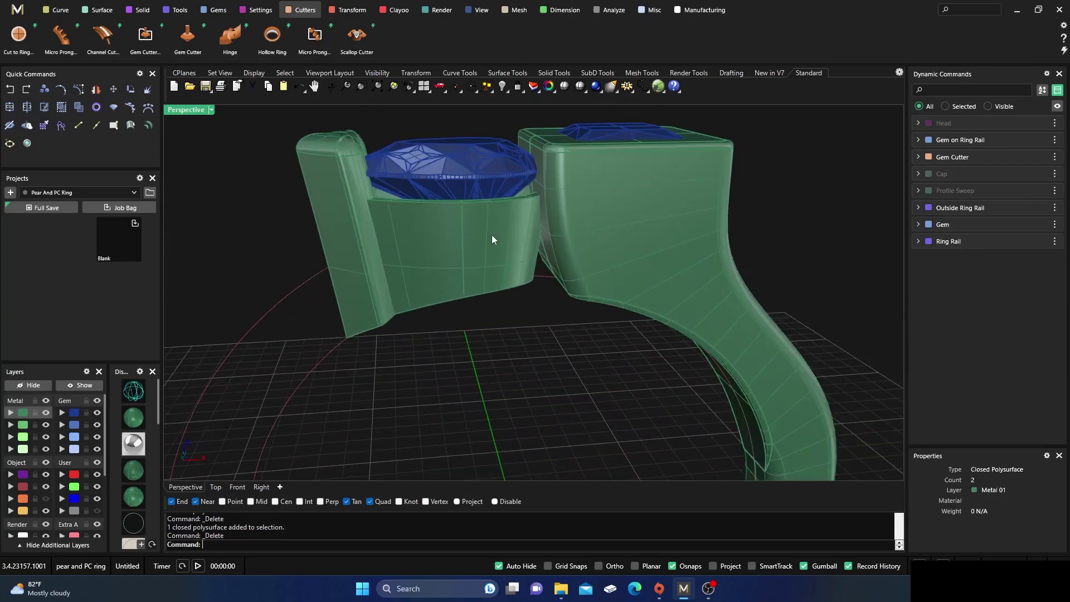
{"action": "right_click_drag", "start_coordinate": [483, 239], "coordinate": [486, 264]}
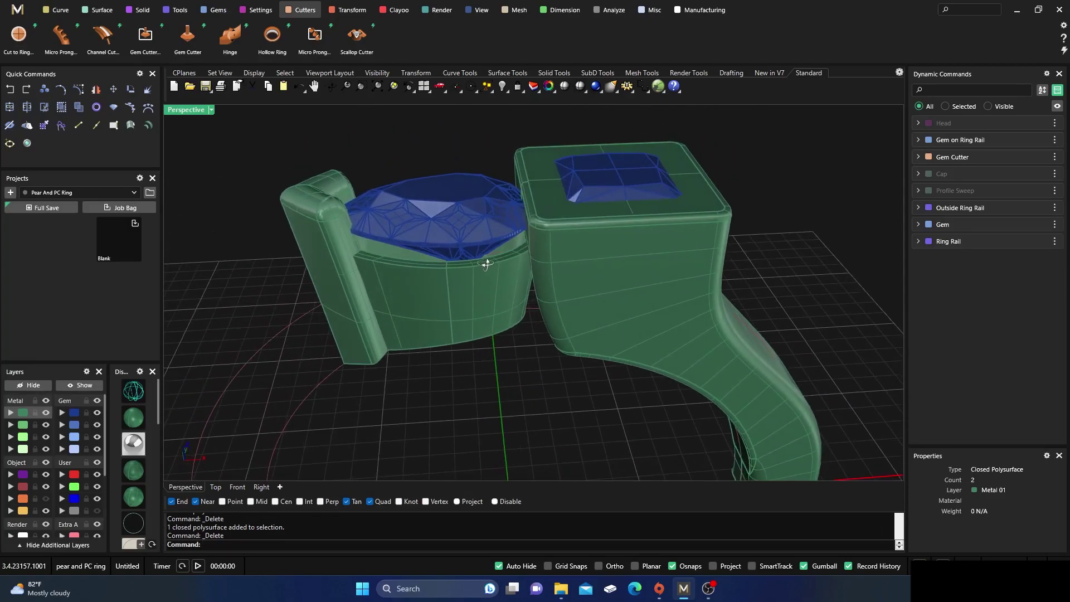
{"action": "left_click", "coordinate": [486, 264]}
{"action": "left_click", "coordinate": [512, 391]}
{"action": "right_click_drag", "start_coordinate": [522, 401], "coordinate": [556, 393]}
{"action": "left_click", "coordinate": [498, 225]}
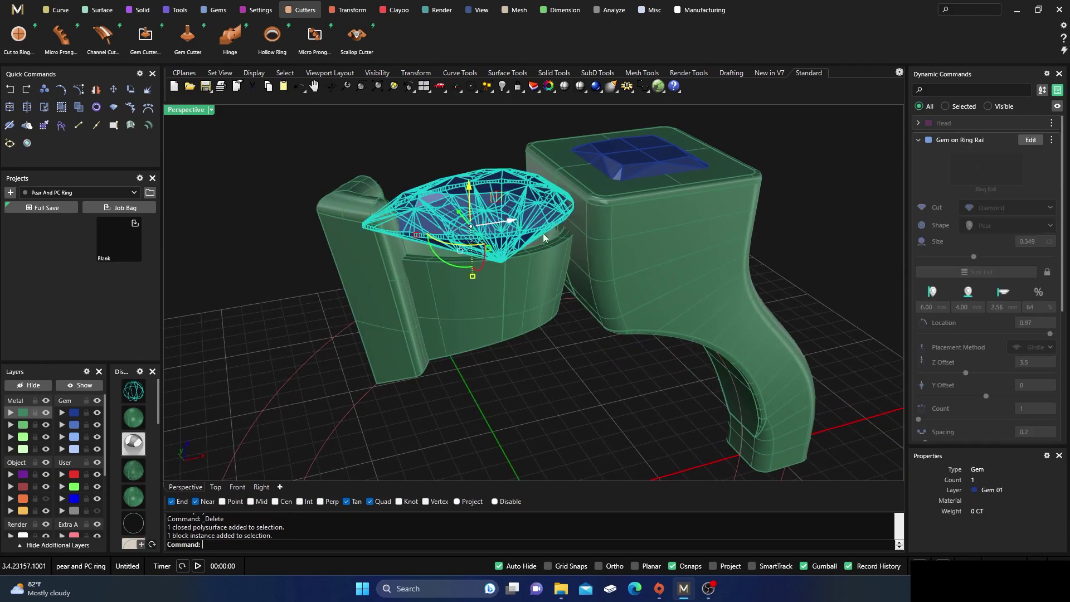
{"action": "right_click_drag", "start_coordinate": [635, 412], "coordinate": [620, 385]}
{"action": "left_click_drag", "start_coordinate": [444, 196], "coordinate": [450, 205]}
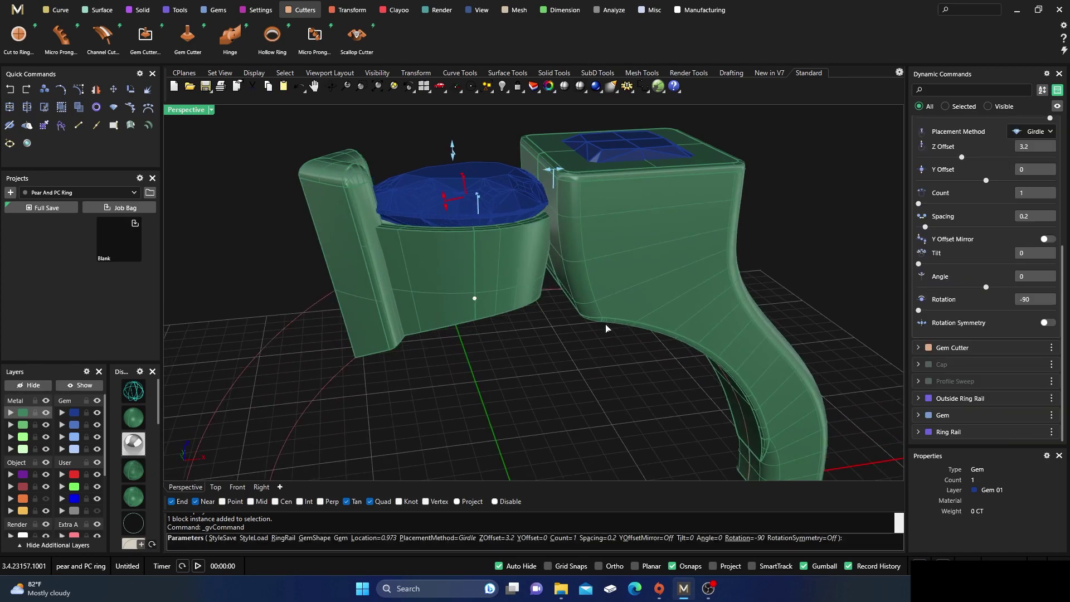
{"action": "scroll", "coordinate": [585, 357], "scroll_direction": "down", "scroll_amount": 7}
{"action": "right_click_drag", "start_coordinate": [584, 357], "coordinate": [554, 325]}
{"action": "right_click", "coordinate": [549, 395]}
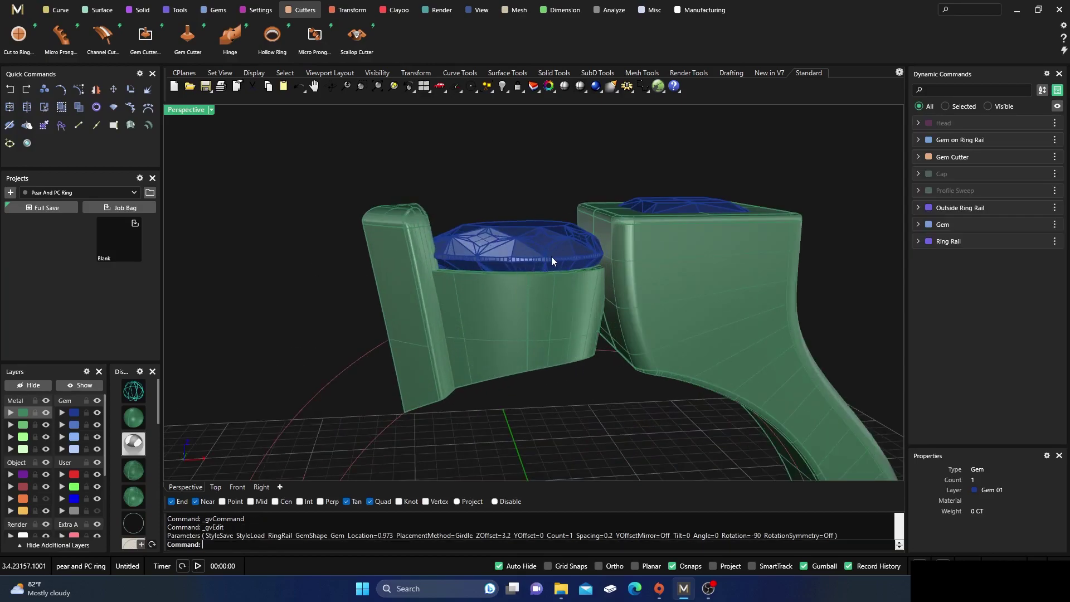
Set the outside ring rail's top thickness to 4.1 and accept the edit
{"action": "right_click_drag", "start_coordinate": [574, 255], "coordinate": [602, 318]}
{"action": "scroll", "coordinate": [577, 235], "scroll_direction": "down", "scroll_amount": 5}
{"action": "scroll", "coordinate": [536, 261], "scroll_direction": "down", "scroll_amount": 3}
{"action": "right_click_drag", "start_coordinate": [536, 261], "coordinate": [485, 277]}
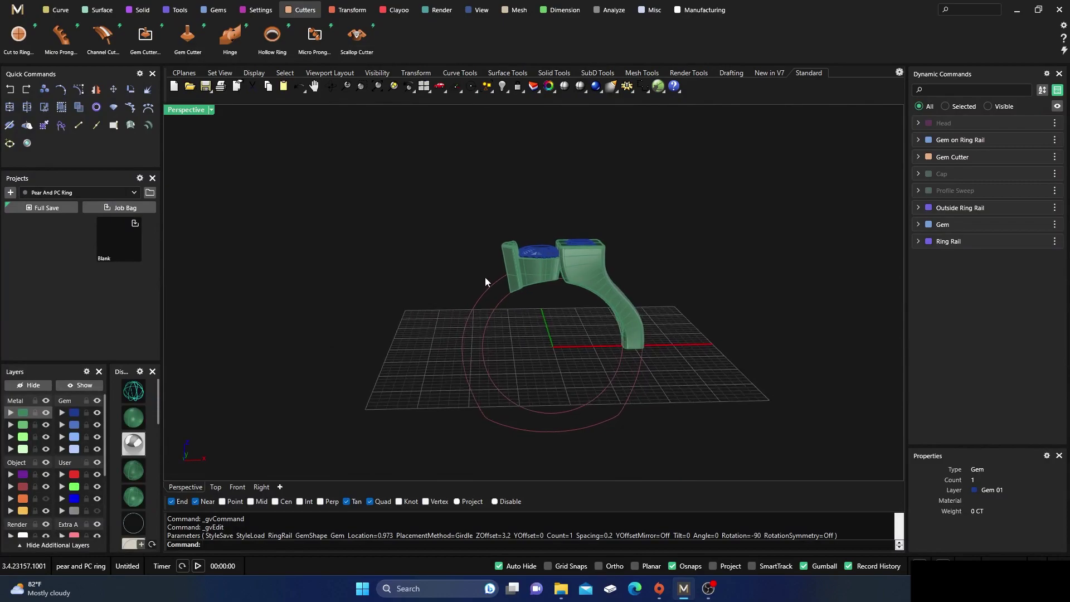
{"action": "left_click", "coordinate": [487, 290]}
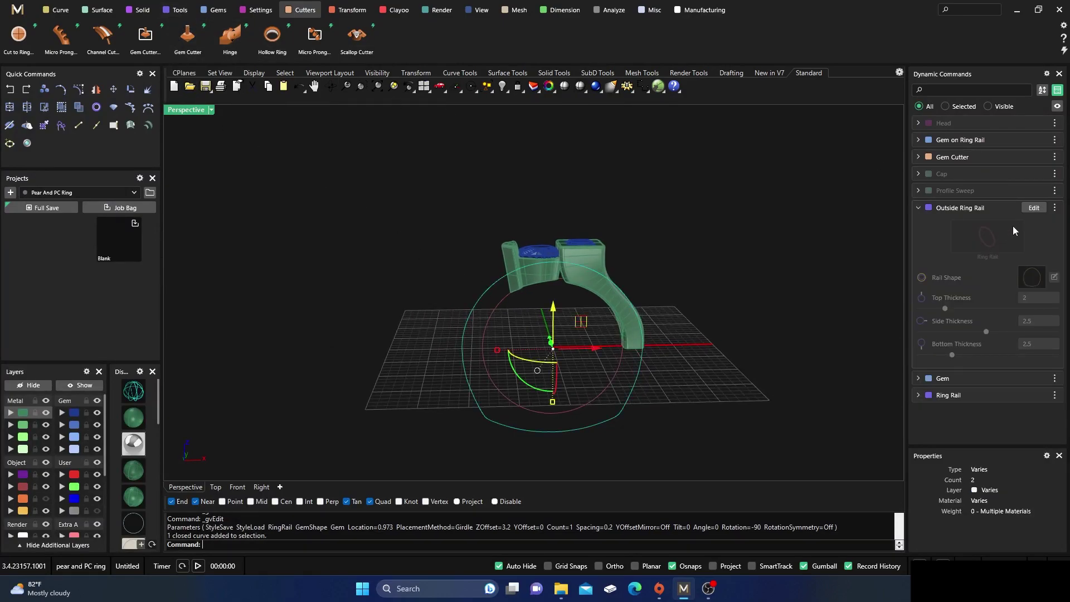
{"action": "left_click", "coordinate": [1037, 209]}
{"action": "scroll", "coordinate": [565, 327], "scroll_direction": "up", "scroll_amount": 3}
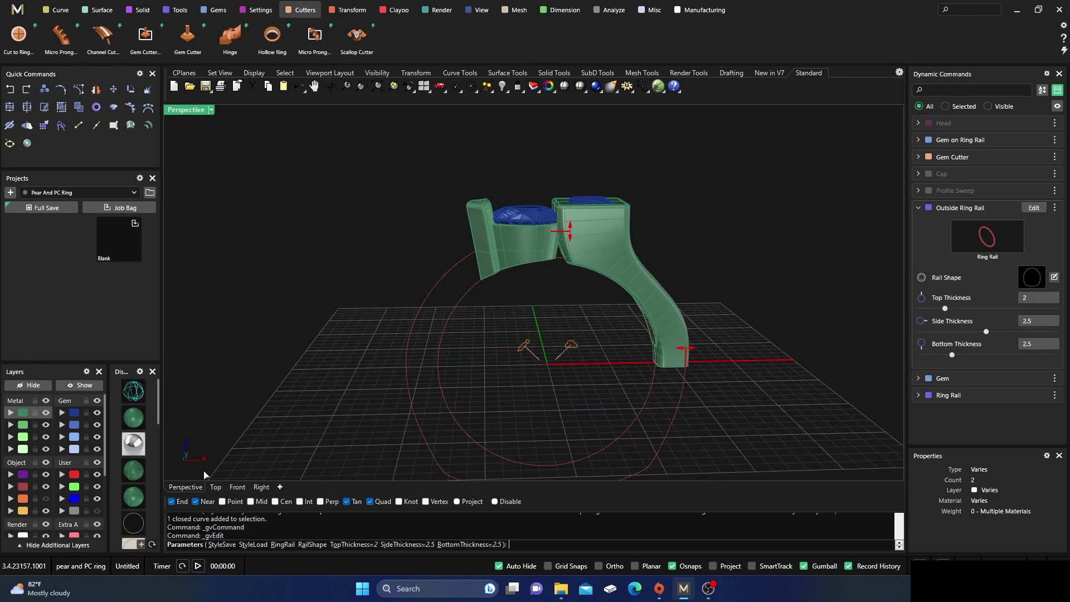
{"action": "double_click", "coordinate": [187, 110]}
{"action": "right_click_drag", "start_coordinate": [358, 405], "coordinate": [304, 397]}
{"action": "left_click_drag", "start_coordinate": [406, 355], "coordinate": [401, 314]}
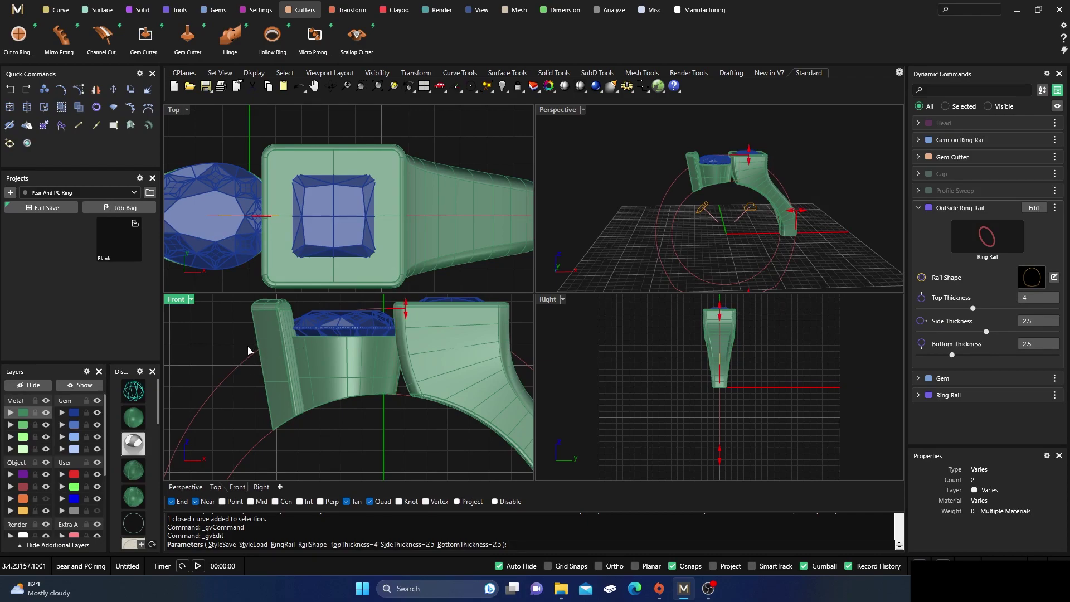
{"action": "left_click_drag", "start_coordinate": [405, 314], "coordinate": [406, 311]}
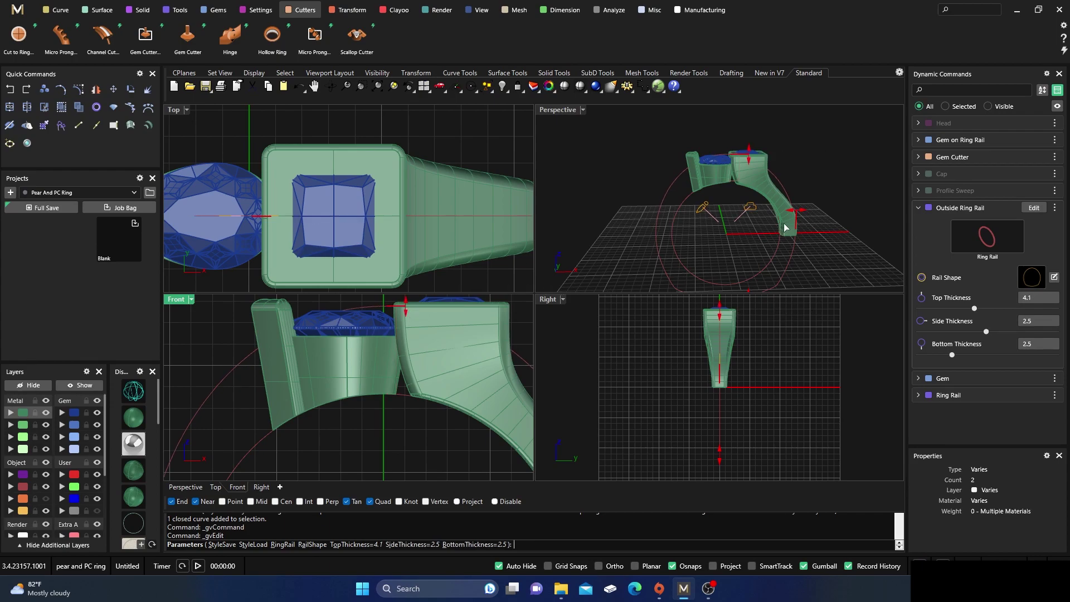
{"action": "scroll", "coordinate": [703, 245], "scroll_direction": "down", "scroll_amount": 3}
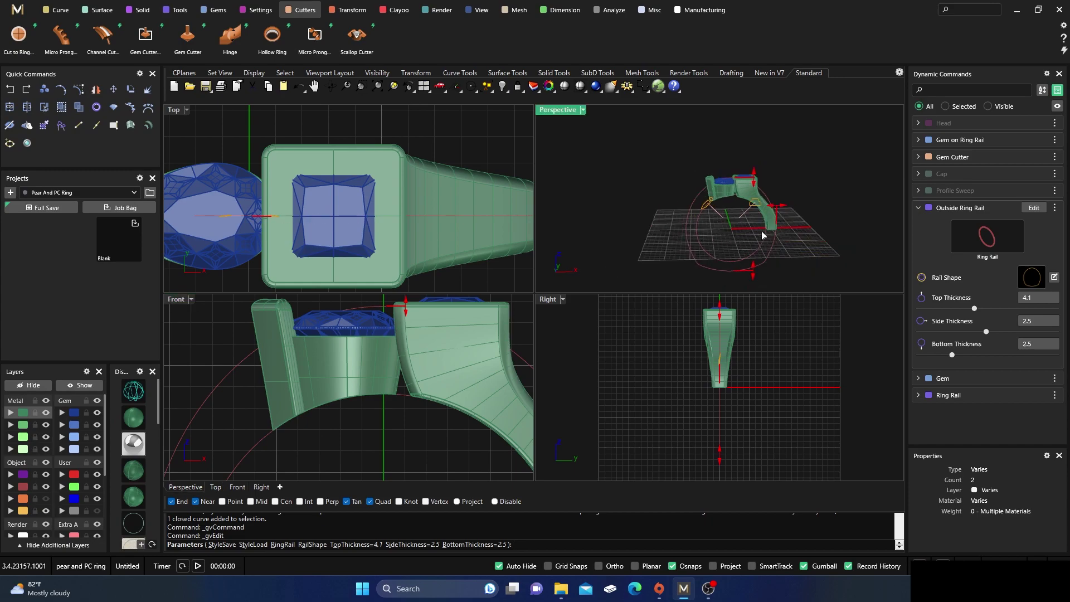
{"action": "key", "text": "Return"}
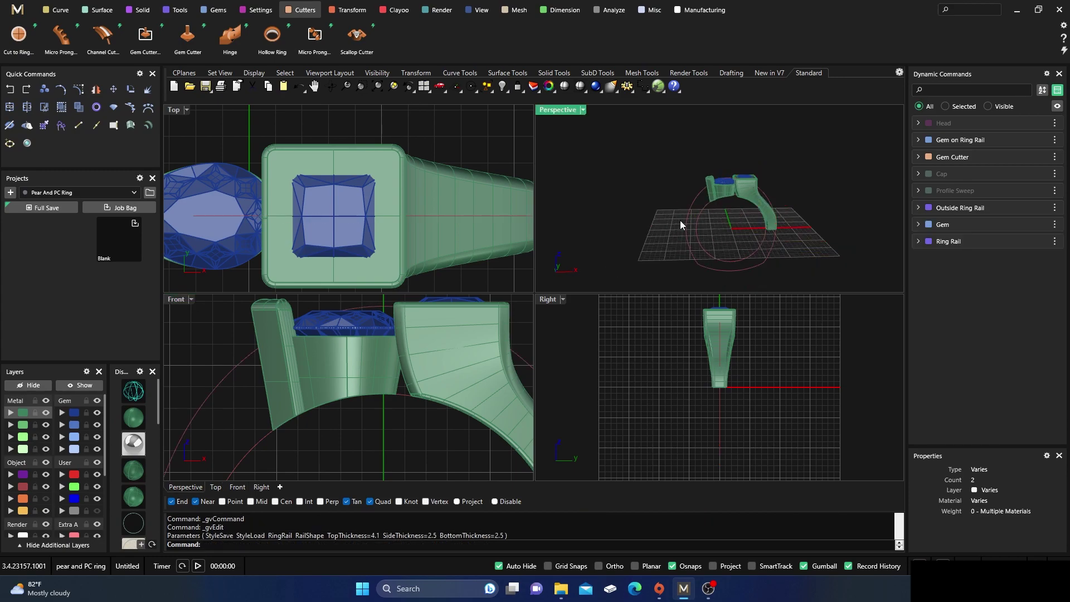
Start Profile Placer on the inner ring rail and assign the flat-topped, slope-shouldered profile from the Shank library
{"action": "left_click", "coordinate": [701, 212]}
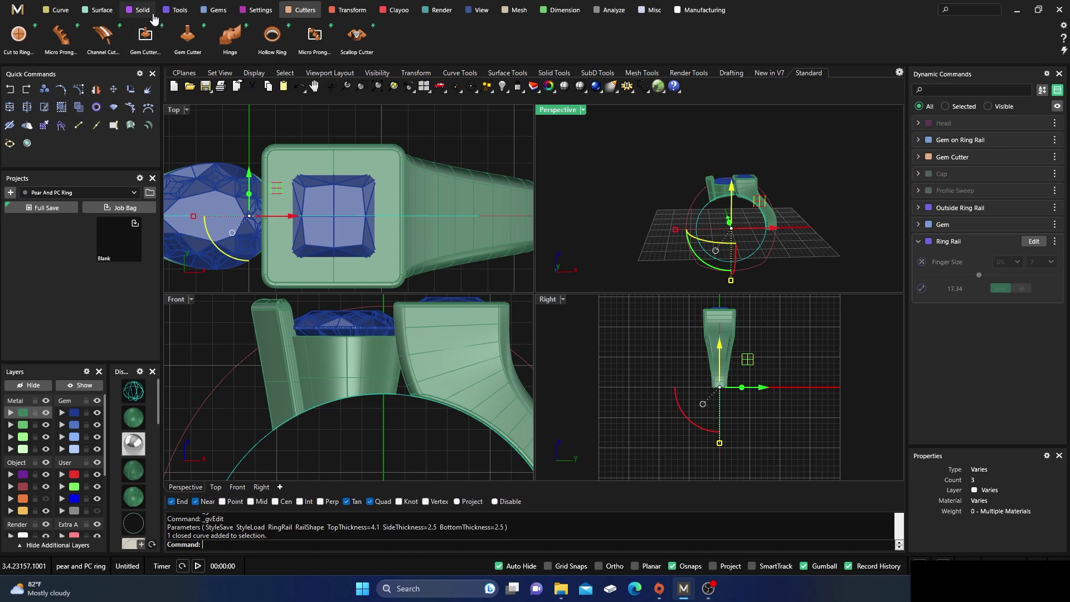
{"action": "left_click", "coordinate": [176, 10]}
{"action": "left_click", "coordinate": [526, 45]}
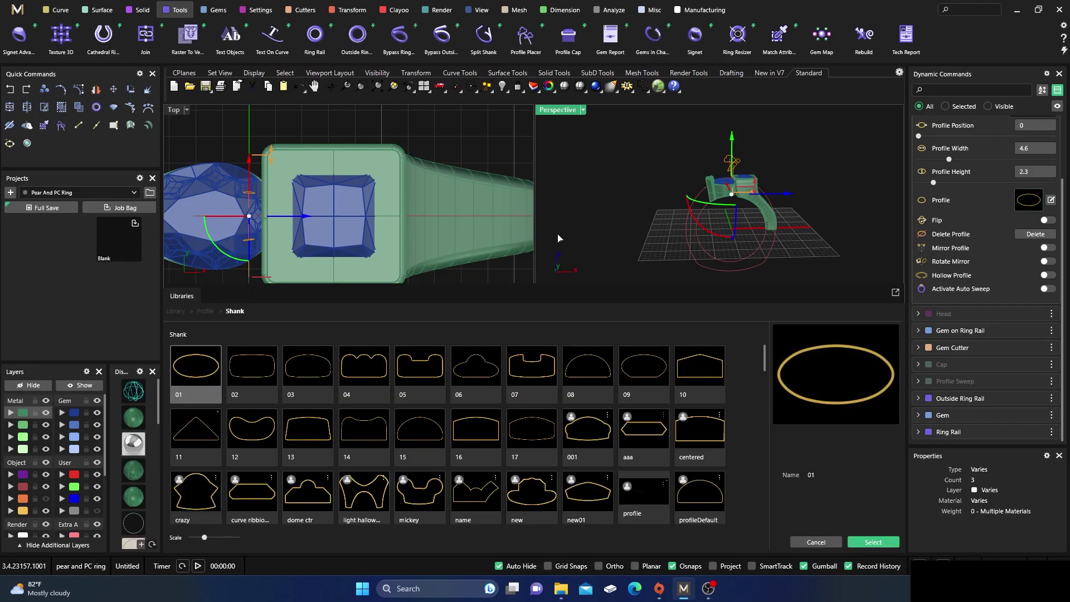
{"action": "scroll", "coordinate": [421, 423], "scroll_direction": "down", "scroll_amount": 1}
{"action": "scroll", "coordinate": [421, 422], "scroll_direction": "down", "scroll_amount": 3}
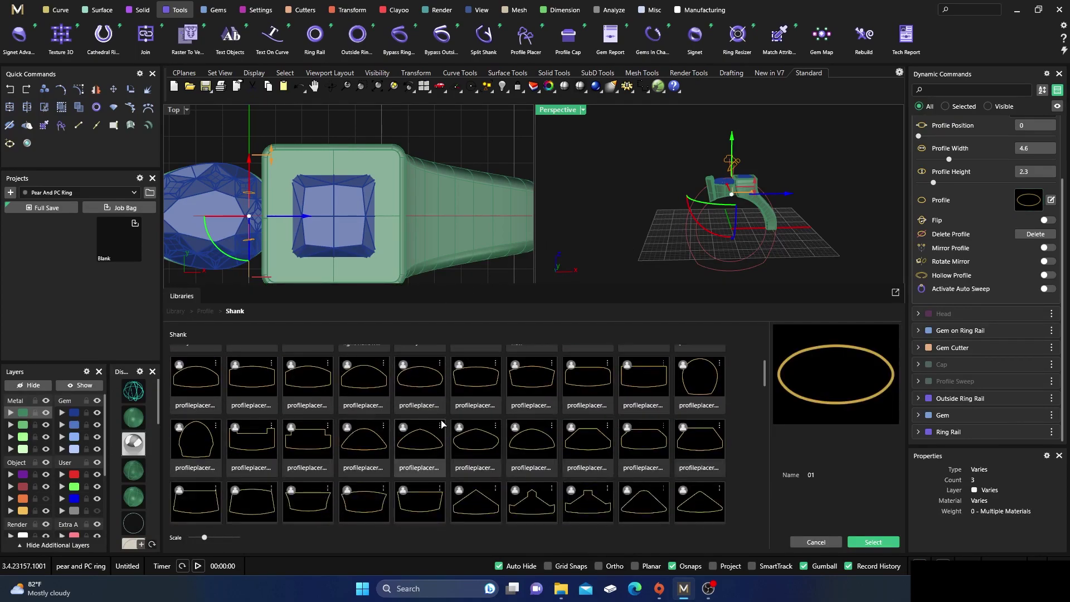
{"action": "scroll", "coordinate": [588, 444], "scroll_direction": "down", "scroll_amount": 3}
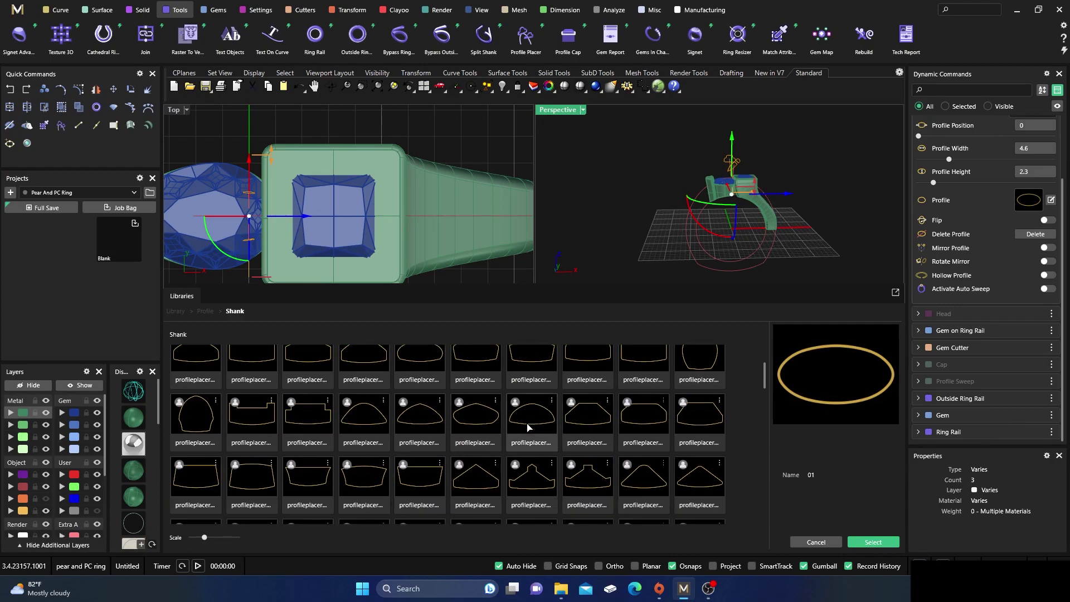
{"action": "scroll", "coordinate": [530, 428], "scroll_direction": "down", "scroll_amount": 1}
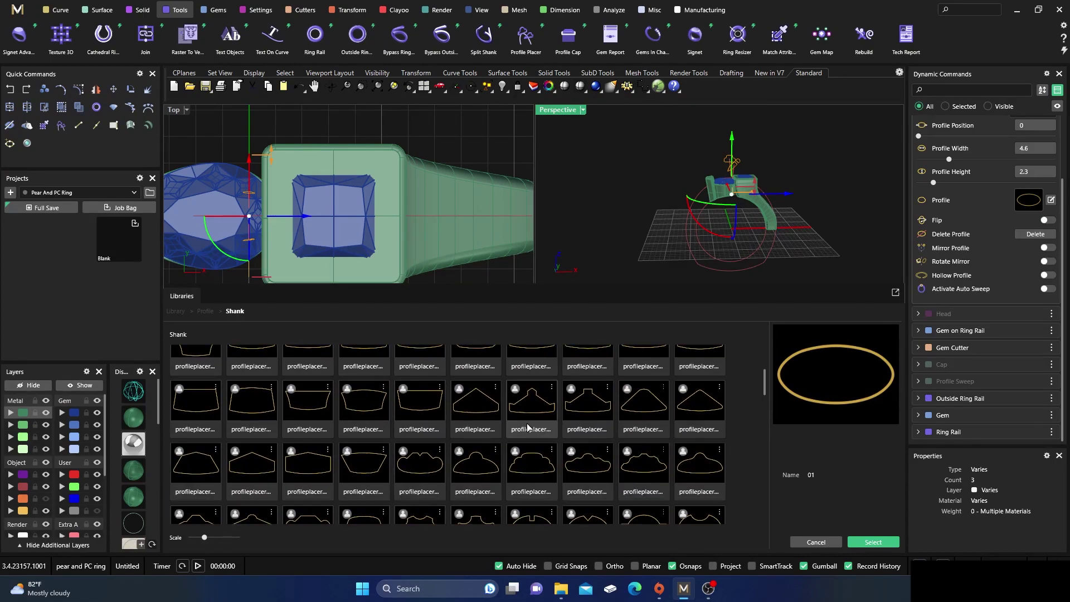
{"action": "scroll", "coordinate": [529, 429], "scroll_direction": "up", "scroll_amount": 2}
{"action": "scroll", "coordinate": [558, 394], "scroll_direction": "down", "scroll_amount": 2}
{"action": "scroll", "coordinate": [558, 395], "scroll_direction": "down", "scroll_amount": 2}
{"action": "scroll", "coordinate": [558, 395], "scroll_direction": "up", "scroll_amount": 3}
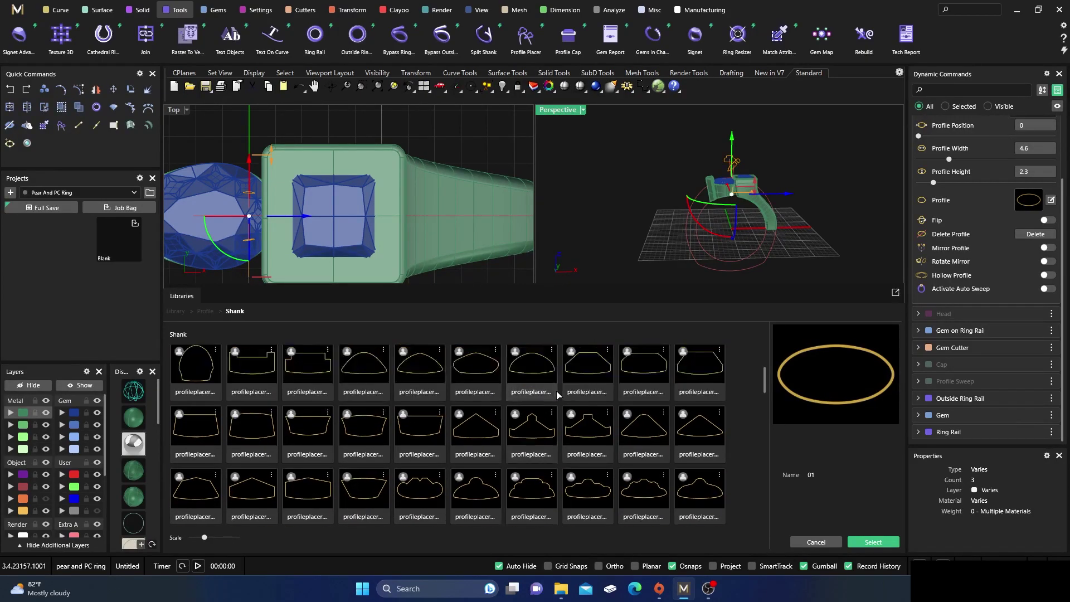
{"action": "left_click", "coordinate": [583, 368]}
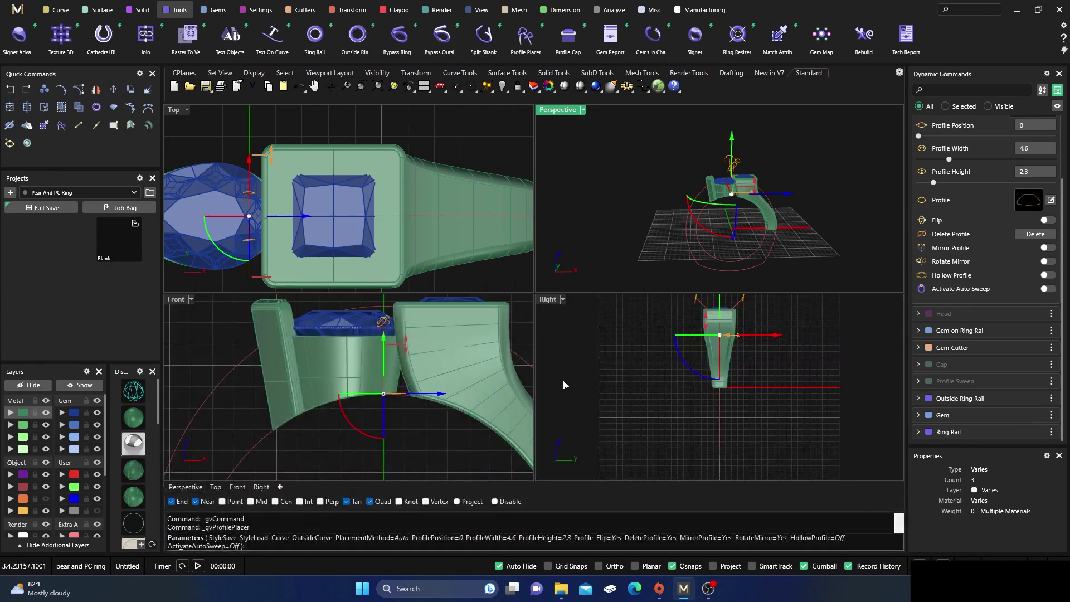
Slide the profile along the inner ring rail to position 0.92 beneath the pear head's outer prong, and tilt it to match the prong's angle
{"action": "left_click_drag", "start_coordinate": [383, 396], "coordinate": [296, 415]}
{"action": "left_click_drag", "start_coordinate": [290, 462], "coordinate": [277, 456]}
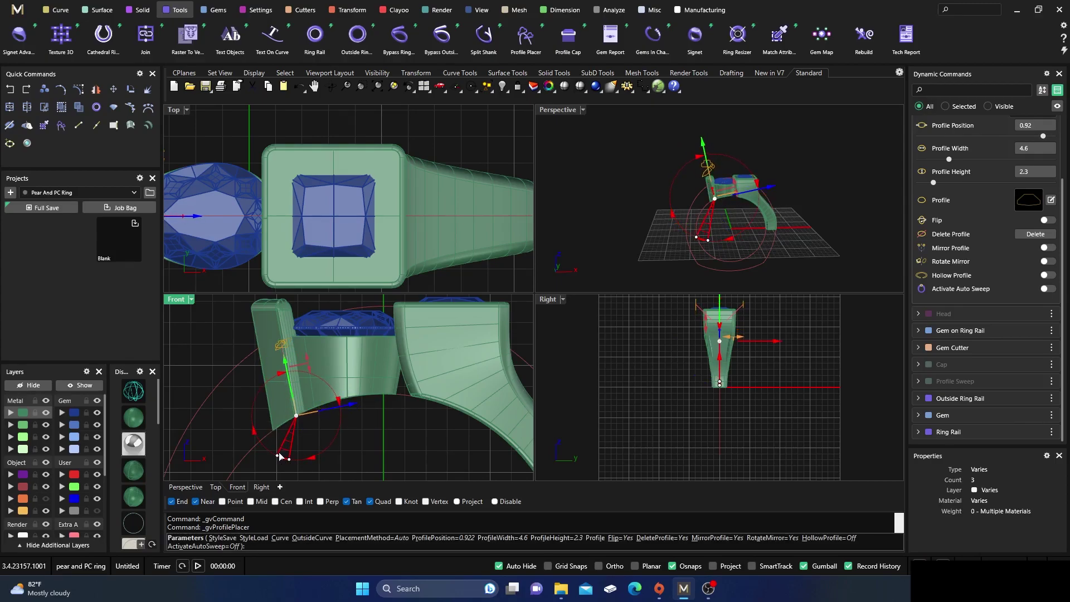
{"action": "left_click_drag", "start_coordinate": [277, 456], "coordinate": [277, 455]}
Narrow the profile at the pear head's outer prong to a width of 2.1 so it fits within the prong
{"action": "right_click_drag", "start_coordinate": [627, 226], "coordinate": [732, 189]}
{"action": "scroll", "coordinate": [733, 189], "scroll_direction": "up", "scroll_amount": 8}
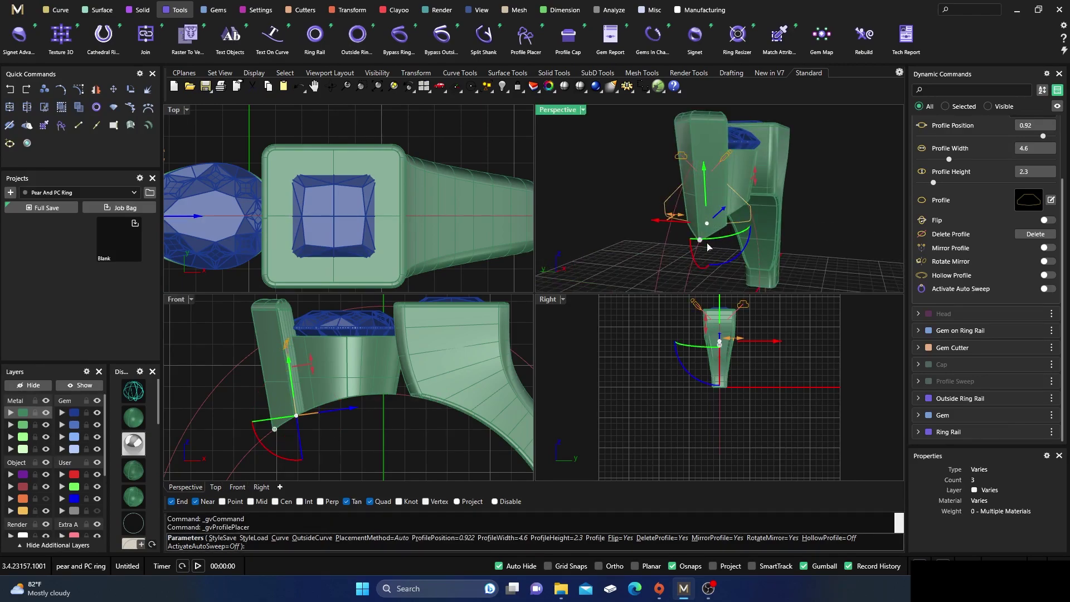
{"action": "right_click_drag", "start_coordinate": [708, 247], "coordinate": [684, 220]}
{"action": "left_click_drag", "start_coordinate": [685, 219], "coordinate": [728, 226]}
{"action": "mouse_move", "coordinate": [728, 226]}
{"action": "right_mouse_down"}
{"action": "mouse_move", "coordinate": [656, 228]}
{"action": "mouse_move", "coordinate": [725, 226]}
{"action": "right_mouse_up"}
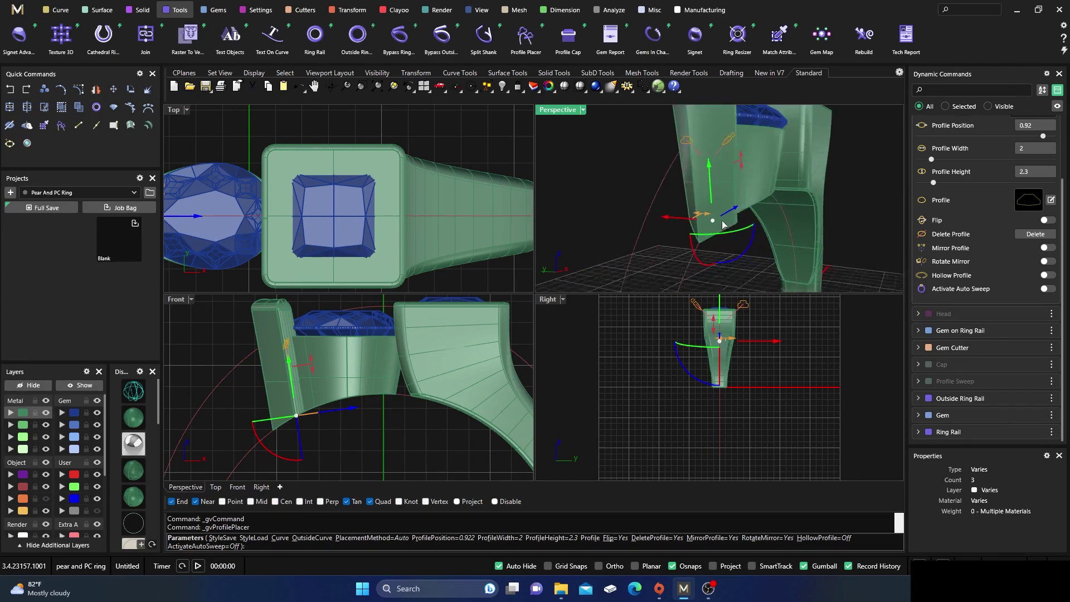
{"action": "left_click_drag", "start_coordinate": [699, 216], "coordinate": [701, 216]}
{"action": "right_click_drag", "start_coordinate": [737, 253], "coordinate": [689, 218]}
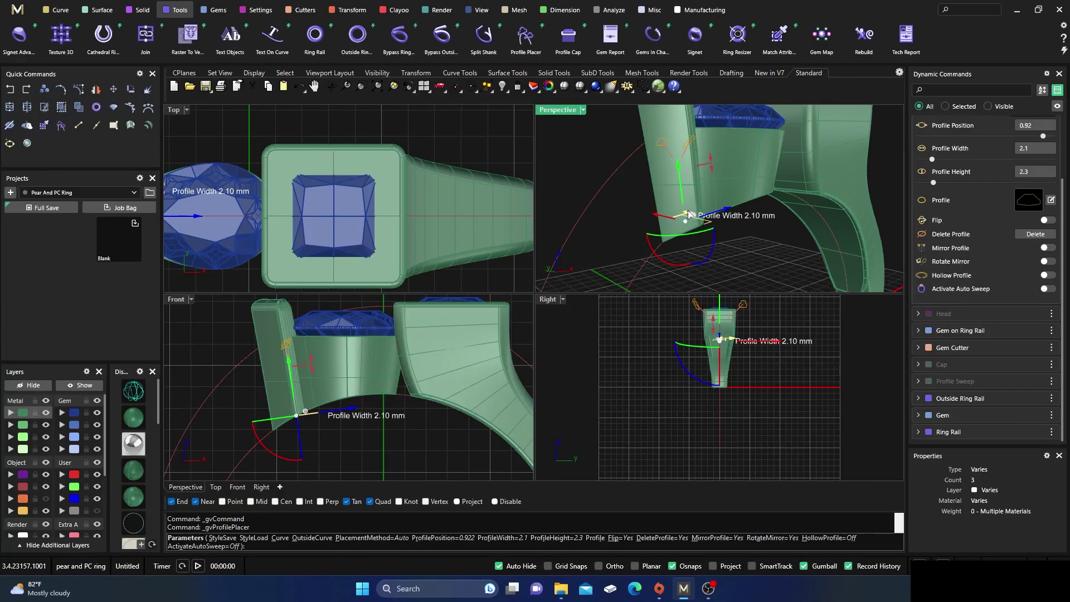
{"action": "left_click_drag", "start_coordinate": [689, 215], "coordinate": [687, 214]}
{"action": "right_click_drag", "start_coordinate": [688, 214], "coordinate": [762, 236]}
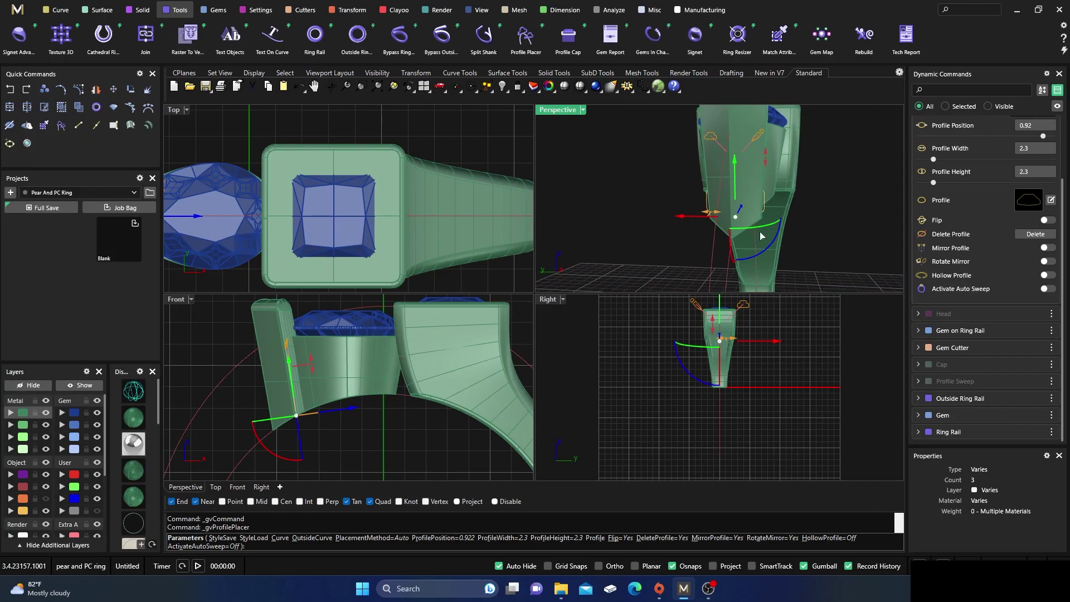
{"action": "scroll", "coordinate": [712, 218], "scroll_direction": "up", "scroll_amount": 2}
{"action": "left_click_drag", "start_coordinate": [710, 216], "coordinate": [714, 218]}
{"action": "scroll", "coordinate": [654, 233], "scroll_direction": "down", "scroll_amount": 3}
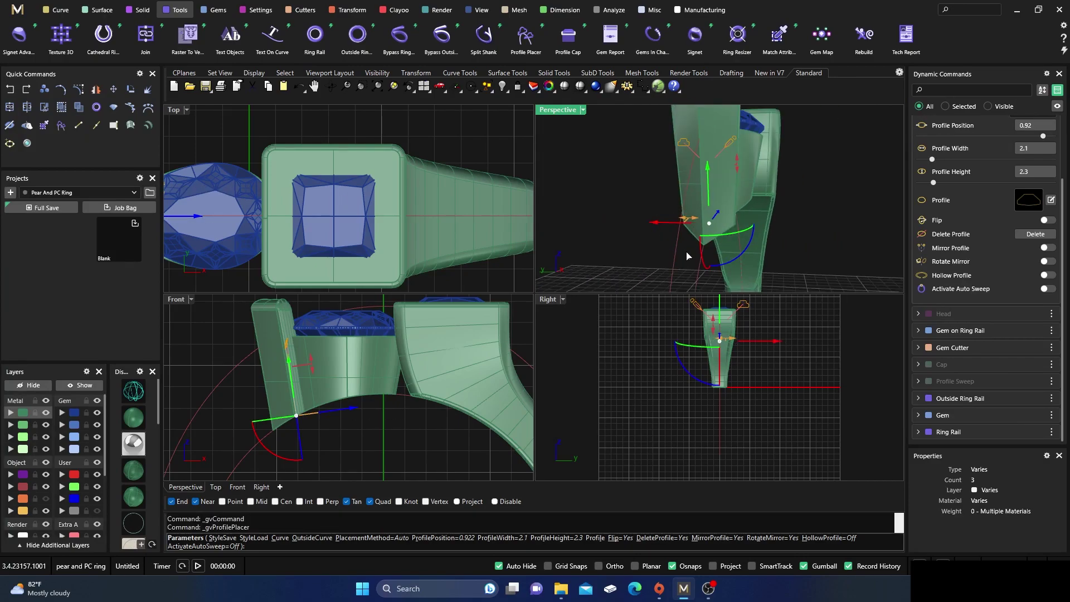
{"action": "right_click_drag", "start_coordinate": [687, 254], "coordinate": [655, 241]}
{"action": "scroll", "coordinate": [665, 219], "scroll_direction": "down", "scroll_amount": 3}
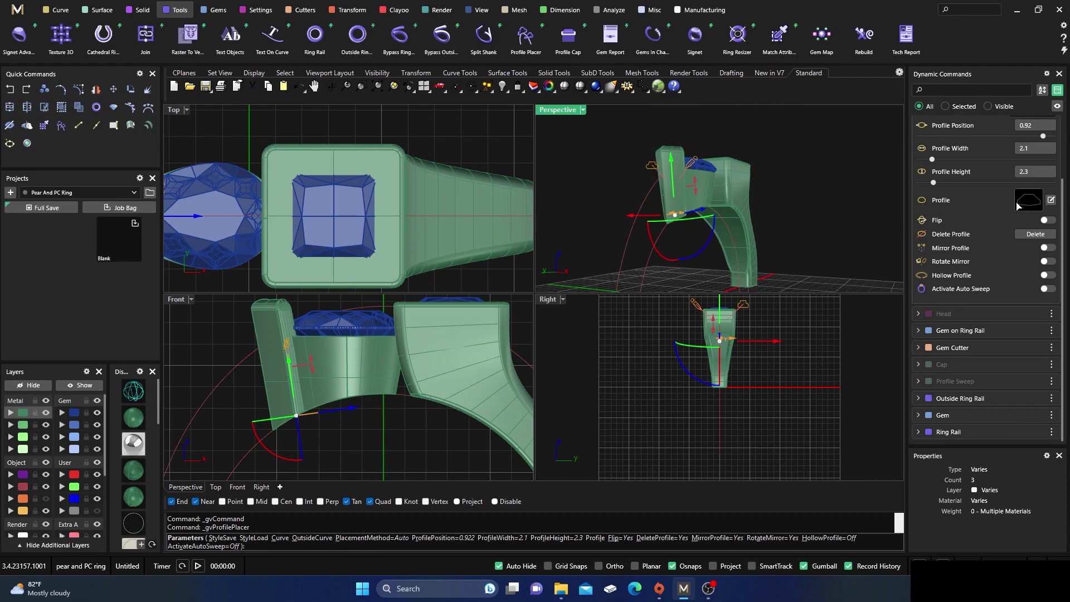
Assign the outside ring rail as the profile placement's outside curve
{"action": "scroll", "coordinate": [1018, 205], "scroll_direction": "up", "scroll_amount": 3}
{"action": "left_click", "coordinate": [1038, 157]}
{"action": "left_click", "coordinate": [655, 197]}
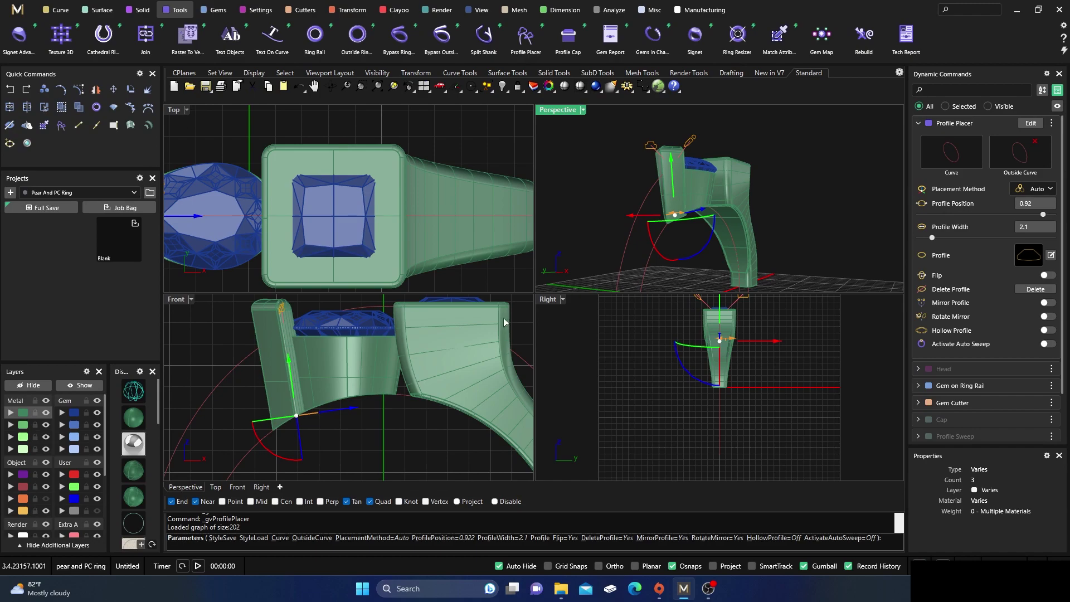
Add a second profile at the base of the ring at position 0.5, set its width to 4, and accept the placement
{"action": "scroll", "coordinate": [365, 338], "scroll_direction": "down", "scroll_amount": 6}
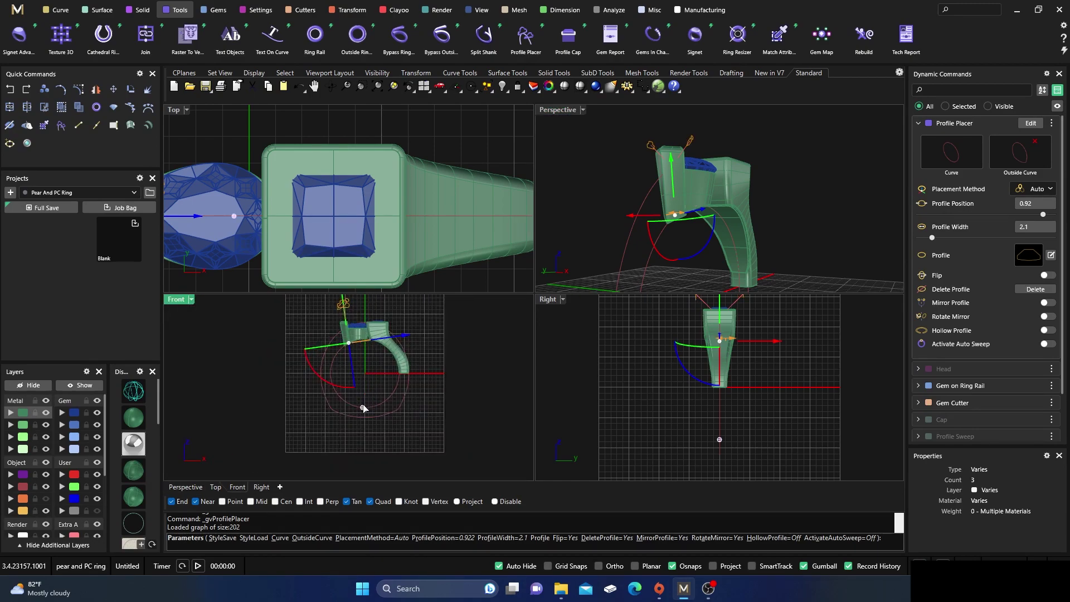
{"action": "left_click", "coordinate": [365, 409]}
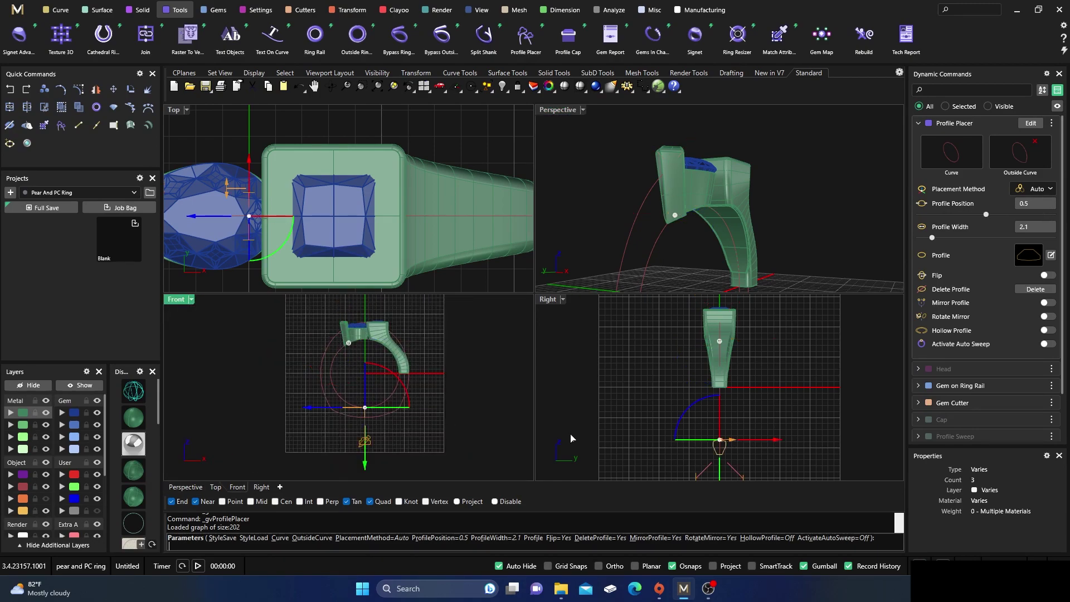
{"action": "scroll", "coordinate": [719, 452], "scroll_direction": "up", "scroll_amount": 5}
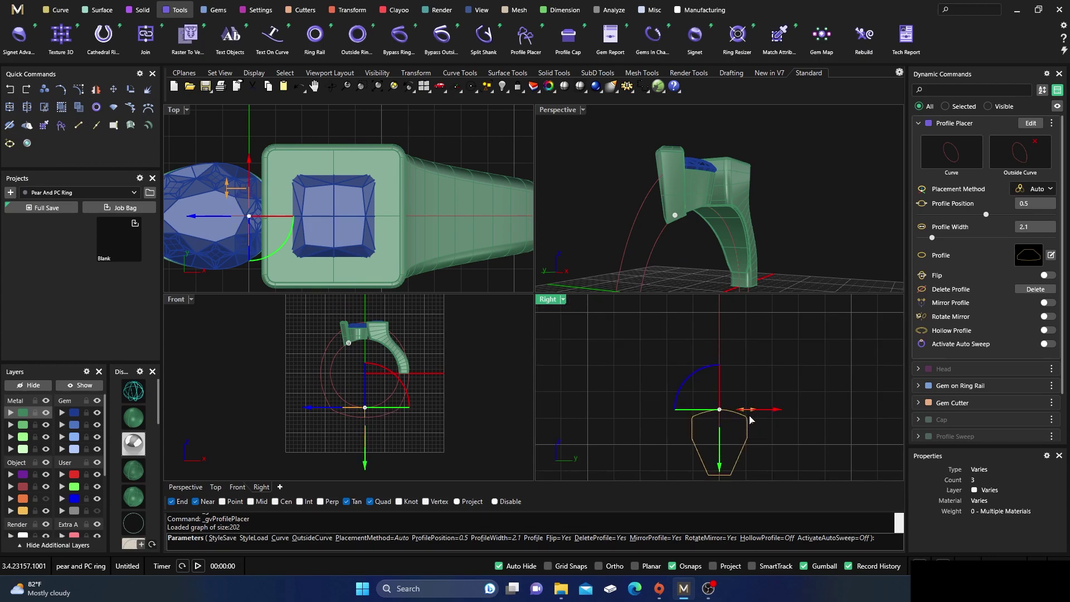
{"action": "left_click_drag", "start_coordinate": [749, 420], "coordinate": [798, 426]}
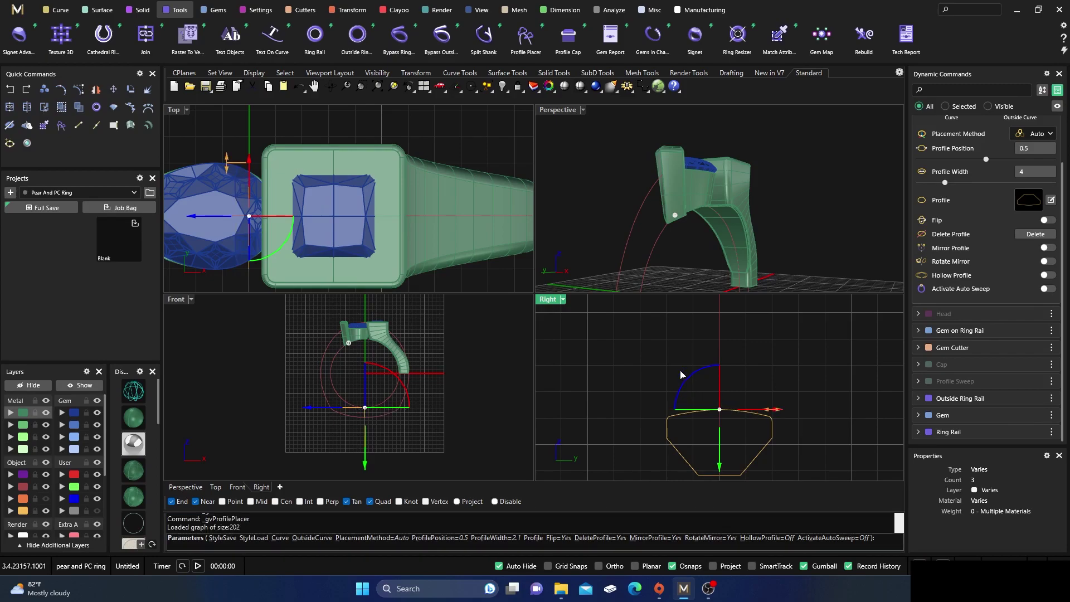
{"action": "right_click", "coordinate": [658, 338]}
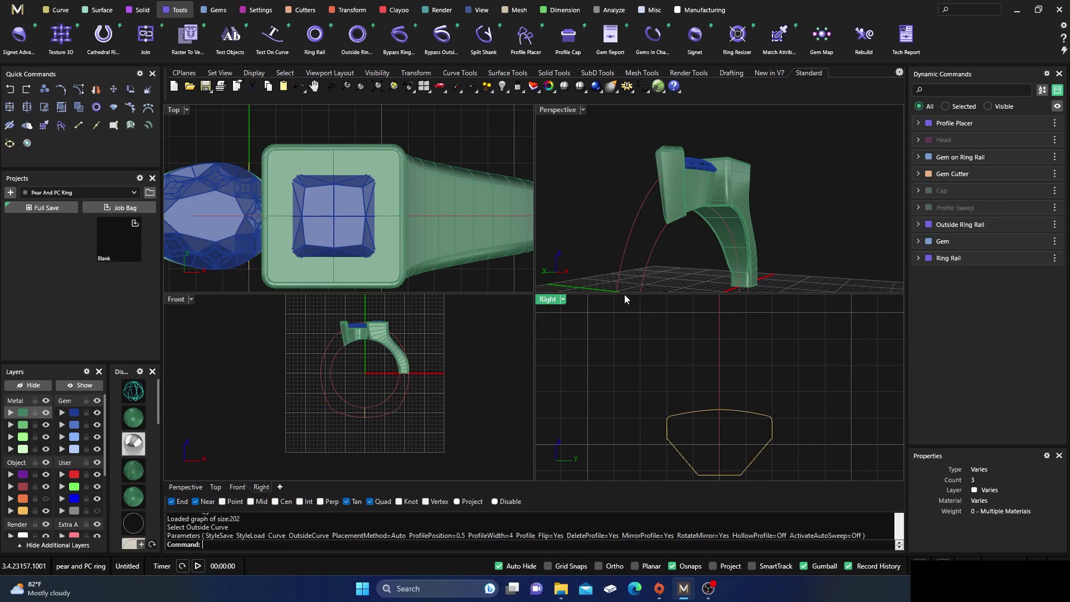
Extract the flat end face of the shank arm below the princess-cut block and delete it
{"action": "double_click", "coordinate": [562, 111]}
{"action": "right_click_drag", "start_coordinate": [577, 179], "coordinate": [539, 222]}
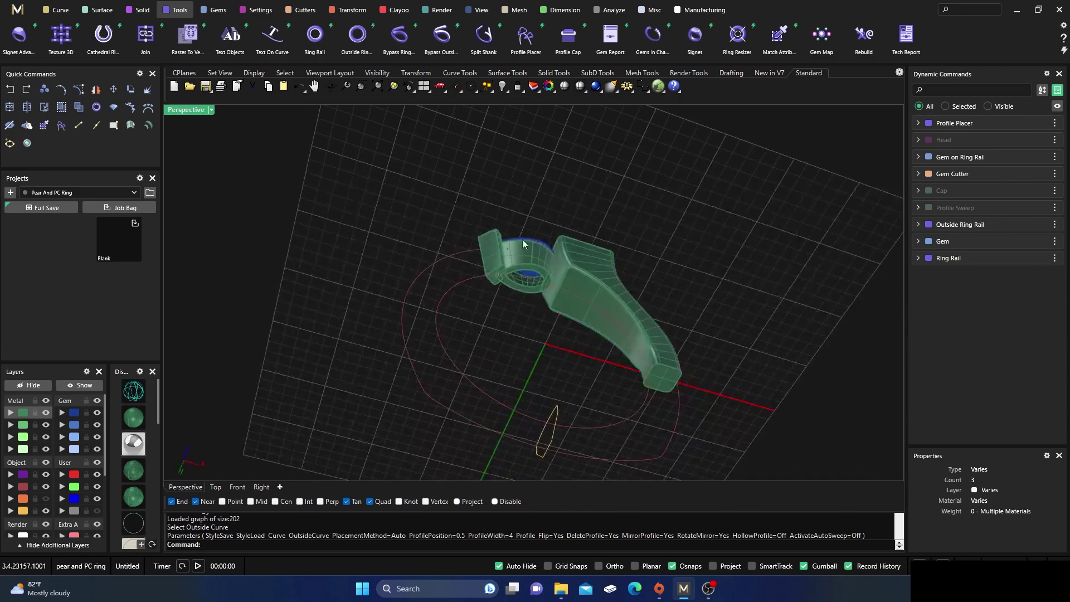
{"action": "left_click", "coordinate": [144, 11]}
{"action": "scroll", "coordinate": [936, 53], "scroll_direction": "down", "scroll_amount": 1}
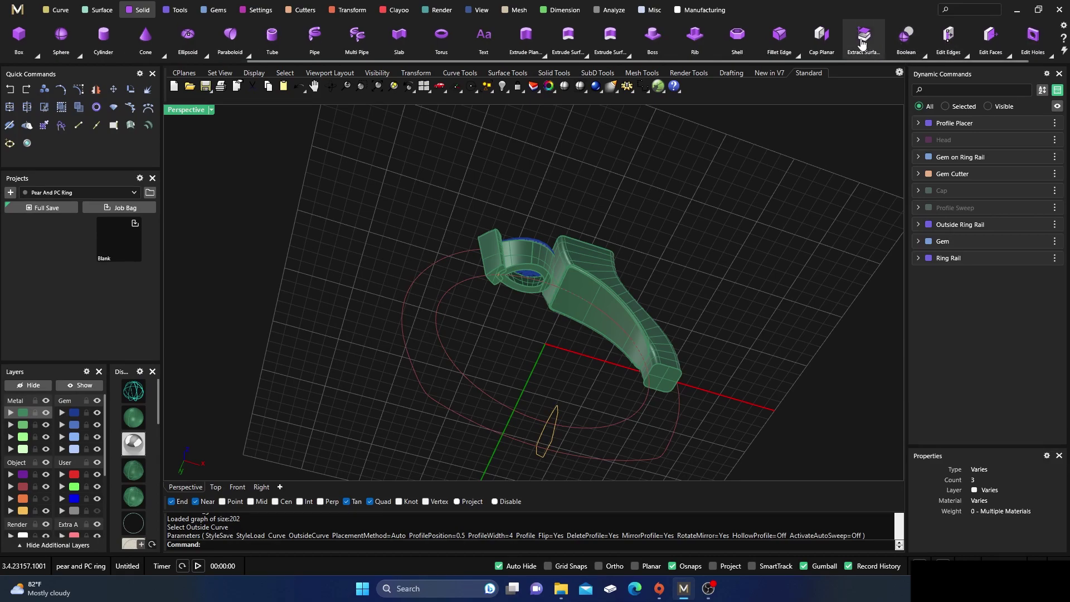
{"action": "left_click", "coordinate": [665, 387]}
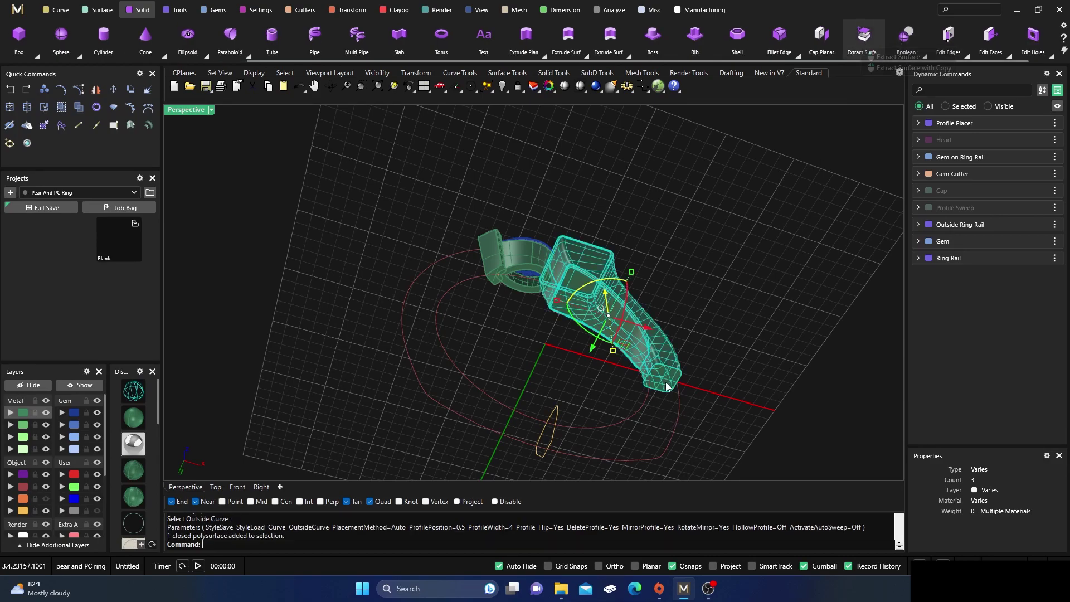
{"action": "left_click", "coordinate": [666, 386]}
{"action": "key", "text": "Return"}
{"action": "key", "text": "Delete"}
Duplicate the edges around the open end of the princess-cut side's shank arm and join them into one closed curve
{"action": "mouse_move", "coordinate": [684, 327]}
{"action": "right_mouse_down"}
{"action": "mouse_move", "coordinate": [683, 317]}
{"action": "mouse_move", "coordinate": [578, 375]}
{"action": "right_mouse_up"}
{"action": "left_click", "coordinate": [113, 125]}
{"action": "right_click_drag", "start_coordinate": [656, 385], "coordinate": [626, 389]}
{"action": "left_click", "coordinate": [658, 371]}
{"action": "right_click_drag", "start_coordinate": [707, 416], "coordinate": [656, 361]}
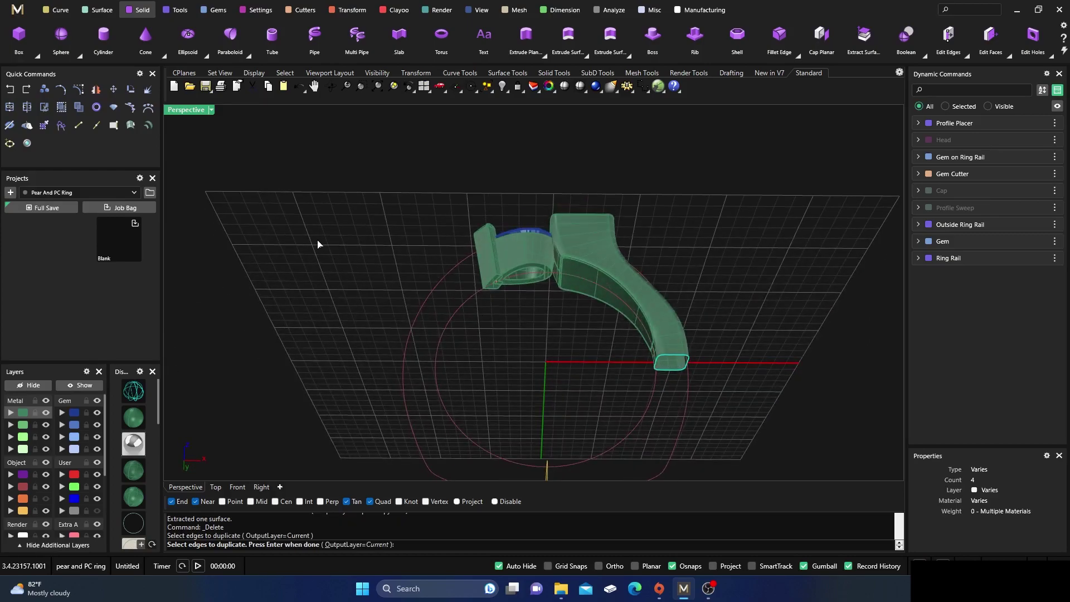
{"action": "key", "text": "Return"}
{"action": "left_click", "coordinate": [10, 107]}
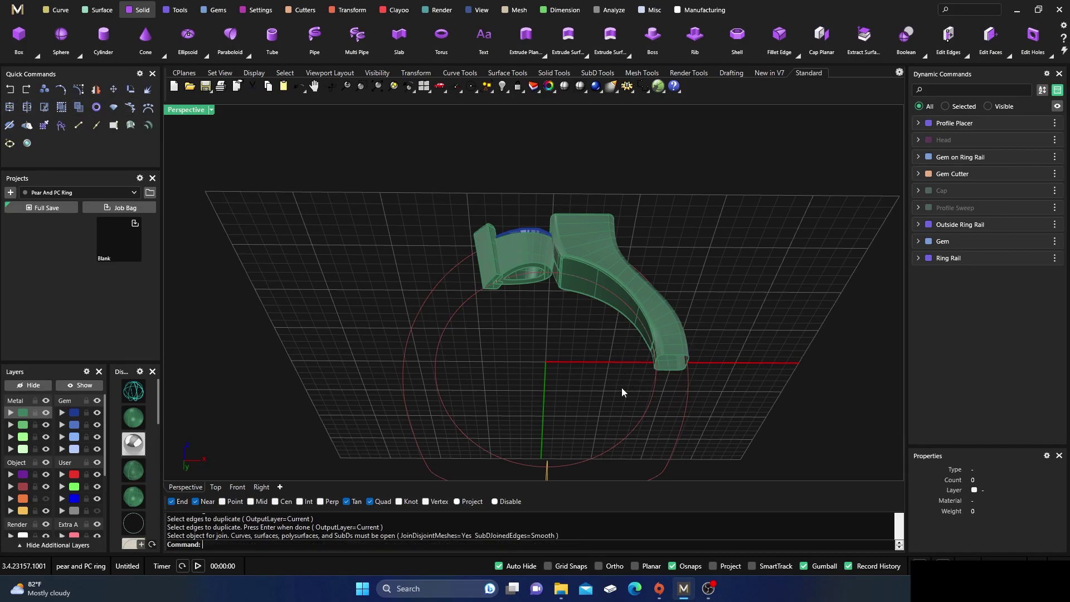
Move the closed curve at the open shank end to the Creation layer
{"action": "left_click", "coordinate": [684, 358]}
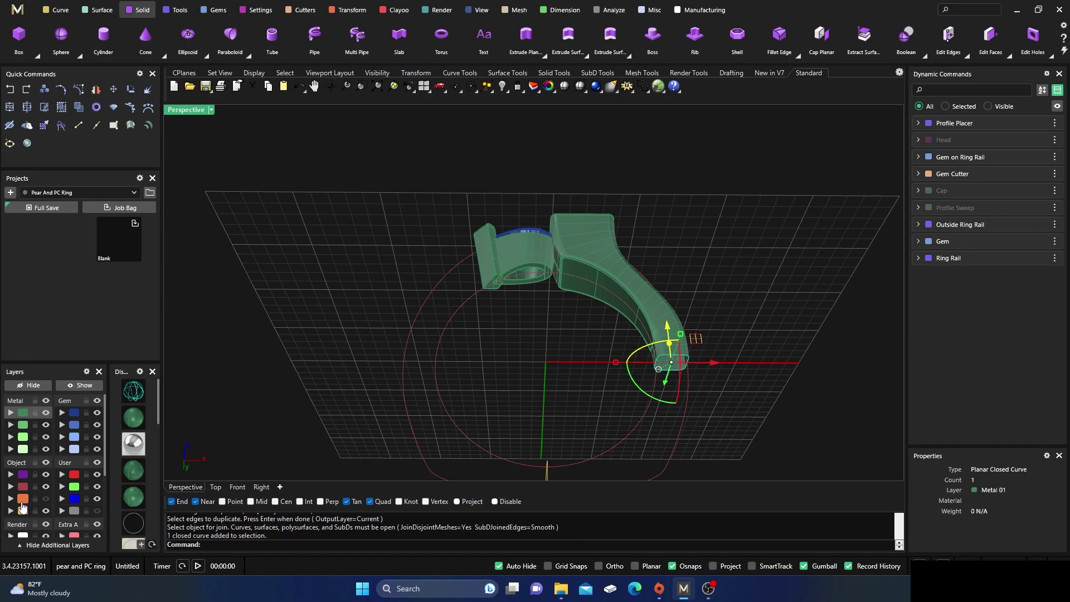
{"action": "left_click", "coordinate": [12, 509]}
{"action": "left_click", "coordinate": [537, 356]}
{"action": "right_click_drag", "start_coordinate": [560, 354], "coordinate": [559, 375]}
{"action": "scroll", "coordinate": [642, 390], "scroll_direction": "up", "scroll_amount": 5}
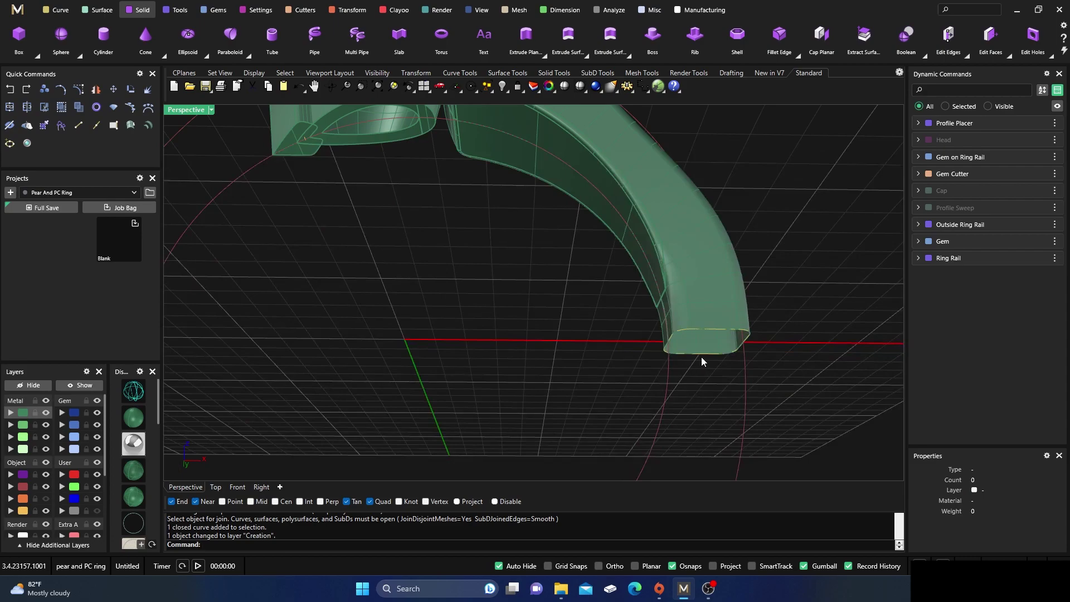
{"action": "left_click", "coordinate": [702, 356]}
{"action": "left_click", "coordinate": [581, 306]}
{"action": "scroll", "coordinate": [600, 287], "scroll_direction": "down", "scroll_amount": 5}
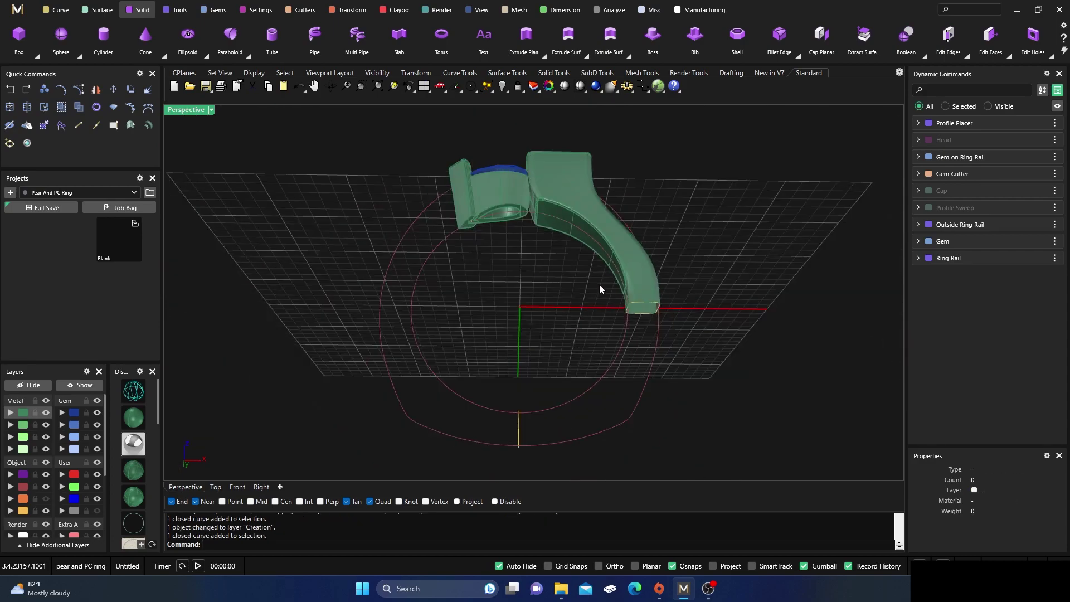
Create a Sweep 2 along the inner and outside ring rails using the prong profile, the base profile and the shank-end curve
{"action": "left_click", "coordinate": [98, 10]}
{"action": "scroll", "coordinate": [145, 44], "scroll_direction": "up", "scroll_amount": 1}
{"action": "left_click", "coordinate": [104, 40]}
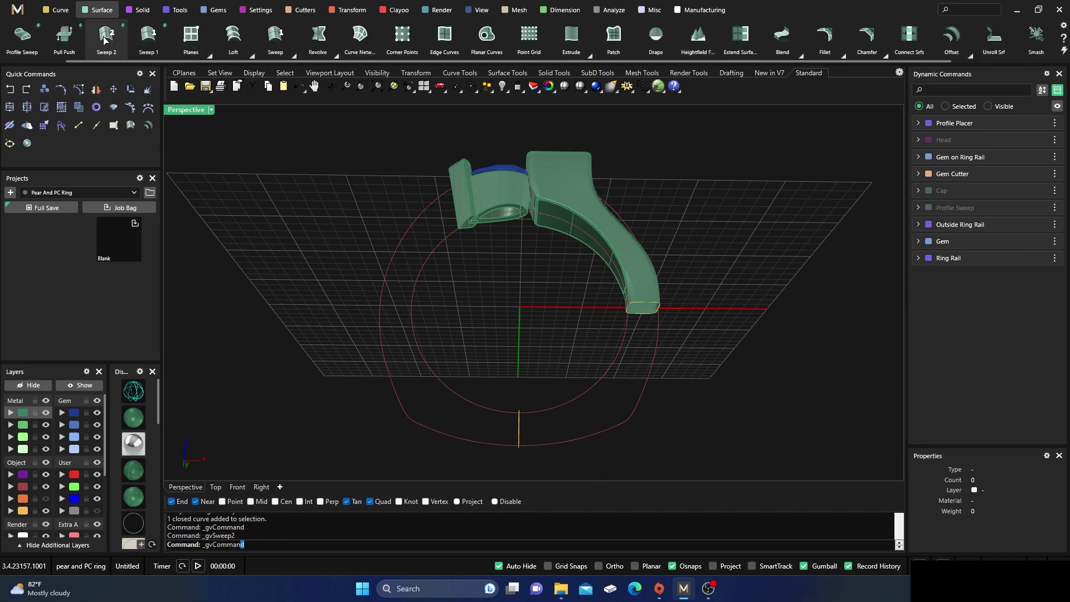
{"action": "left_click", "coordinate": [425, 268]}
{"action": "left_click", "coordinate": [417, 229]}
{"action": "left_click", "coordinate": [470, 226]}
{"action": "left_click", "coordinate": [462, 232]}
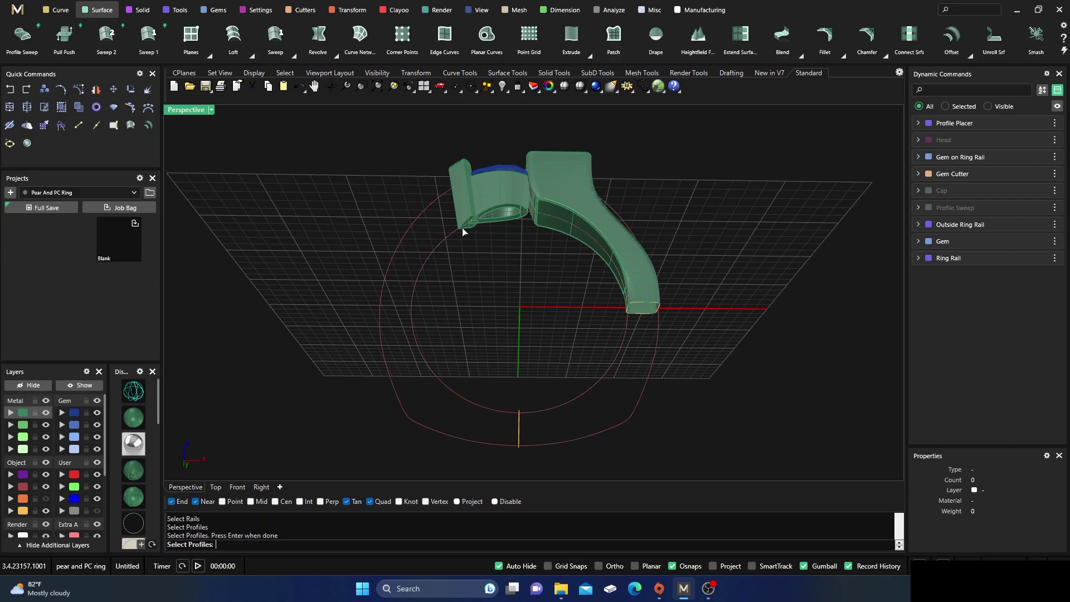
{"action": "left_click", "coordinate": [473, 221]}
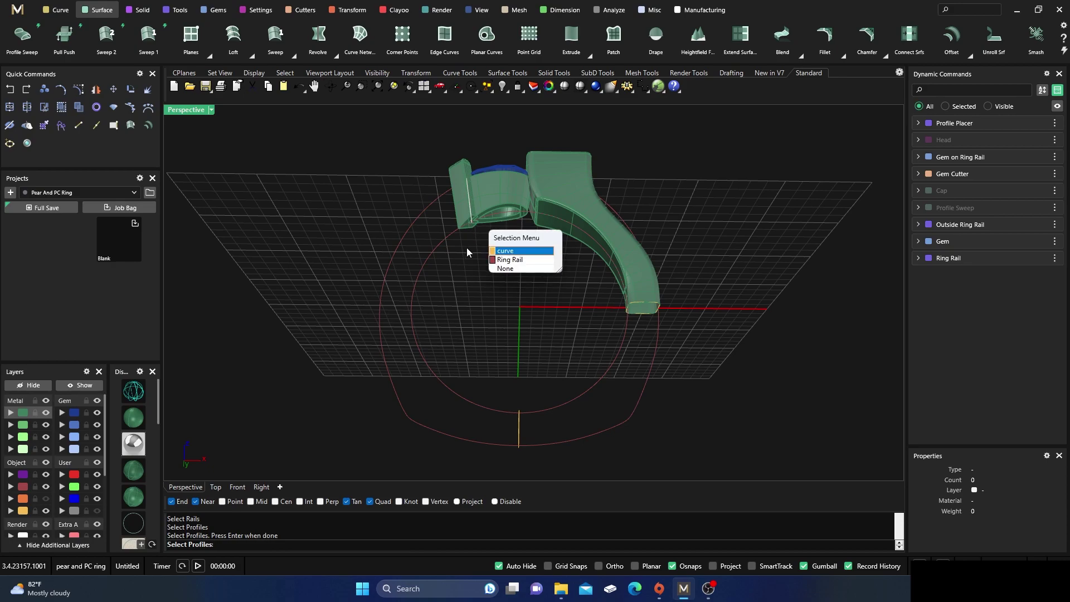
{"action": "left_click", "coordinate": [496, 249]}
{"action": "left_click", "coordinate": [518, 435]}
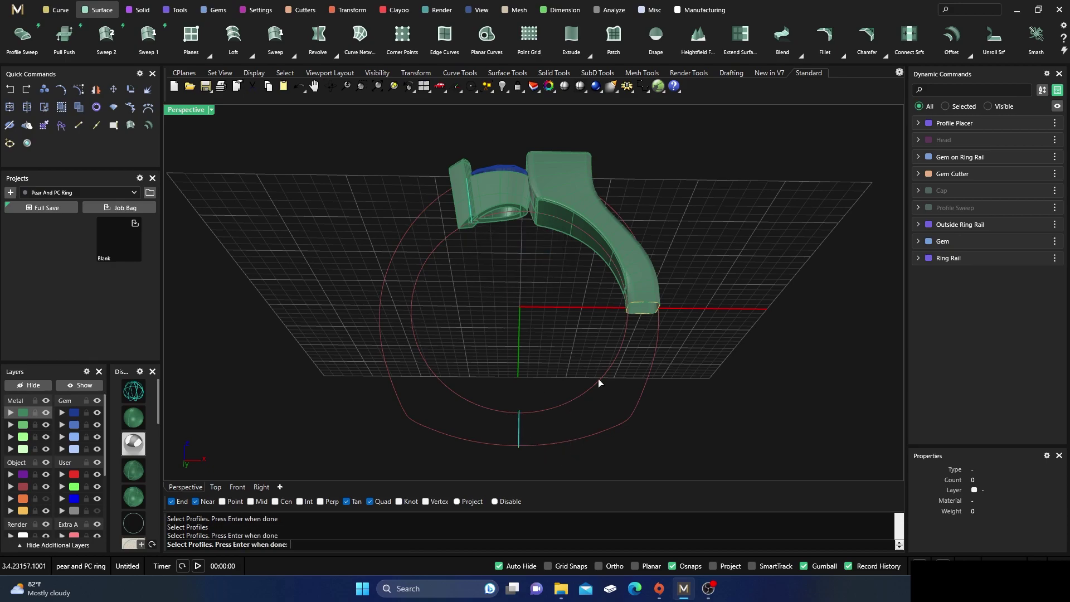
{"action": "left_click", "coordinate": [635, 314]}
{"action": "key", "text": "Return"}
{"action": "right_click_drag", "start_coordinate": [581, 339], "coordinate": [457, 402]}
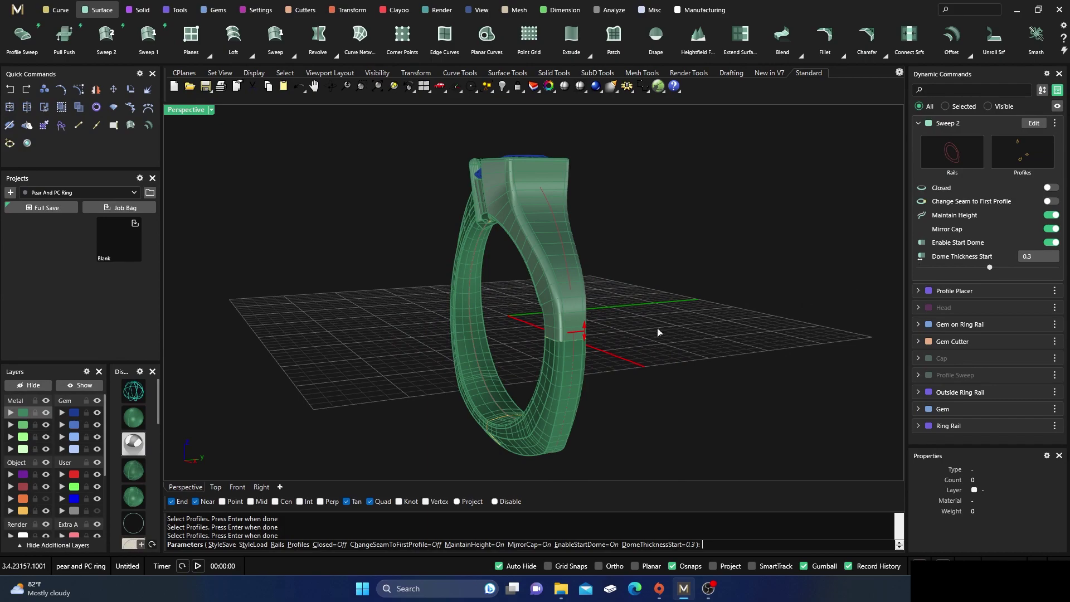
Switch to wireframe display, turn off the sweep's Mirror Cap and start dome, keep the end dome enabled, and accept the sweep
{"action": "left_click", "coordinate": [141, 397]}
{"action": "right_click_drag", "start_coordinate": [217, 385], "coordinate": [330, 397]}
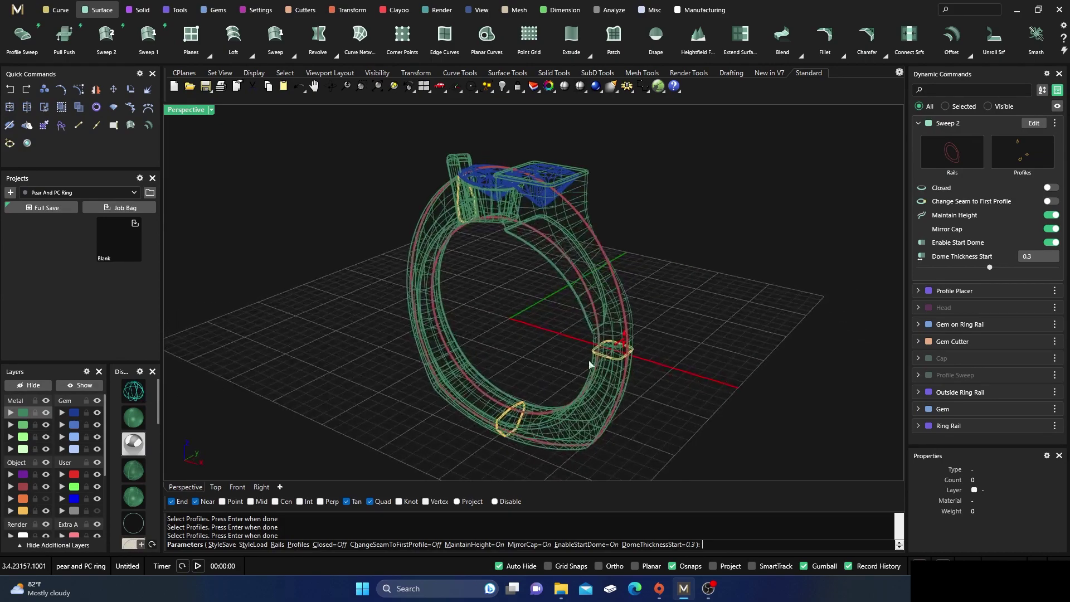
{"action": "scroll", "coordinate": [620, 362], "scroll_direction": "up", "scroll_amount": 8}
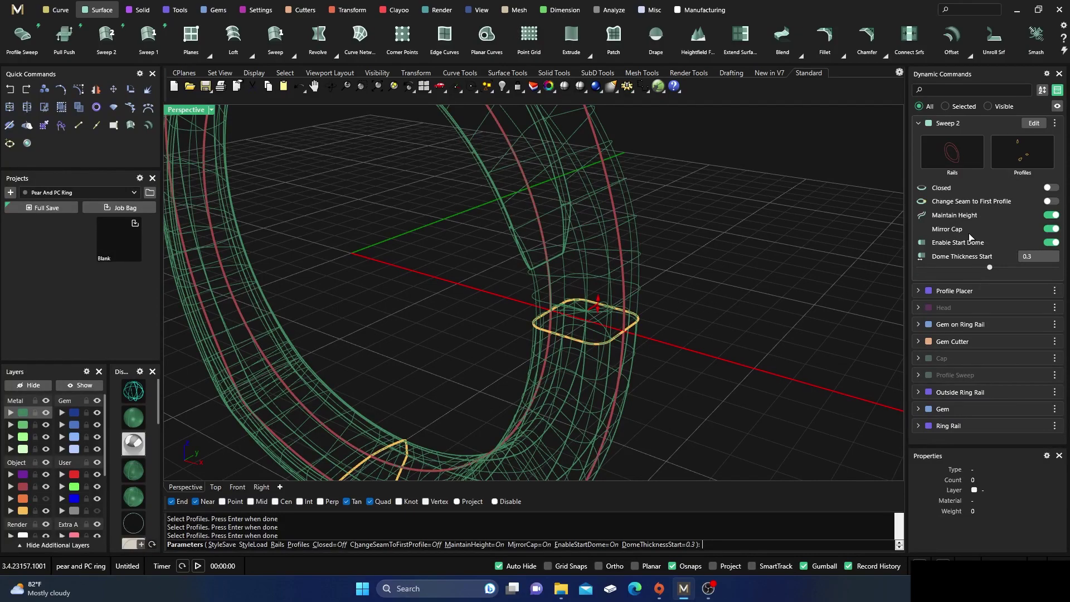
{"action": "left_click", "coordinate": [1053, 230]}
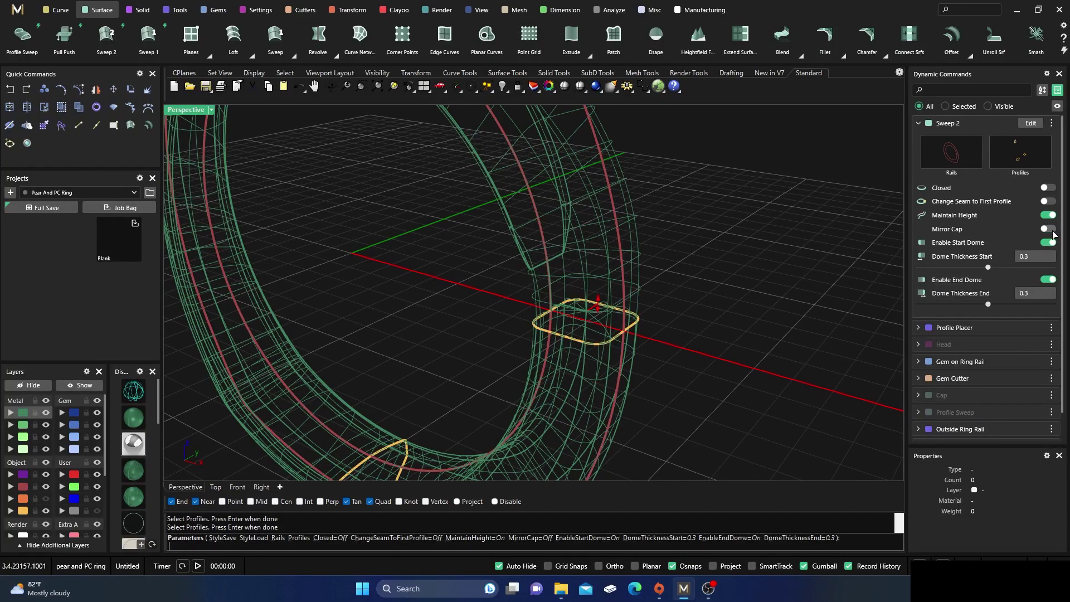
{"action": "left_click", "coordinate": [1054, 244]}
{"action": "scroll", "coordinate": [643, 387], "scroll_direction": "down", "scroll_amount": 7}
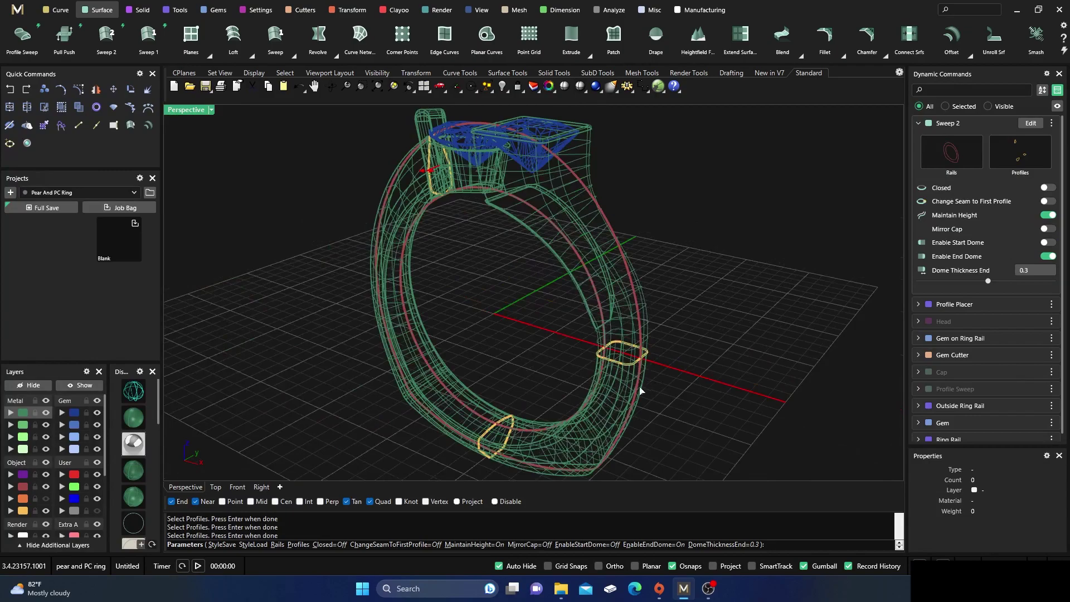
{"action": "right_click_drag", "start_coordinate": [548, 383], "coordinate": [576, 382]}
{"action": "scroll", "coordinate": [375, 176], "scroll_direction": "up", "scroll_amount": 3}
{"action": "scroll", "coordinate": [374, 179], "scroll_direction": "up", "scroll_amount": 8}
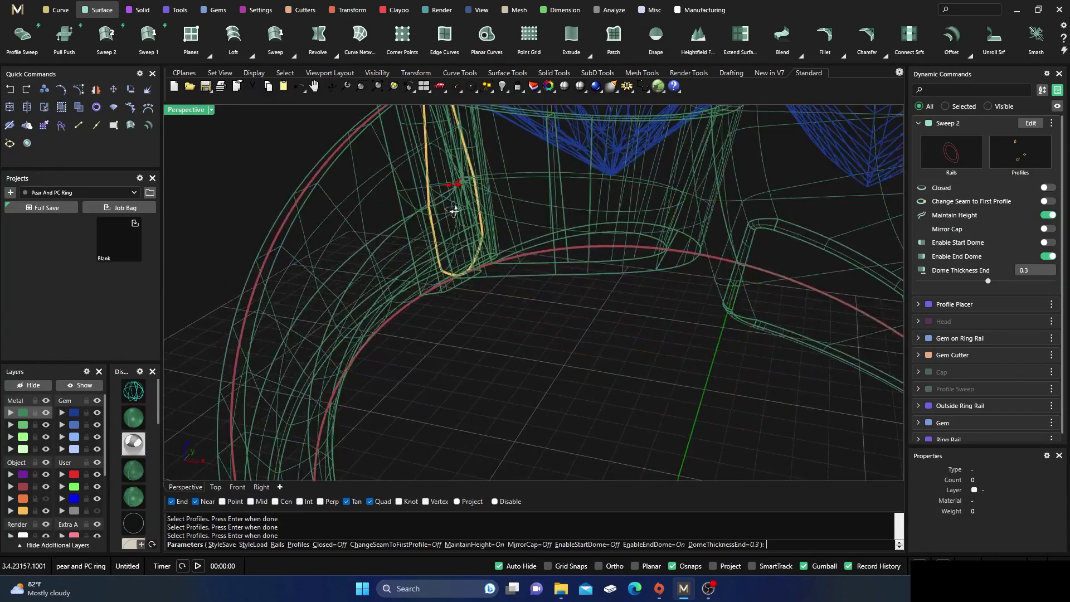
{"action": "key", "text": "Return"}
Join the swept shank to the open end of the princess-cut block's shank arm
{"action": "scroll", "coordinate": [457, 354], "scroll_direction": "down", "scroll_amount": 6}
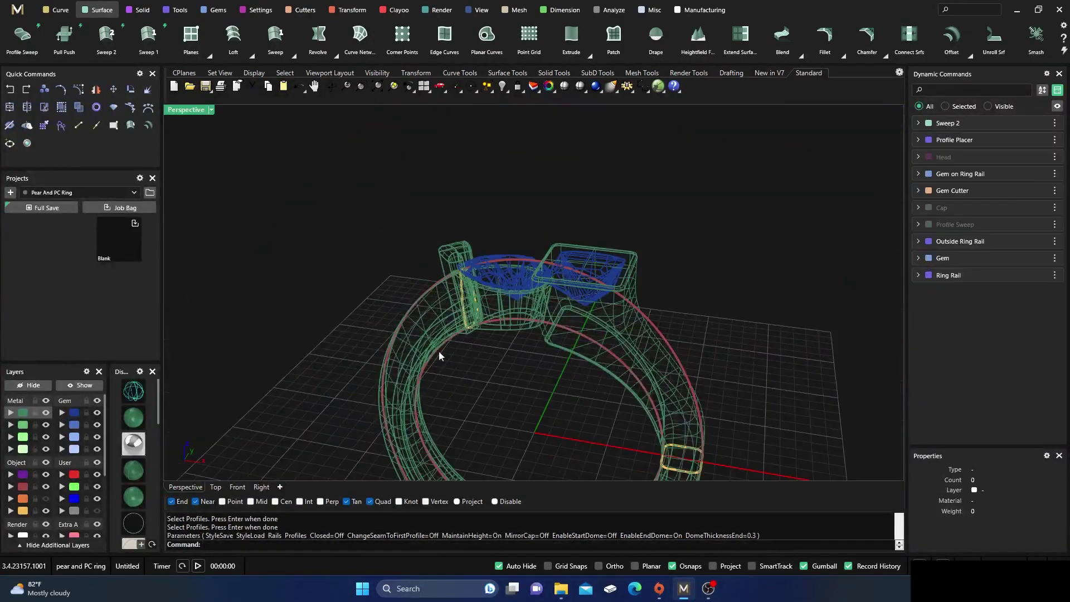
{"action": "scroll", "coordinate": [374, 315], "scroll_direction": "down", "scroll_amount": 3}
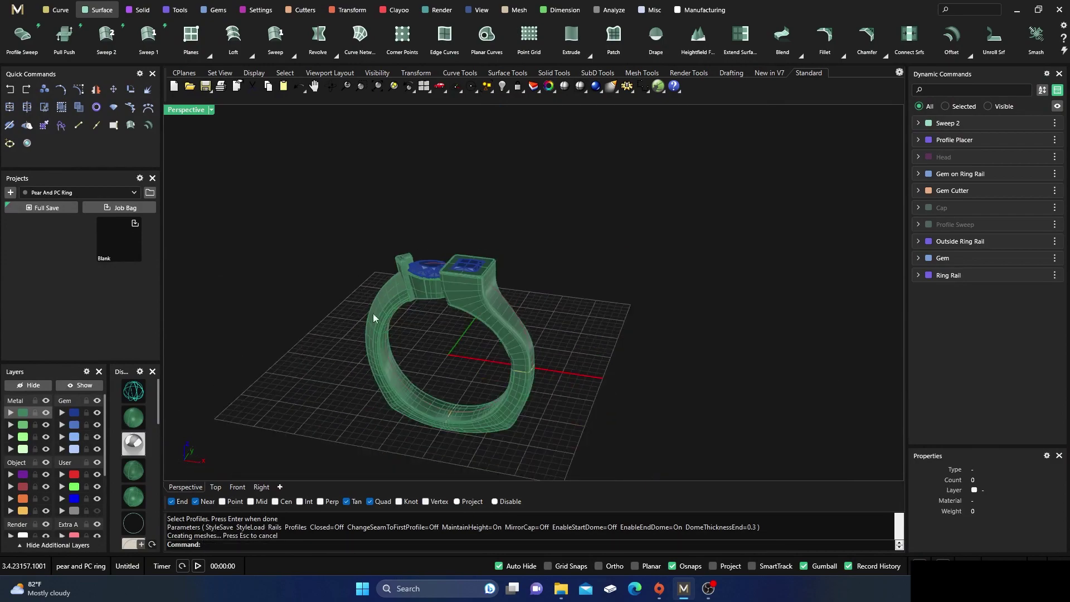
{"action": "left_click", "coordinate": [378, 337]}
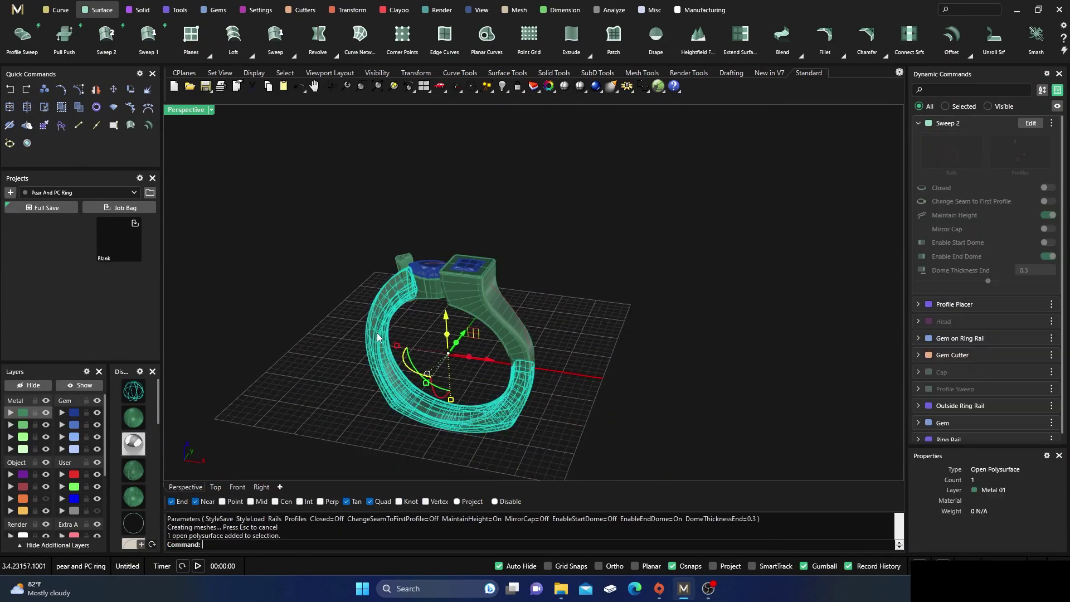
{"action": "left_click", "coordinate": [514, 339], "text": "shift"}
{"action": "left_click", "coordinate": [9, 108]}
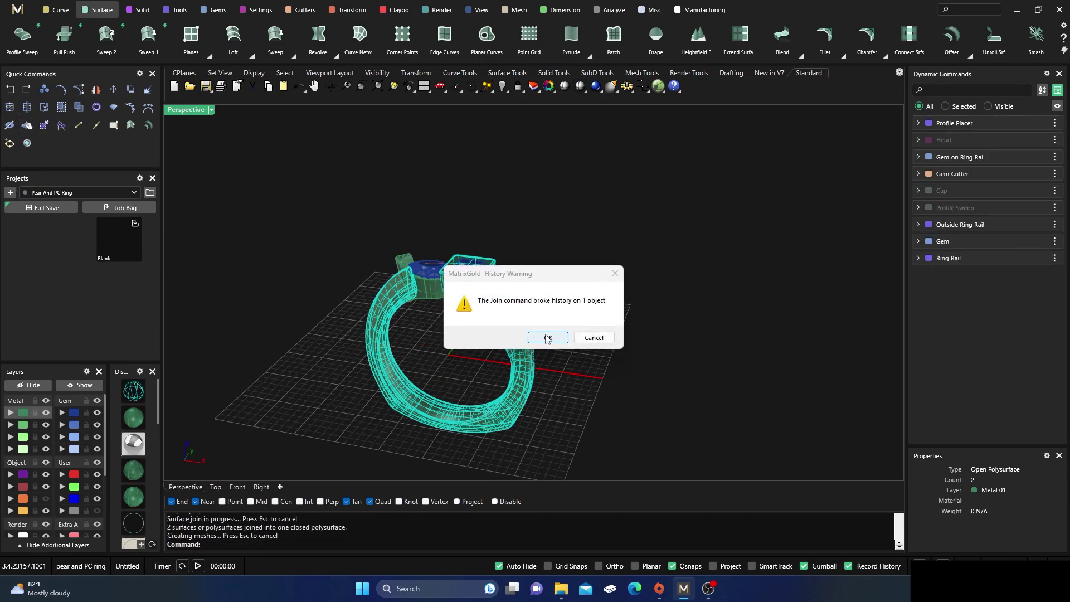
Accept breaking the object's history to complete the join of the shank and block arm, and clear the selection
{"action": "left_click", "coordinate": [548, 337]}
{"action": "left_click", "coordinate": [469, 299]}
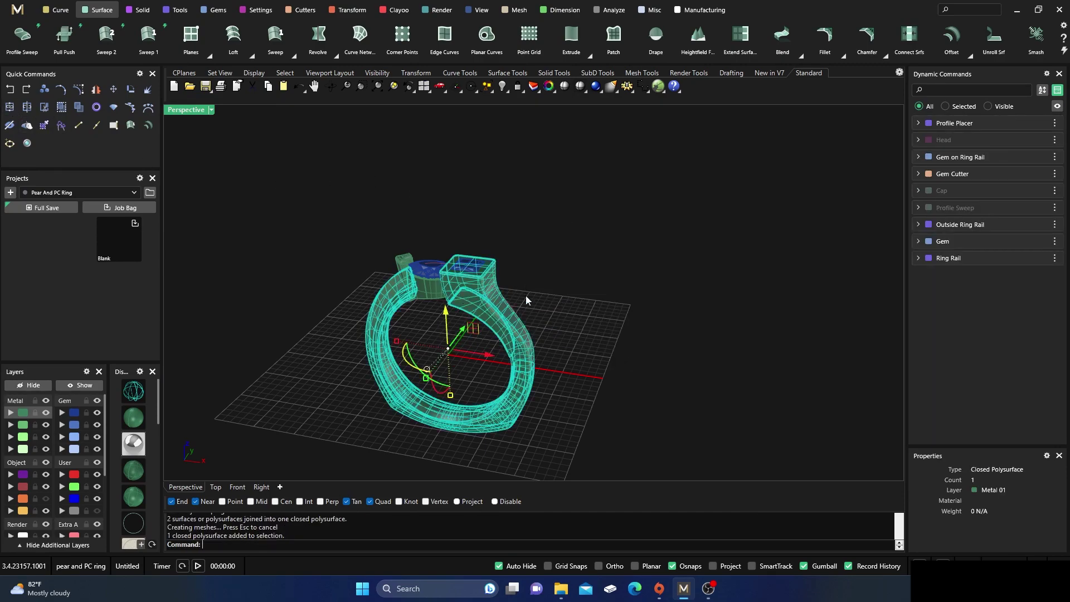
{"action": "left_click", "coordinate": [645, 307]}
Show the hidden cutter layer so the princess-cut gem's cutter appears in the block
{"action": "right_click_drag", "start_coordinate": [645, 306], "coordinate": [657, 332]}
{"action": "scroll", "coordinate": [634, 352], "scroll_direction": "down", "scroll_amount": 5}
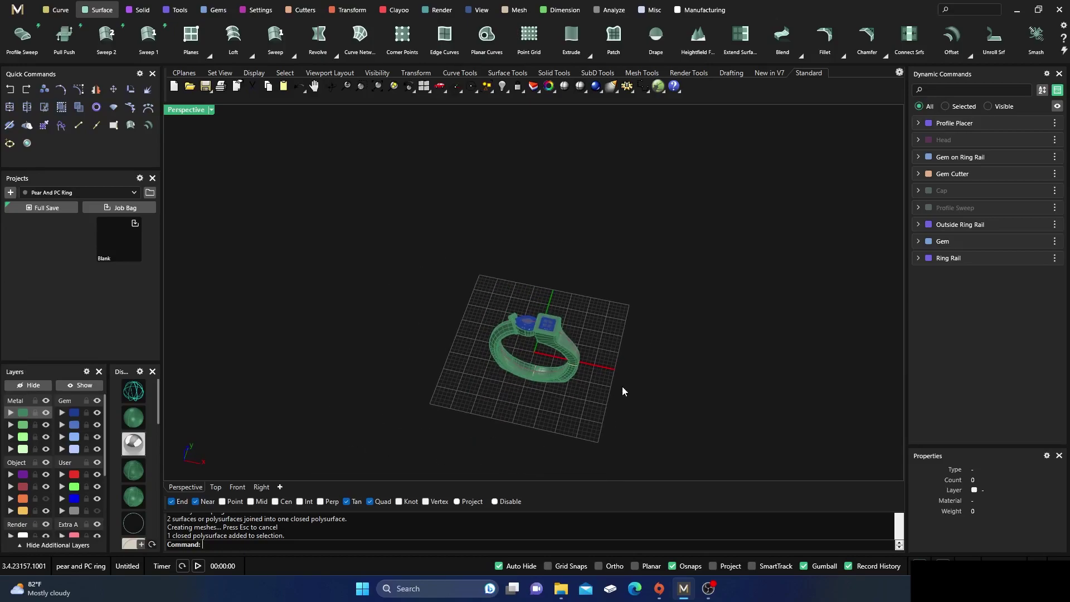
{"action": "scroll", "coordinate": [554, 326], "scroll_direction": "up", "scroll_amount": 6}
{"action": "right_click_drag", "start_coordinate": [567, 363], "coordinate": [565, 301]}
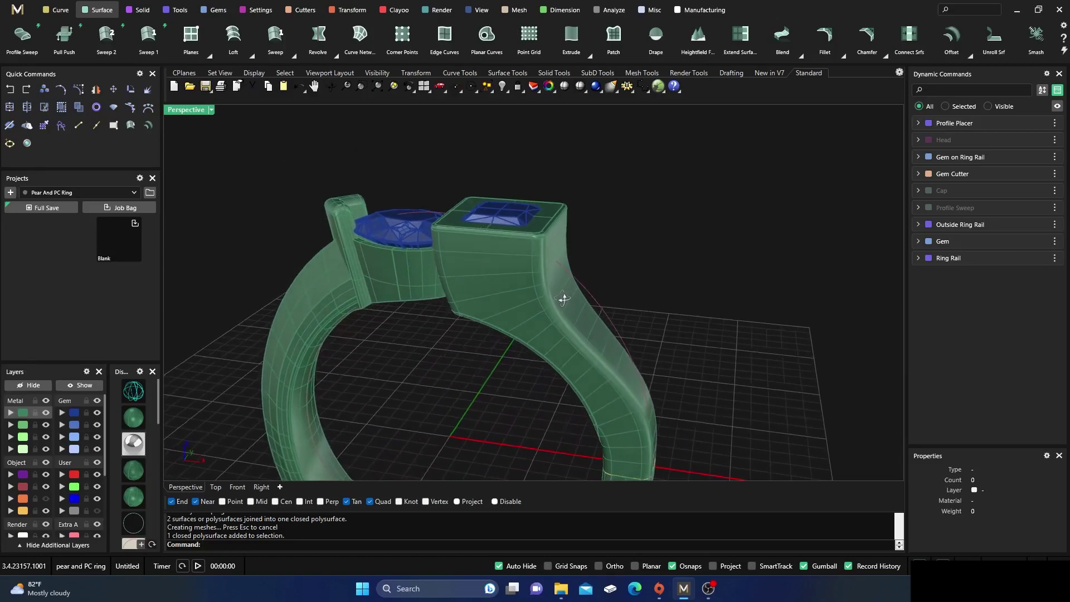
{"action": "scroll", "coordinate": [538, 231], "scroll_direction": "up", "scroll_amount": 3}
{"action": "scroll", "coordinate": [486, 332], "scroll_direction": "down", "scroll_amount": 6}
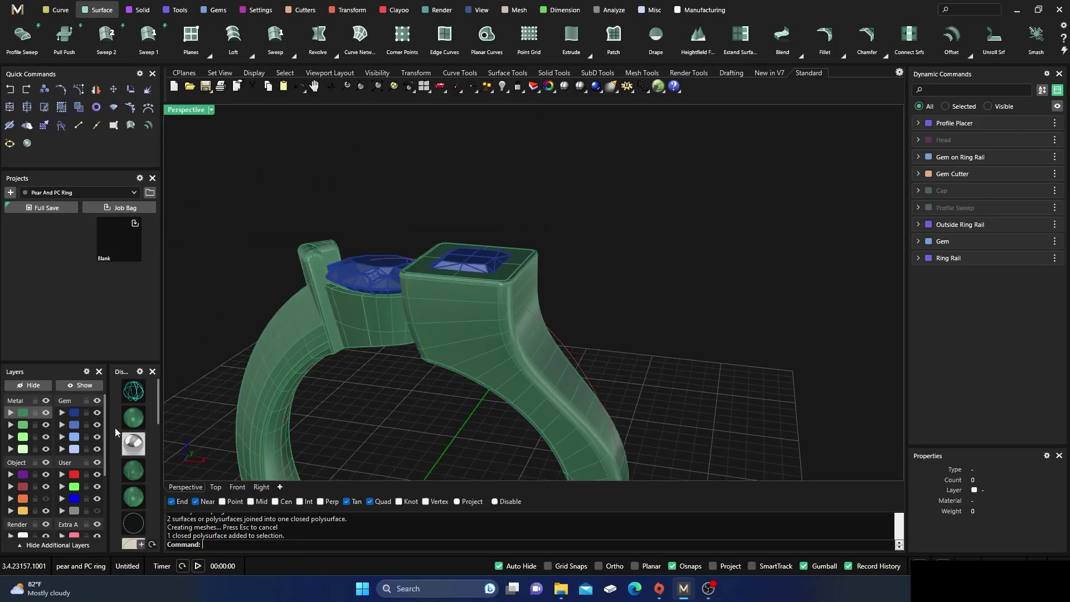
{"action": "left_click", "coordinate": [45, 499]}
{"action": "right_click_drag", "start_coordinate": [325, 374], "coordinate": [354, 393]}
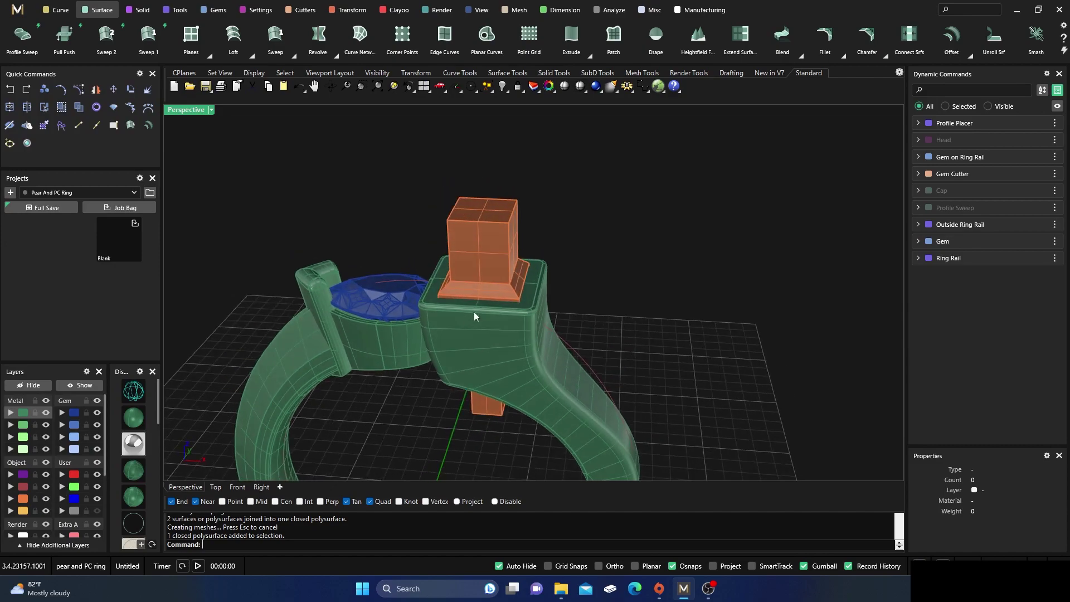
{"action": "left_click", "coordinate": [140, 10]}
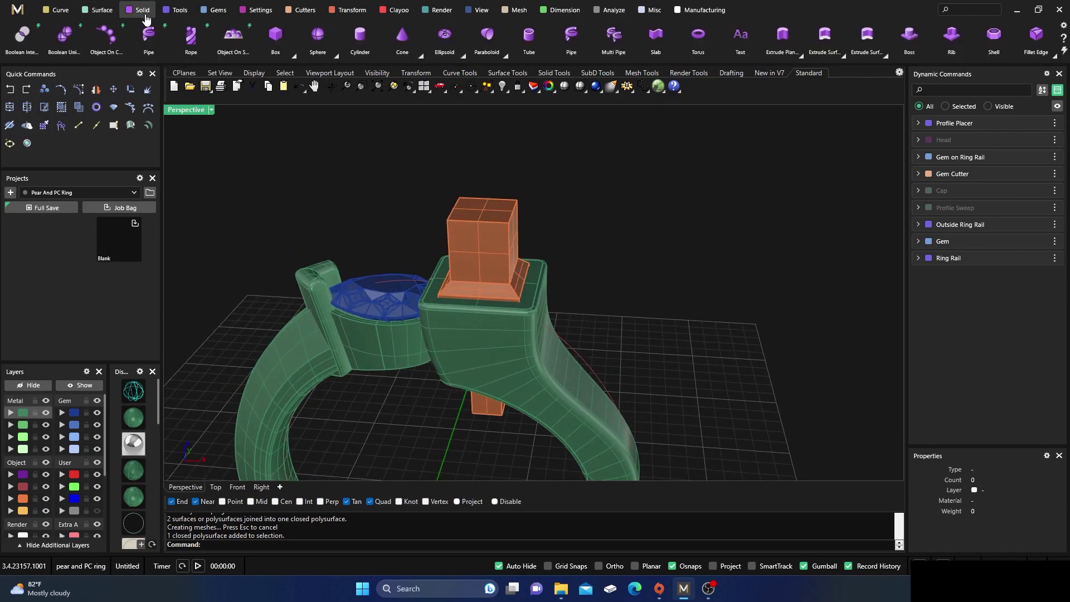
{"action": "left_click", "coordinate": [64, 37]}
{"action": "left_click", "coordinate": [480, 340]}
{"action": "key", "text": "Return"}
{"action": "left_click", "coordinate": [476, 242]}
{"action": "key", "text": "Return"}
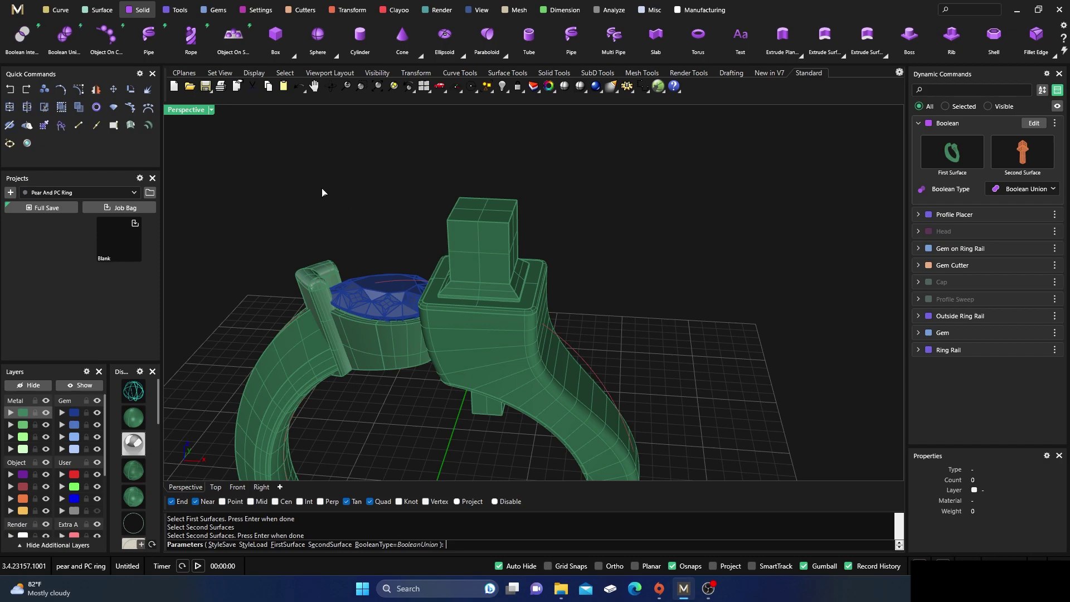
{"action": "key", "text": "Escape"}
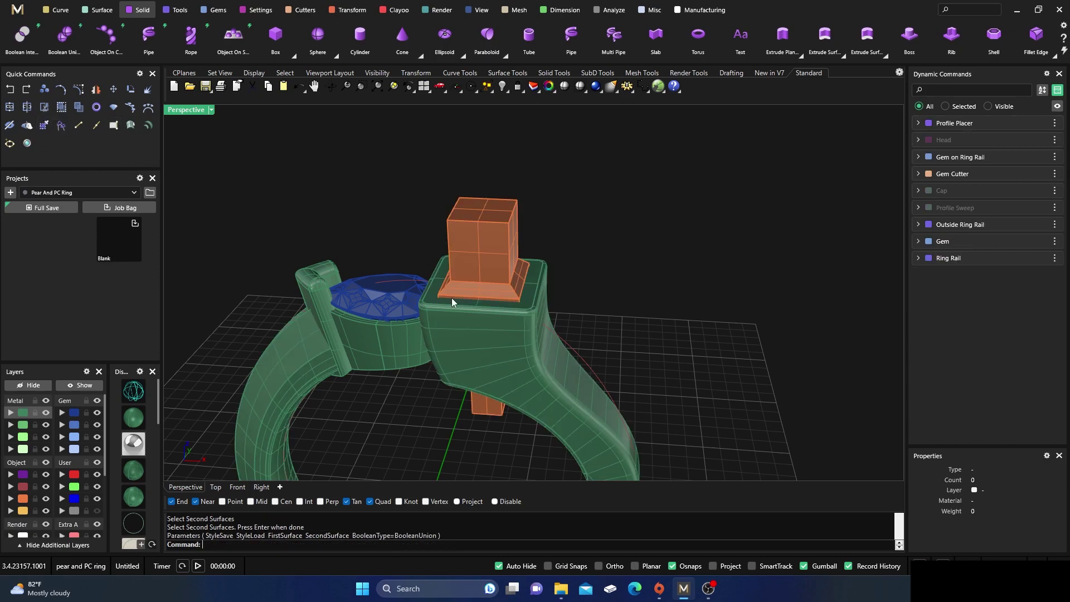
Check the surface normal directions of the joined shank and princess-cut block
{"action": "left_click", "coordinate": [451, 301]}
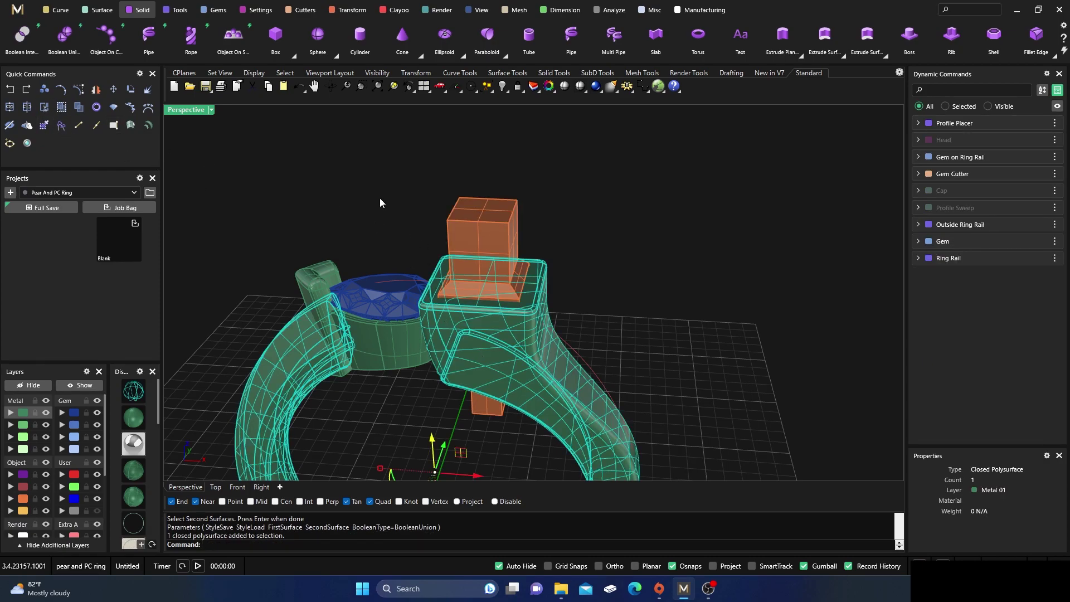
{"action": "key", "text": "Return"}
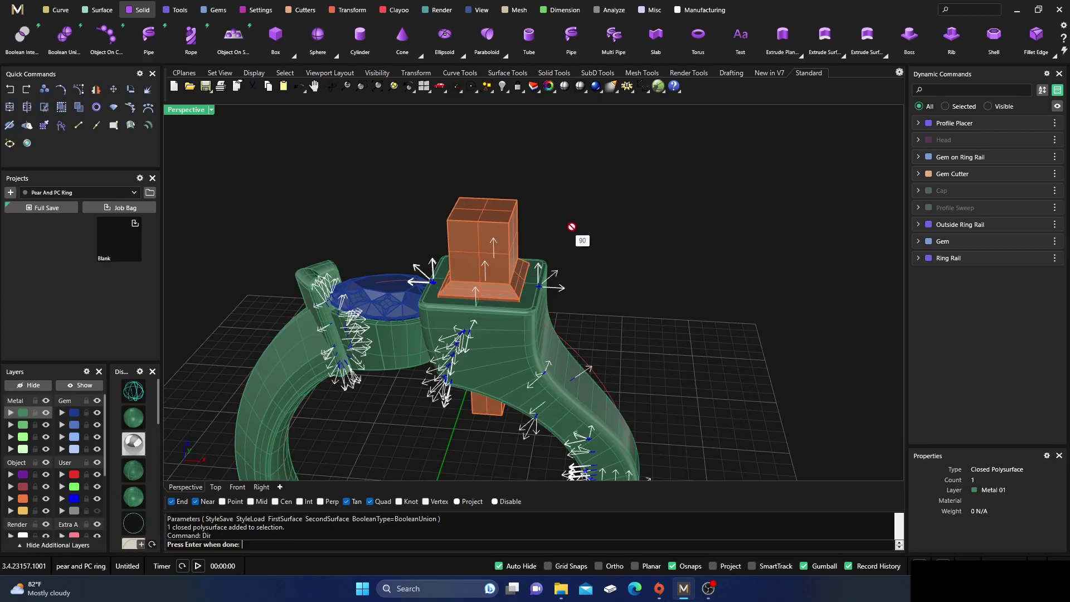
{"action": "key", "text": "Return"}
{"action": "right_click_drag", "start_coordinate": [626, 313], "coordinate": [614, 296]}
{"action": "left_click", "coordinate": [610, 294]}
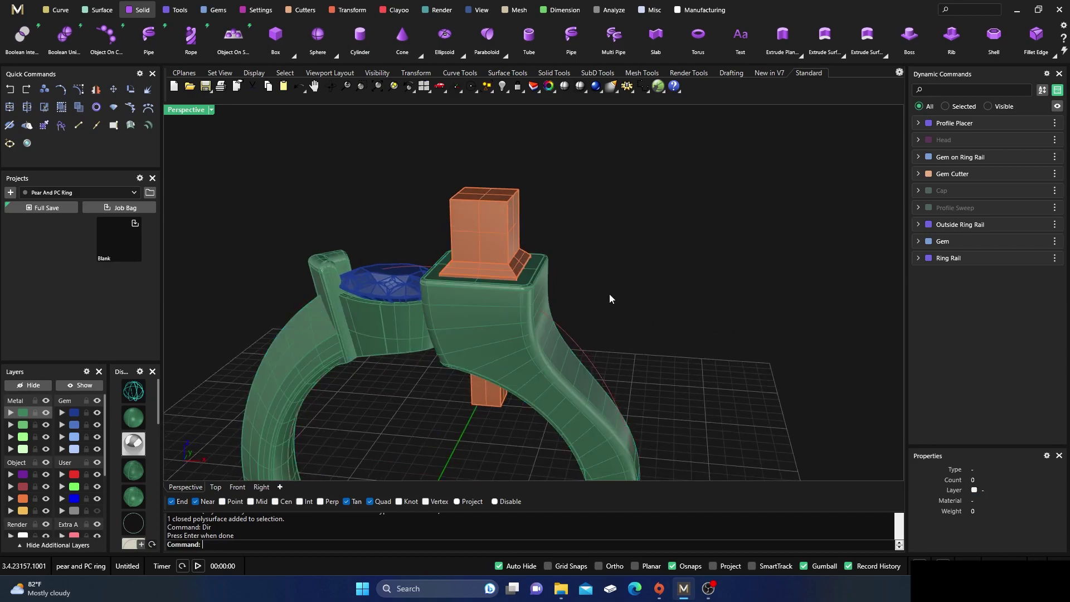
Subtract the princess-cut gem cutter from the joined shank and block with a Boolean Difference
{"action": "scroll", "coordinate": [61, 38], "scroll_direction": "up", "scroll_amount": 2}
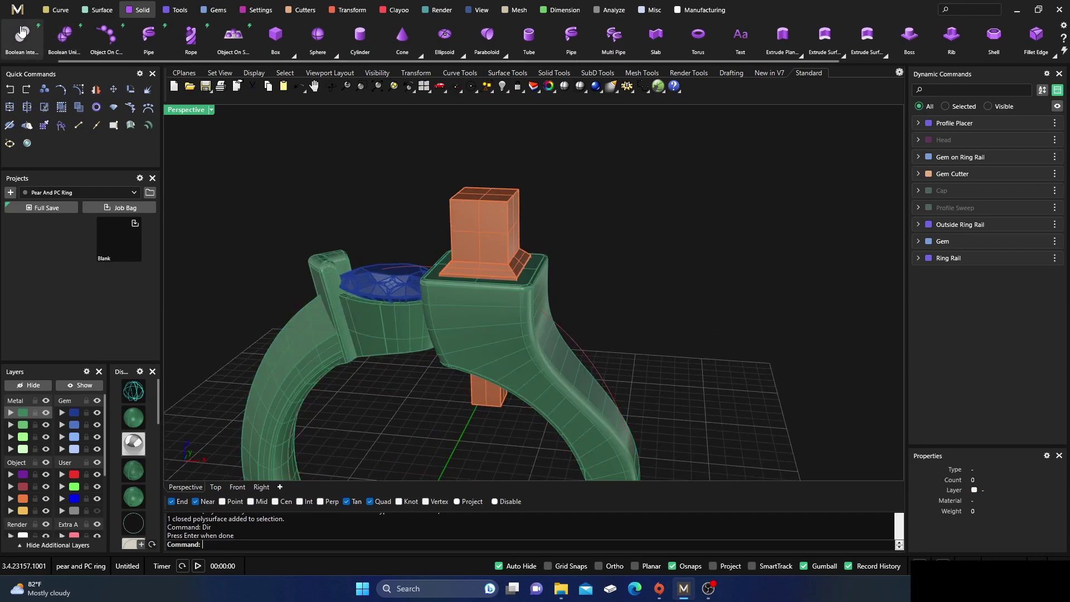
{"action": "left_click", "coordinate": [61, 38]}
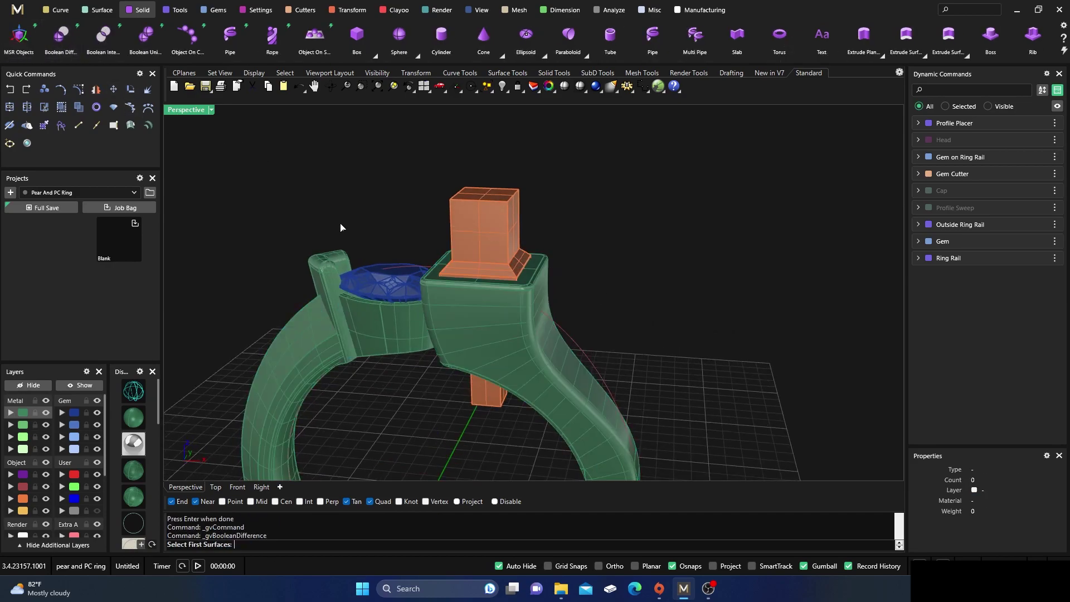
{"action": "left_click", "coordinate": [483, 335]}
{"action": "key", "text": "Return"}
{"action": "left_click", "coordinate": [491, 226]}
{"action": "key", "text": "Return"}
{"action": "right_click_drag", "start_coordinate": [498, 231], "coordinate": [487, 322]}
{"action": "scroll", "coordinate": [478, 344], "scroll_direction": "up", "scroll_amount": 6}
{"action": "key", "text": "Return"}
{"action": "key", "text": "Return"}
{"action": "scroll", "coordinate": [490, 285], "scroll_direction": "up", "scroll_amount": 4}
Delete the uncut shank-and-block polysurface that overlaps the Boolean Difference result
{"action": "left_click", "coordinate": [487, 322]}
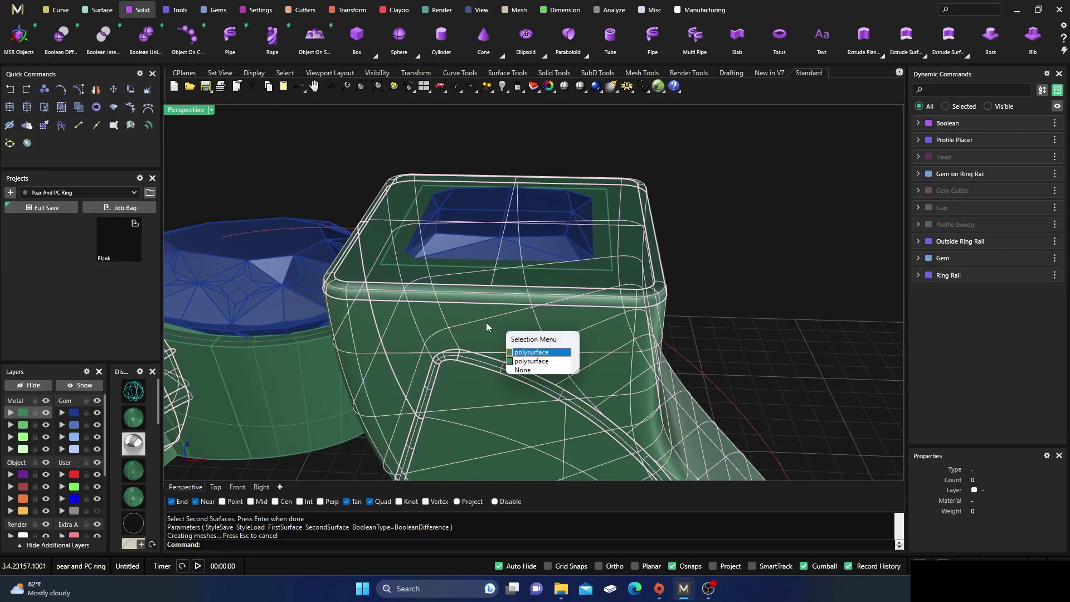
{"action": "left_click", "coordinate": [537, 362]}
{"action": "key", "text": "Delete"}
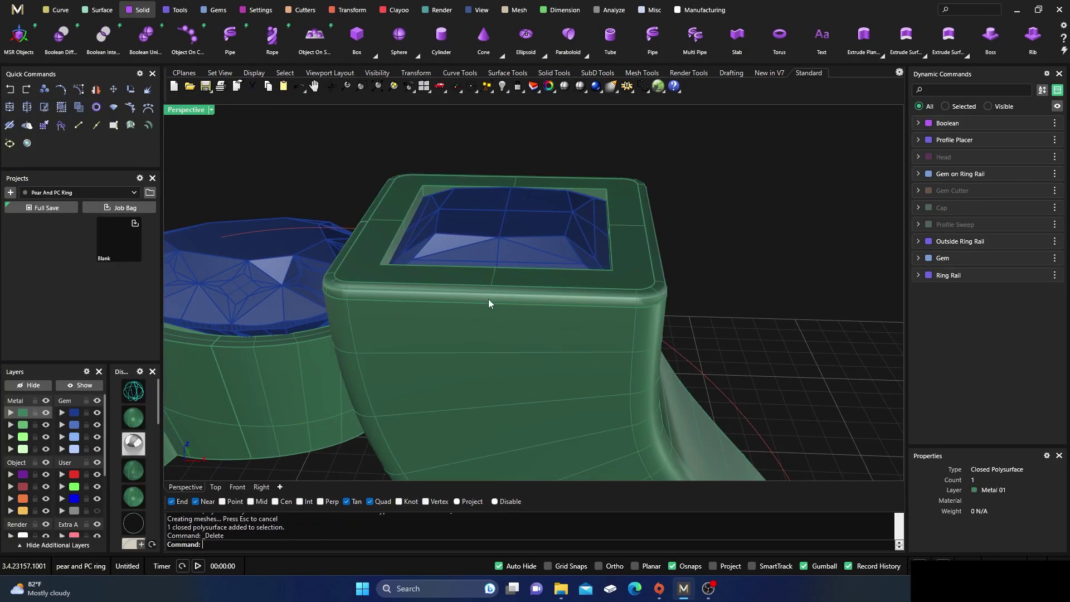
Blend the edges of the gem seat opening on top of the princess-cut block, chain-selecting them with a 0.2 radius
{"action": "scroll", "coordinate": [489, 289], "scroll_direction": "down", "scroll_amount": 3}
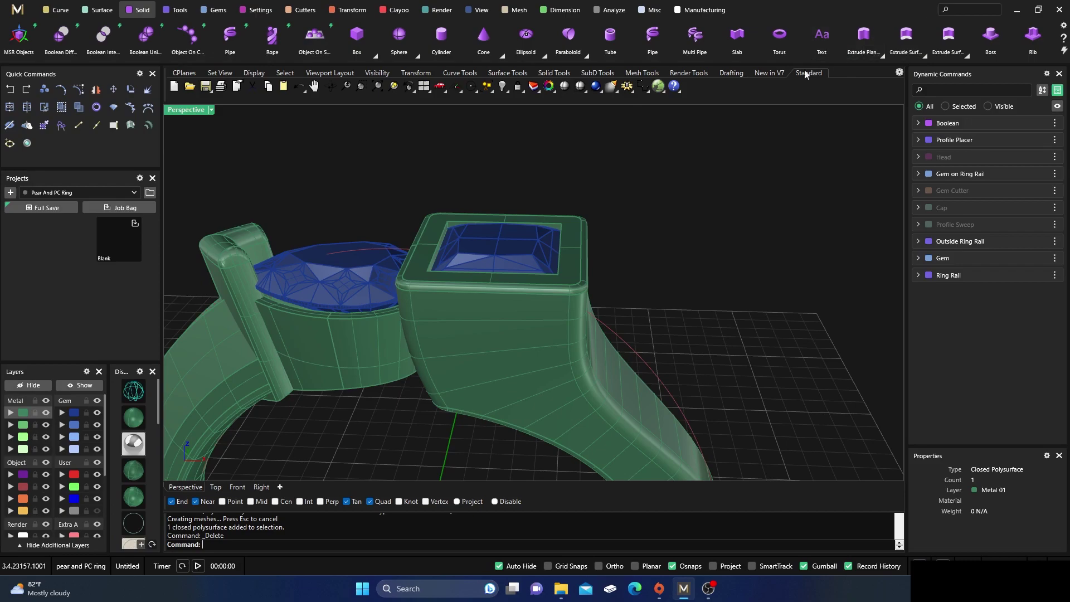
{"action": "scroll", "coordinate": [486, 235], "scroll_direction": "up", "scroll_amount": 4}
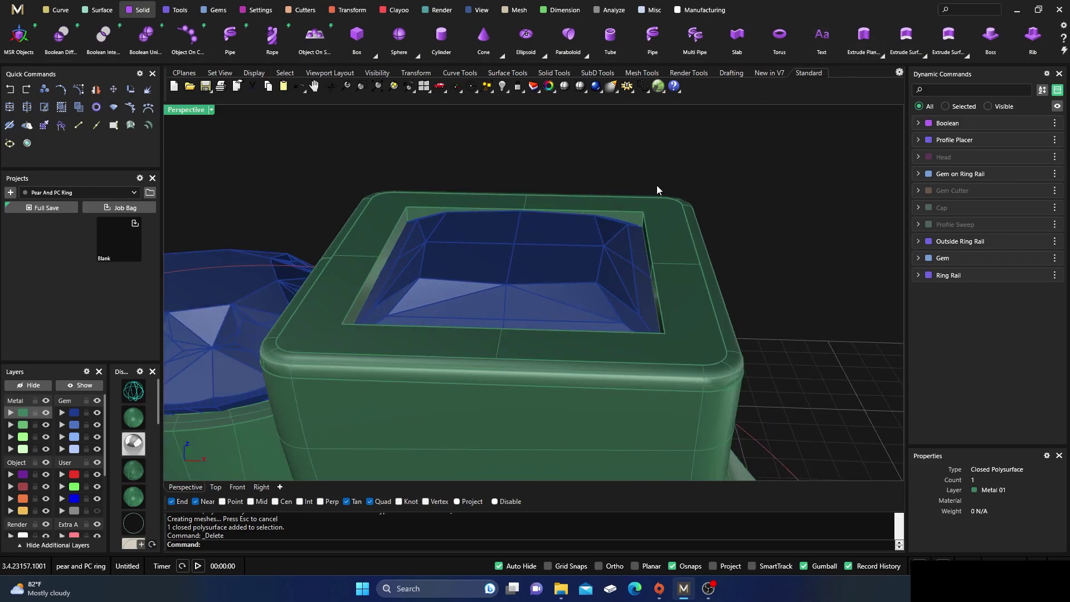
{"action": "left_click", "coordinate": [883, 58]}
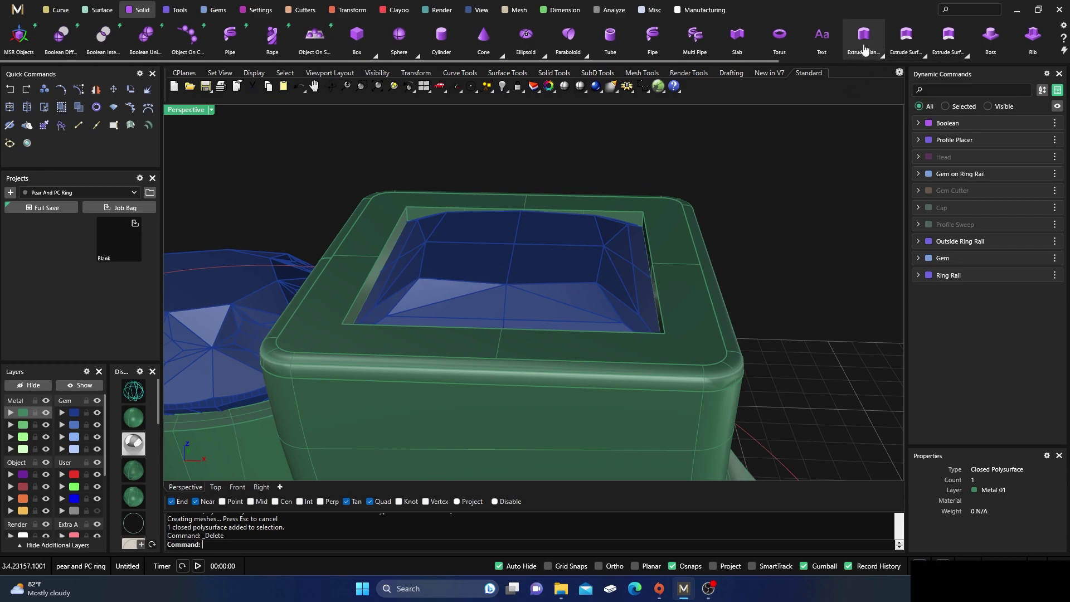
{"action": "scroll", "coordinate": [866, 49], "scroll_direction": "down", "scroll_amount": 3}
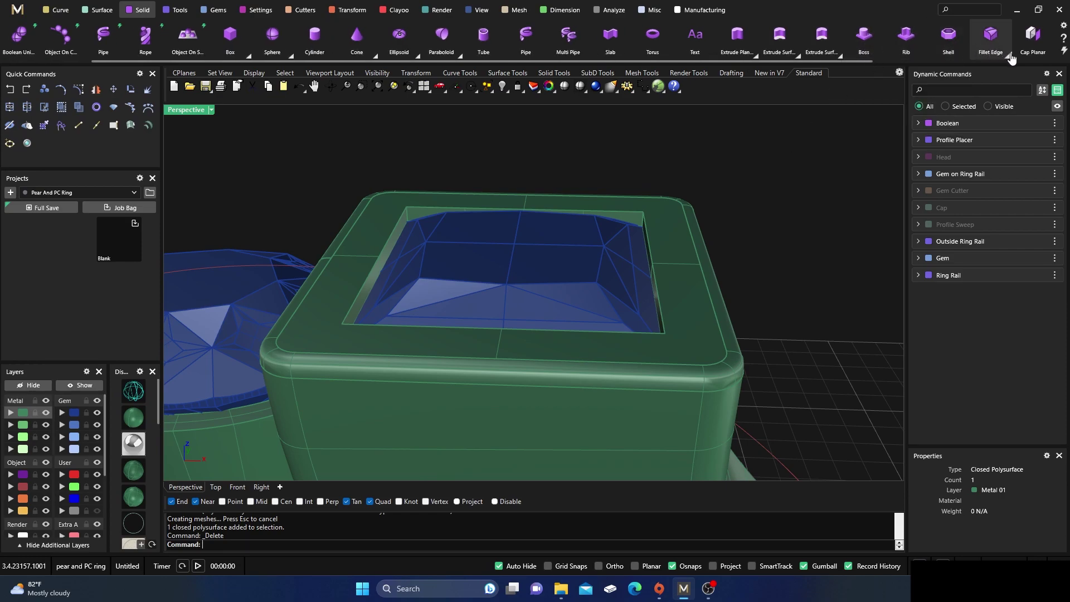
{"action": "left_click", "coordinate": [991, 38]}
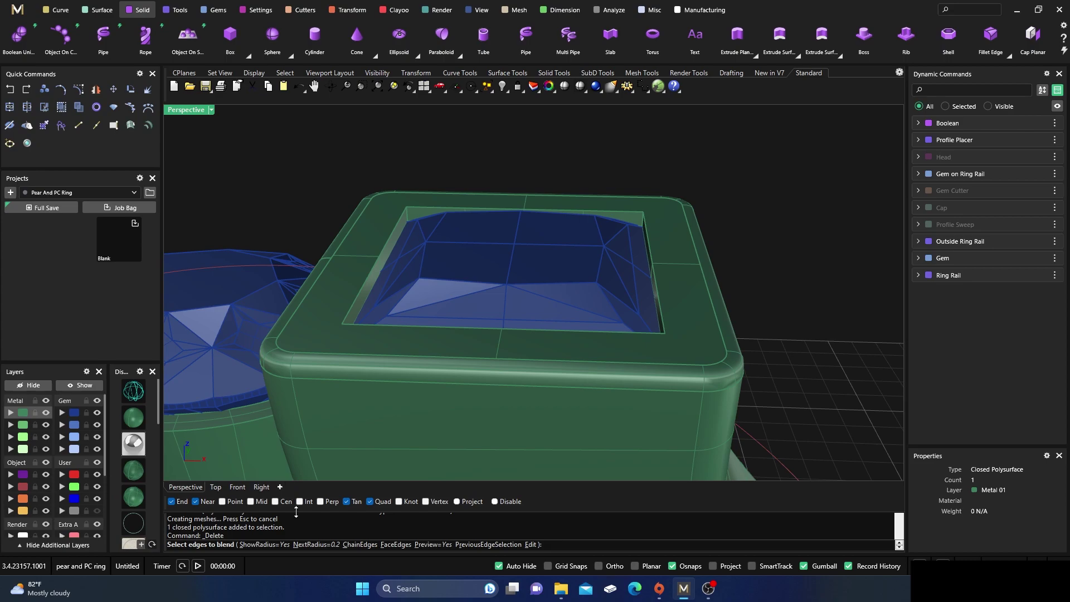
{"action": "left_click", "coordinate": [349, 545]}
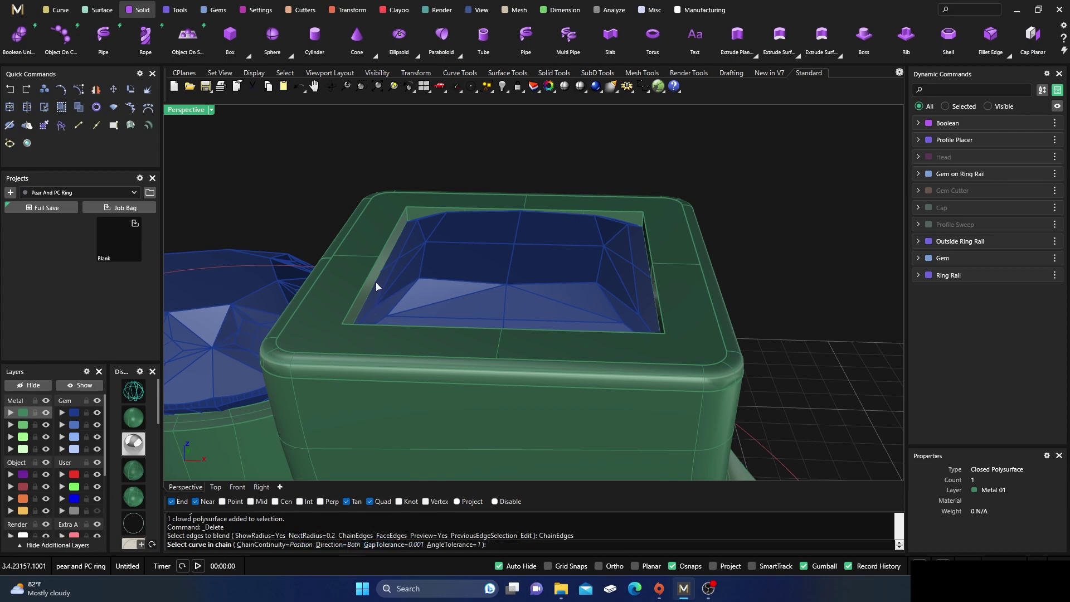
{"action": "left_click", "coordinate": [377, 263]}
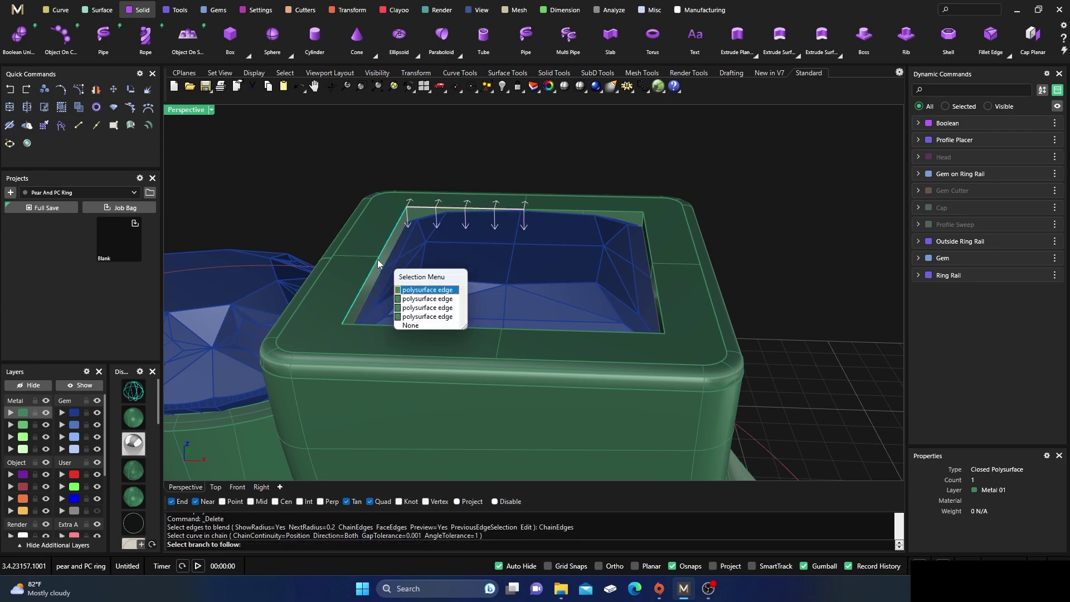
{"action": "left_click", "coordinate": [437, 294]}
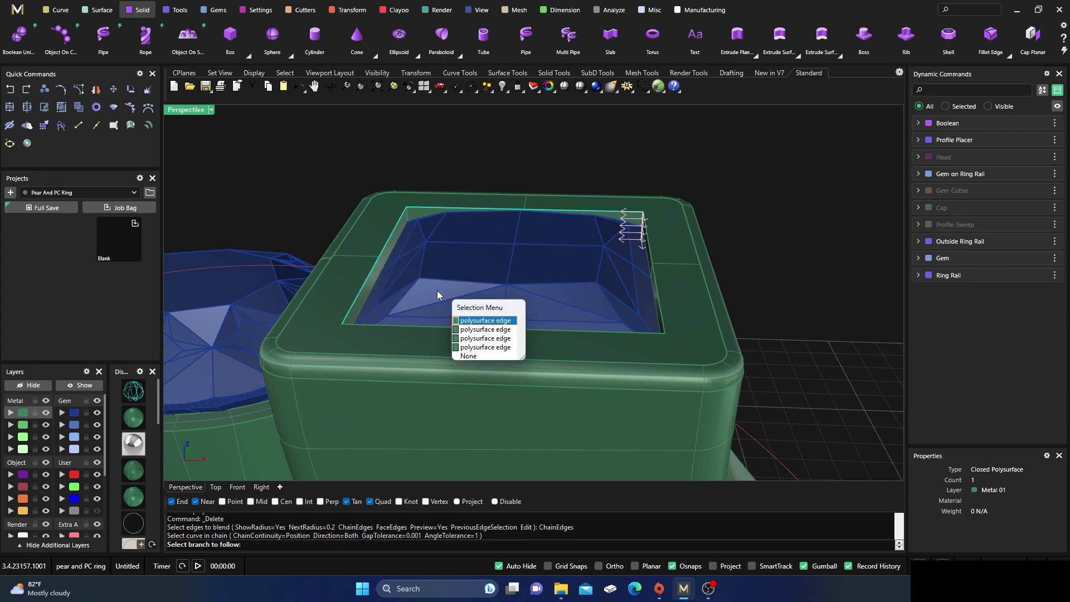
{"action": "left_click", "coordinate": [485, 331]}
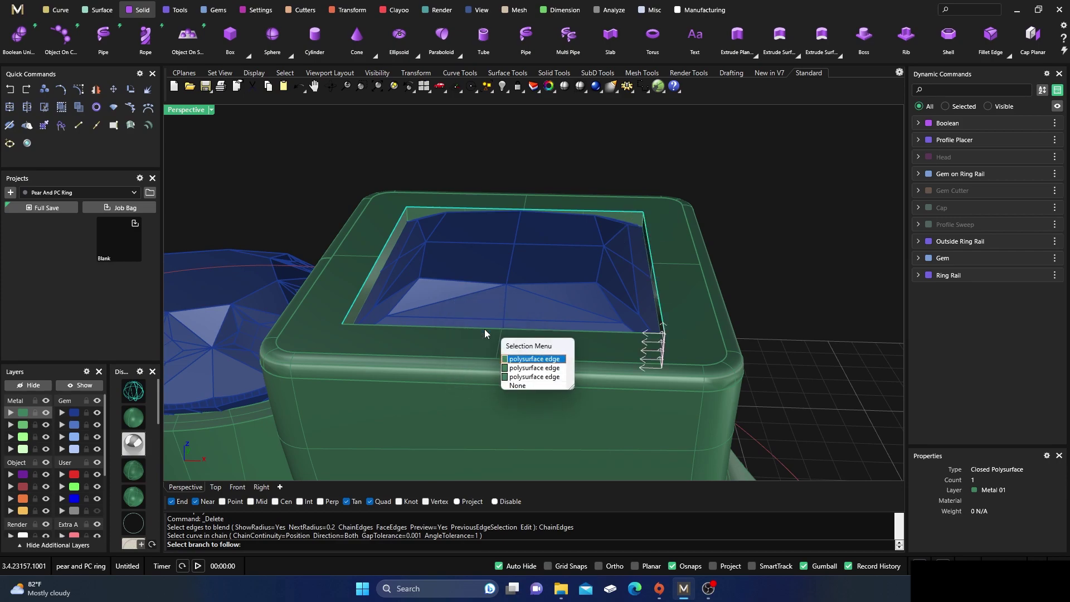
{"action": "left_click", "coordinate": [518, 368]}
{"action": "key", "text": "Return"}
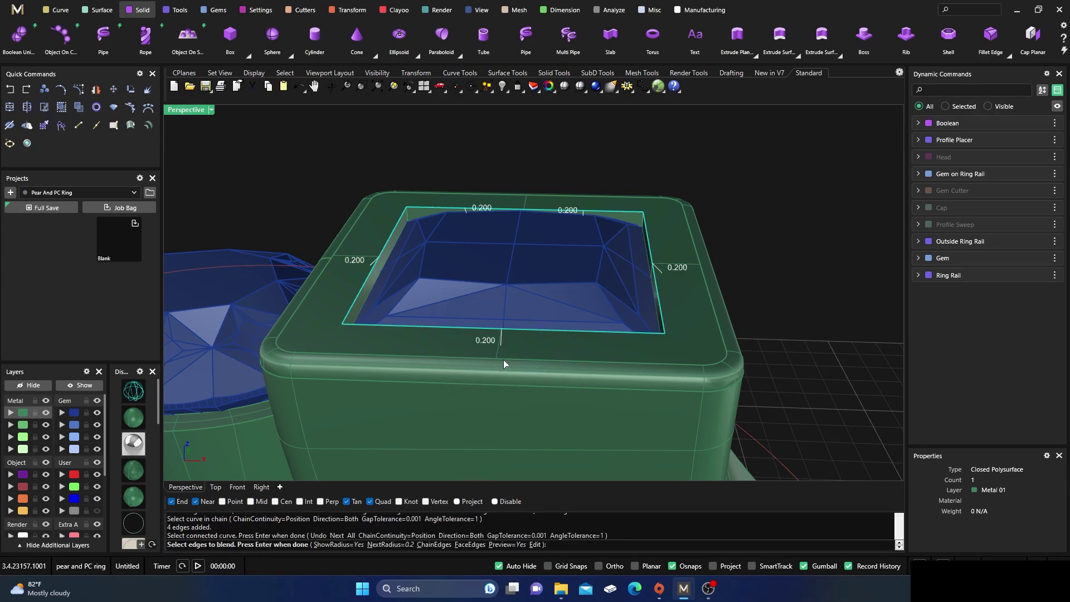
{"action": "key", "text": "Return"}
{"action": "key", "text": "Return"}
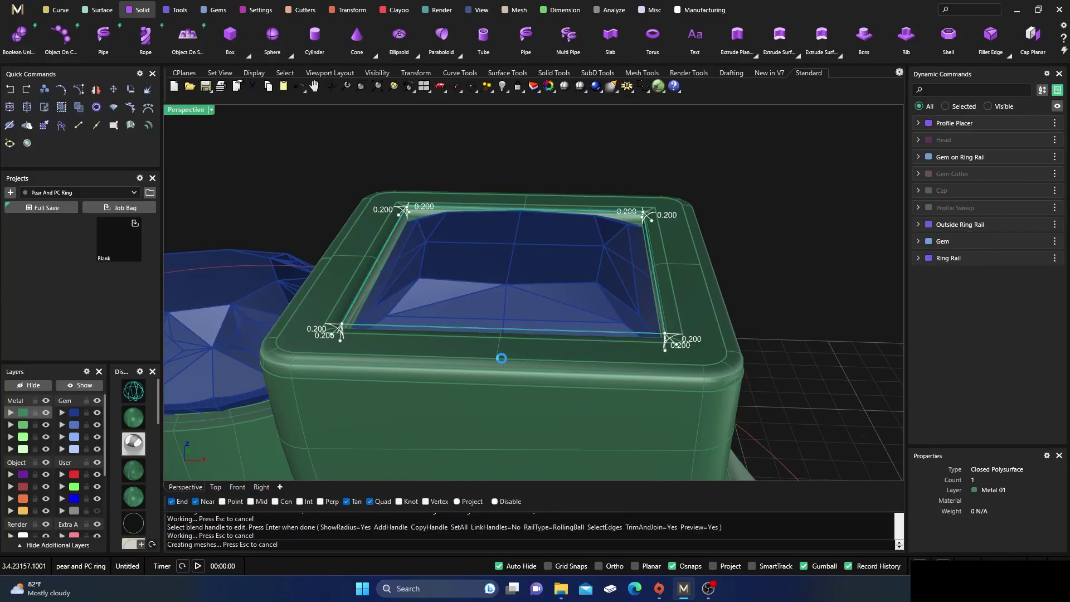
Examine the blended gem opening, the underside of both heads and the whole ring
{"action": "right_click_drag", "start_coordinate": [536, 184], "coordinate": [571, 247]}
{"action": "scroll", "coordinate": [524, 213], "scroll_direction": "down", "scroll_amount": 5}
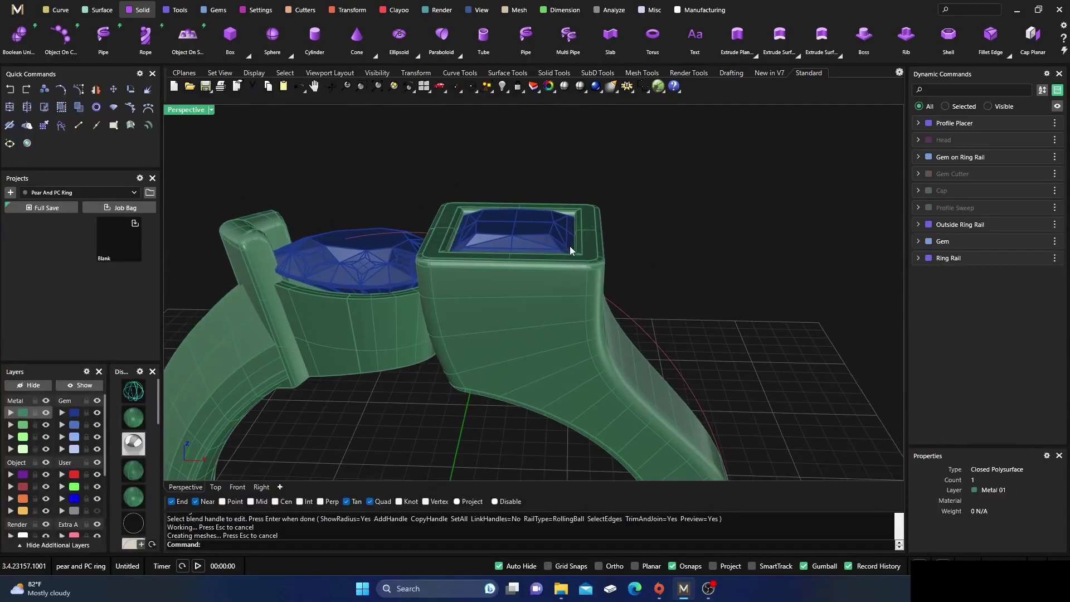
{"action": "scroll", "coordinate": [571, 248], "scroll_direction": "down", "scroll_amount": 4}
{"action": "right_click_drag", "start_coordinate": [513, 375], "coordinate": [473, 312]}
{"action": "scroll", "coordinate": [435, 306], "scroll_direction": "up", "scroll_amount": 2}
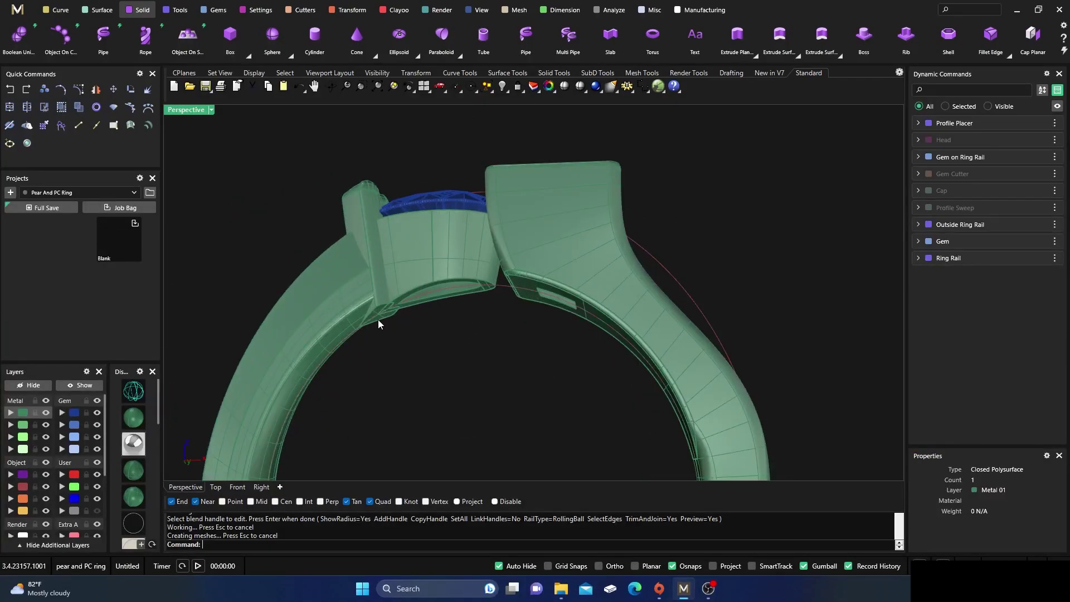
{"action": "scroll", "coordinate": [459, 269], "scroll_direction": "down", "scroll_amount": 5}
{"action": "right_click_drag", "start_coordinate": [461, 271], "coordinate": [470, 366]}
{"action": "scroll", "coordinate": [470, 365], "scroll_direction": "down", "scroll_amount": 5}
{"action": "scroll", "coordinate": [472, 357], "scroll_direction": "up", "scroll_amount": 4}
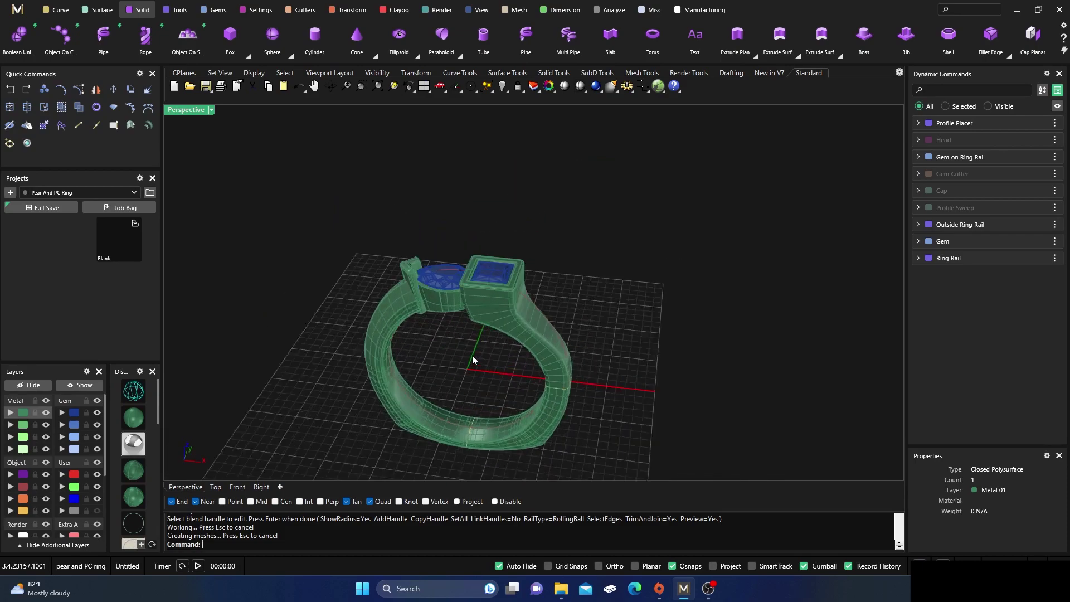
{"action": "scroll", "coordinate": [473, 357], "scroll_direction": "up", "scroll_amount": 2}
{"action": "scroll", "coordinate": [431, 366], "scroll_direction": "up", "scroll_amount": 1}
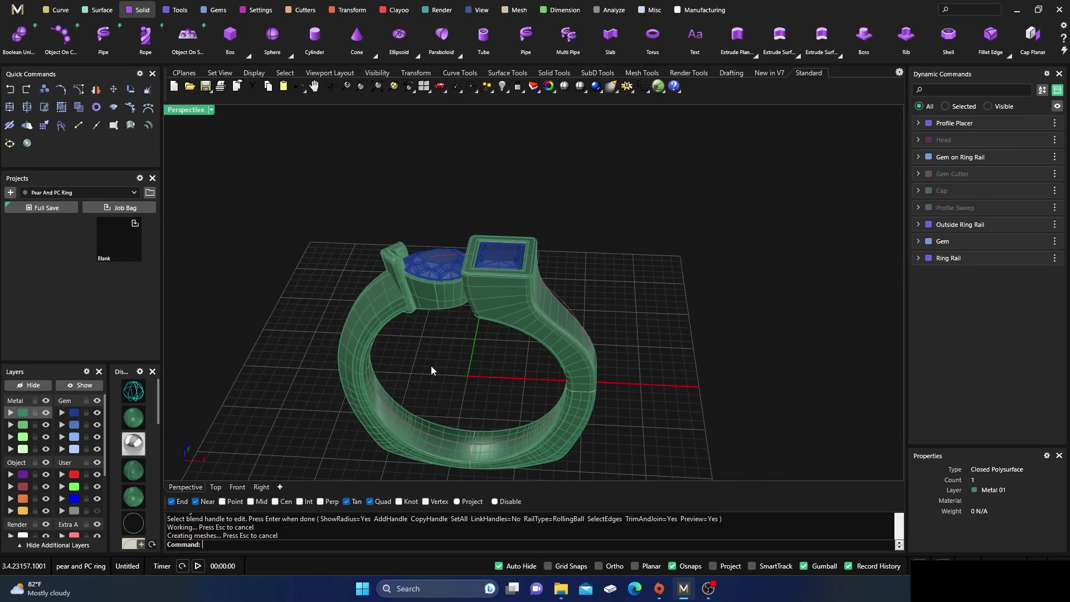
Preview the ring in the rendered metal display mode, return to the shaded display and inspect the shank profile
{"action": "left_click", "coordinate": [134, 446]}
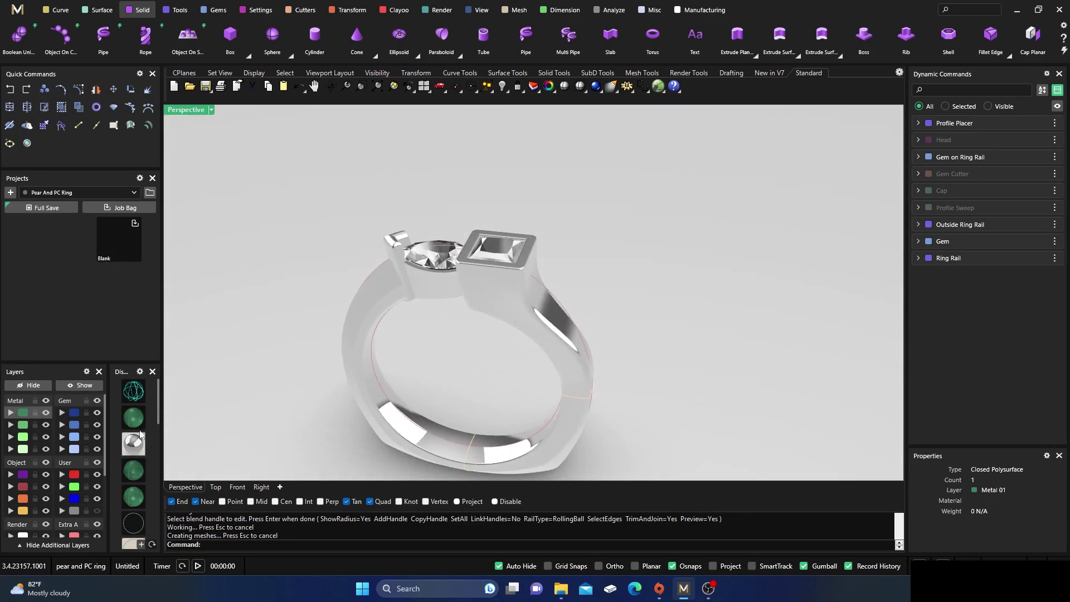
{"action": "left_click", "coordinate": [143, 471]}
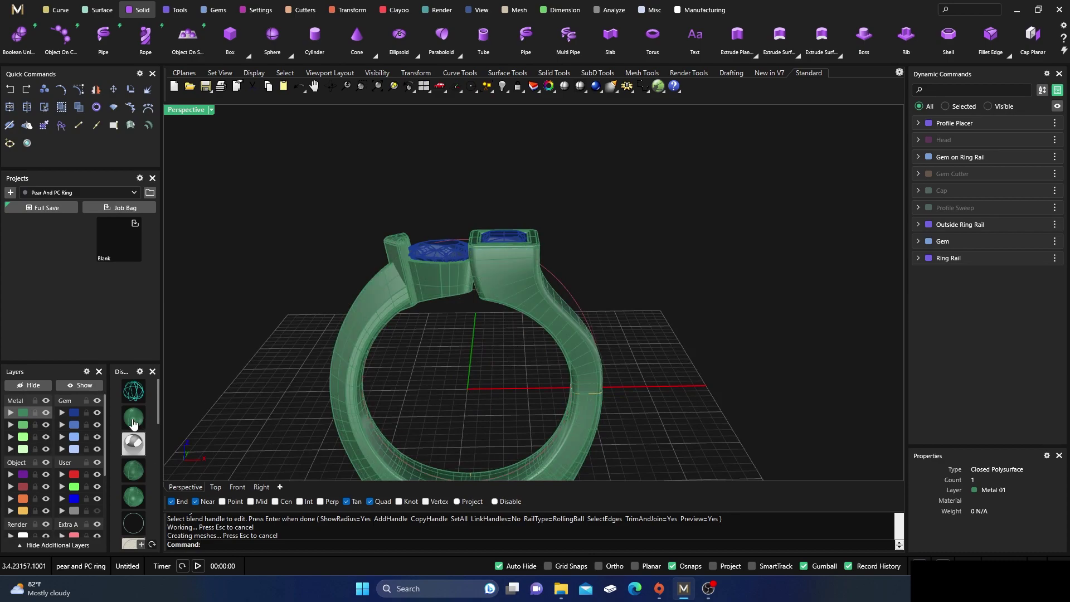
{"action": "right_click_drag", "start_coordinate": [497, 343], "coordinate": [458, 331]}
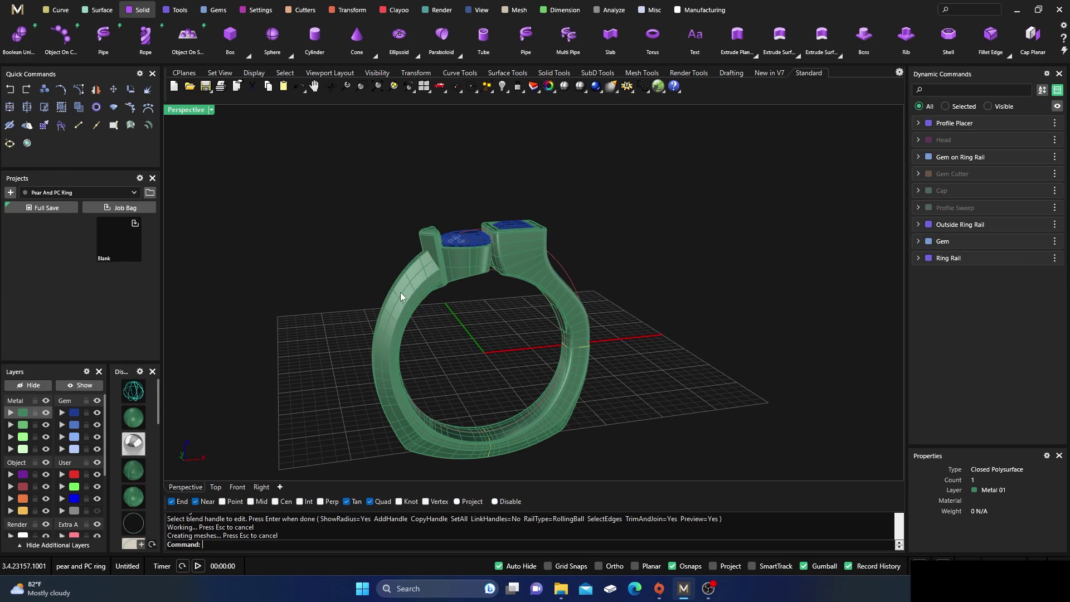
{"action": "scroll", "coordinate": [382, 360], "scroll_direction": "up", "scroll_amount": 2}
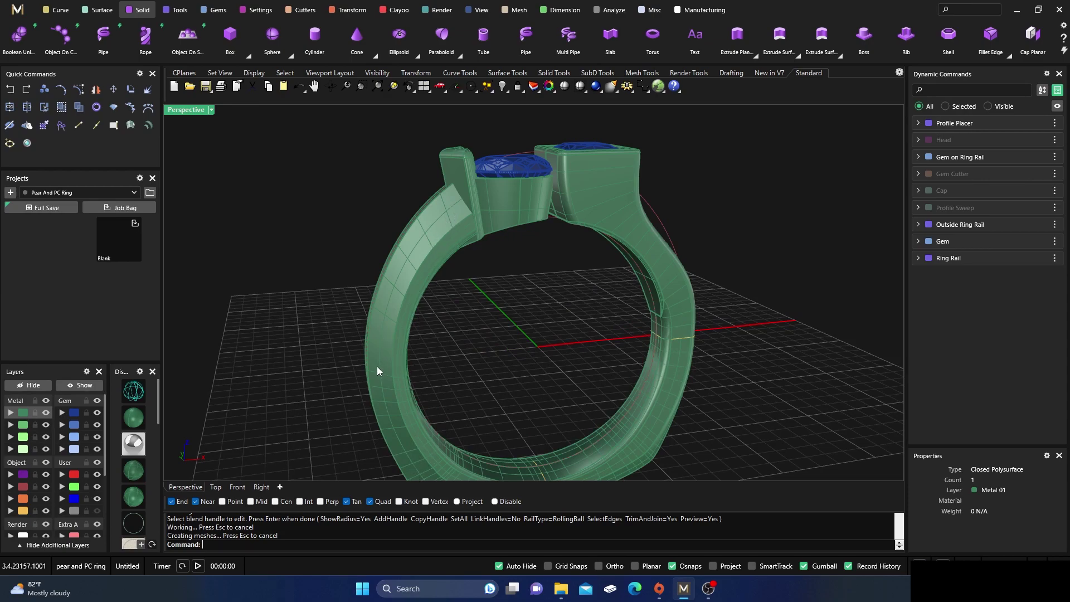
{"action": "scroll", "coordinate": [441, 269], "scroll_direction": "down", "scroll_amount": 3}
{"action": "right_click_drag", "start_coordinate": [441, 305], "coordinate": [446, 345]}
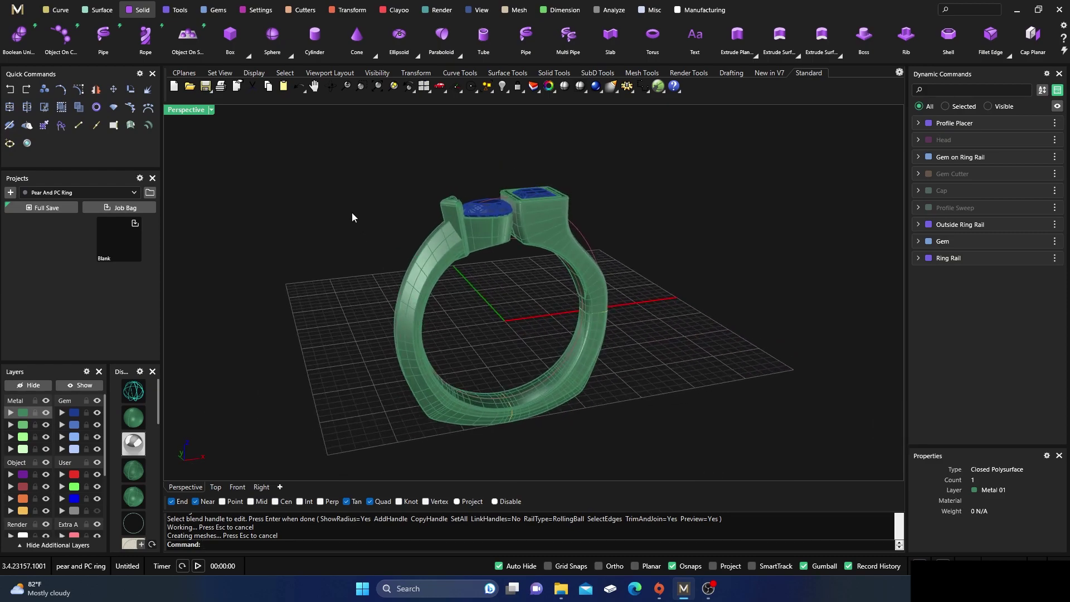
Extract a lengthwise isocurve from the shank's outer surface beside the pear head, at about U 0.92, V 0.51 with a 90° angle
{"action": "scroll", "coordinate": [440, 286], "scroll_direction": "up", "scroll_amount": 2}
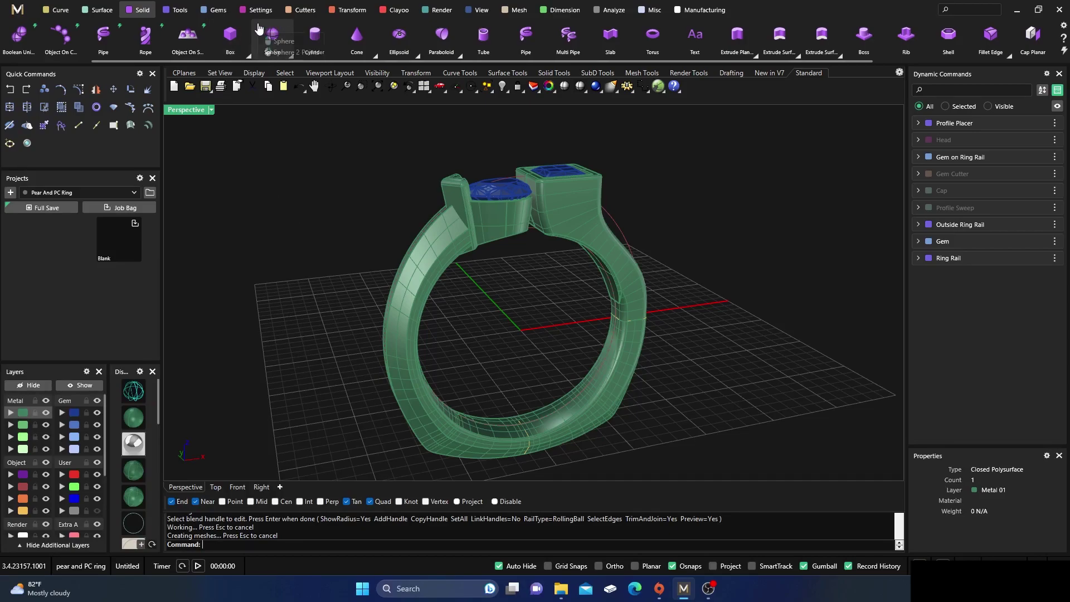
{"action": "left_click", "coordinate": [59, 12]}
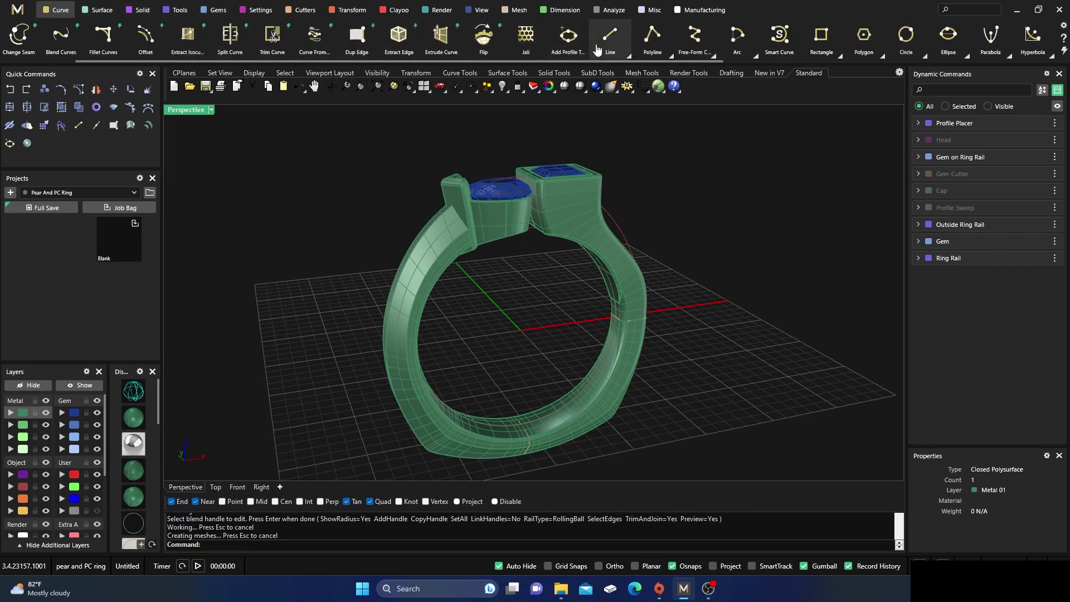
{"action": "left_click", "coordinate": [188, 35]}
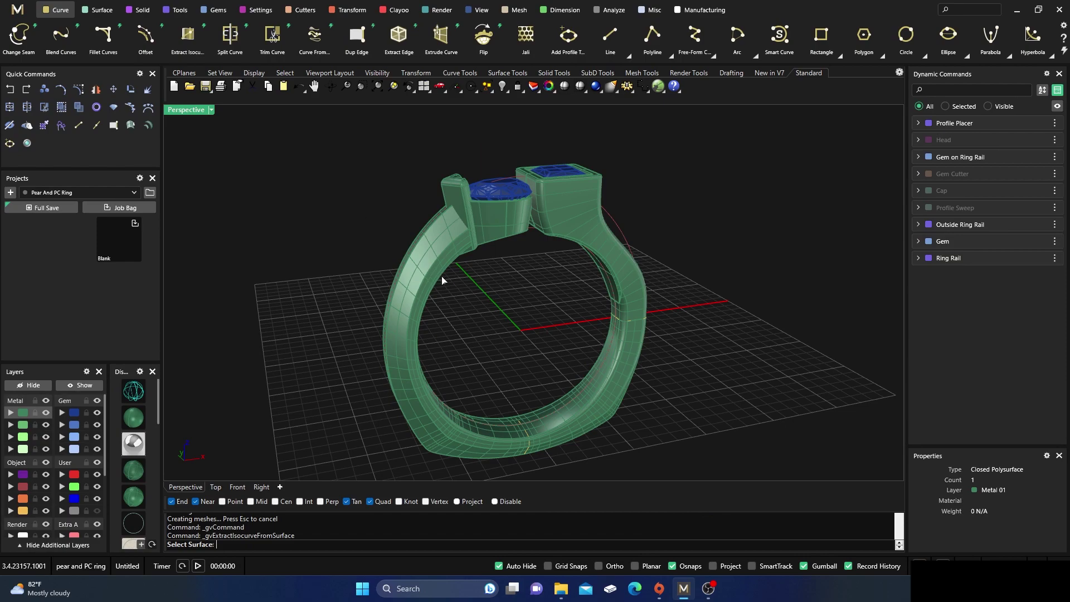
{"action": "scroll", "coordinate": [445, 279], "scroll_direction": "up", "scroll_amount": 5}
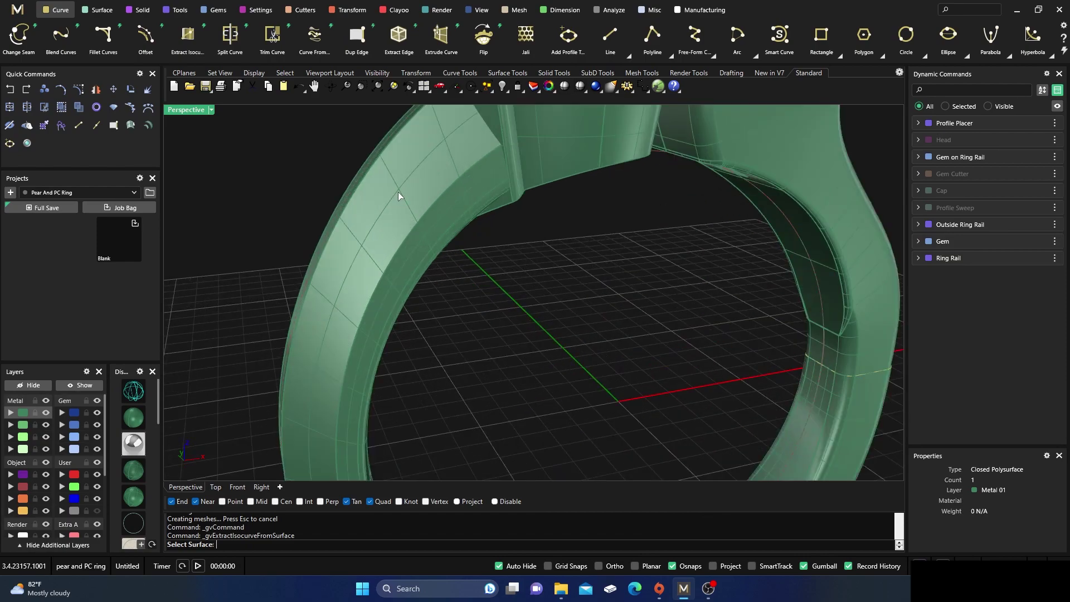
{"action": "left_click", "coordinate": [398, 191]}
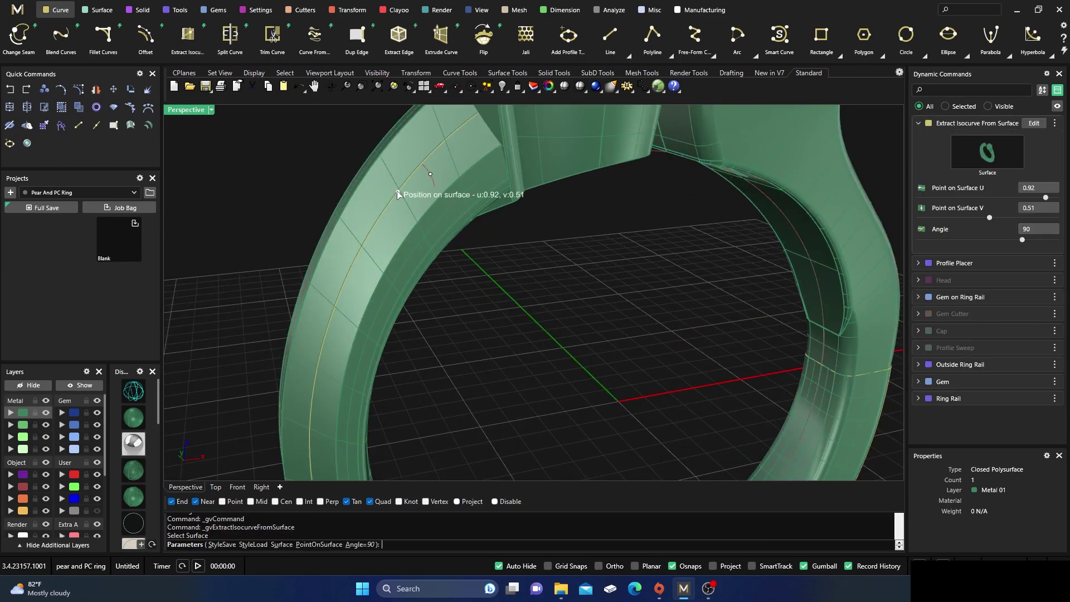
{"action": "left_click", "coordinate": [399, 192]}
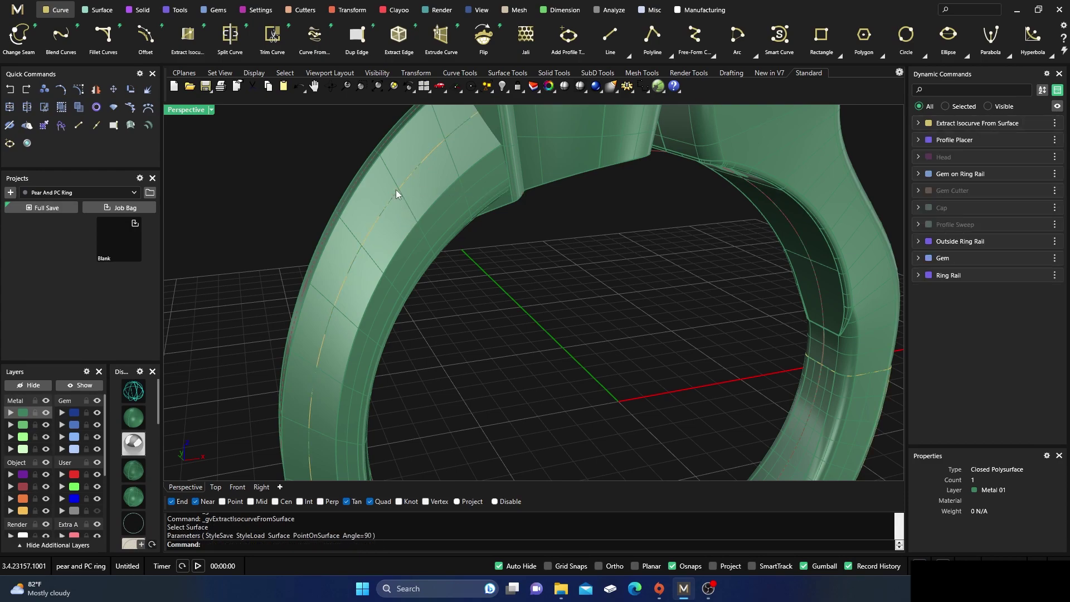
Place gems with Gem on Curve along the extracted isocurve on the shank, using the ring body as the target object
{"action": "left_click", "coordinate": [396, 191]}
{"action": "left_click", "coordinate": [441, 218]}
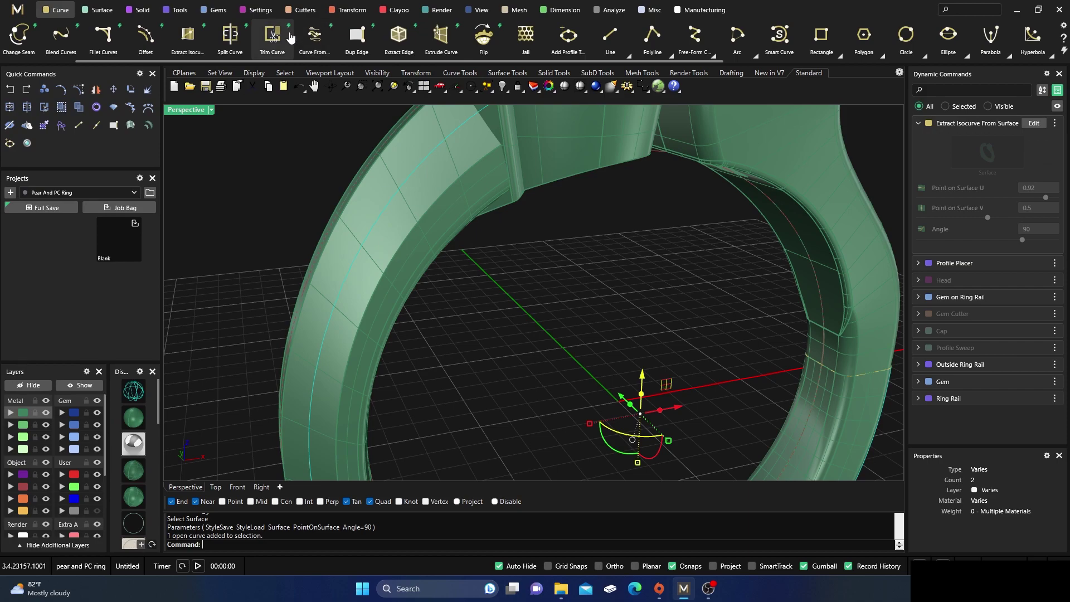
{"action": "left_click", "coordinate": [214, 10]}
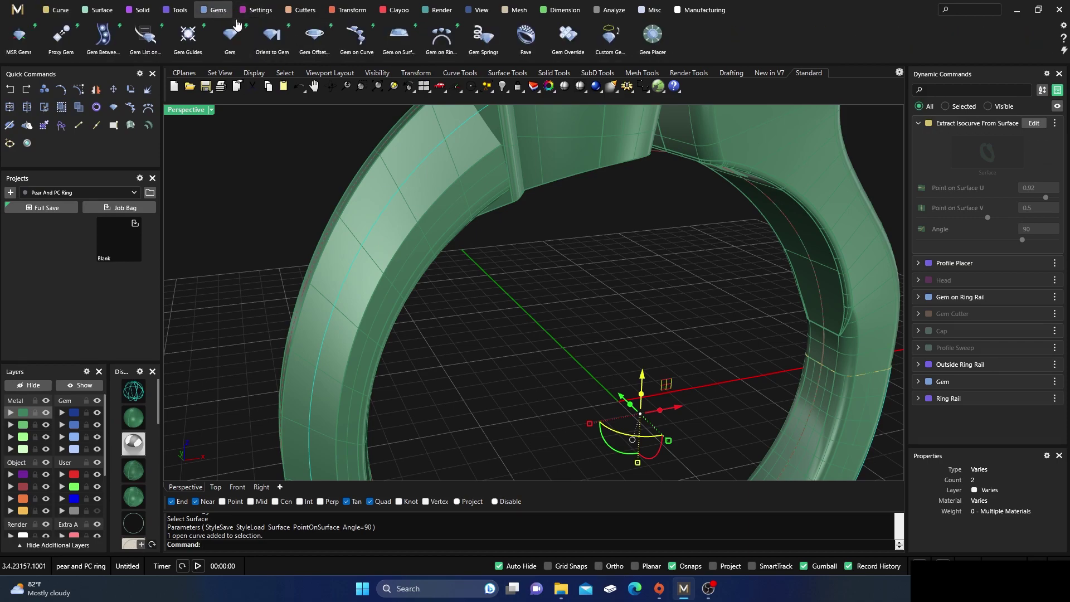
{"action": "left_click", "coordinate": [357, 36]}
{"action": "scroll", "coordinate": [970, 267], "scroll_direction": "up", "scroll_amount": 2}
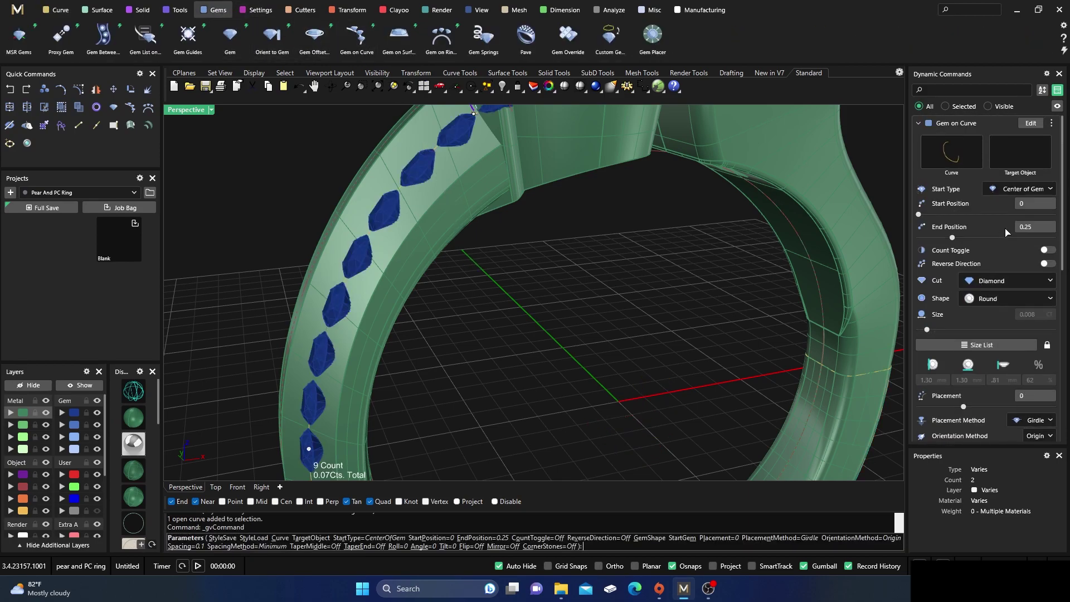
{"action": "left_click", "coordinate": [1020, 161]}
{"action": "left_click", "coordinate": [465, 200]}
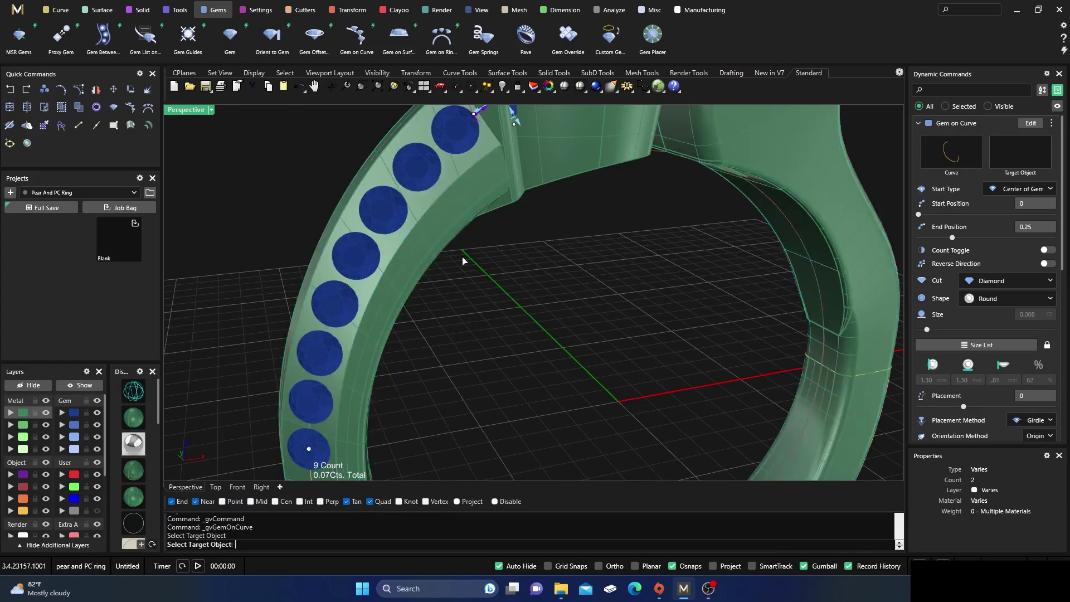
Extend the gem row down the side of the shank to an end position of about 0.43
{"action": "scroll", "coordinate": [483, 318], "scroll_direction": "down", "scroll_amount": 5}
{"action": "right_click_drag", "start_coordinate": [483, 318], "coordinate": [487, 358]}
{"action": "scroll", "coordinate": [476, 292], "scroll_direction": "down", "scroll_amount": 5}
{"action": "scroll", "coordinate": [421, 357], "scroll_direction": "up", "scroll_amount": 5}
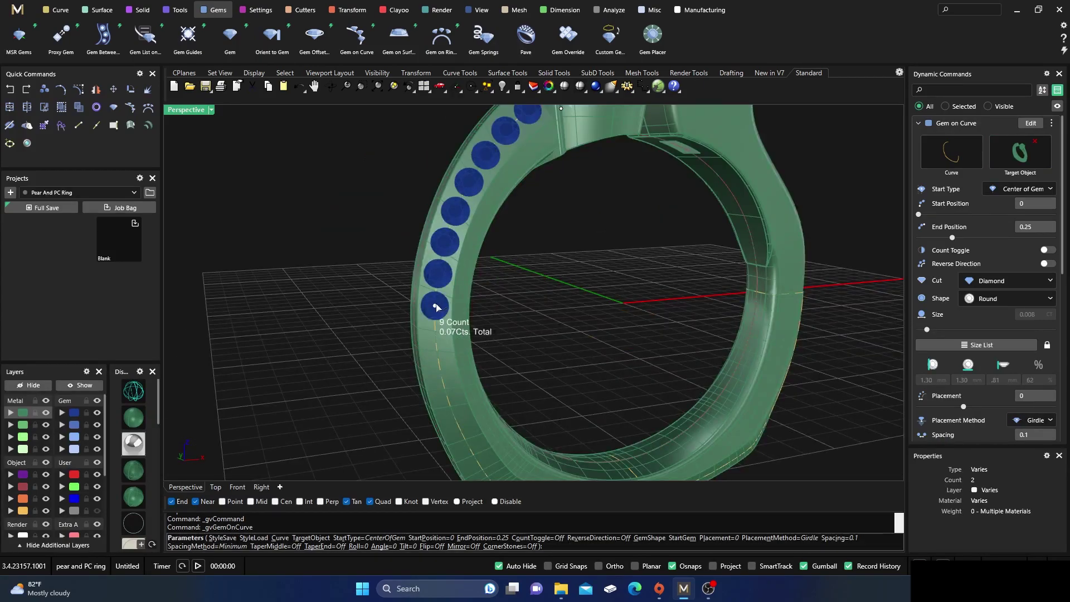
{"action": "left_click_drag", "start_coordinate": [437, 307], "coordinate": [487, 455]}
{"action": "scroll", "coordinate": [563, 294], "scroll_direction": "down", "scroll_amount": 5}
{"action": "right_click_drag", "start_coordinate": [565, 297], "coordinate": [542, 277]}
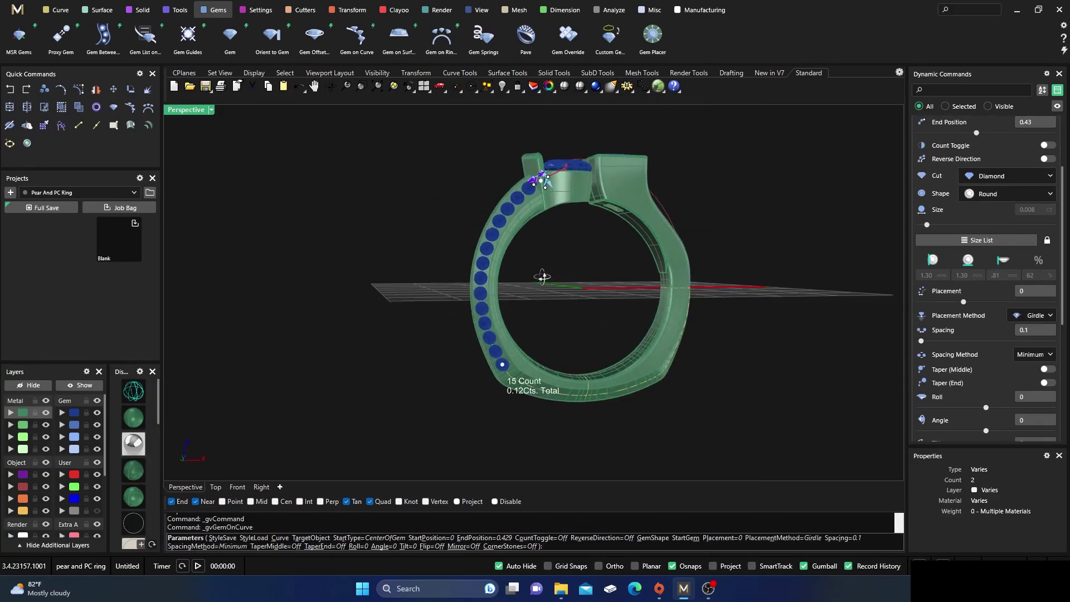
{"action": "scroll", "coordinate": [496, 379], "scroll_direction": "up", "scroll_amount": 5}
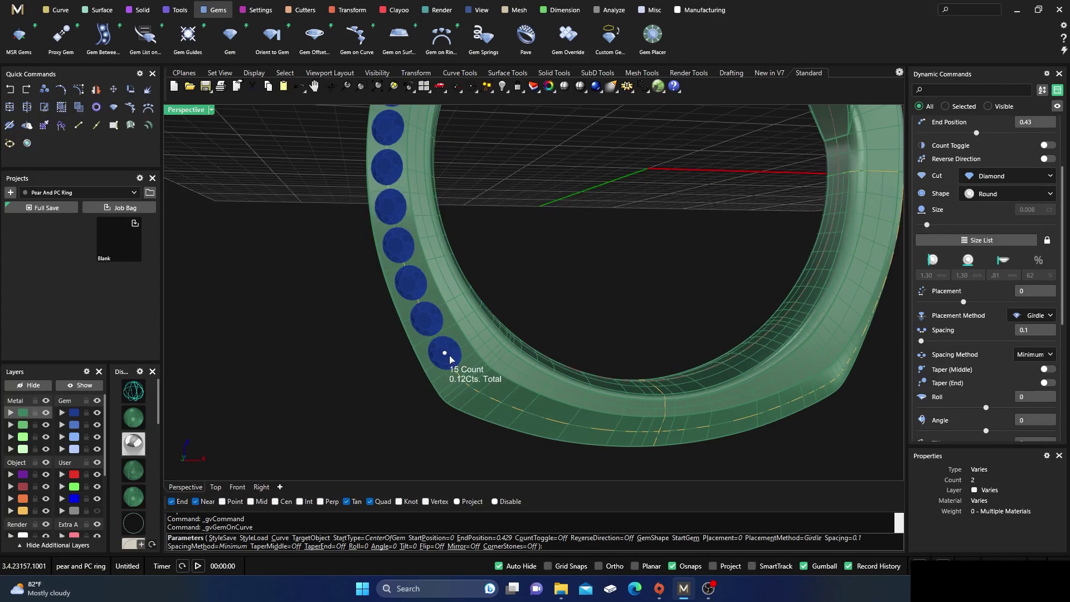
{"action": "scroll", "coordinate": [497, 355], "scroll_direction": "down", "scroll_amount": 6}
{"action": "right_click_drag", "start_coordinate": [516, 317], "coordinate": [526, 347]}
Pull the start of the gem row away from the head to a start position of about 0.05
{"action": "scroll", "coordinate": [529, 146], "scroll_direction": "up", "scroll_amount": 6}
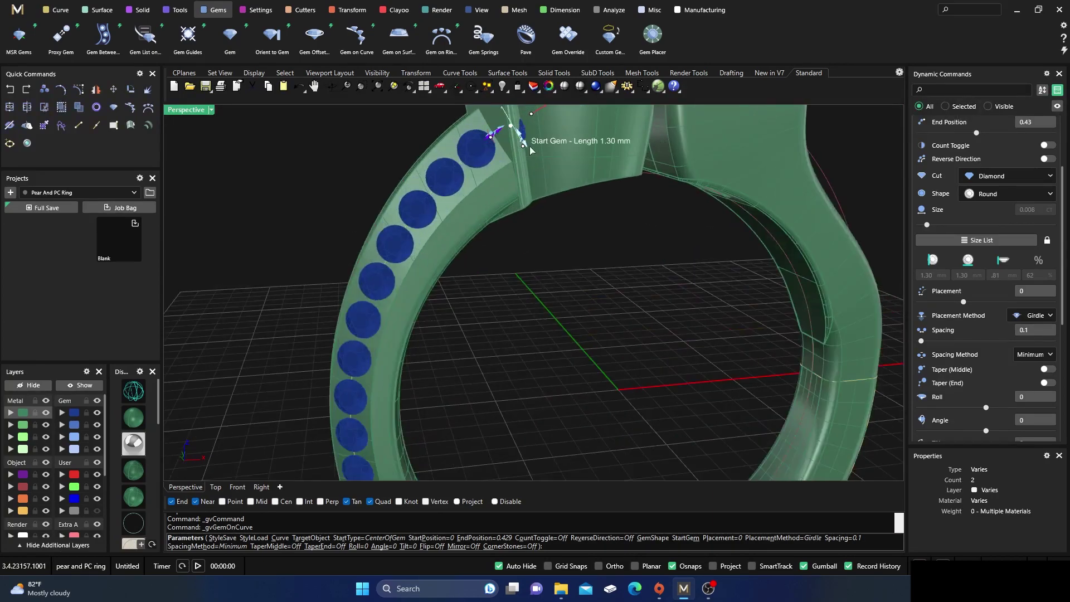
{"action": "left_click_drag", "start_coordinate": [485, 146], "coordinate": [463, 170]}
{"action": "scroll", "coordinate": [502, 270], "scroll_direction": "down", "scroll_amount": 5}
{"action": "right_click_drag", "start_coordinate": [502, 270], "coordinate": [450, 285]}
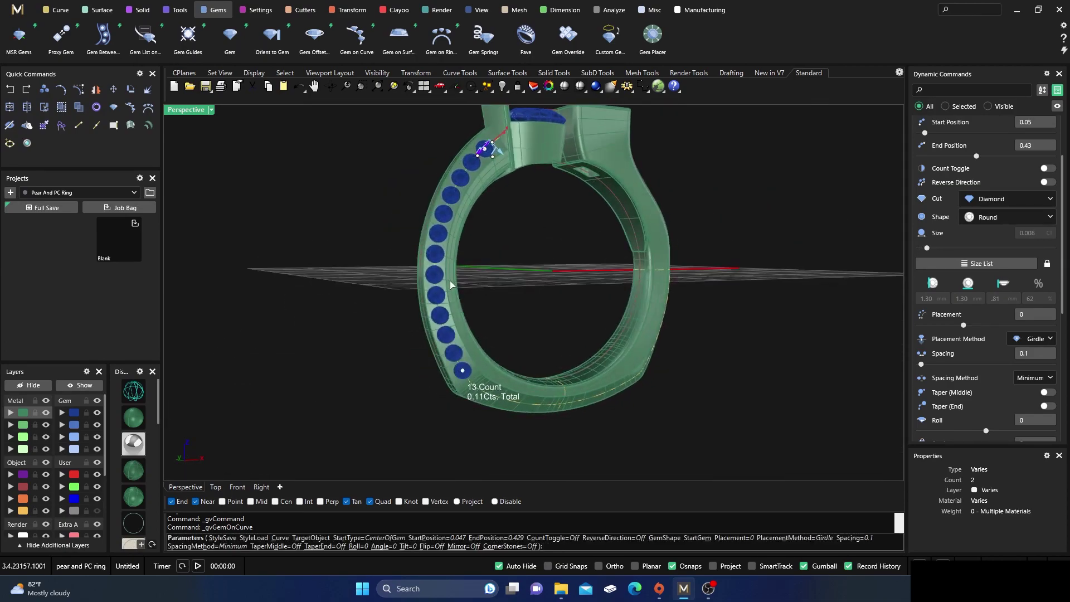
{"action": "scroll", "coordinate": [439, 259], "scroll_direction": "up", "scroll_amount": 3}
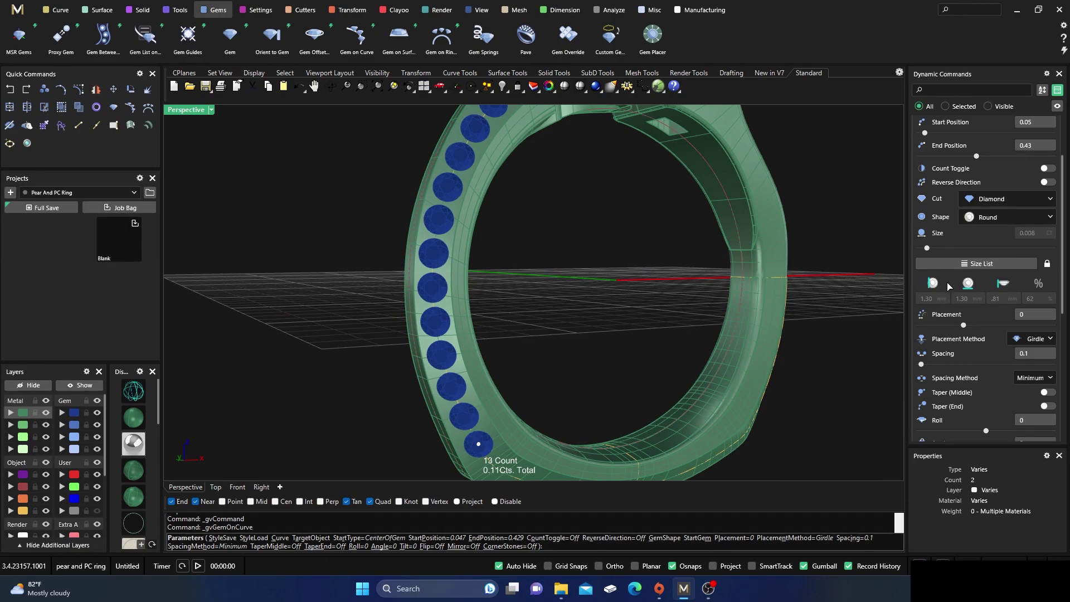
Enable Taper (Middle) for the gem row and reduce the middle gem to 0.80 mm
{"action": "scroll", "coordinate": [952, 362], "scroll_direction": "down", "scroll_amount": 1}
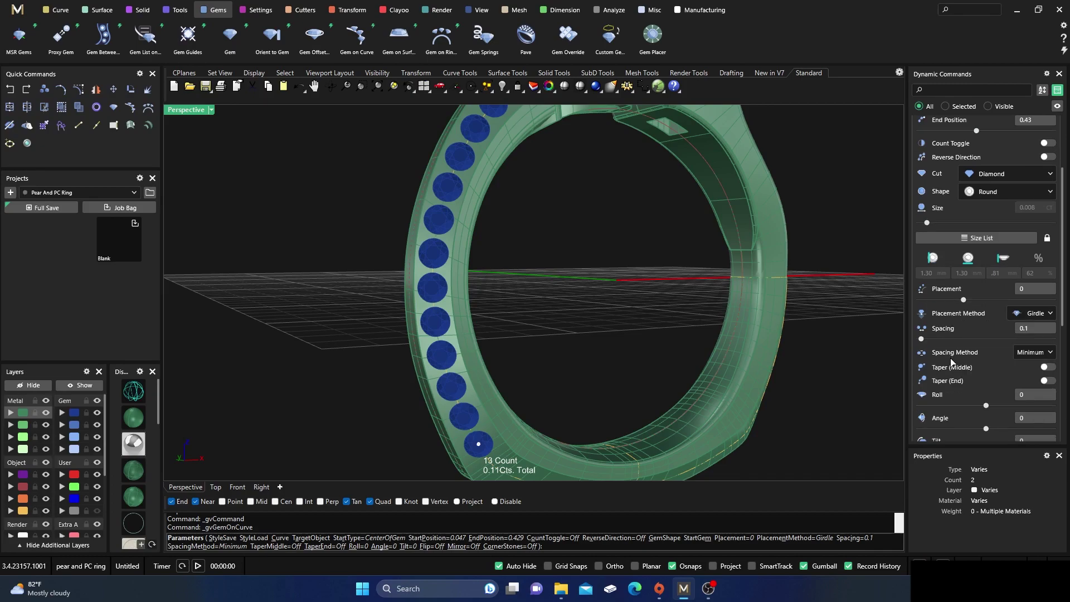
{"action": "left_click", "coordinate": [1047, 380]}
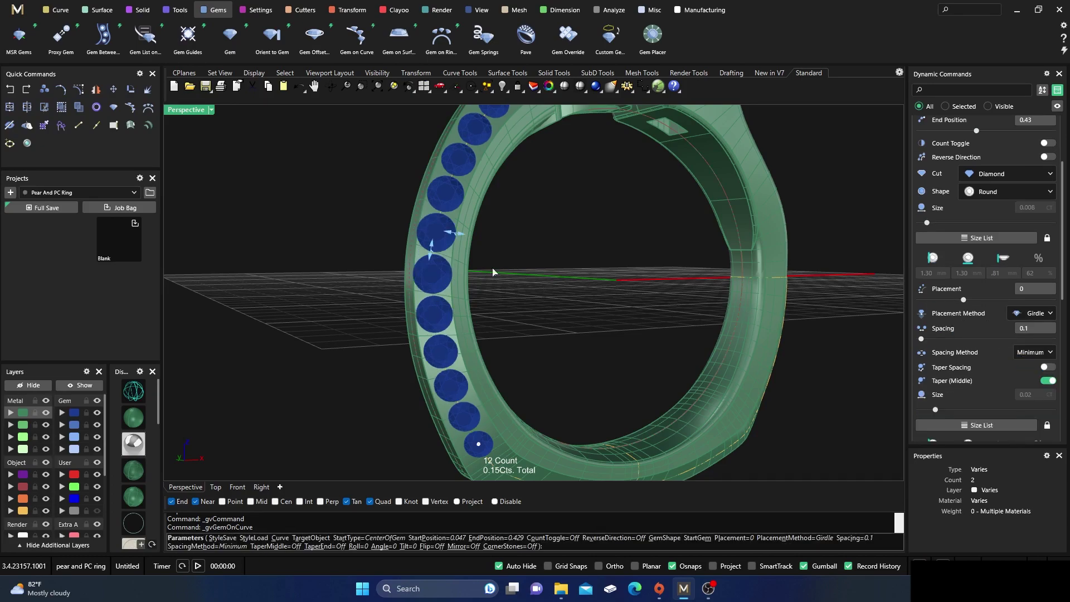
{"action": "left_click_drag", "start_coordinate": [452, 234], "coordinate": [443, 226]}
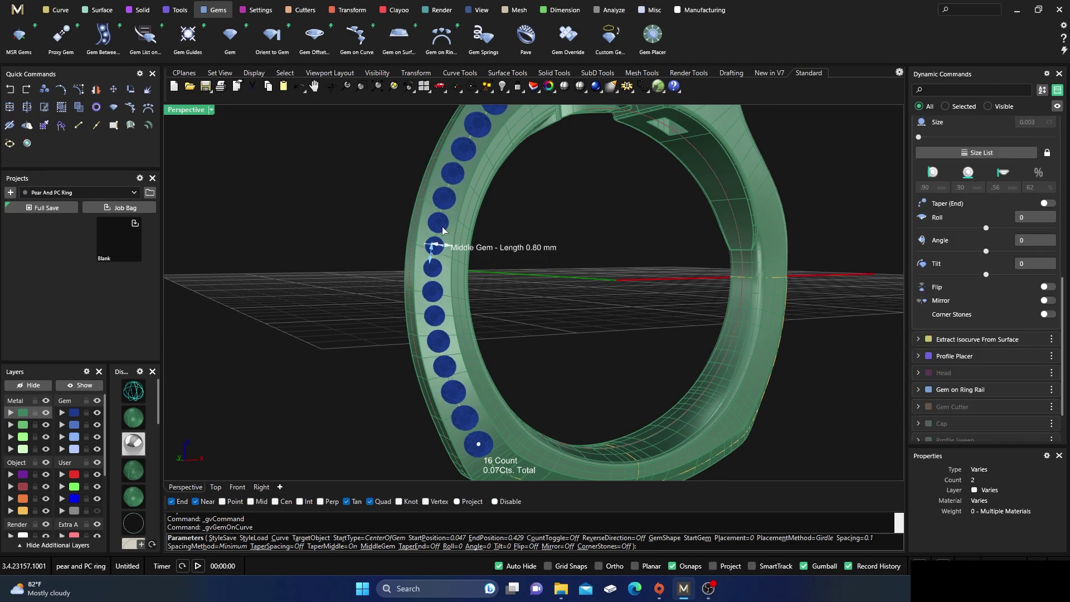
{"action": "right_click_drag", "start_coordinate": [482, 263], "coordinate": [462, 210]}
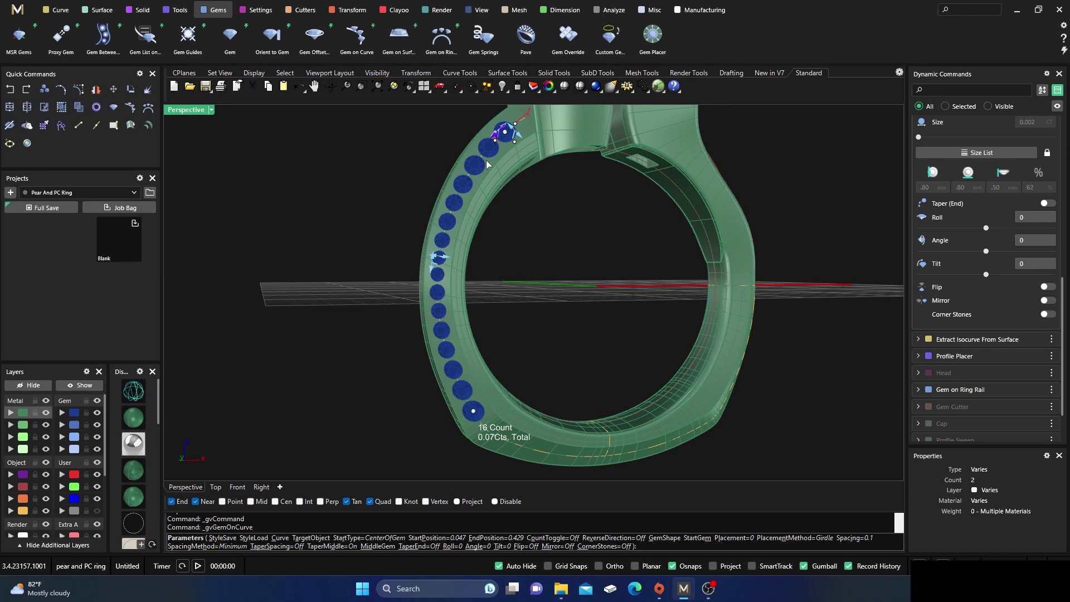
{"action": "scroll", "coordinate": [442, 271], "scroll_direction": "up", "scroll_amount": 5}
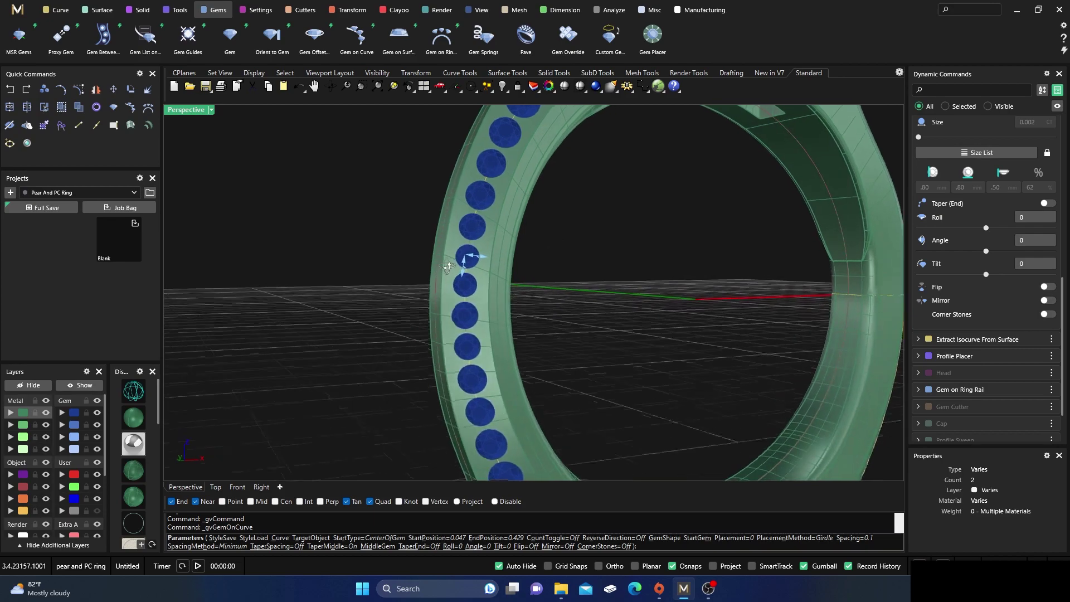
{"action": "right_click_drag", "start_coordinate": [450, 271], "coordinate": [541, 283]}
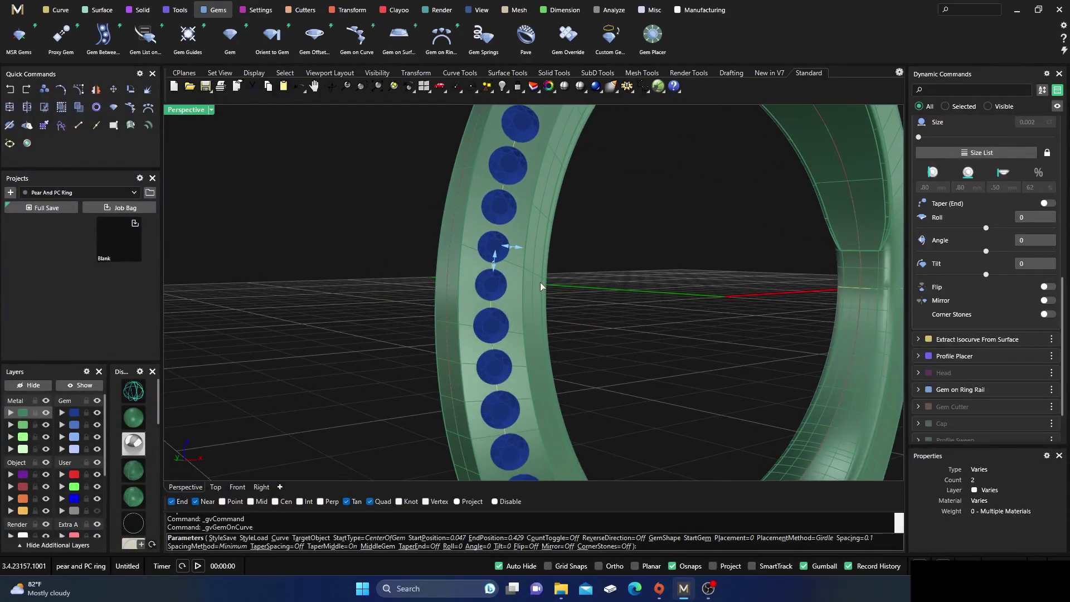
Set the gem row's placement method to Table and finish placing the gems
{"action": "scroll", "coordinate": [997, 270], "scroll_direction": "down", "scroll_amount": 2}
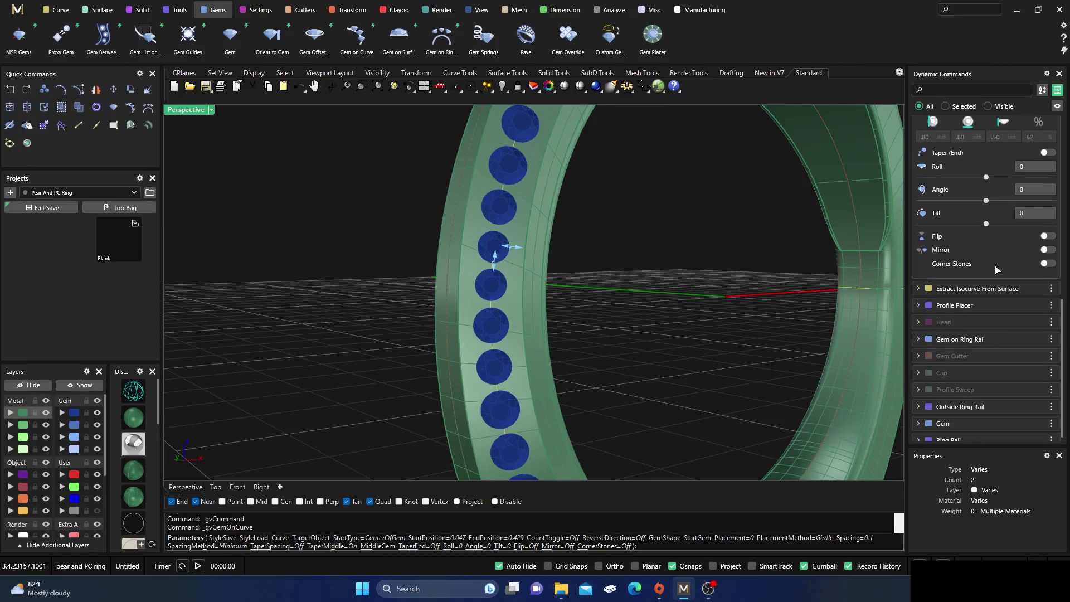
{"action": "scroll", "coordinate": [997, 270], "scroll_direction": "up", "scroll_amount": 6}
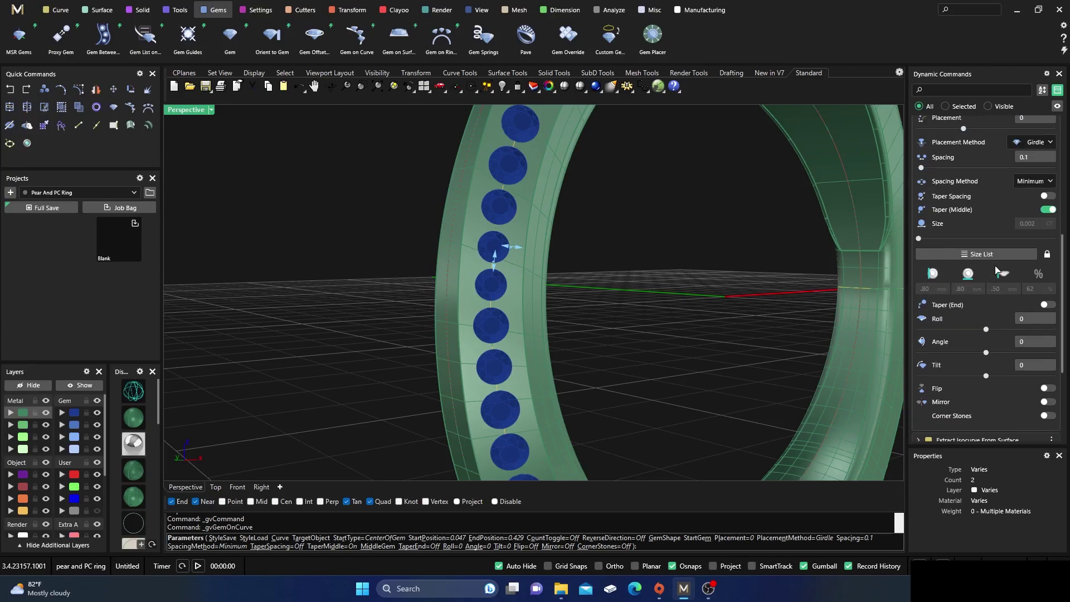
{"action": "scroll", "coordinate": [1013, 193], "scroll_direction": "up", "scroll_amount": 1}
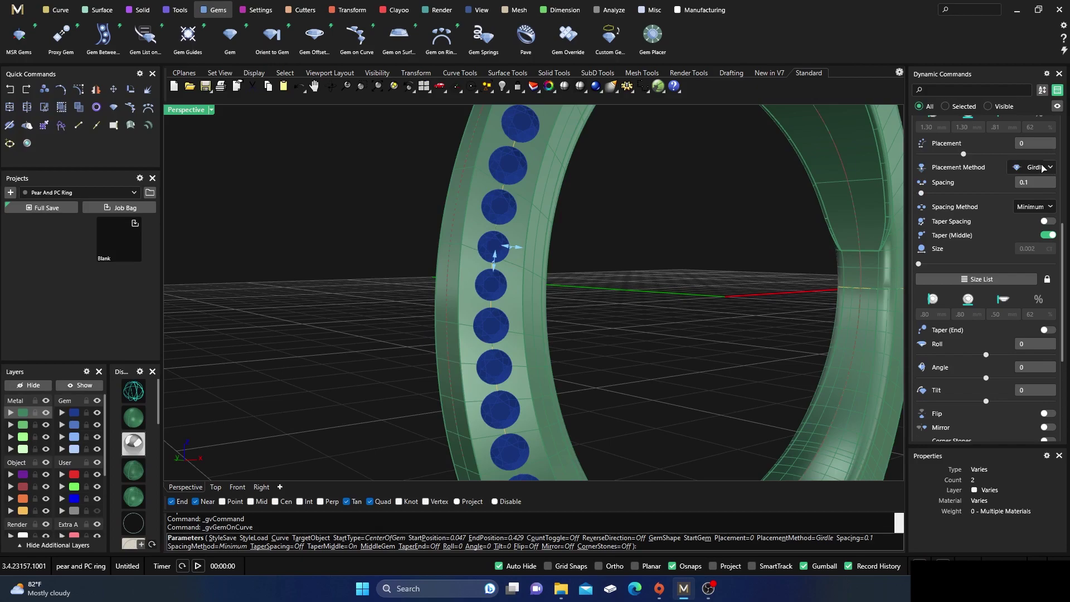
{"action": "left_click", "coordinate": [1043, 168]}
{"action": "left_click", "coordinate": [1035, 220]}
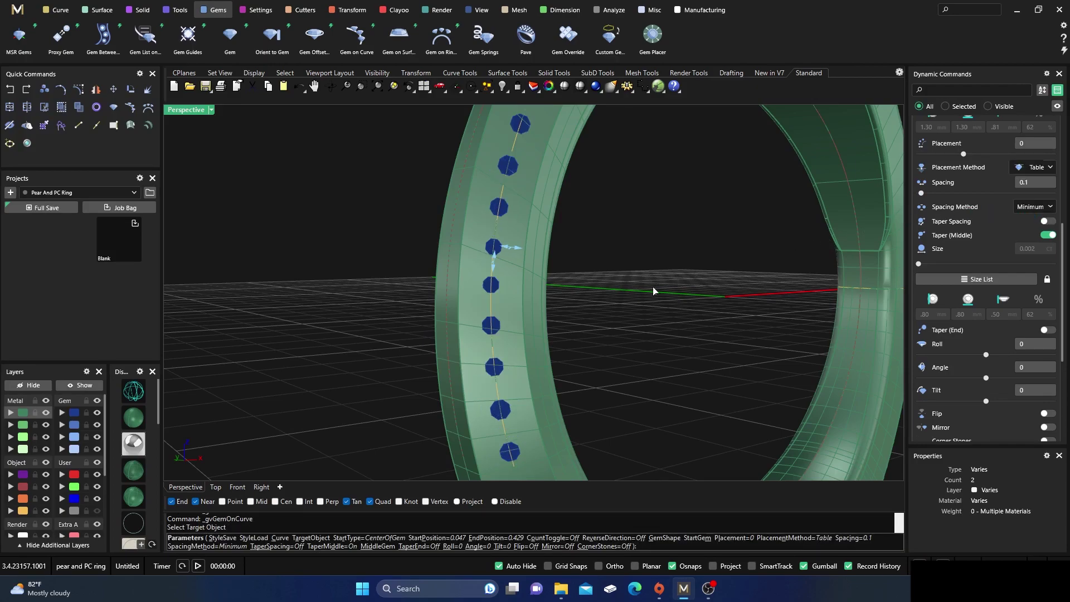
{"action": "key", "text": "Return"}
Try a Channel Cutter on the shank's gem group with a middle profile count of 8
{"action": "left_click", "coordinate": [500, 247]}
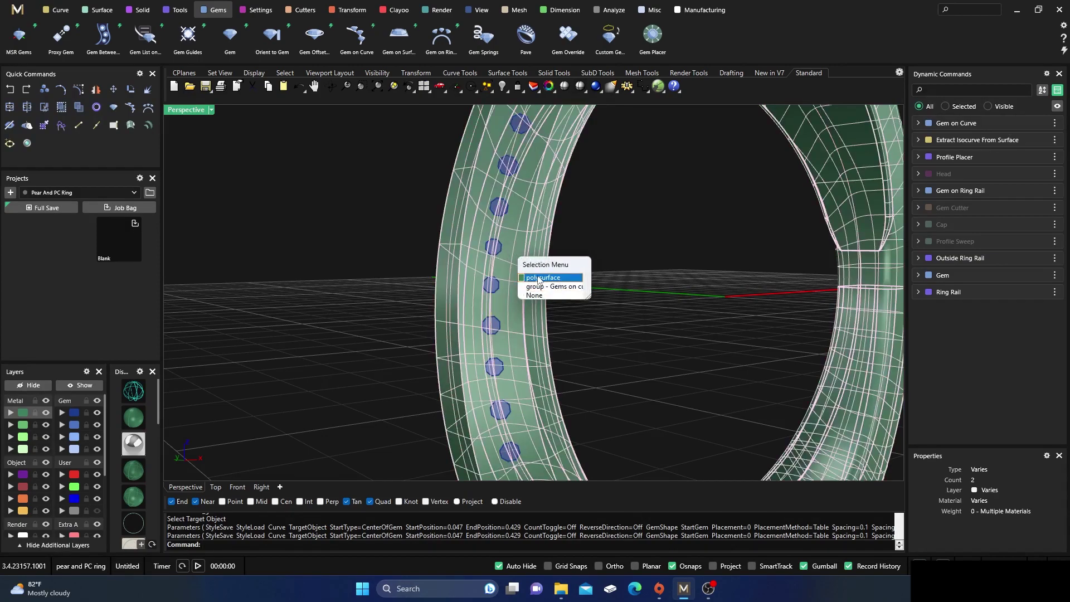
{"action": "left_click", "coordinate": [549, 287]}
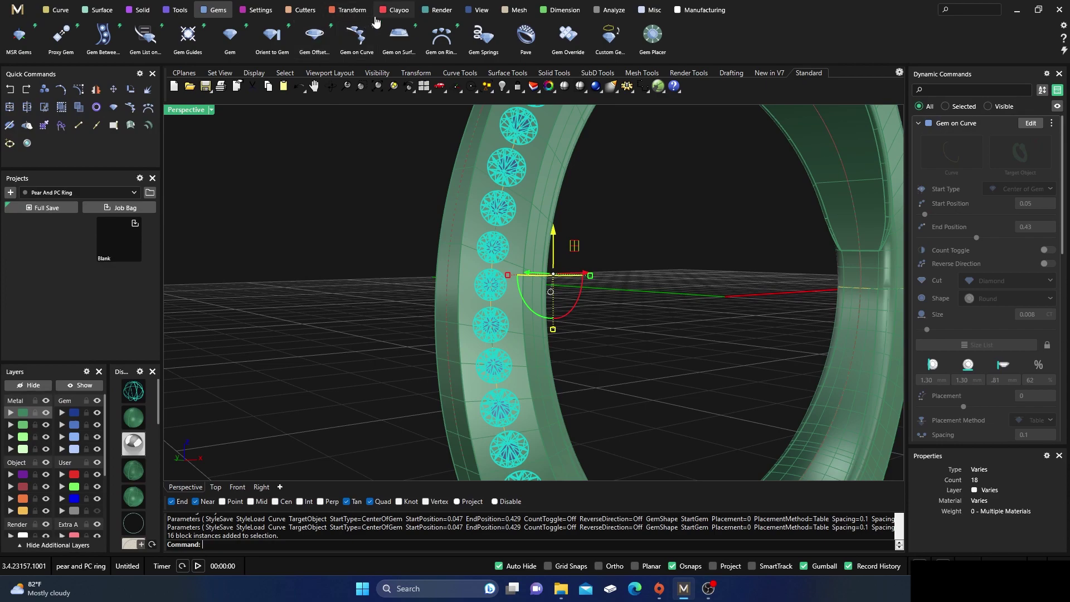
{"action": "left_click", "coordinate": [348, 10]}
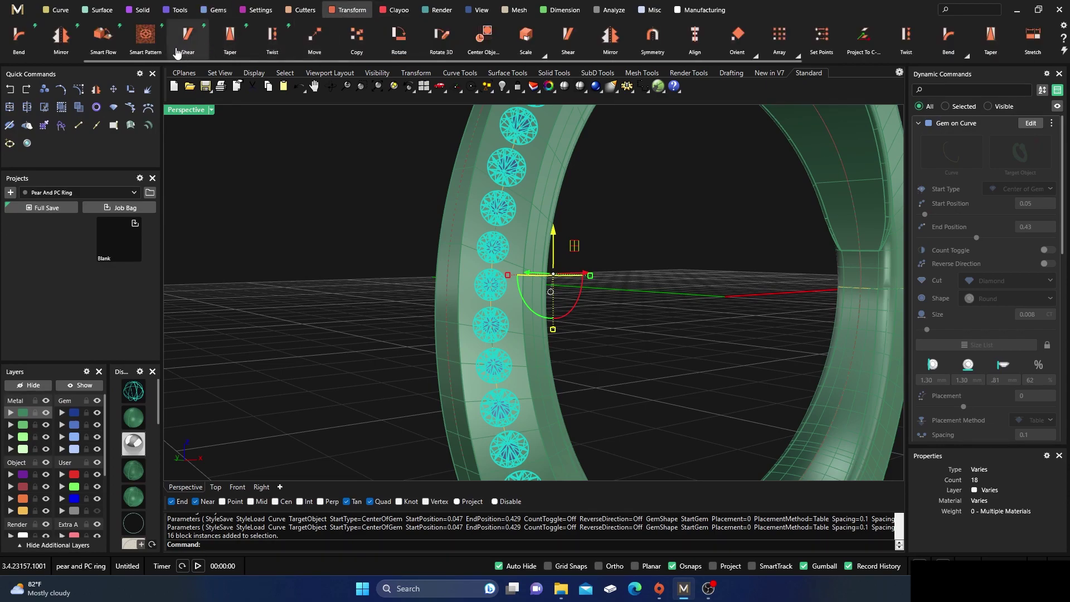
{"action": "left_click", "coordinate": [301, 10]}
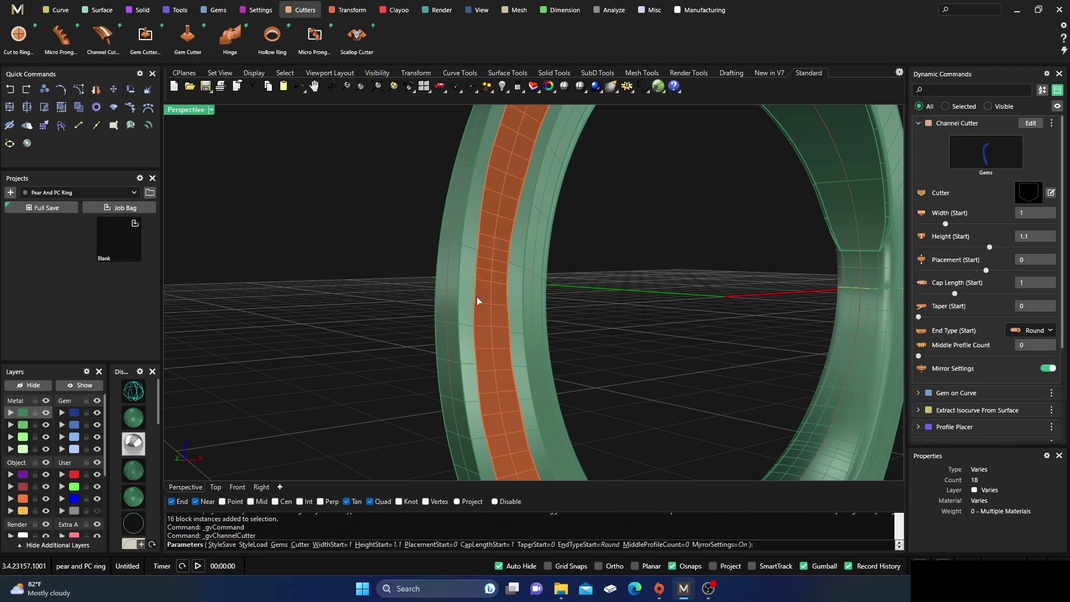
{"action": "scroll", "coordinate": [433, 306], "scroll_direction": "down", "scroll_amount": 6}
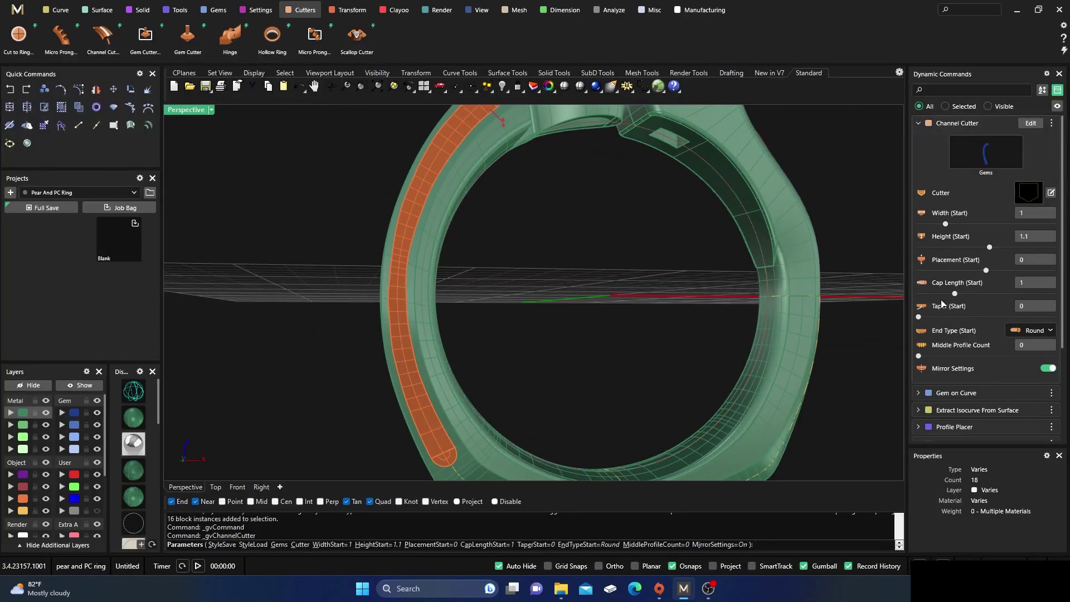
{"action": "left_click_drag", "start_coordinate": [920, 357], "coordinate": [1053, 357]}
{"action": "right_click_drag", "start_coordinate": [515, 285], "coordinate": [560, 290]}
{"action": "scroll", "coordinate": [482, 289], "scroll_direction": "up", "scroll_amount": 5}
{"action": "right_click_drag", "start_coordinate": [486, 286], "coordinate": [493, 328]}
{"action": "scroll", "coordinate": [517, 319], "scroll_direction": "down", "scroll_amount": 5}
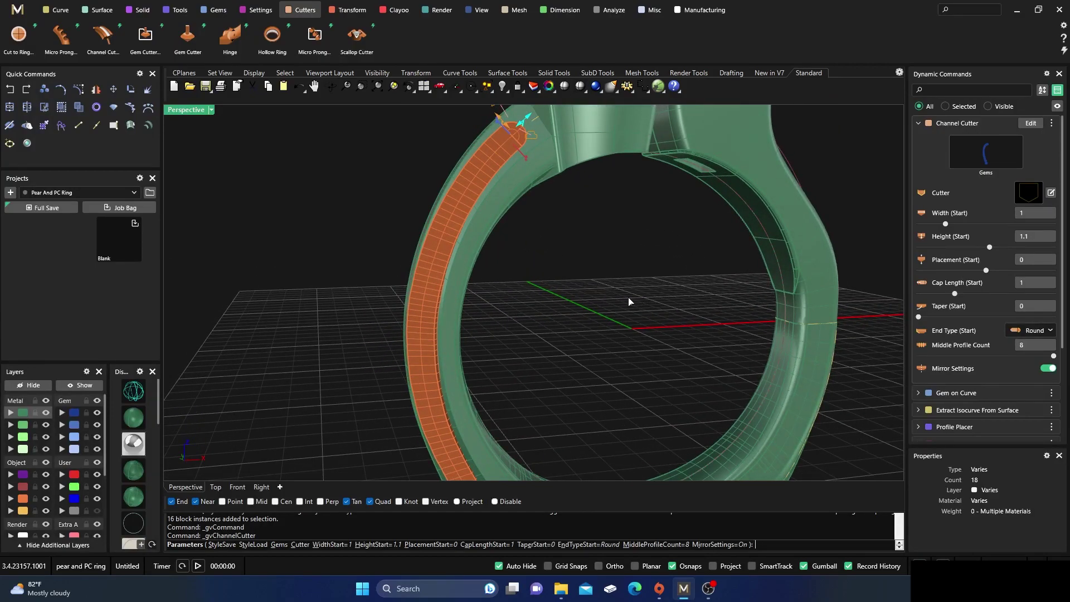
{"action": "key", "text": "Return"}
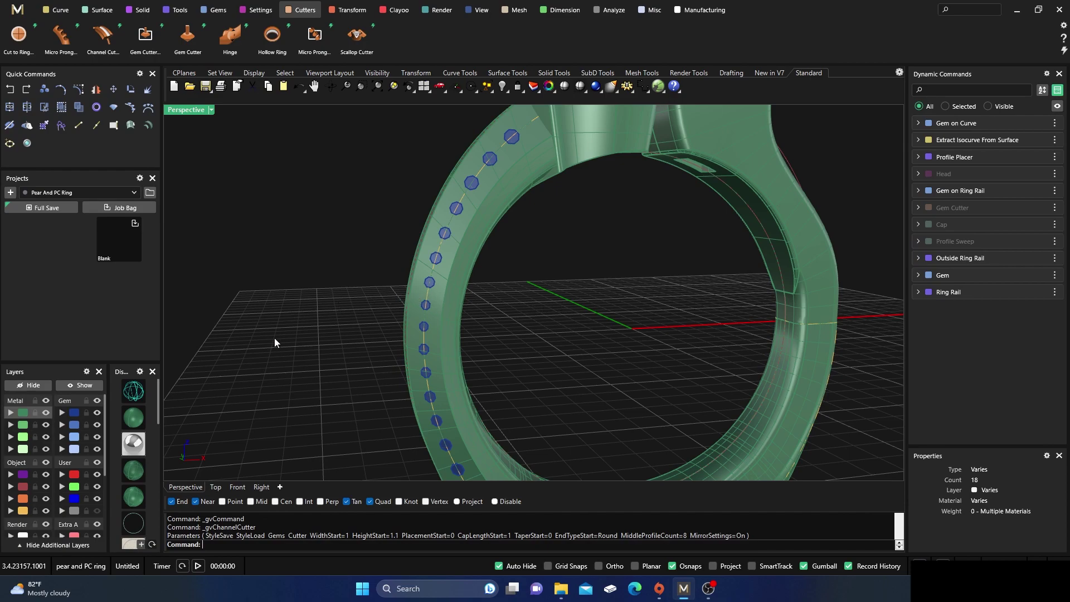
Show the ring in the Front view with the green shaded display mode
{"action": "left_click", "coordinate": [238, 486]}
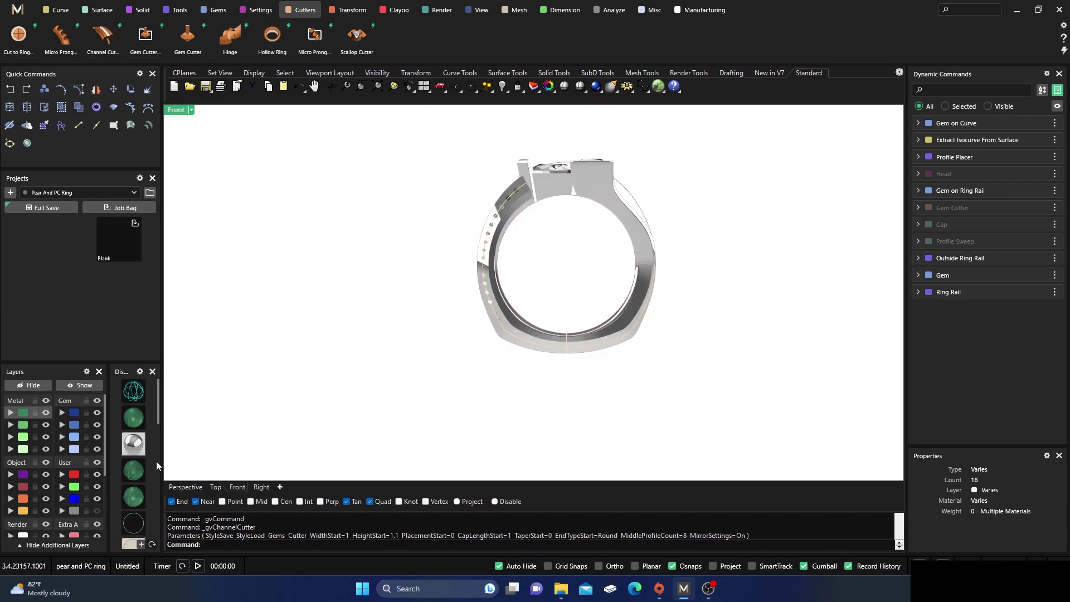
{"action": "left_click", "coordinate": [133, 418]}
{"action": "scroll", "coordinate": [528, 223], "scroll_direction": "up", "scroll_amount": 6}
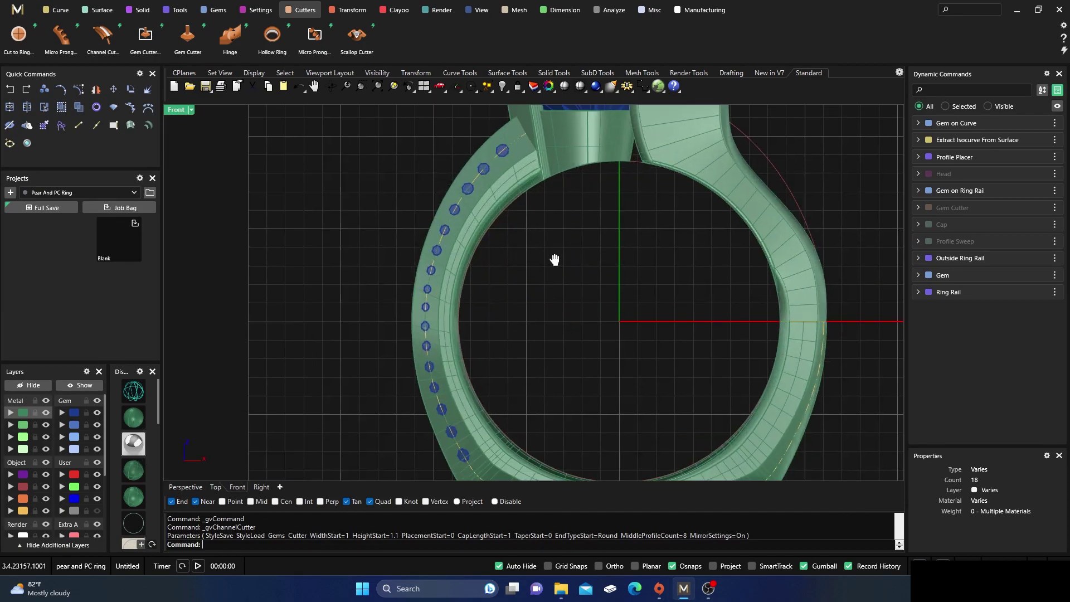
{"action": "scroll", "coordinate": [503, 222], "scroll_direction": "down", "scroll_amount": 4}
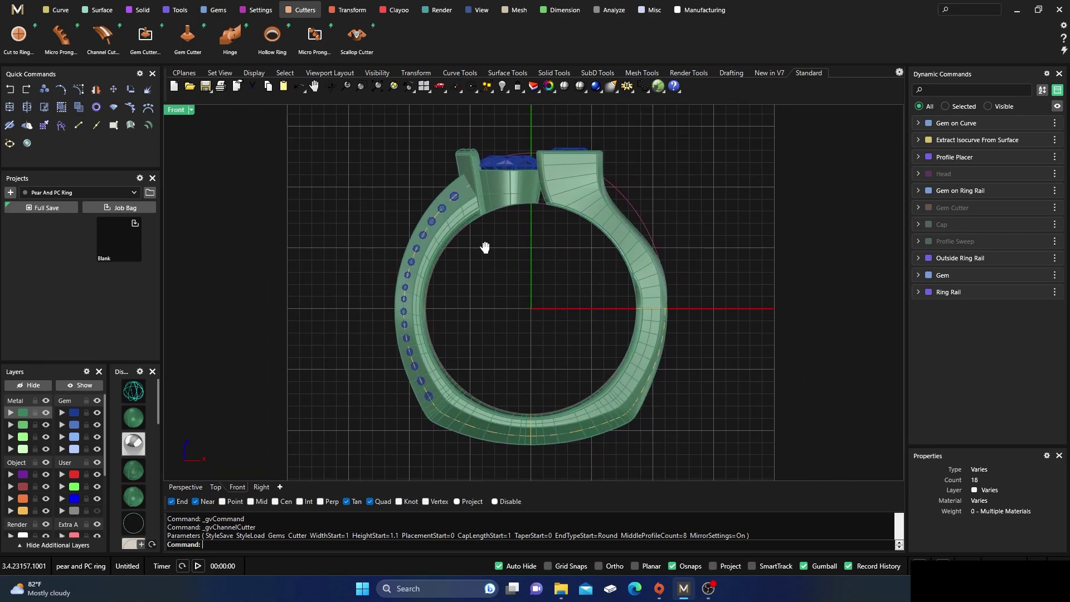
Select all visible curves and move them to the User 04 layer
{"action": "left_click", "coordinate": [23, 510]}
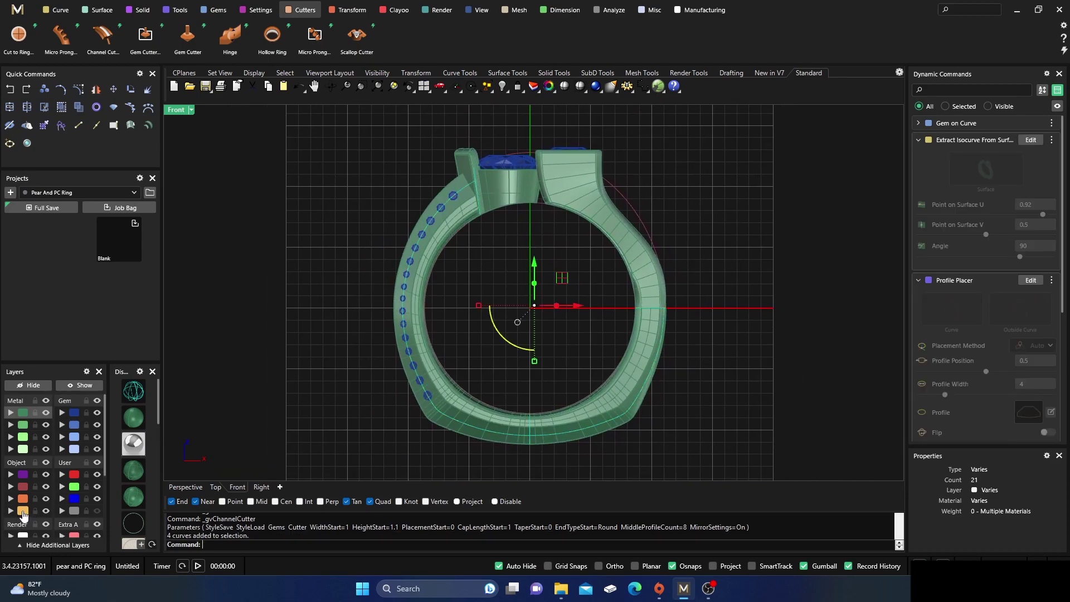
{"action": "left_click", "coordinate": [63, 511]}
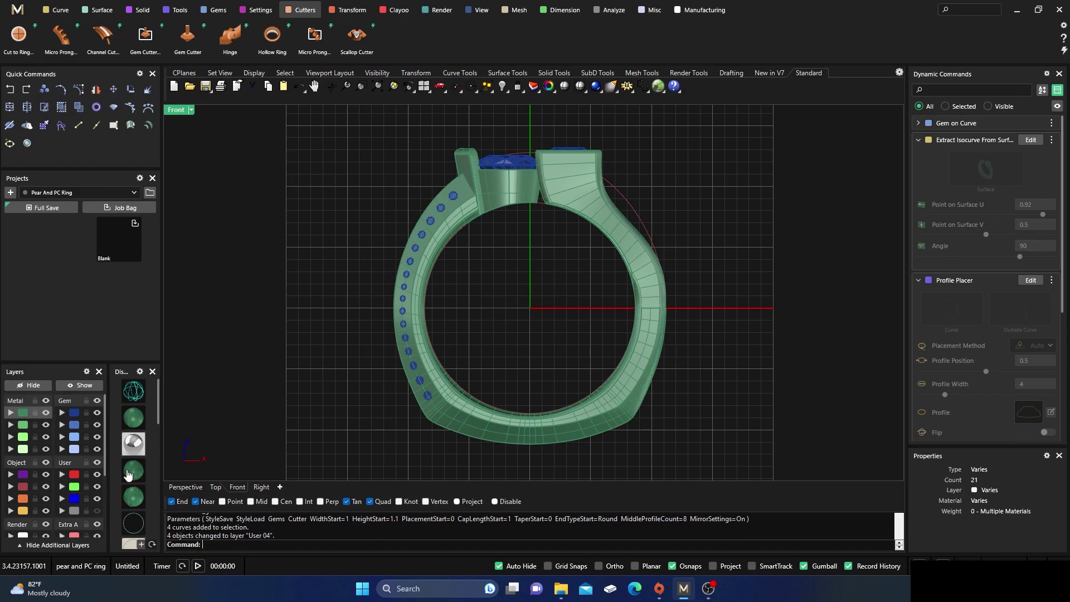
Start an Arc Start Point curve in the Front view with object snaps off and the orange Creation layer current
{"action": "scroll", "coordinate": [474, 198], "scroll_direction": "up", "scroll_amount": 2}
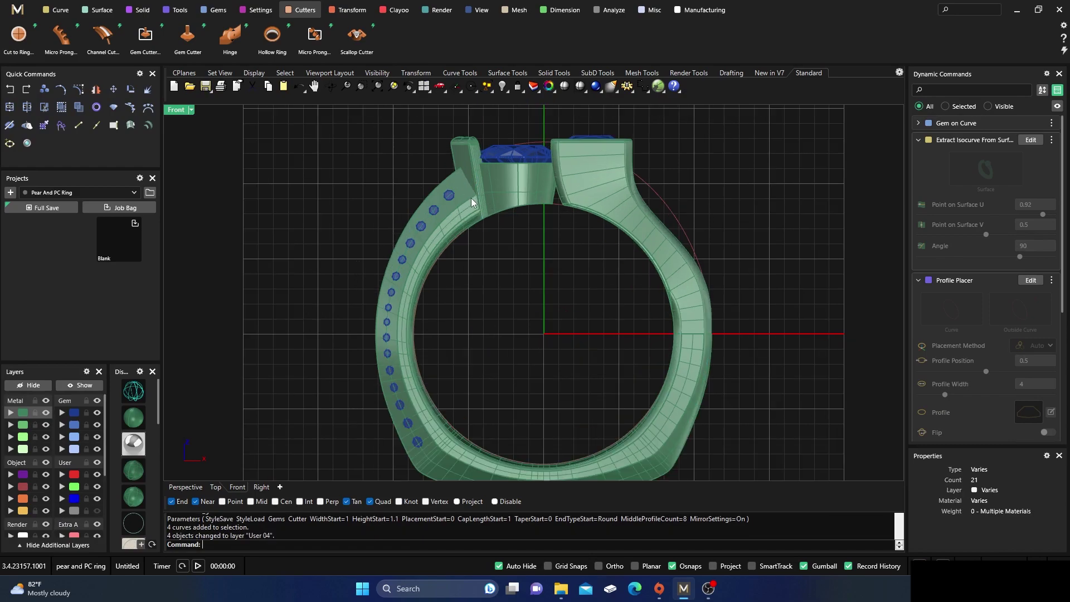
{"action": "left_click", "coordinate": [60, 11]}
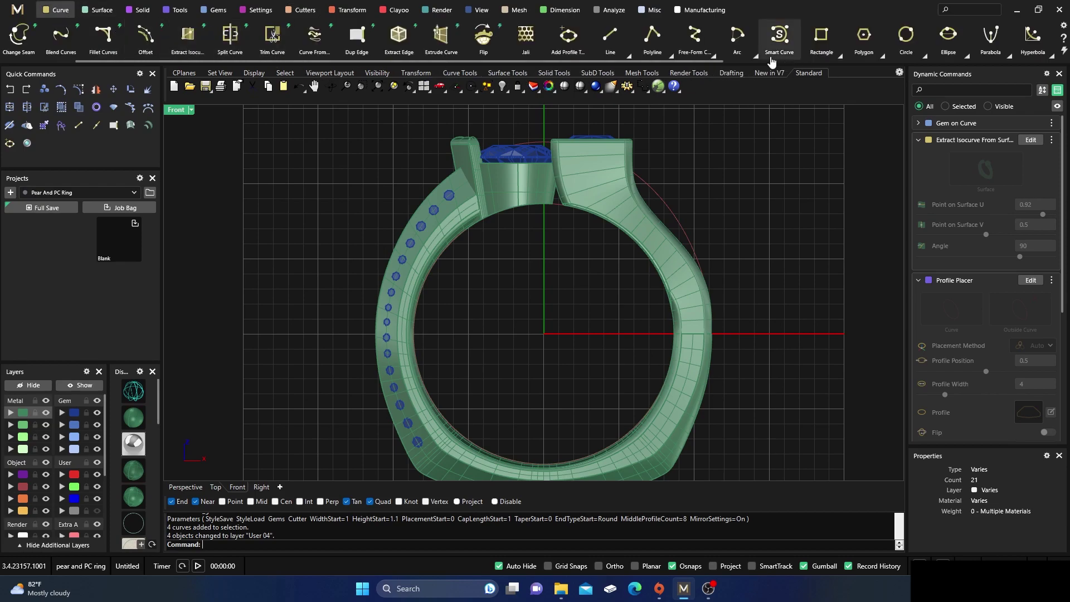
{"action": "left_click", "coordinate": [754, 54]}
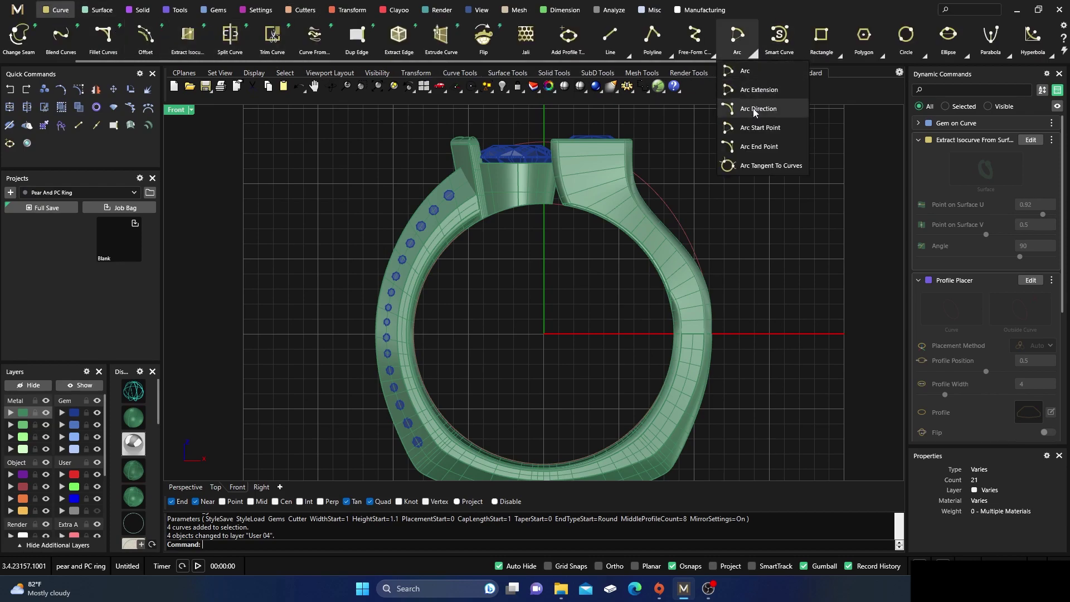
{"action": "left_click", "coordinate": [759, 127]}
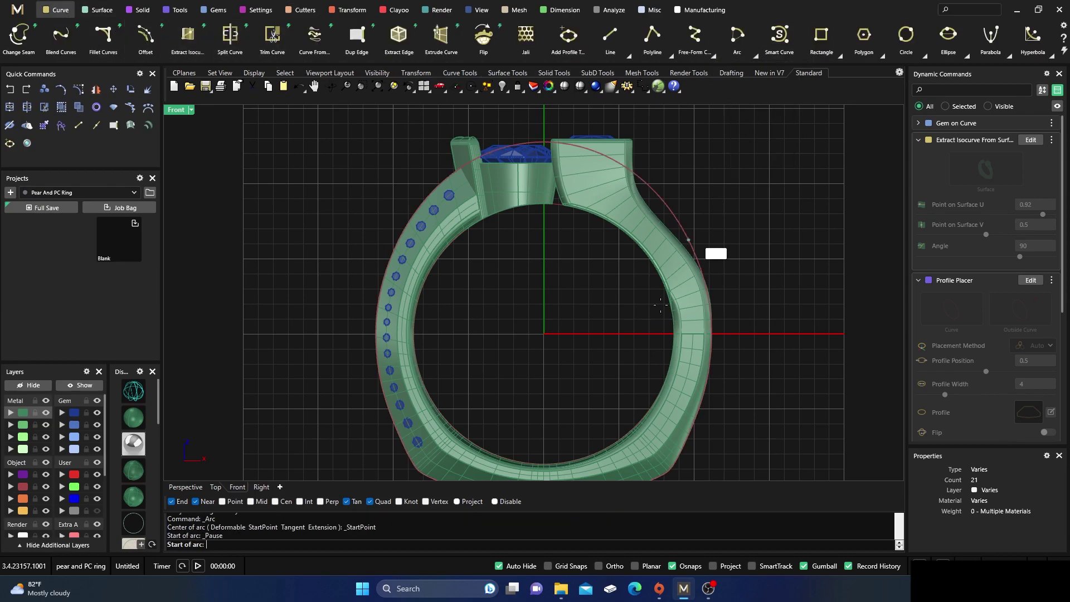
{"action": "left_click", "coordinate": [672, 566]}
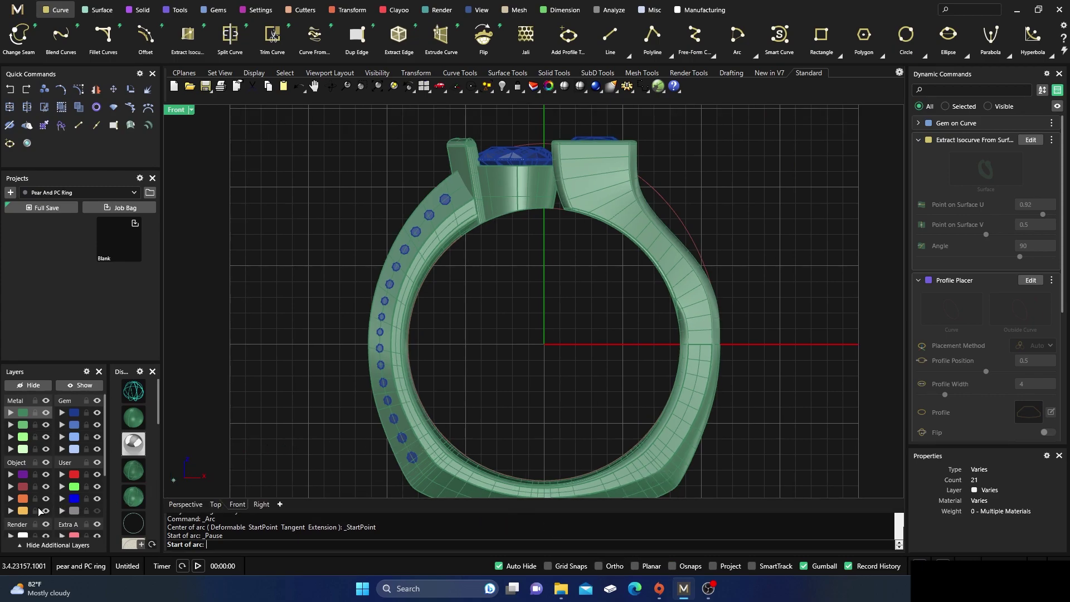
{"action": "left_click", "coordinate": [43, 511]}
Place the arc's start just above the shank's uppermost small gem and its end just below the lowest one
{"action": "scroll", "coordinate": [473, 184], "scroll_direction": "up", "scroll_amount": 2}
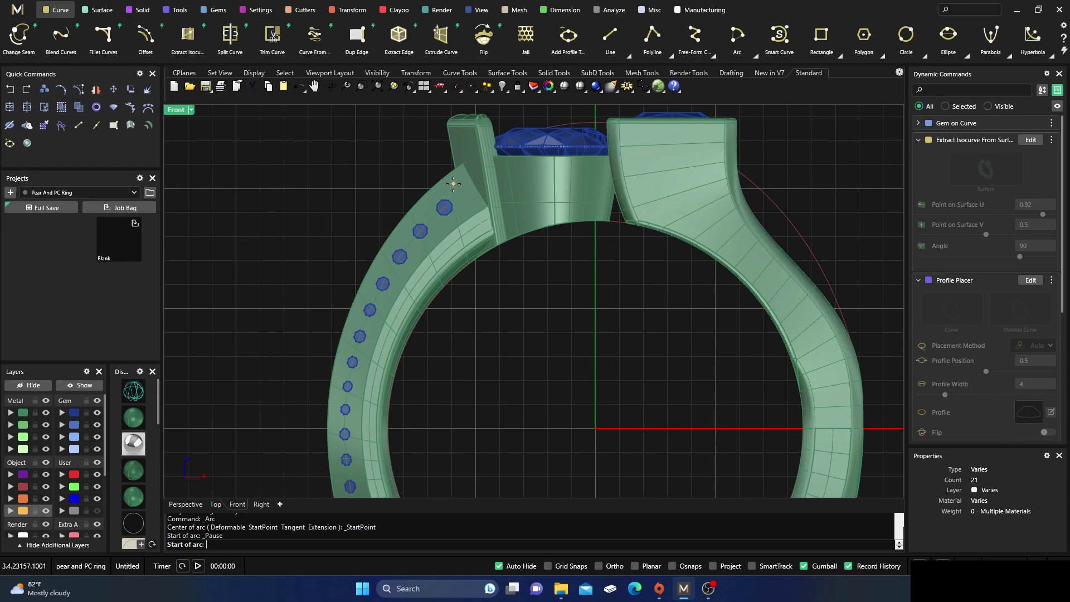
{"action": "left_click", "coordinate": [142, 392]}
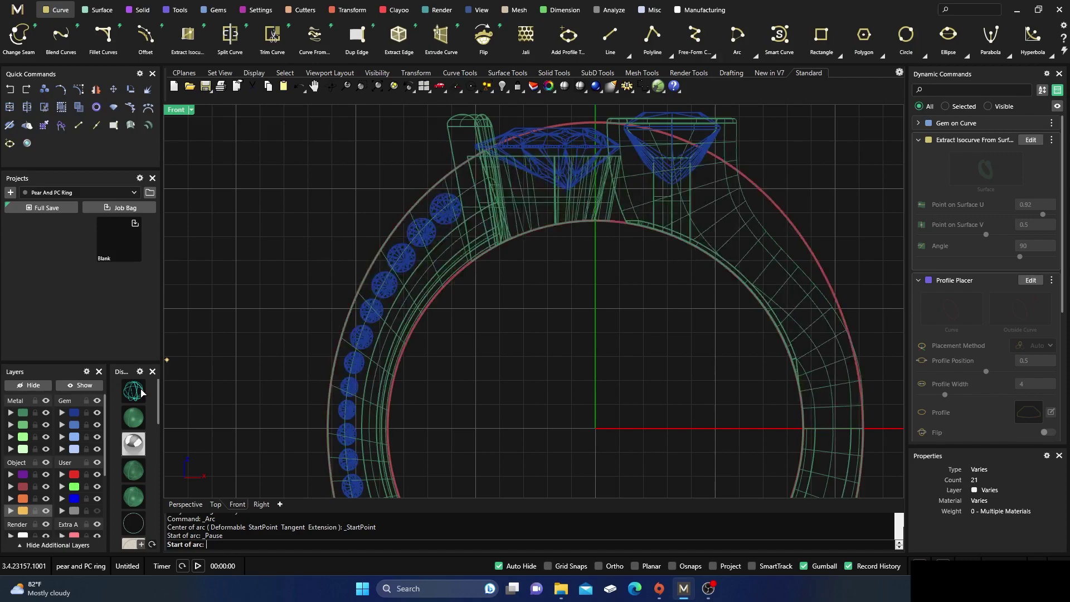
{"action": "left_click", "coordinate": [133, 418]}
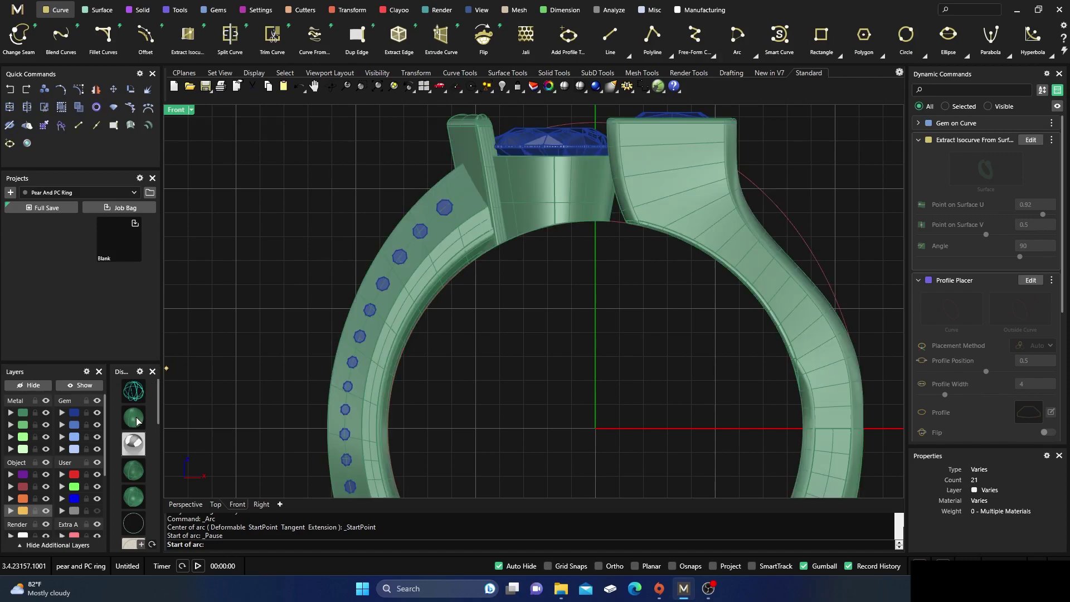
{"action": "left_click", "coordinate": [454, 180]}
{"action": "scroll", "coordinate": [446, 234], "scroll_direction": "down", "scroll_amount": 4}
{"action": "scroll", "coordinate": [427, 379], "scroll_direction": "up", "scroll_amount": 8}
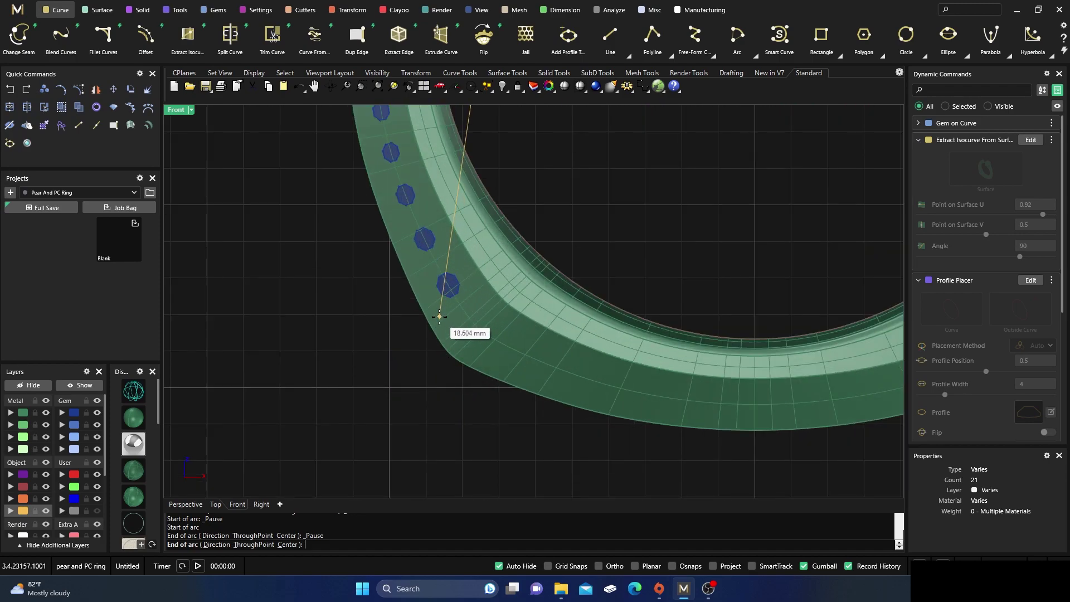
{"action": "left_click", "coordinate": [138, 398]}
{"action": "left_click", "coordinate": [133, 427]}
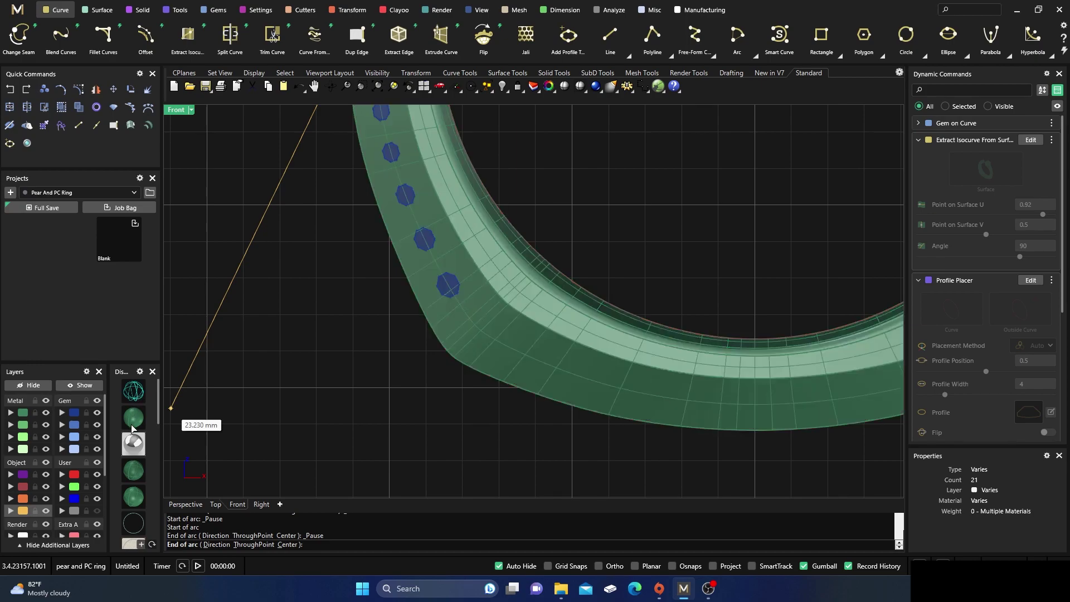
{"action": "left_click", "coordinate": [443, 329]}
Set the arc's start direction so it bows outward around the shank's outer edge beside the gem row
{"action": "scroll", "coordinate": [416, 399], "scroll_direction": "down", "scroll_amount": 3}
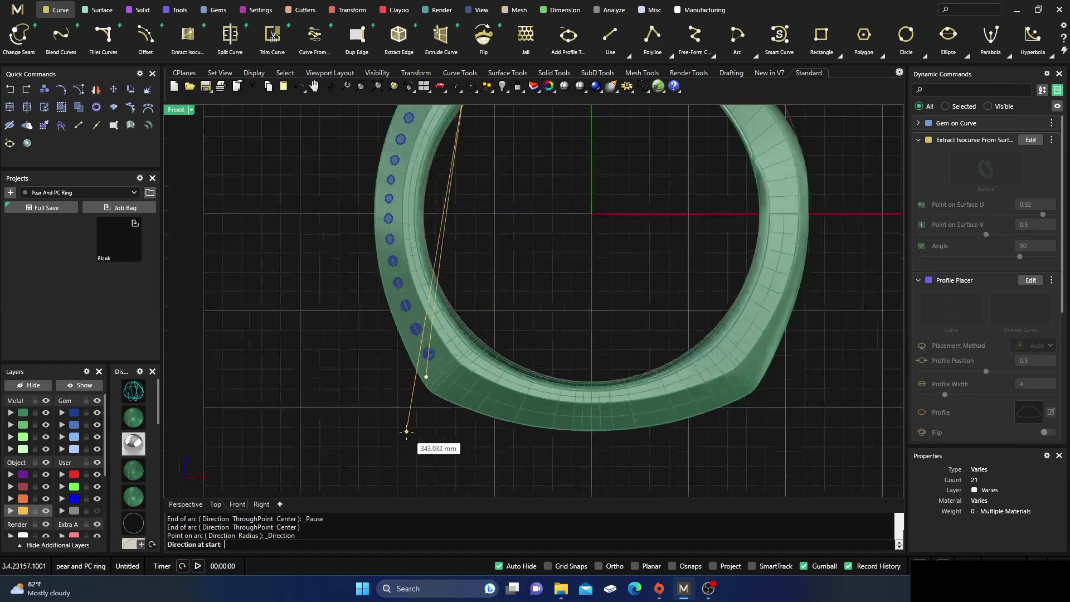
{"action": "right_click_drag", "start_coordinate": [322, 433], "coordinate": [332, 458]}
{"action": "right_click_drag", "start_coordinate": [377, 400], "coordinate": [380, 445]}
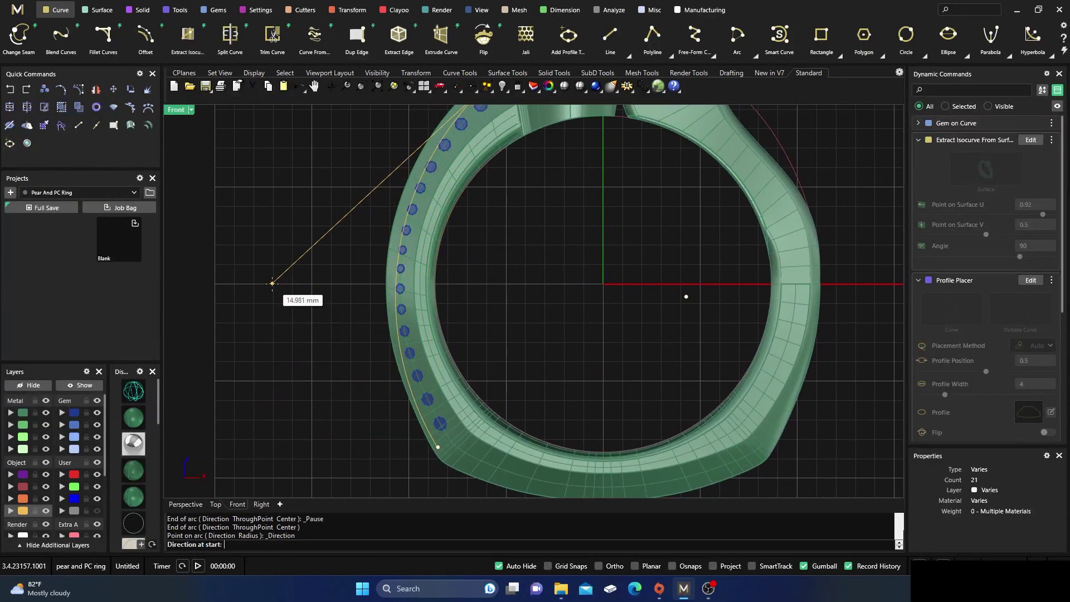
{"action": "left_click", "coordinate": [137, 391]}
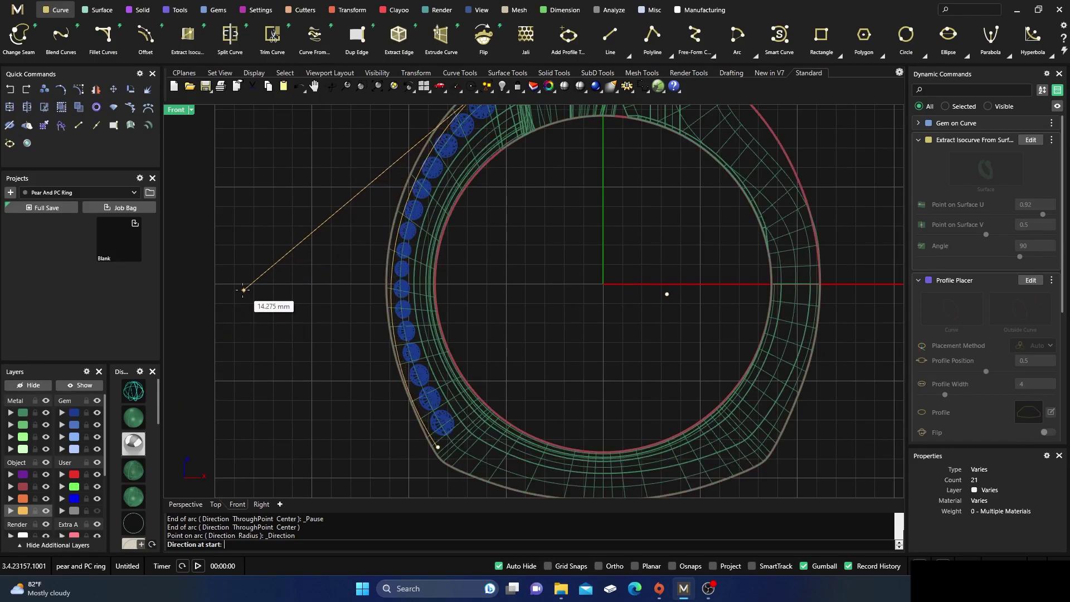
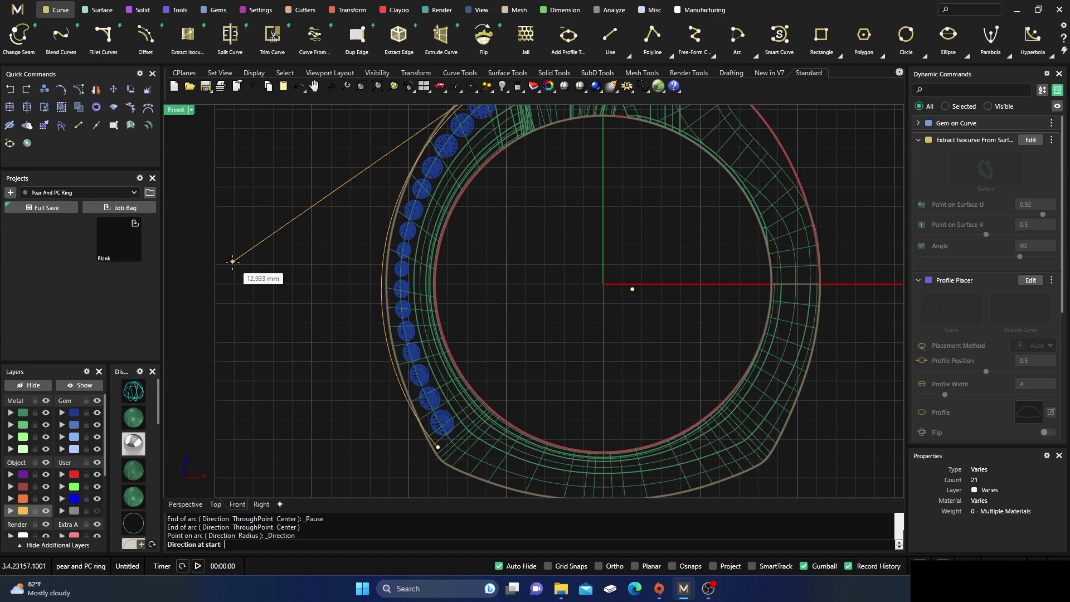
{"action": "left_click", "coordinate": [233, 262]}
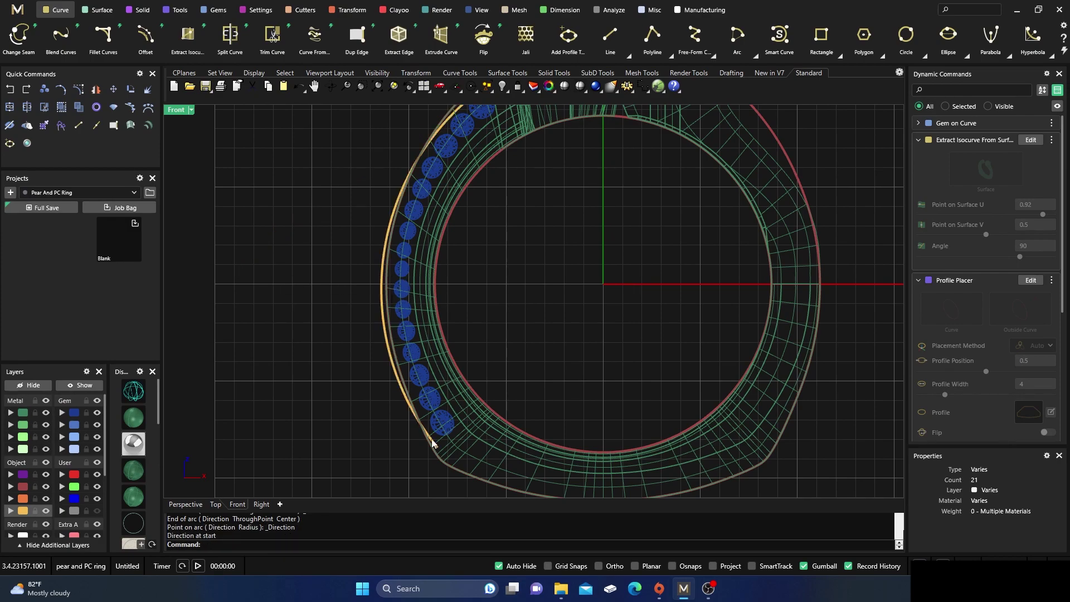
Turn on the new arc's control points and inspect how the arc follows the gem row
{"action": "left_click", "coordinate": [386, 349]}
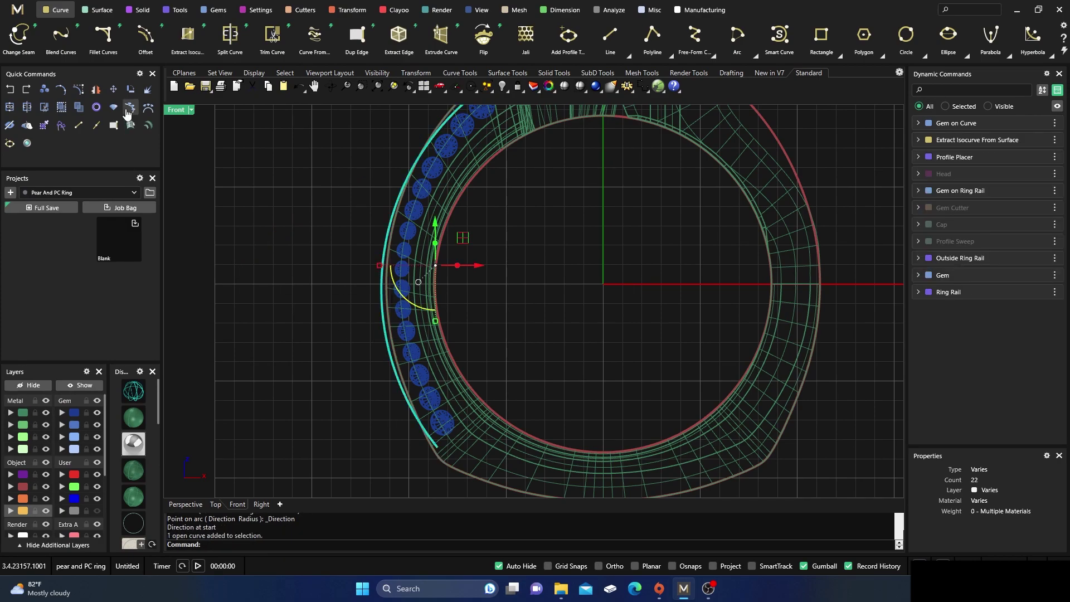
{"action": "left_click", "coordinate": [61, 91]}
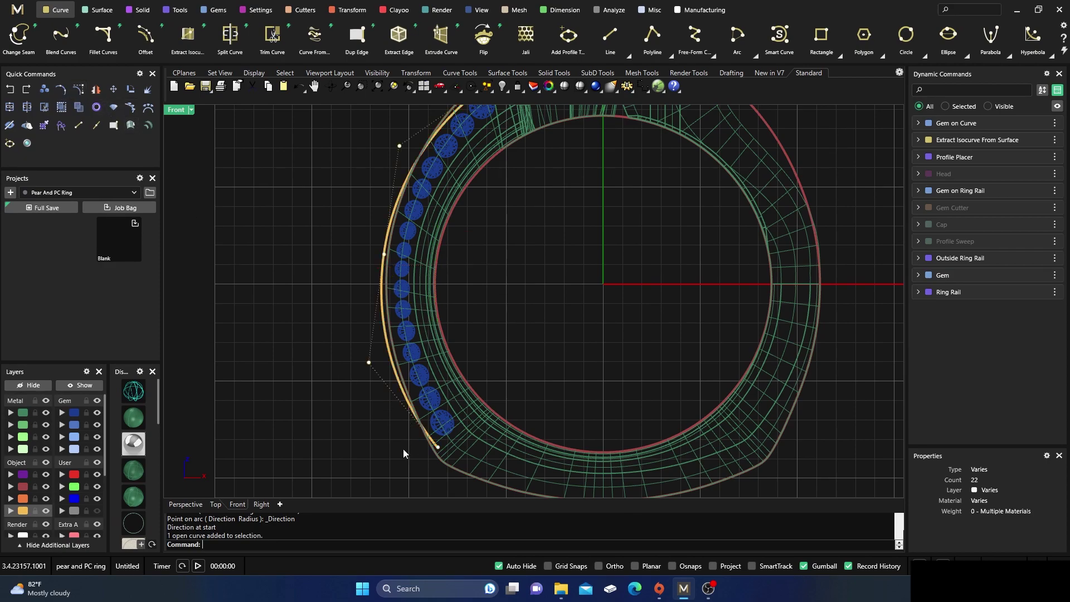
{"action": "scroll", "coordinate": [403, 449], "scroll_direction": "down", "scroll_amount": 2}
{"action": "scroll", "coordinate": [406, 229], "scroll_direction": "up", "scroll_amount": 3}
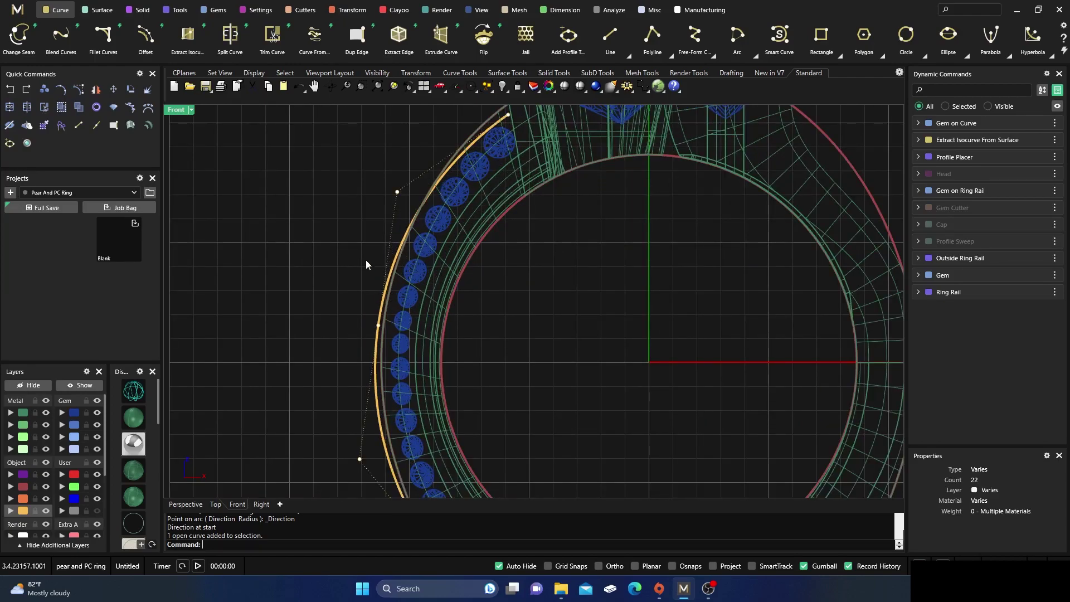
{"action": "scroll", "coordinate": [367, 262], "scroll_direction": "down", "scroll_amount": 3}
{"action": "scroll", "coordinate": [378, 305], "scroll_direction": "up", "scroll_amount": 2}
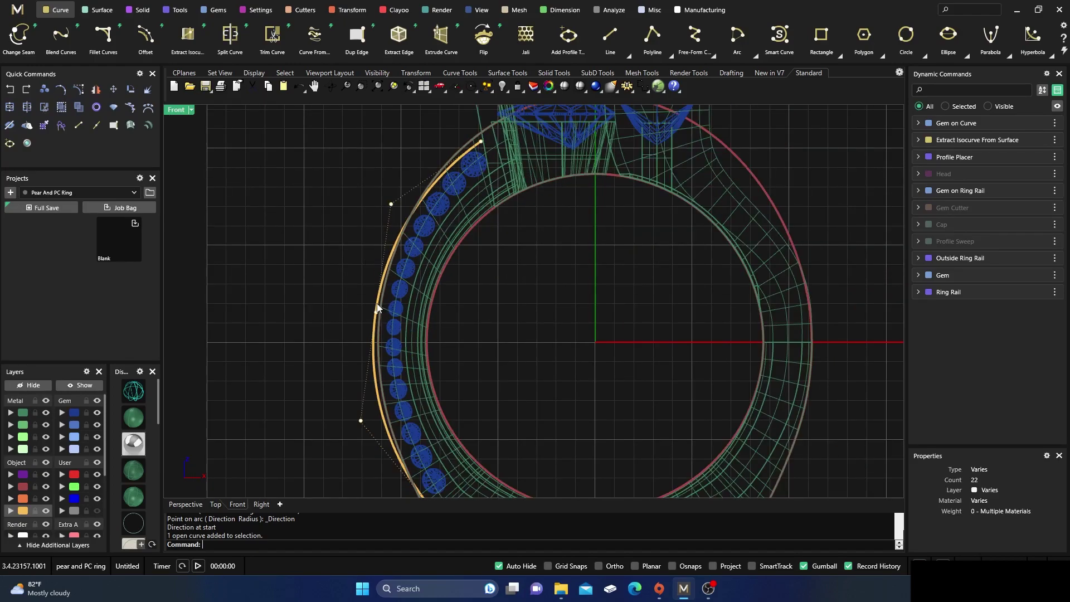
Rebuild the arc beside the gem row with a point count of 3, deleting the input curve
{"action": "left_click", "coordinate": [375, 304]}
{"action": "left_click", "coordinate": [334, 284]}
{"action": "left_click", "coordinate": [378, 390]}
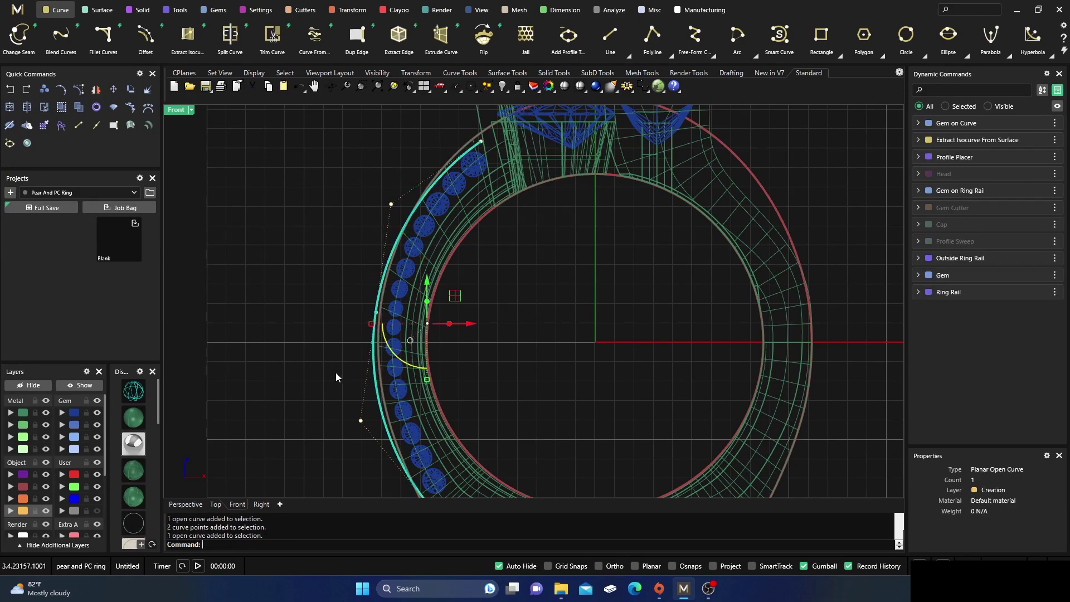
{"action": "type", "text": "Rebuild"}
{"action": "key", "text": "Return"}
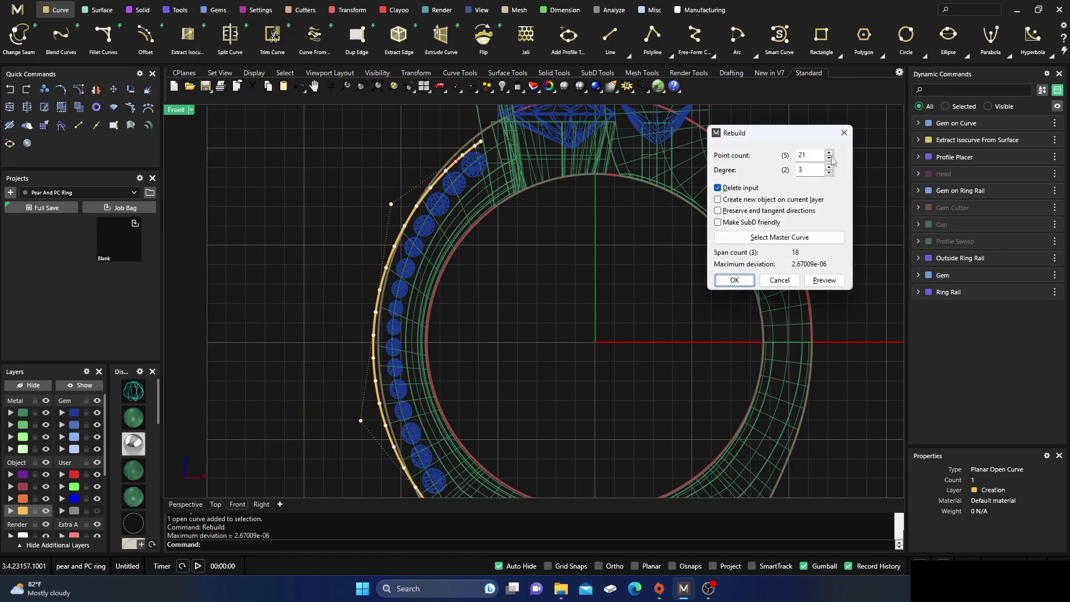
{"action": "double_click", "coordinate": [813, 155]}
{"action": "type", "text": "3"}
{"action": "left_click", "coordinate": [736, 279]}
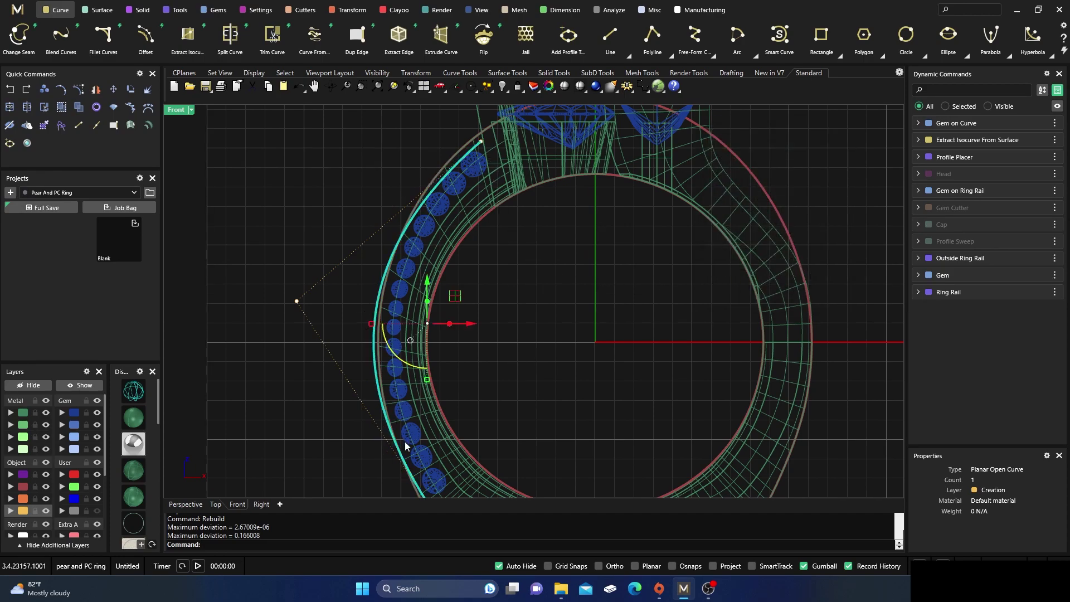
Move the rebuilt curve's lower end point slightly inward and up, closer to the lowest gem
{"action": "scroll", "coordinate": [407, 440], "scroll_direction": "down", "scroll_amount": 3}
{"action": "scroll", "coordinate": [407, 438], "scroll_direction": "up", "scroll_amount": 5}
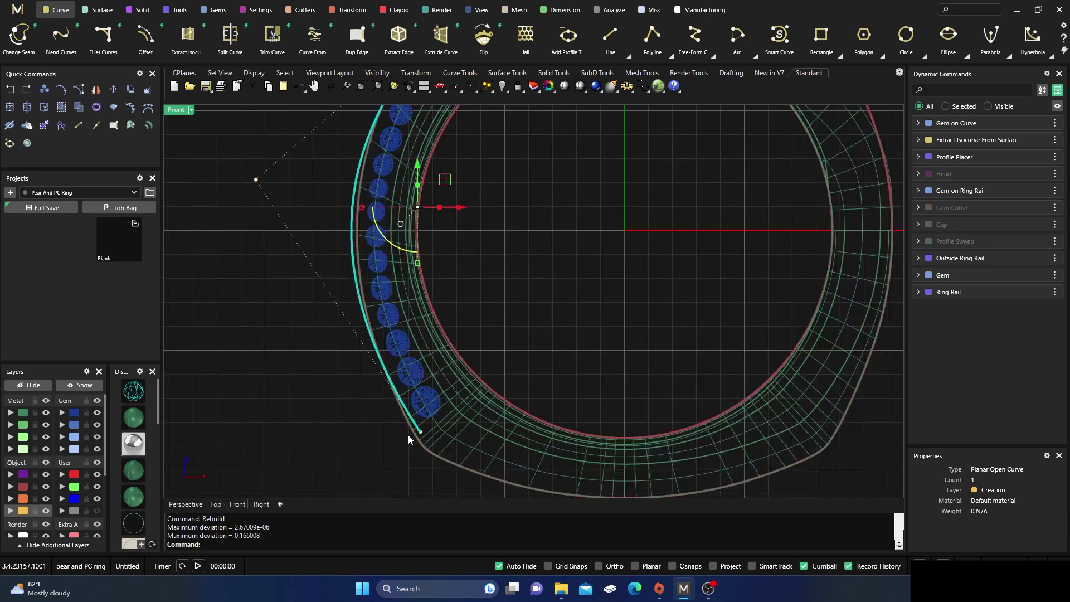
{"action": "left_click_drag", "start_coordinate": [395, 447], "coordinate": [436, 424]}
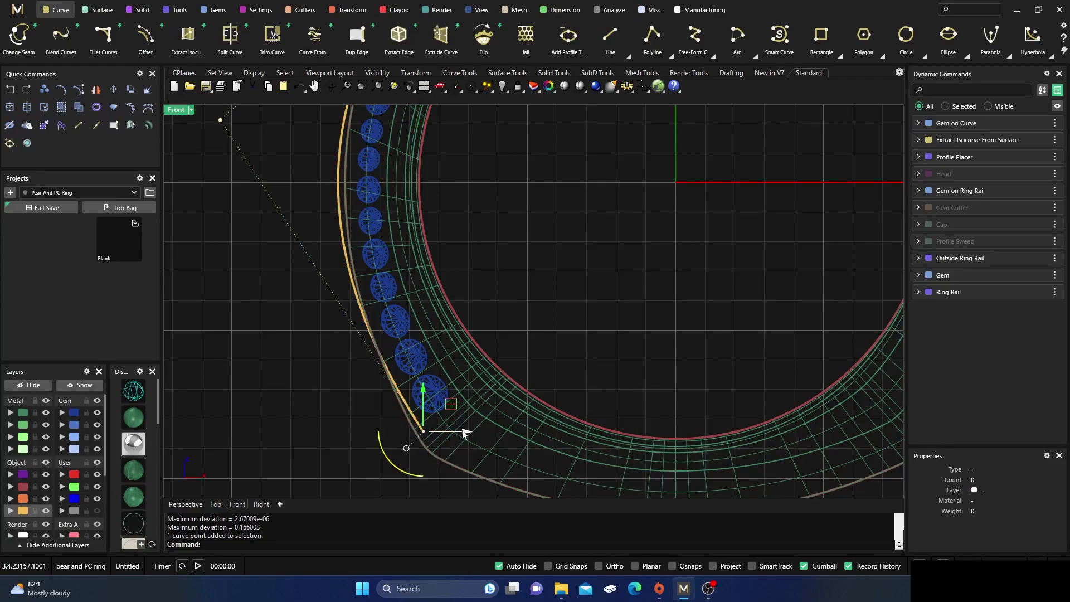
{"action": "left_click_drag", "start_coordinate": [465, 431], "coordinate": [469, 432]}
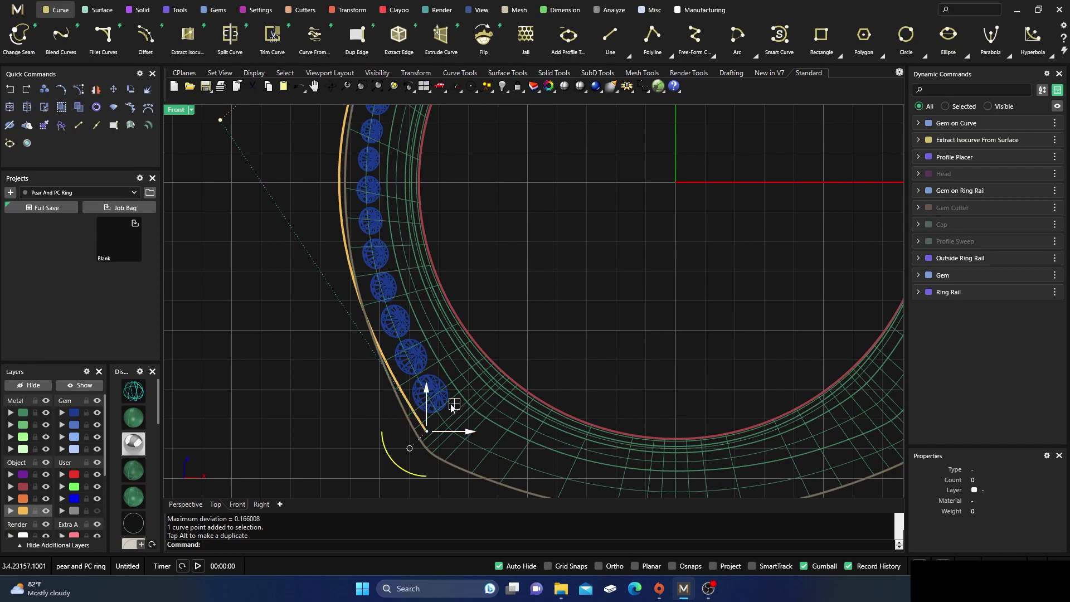
{"action": "left_click_drag", "start_coordinate": [427, 397], "coordinate": [426, 393]}
{"action": "scroll", "coordinate": [423, 394], "scroll_direction": "down", "scroll_amount": 5}
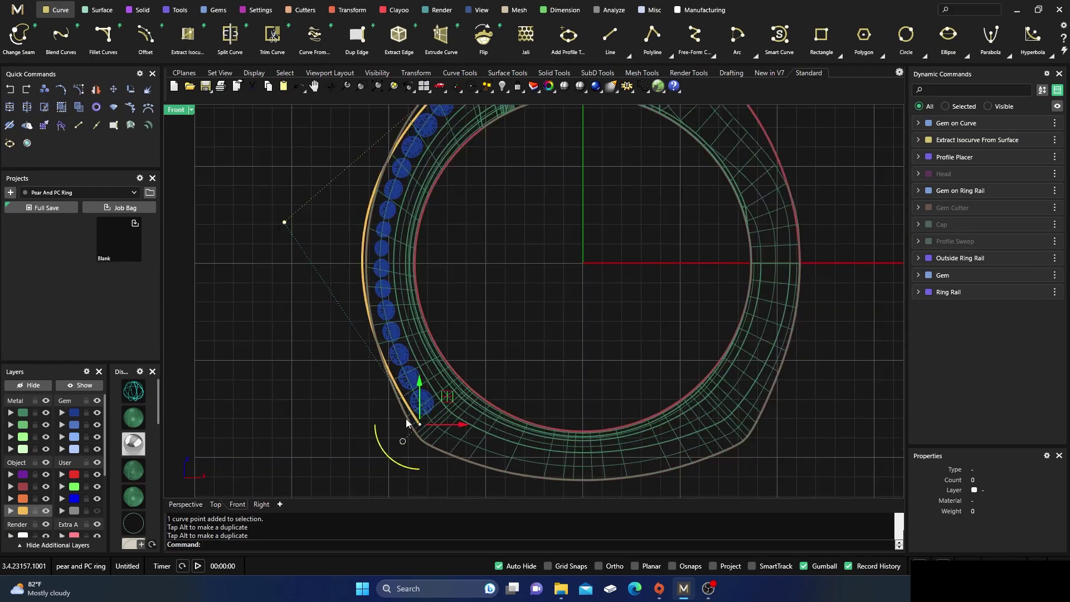
Nudge the curve's upper end point slightly outward and up, away from the uppermost gem of the row
{"action": "scroll", "coordinate": [471, 240], "scroll_direction": "up", "scroll_amount": 8}
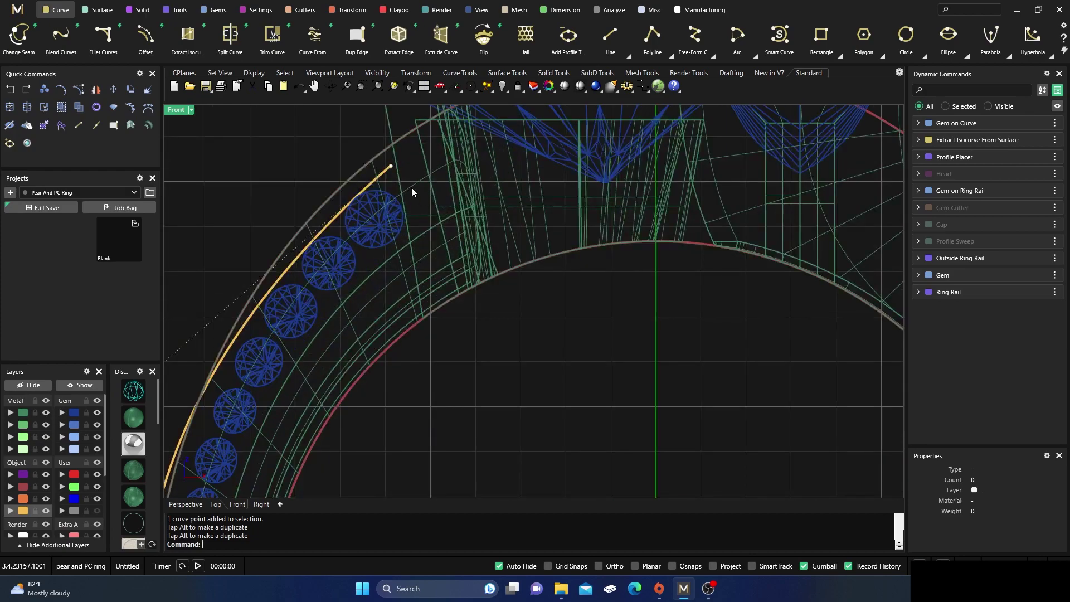
{"action": "left_click", "coordinate": [390, 166]}
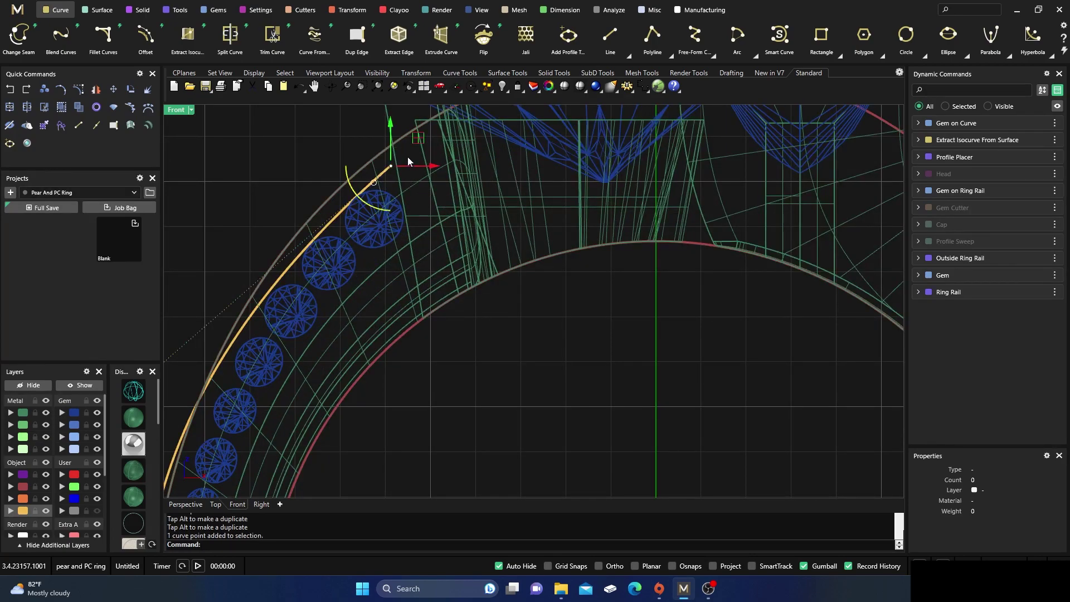
{"action": "left_click_drag", "start_coordinate": [419, 140], "coordinate": [413, 137]}
{"action": "scroll", "coordinate": [234, 318], "scroll_direction": "down", "scroll_amount": 6}
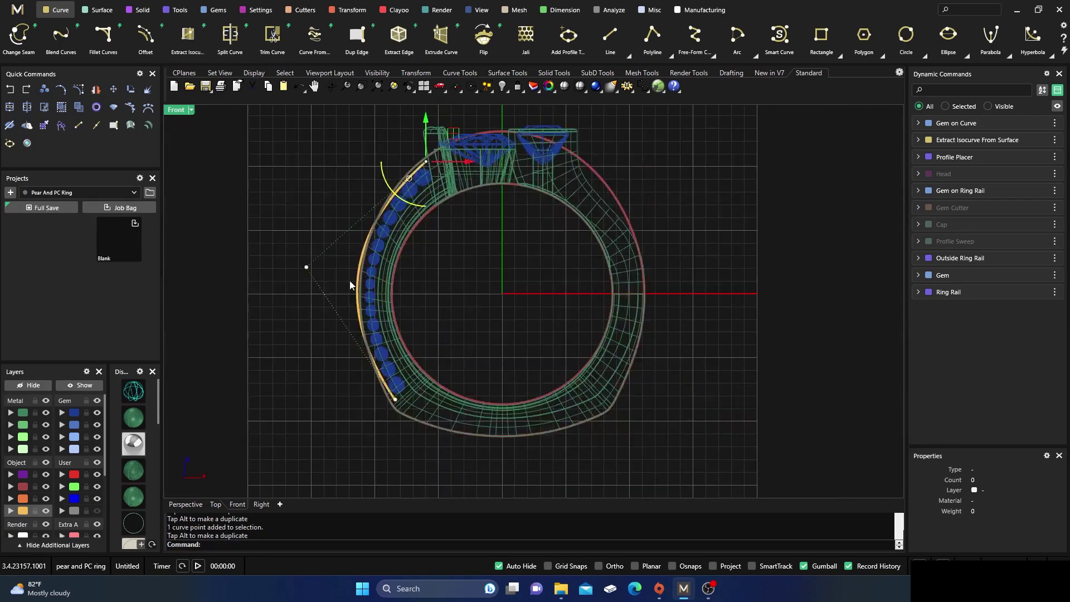
Move the curve's middle control point about 0.75 mm toward the gem row and nudge it slightly further inward
{"action": "scroll", "coordinate": [352, 280], "scroll_direction": "up", "scroll_amount": 5}
{"action": "left_click", "coordinate": [249, 249]}
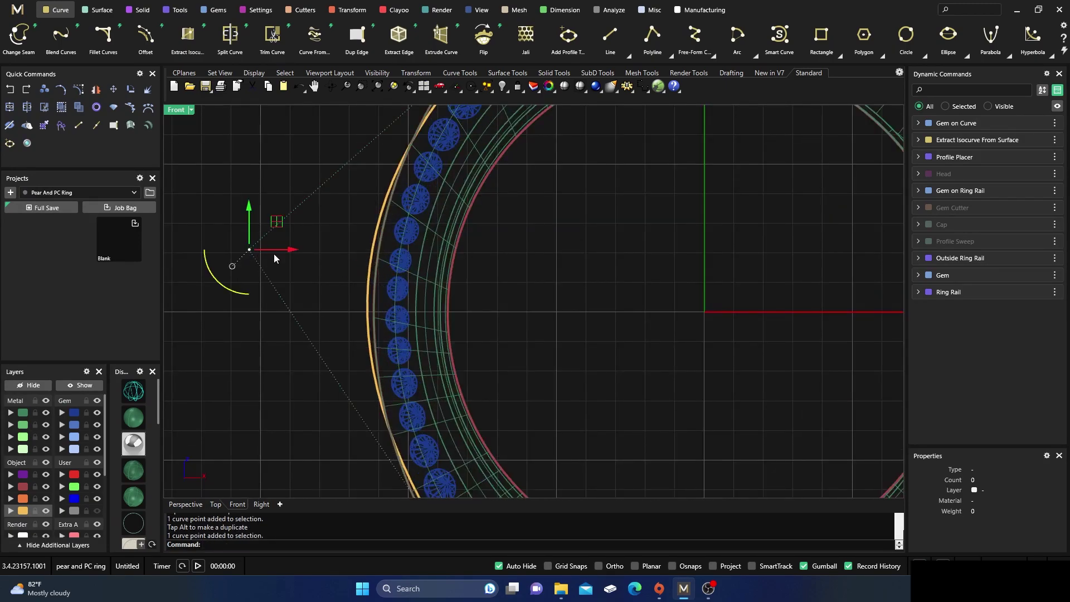
{"action": "left_click_drag", "start_coordinate": [287, 251], "coordinate": [309, 260]}
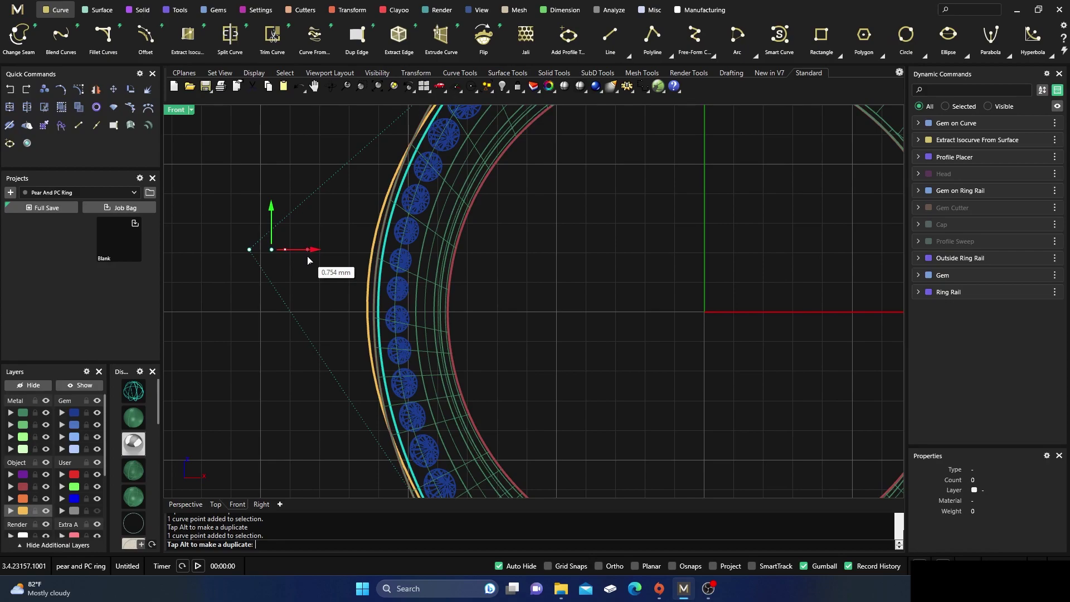
{"action": "left_click", "coordinate": [135, 419]}
{"action": "left_click", "coordinate": [141, 396]}
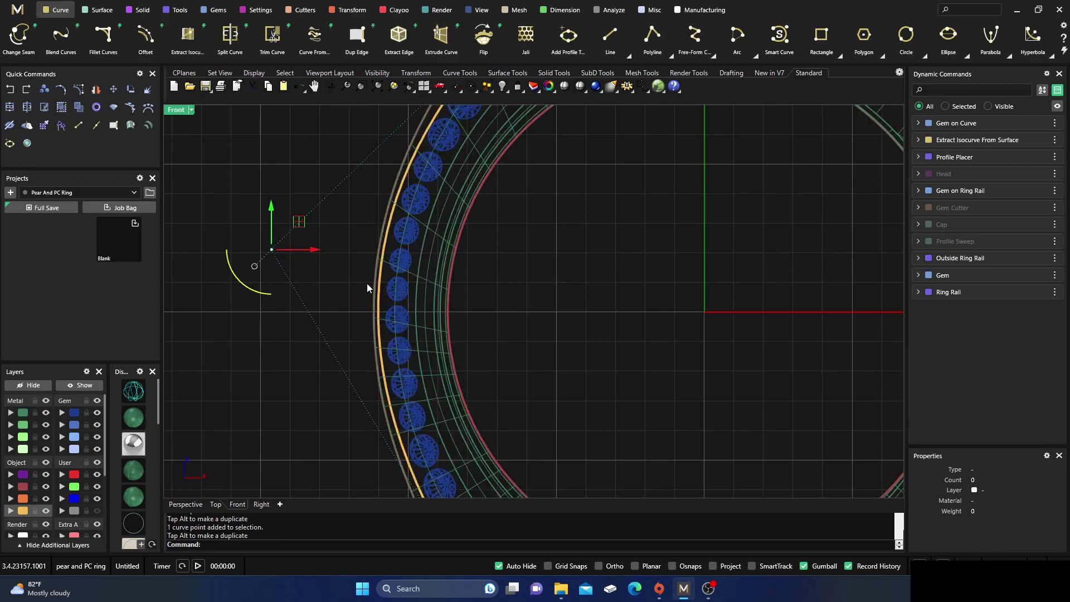
{"action": "left_click_drag", "start_coordinate": [315, 256], "coordinate": [318, 256]}
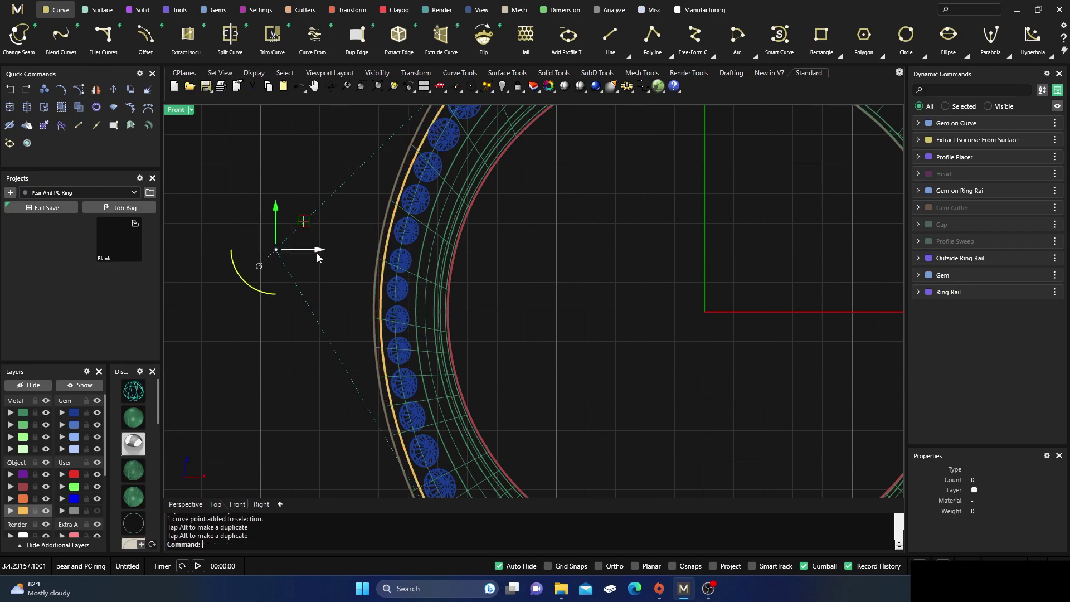
Rebuild the outer border curve beside the gem row with a point count of 5 and degree 3, deleting the input
{"action": "scroll", "coordinate": [328, 259], "scroll_direction": "down", "scroll_amount": 5}
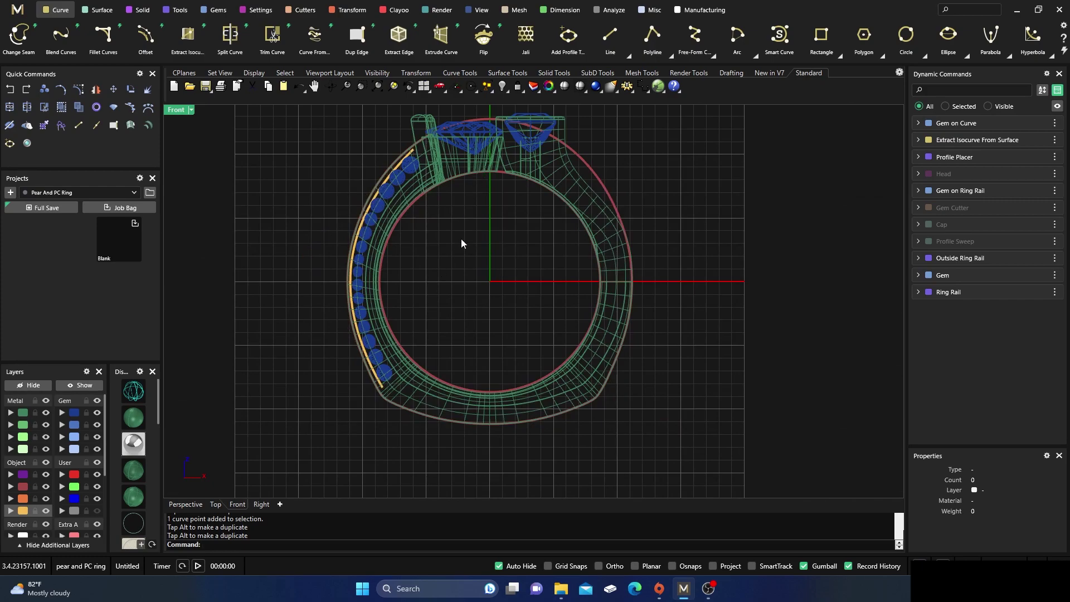
{"action": "scroll", "coordinate": [393, 191], "scroll_direction": "up", "scroll_amount": 5}
{"action": "left_click", "coordinate": [392, 192]}
{"action": "scroll", "coordinate": [442, 265], "scroll_direction": "down", "scroll_amount": 3}
{"action": "scroll", "coordinate": [402, 317], "scroll_direction": "up", "scroll_amount": 3}
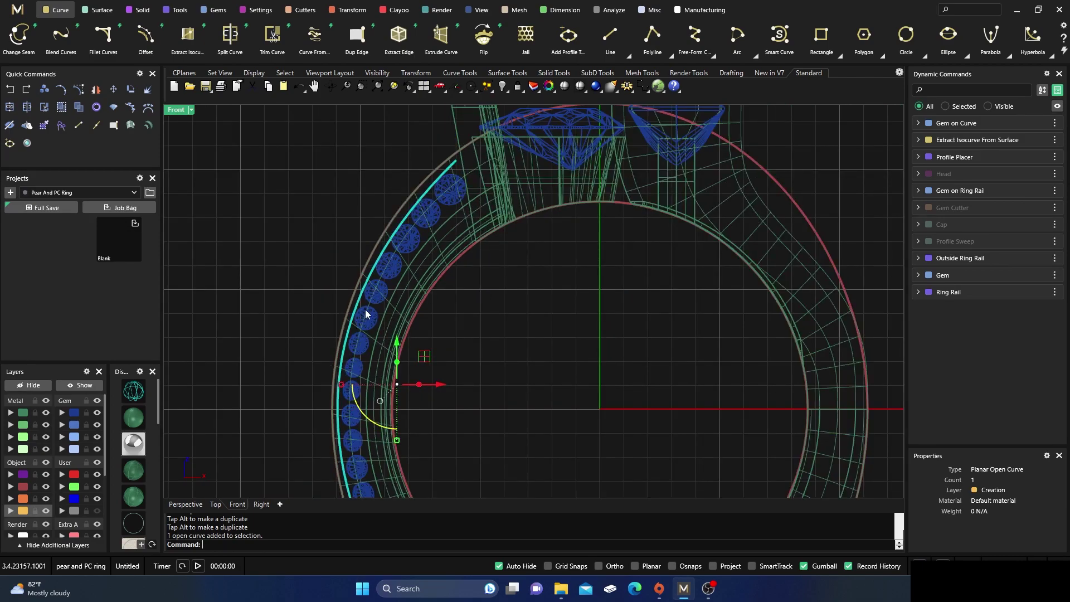
{"action": "type", "text": "Rebuild"}
{"action": "key", "text": "Return"}
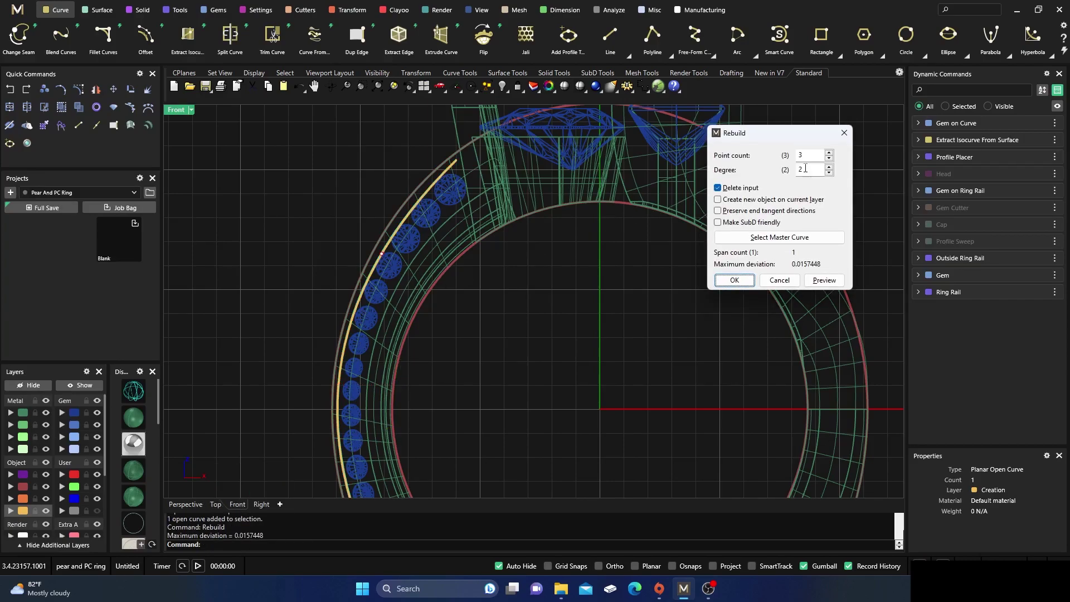
{"action": "scroll", "coordinate": [808, 158], "scroll_direction": "up", "scroll_amount": 1}
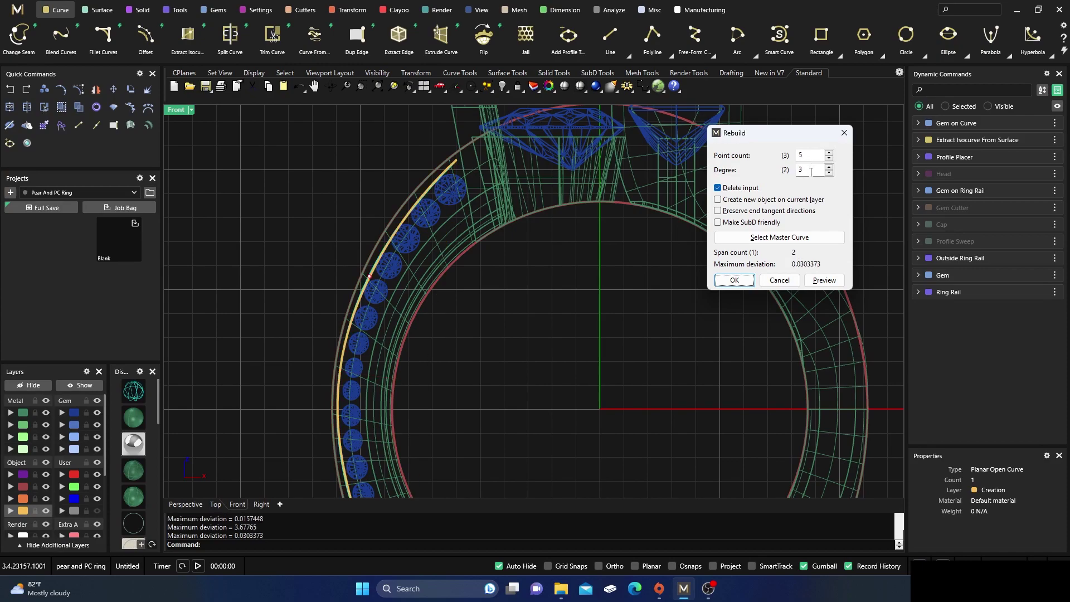
{"action": "left_click", "coordinate": [735, 280]}
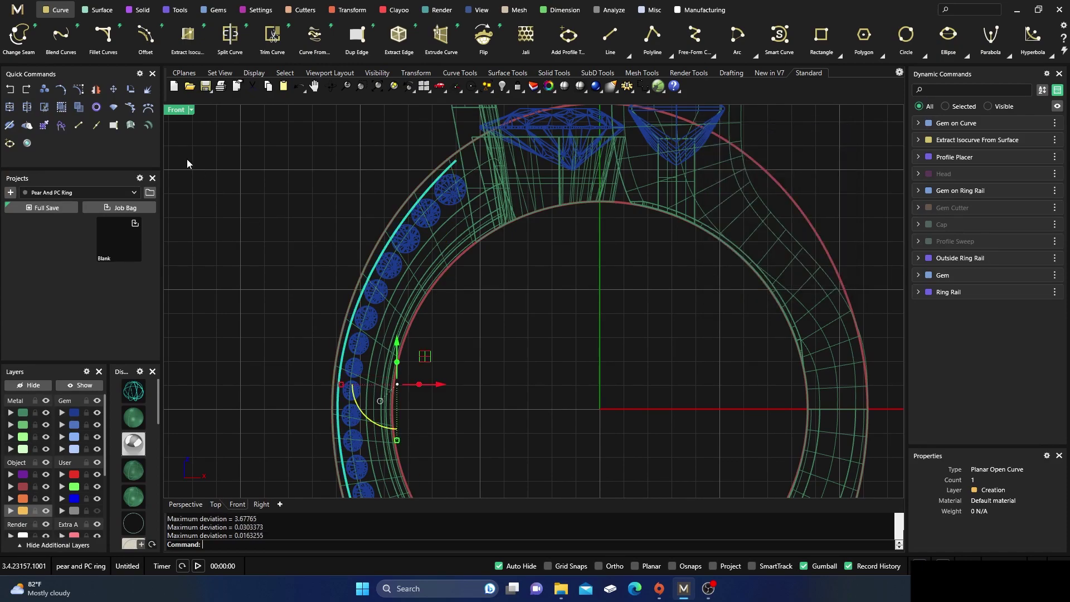
Turn on the rebuilt curve's control points and move the one below its upper end slightly outward and up
{"action": "left_click", "coordinate": [78, 89]}
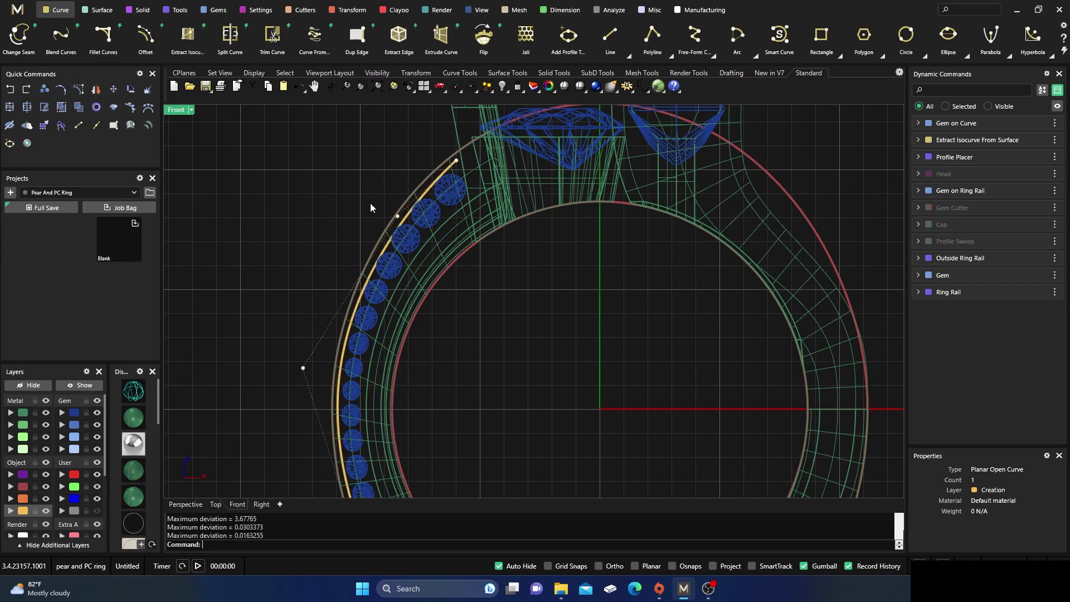
{"action": "left_click", "coordinate": [397, 215]}
{"action": "left_click_drag", "start_coordinate": [420, 189], "coordinate": [416, 186]}
{"action": "scroll", "coordinate": [376, 143], "scroll_direction": "down", "scroll_amount": 3}
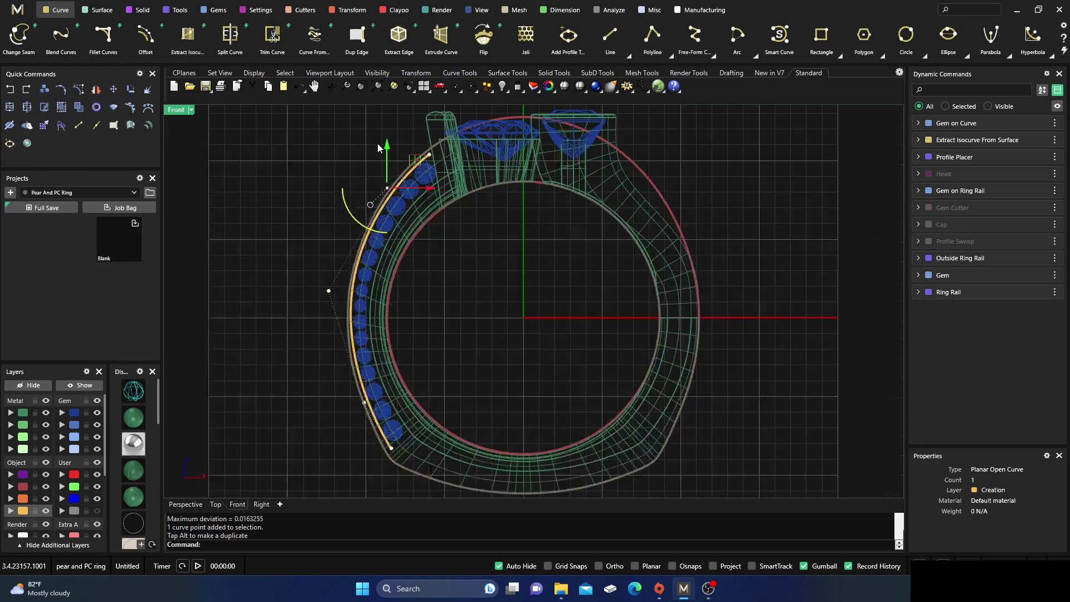
Nudge the outer curve's middle control point slightly toward the gem row
{"action": "scroll", "coordinate": [354, 304], "scroll_direction": "up", "scroll_amount": 3}
{"action": "left_click", "coordinate": [306, 287]}
{"action": "left_click_drag", "start_coordinate": [350, 288], "coordinate": [351, 289]}
{"action": "scroll", "coordinate": [350, 383], "scroll_direction": "down", "scroll_amount": 3}
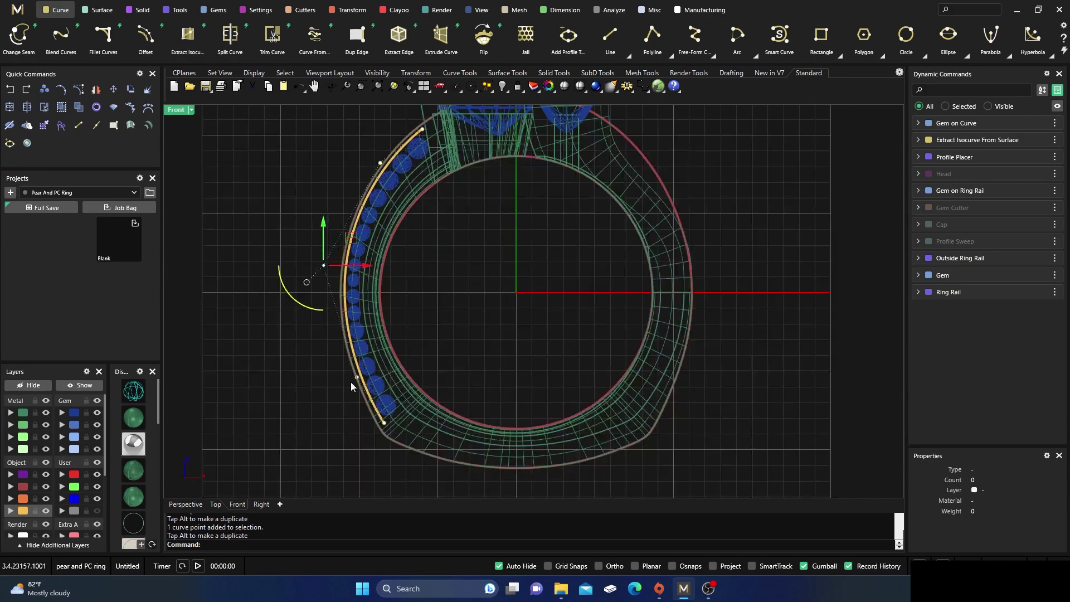
Move the control point just above the outer curve's lower end slightly outward and down
{"action": "scroll", "coordinate": [353, 399], "scroll_direction": "up", "scroll_amount": 3}
{"action": "left_click", "coordinate": [361, 358]}
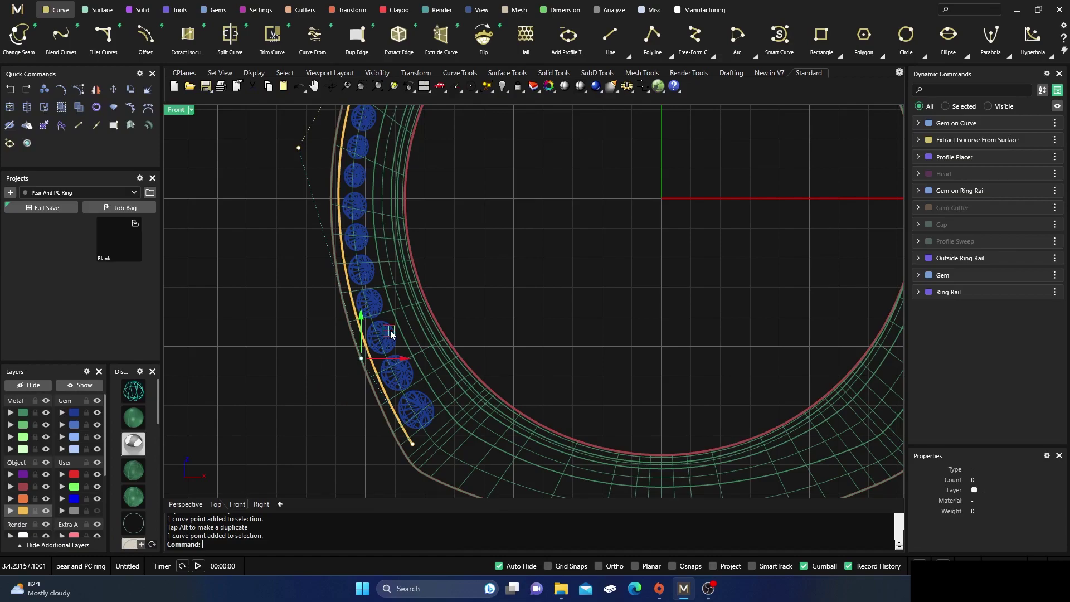
{"action": "left_click_drag", "start_coordinate": [391, 333], "coordinate": [389, 336]}
{"action": "scroll", "coordinate": [336, 242], "scroll_direction": "down", "scroll_amount": 5}
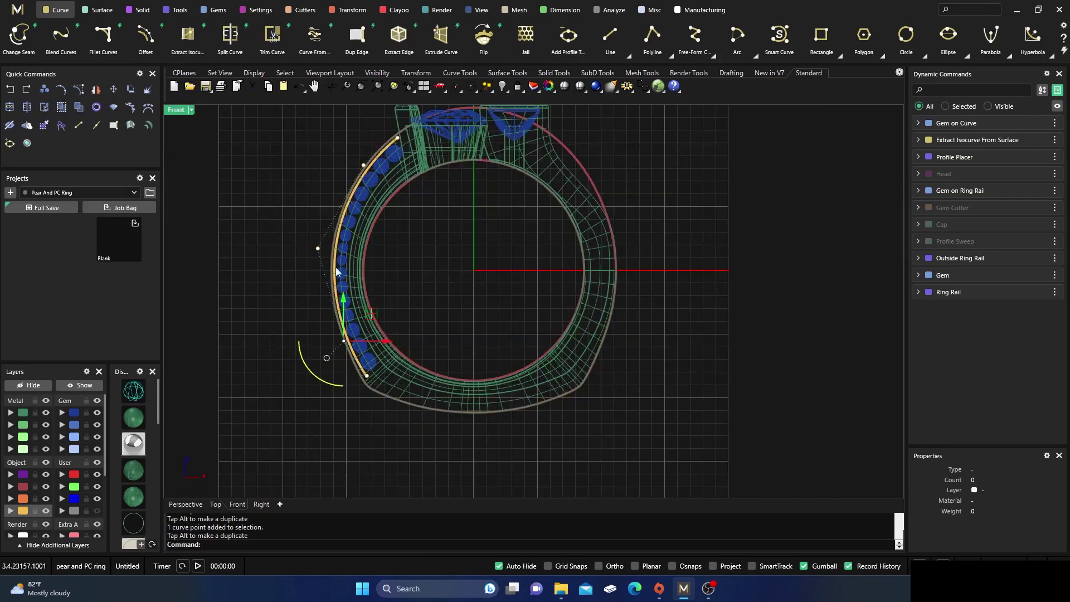
{"action": "scroll", "coordinate": [369, 176], "scroll_direction": "up", "scroll_amount": 4}
{"action": "scroll", "coordinate": [366, 189], "scroll_direction": "down", "scroll_amount": 2}
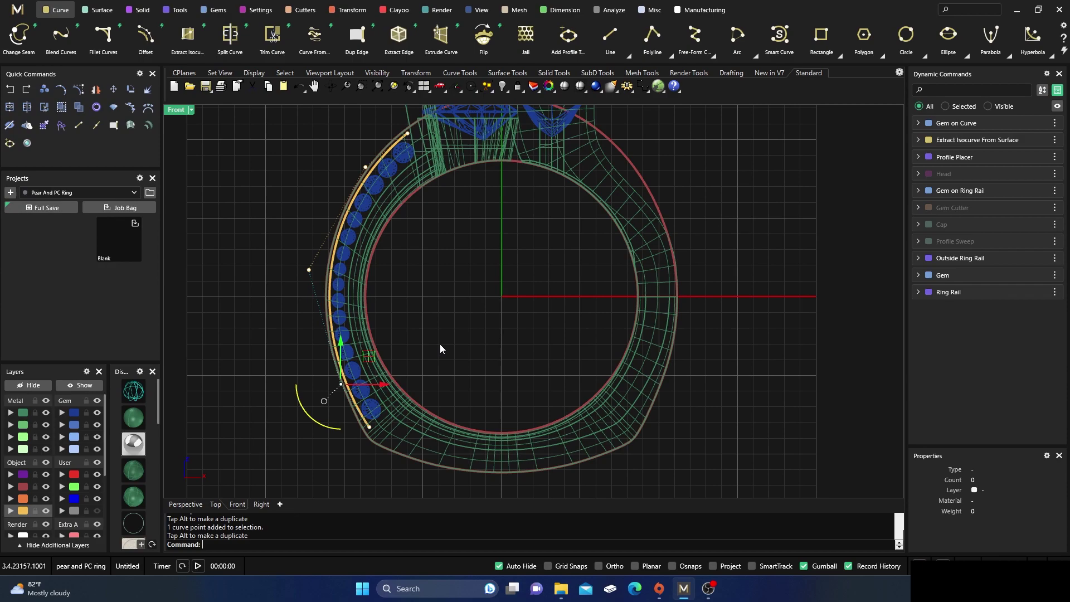
Turn off the outer border curve's control points
{"action": "key", "text": "F10"}
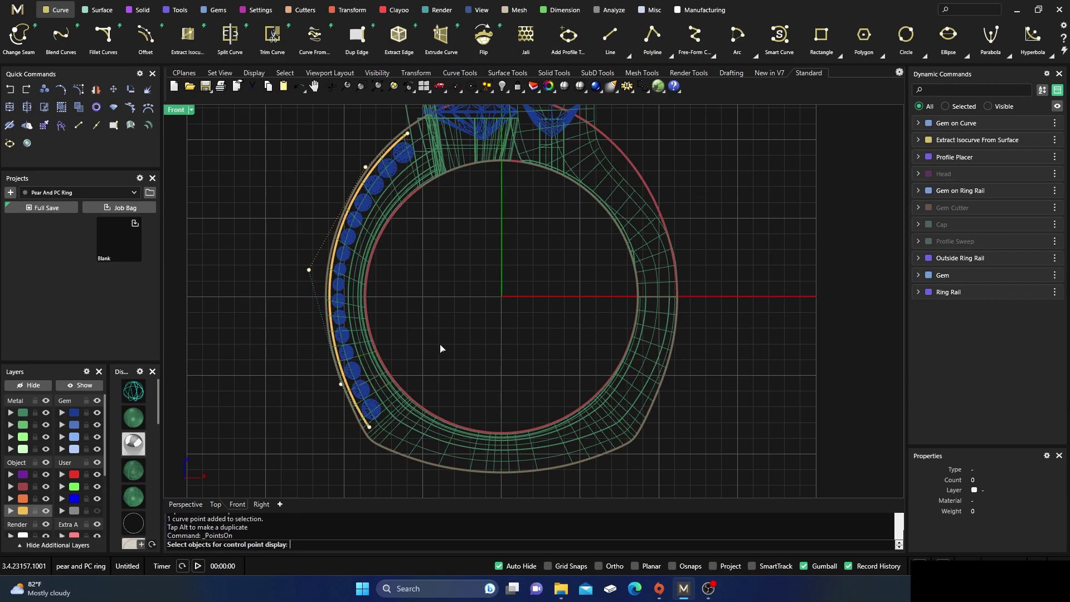
{"action": "key", "text": "Escape"}
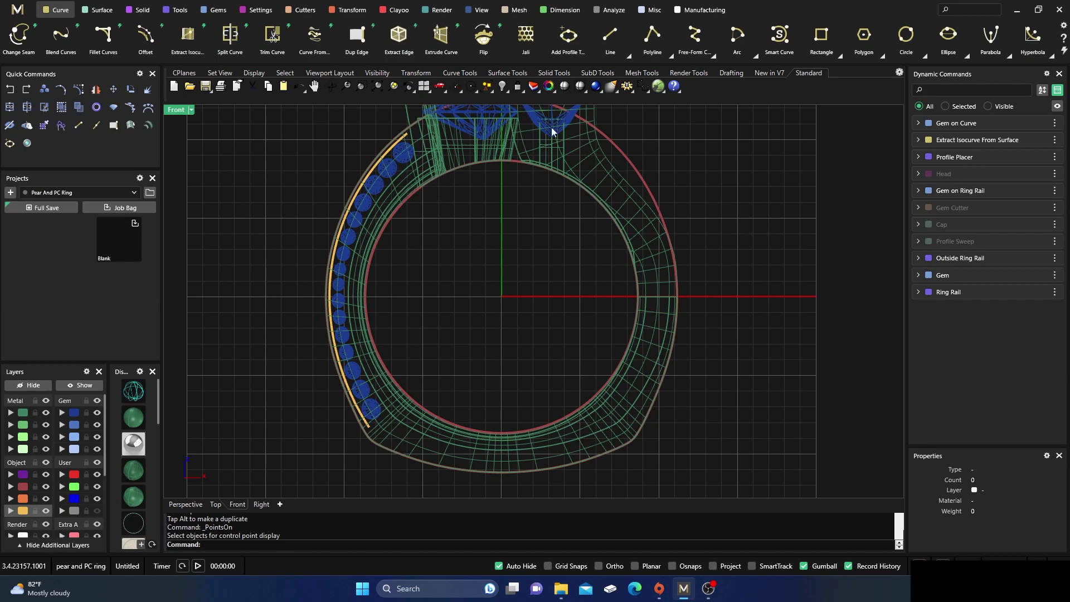
{"action": "key", "text": "F10"}
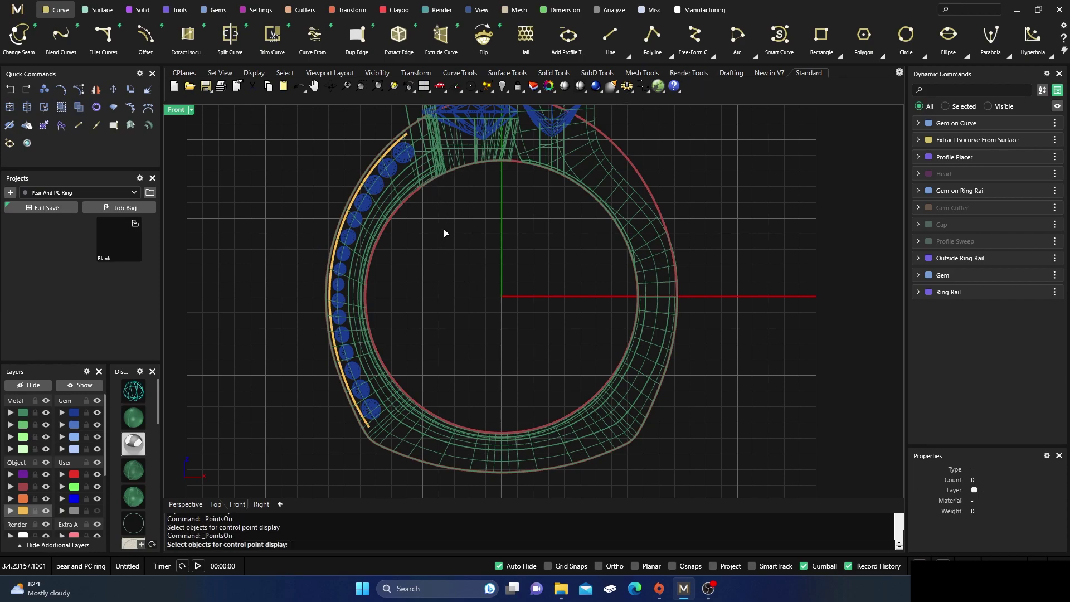
{"action": "key", "text": "Escape"}
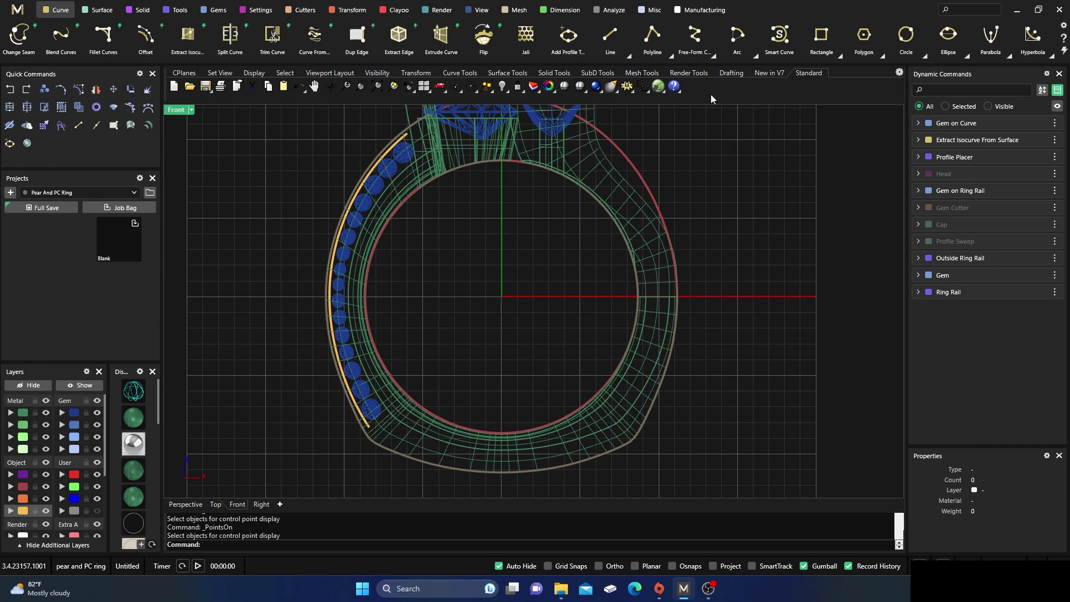
Draw an Arc Direction curve inside the gem row, from beside the uppermost gem to beside the lowest, ends about 16.9 mm apart, bulging outward
{"action": "left_click", "coordinate": [756, 57]}
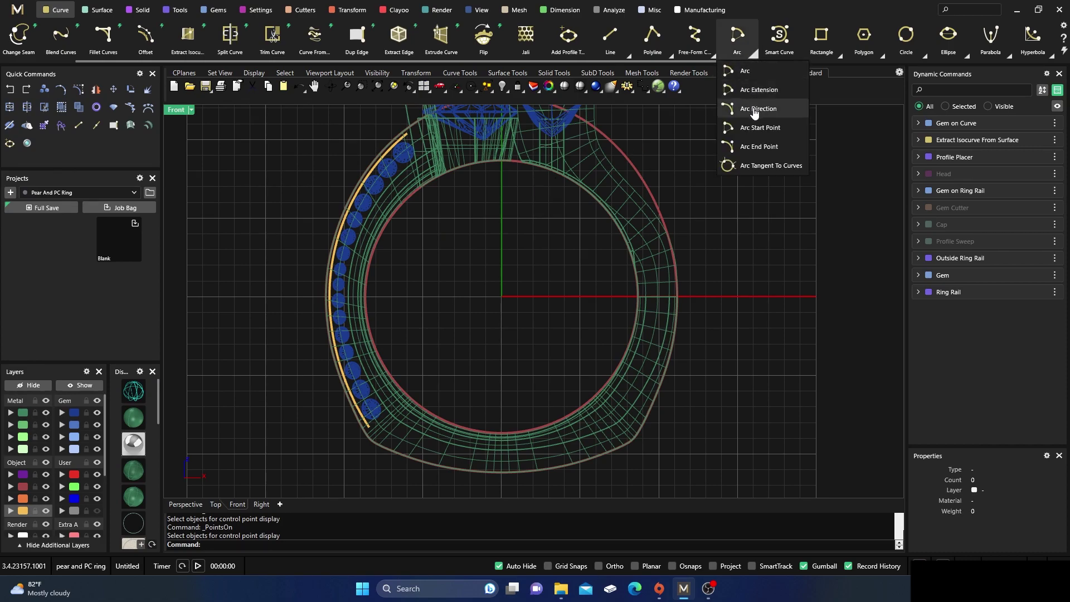
{"action": "left_click", "coordinate": [753, 109]}
{"action": "scroll", "coordinate": [403, 175], "scroll_direction": "up", "scroll_amount": 4}
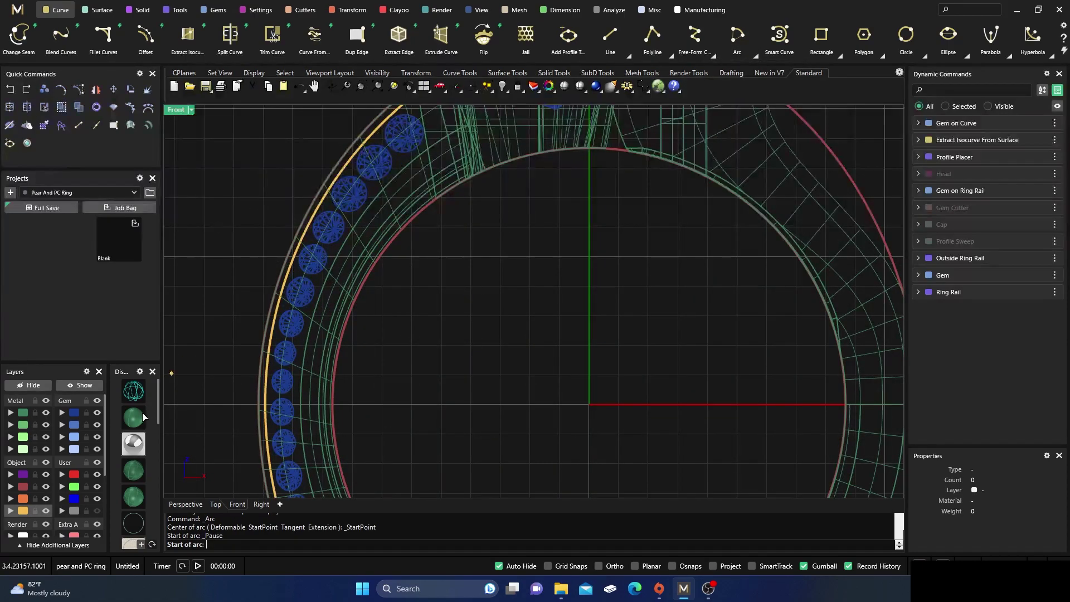
{"action": "left_click", "coordinate": [141, 417]}
{"action": "scroll", "coordinate": [480, 301], "scroll_direction": "down", "scroll_amount": 4}
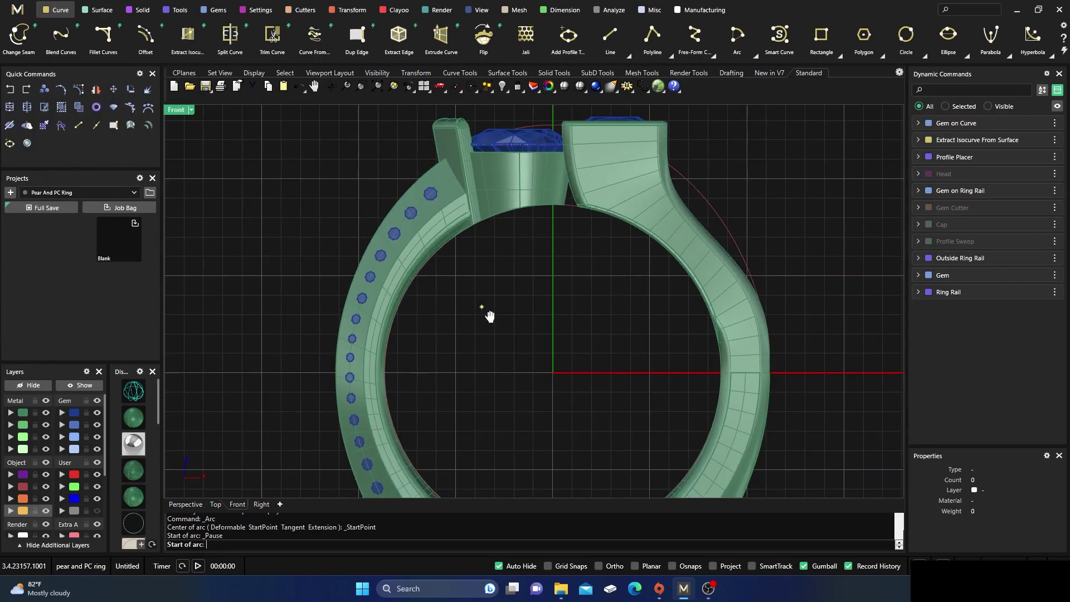
{"action": "scroll", "coordinate": [454, 203], "scroll_direction": "up", "scroll_amount": 3}
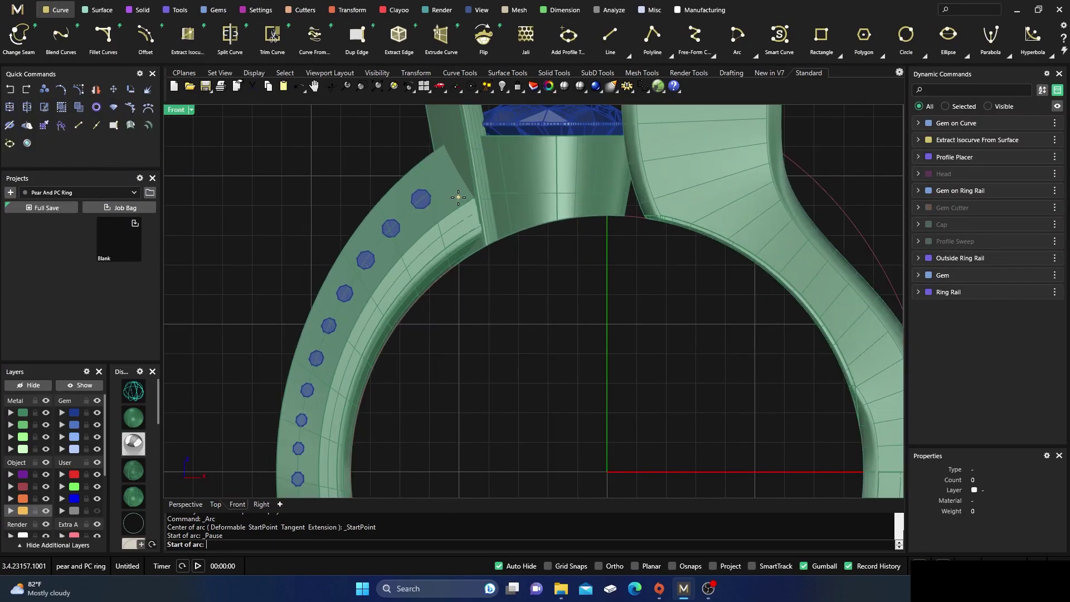
{"action": "left_click", "coordinate": [456, 199]}
{"action": "scroll", "coordinate": [452, 223], "scroll_direction": "down", "scroll_amount": 3}
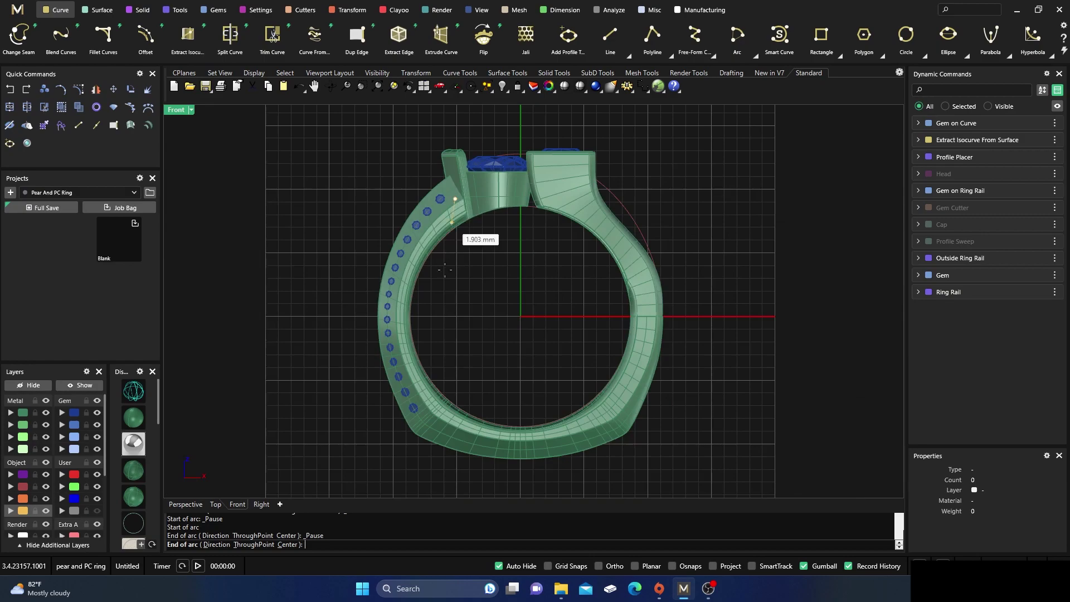
{"action": "scroll", "coordinate": [424, 435], "scroll_direction": "up", "scroll_amount": 4}
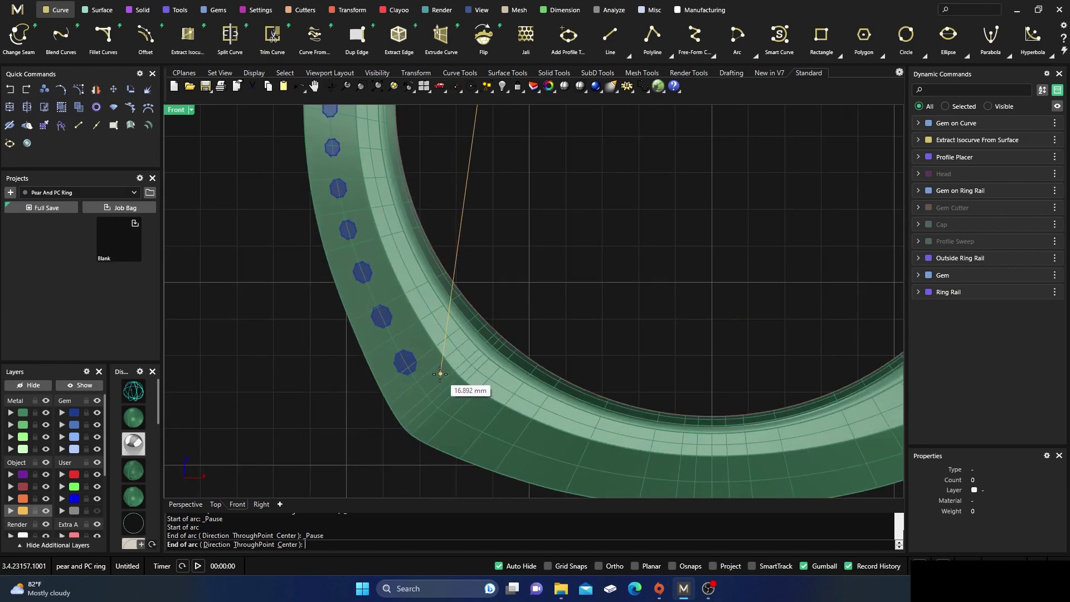
{"action": "left_click", "coordinate": [440, 374]}
{"action": "scroll", "coordinate": [440, 374], "scroll_direction": "down", "scroll_amount": 3}
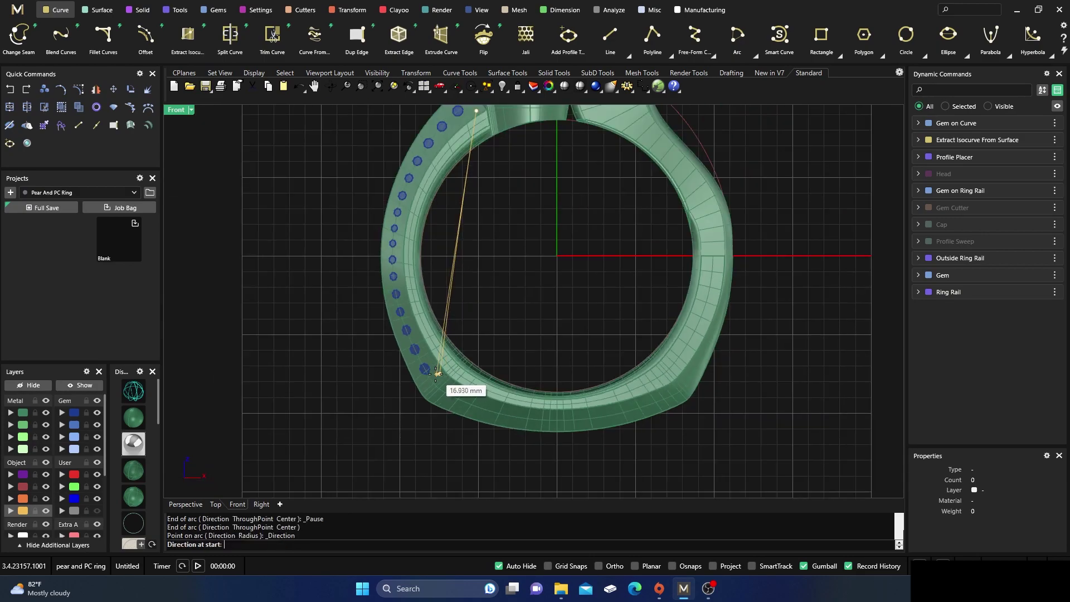
{"action": "left_click", "coordinate": [133, 390]}
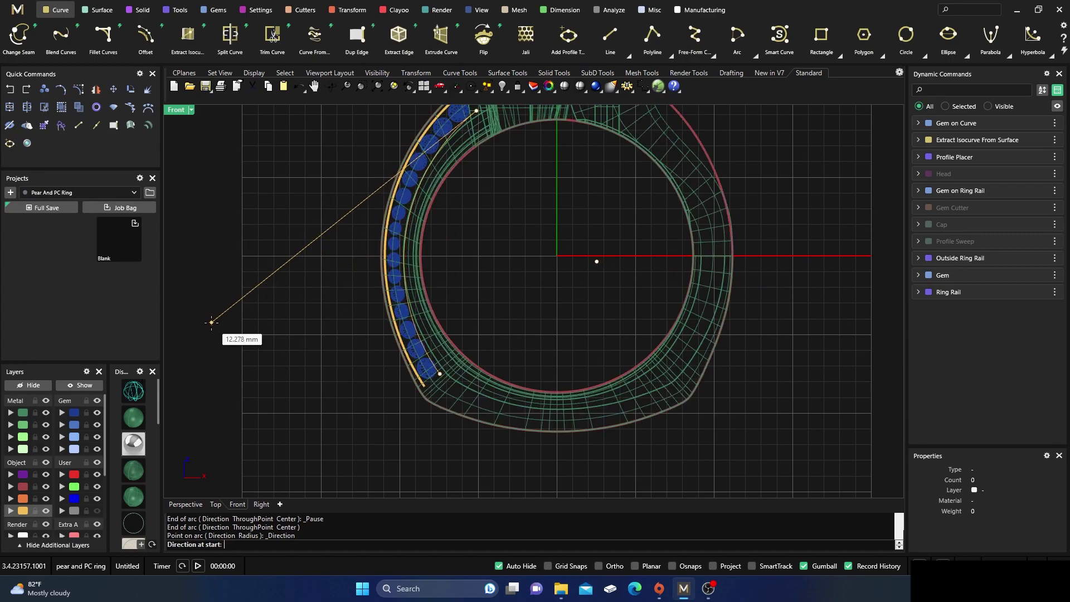
{"action": "left_click", "coordinate": [211, 323]}
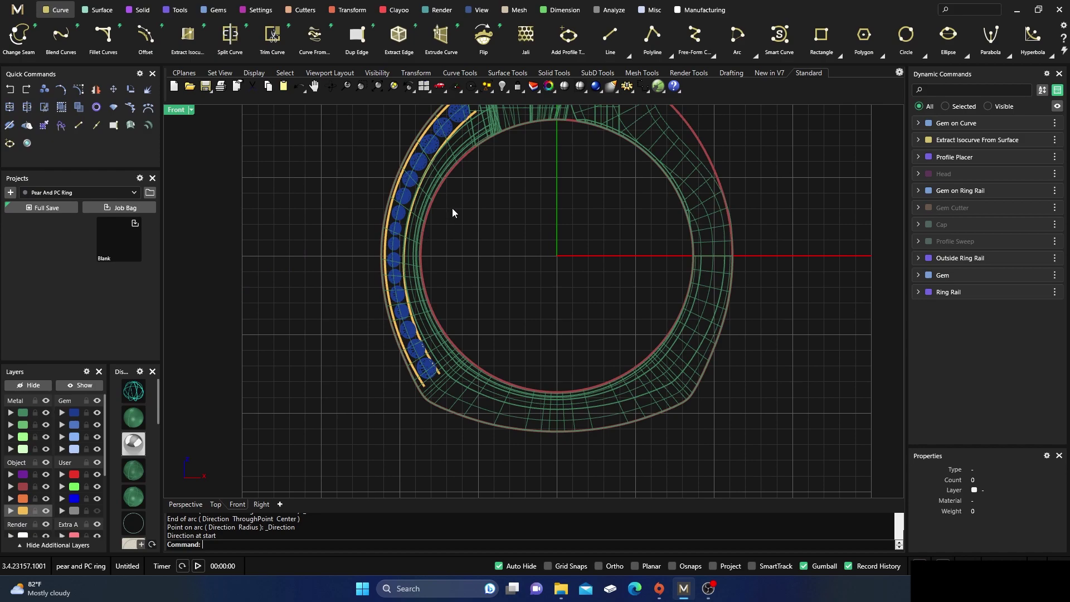
Turn on the control points of the new arc along the gem row's inner side
{"action": "scroll", "coordinate": [452, 214], "scroll_direction": "up", "scroll_amount": 5}
{"action": "left_click", "coordinate": [389, 298]}
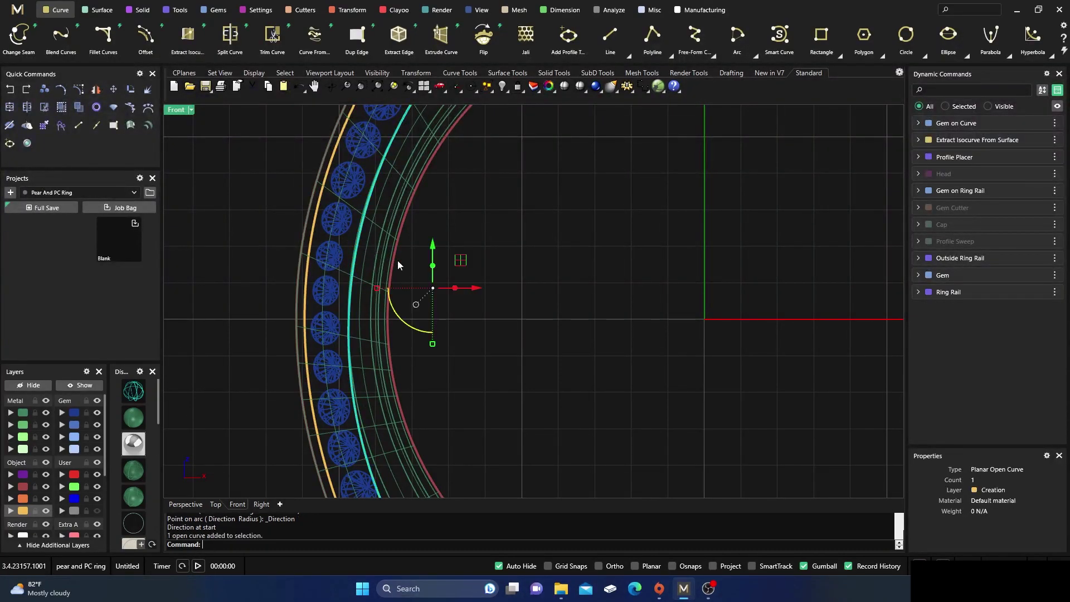
{"action": "left_click", "coordinate": [78, 89]}
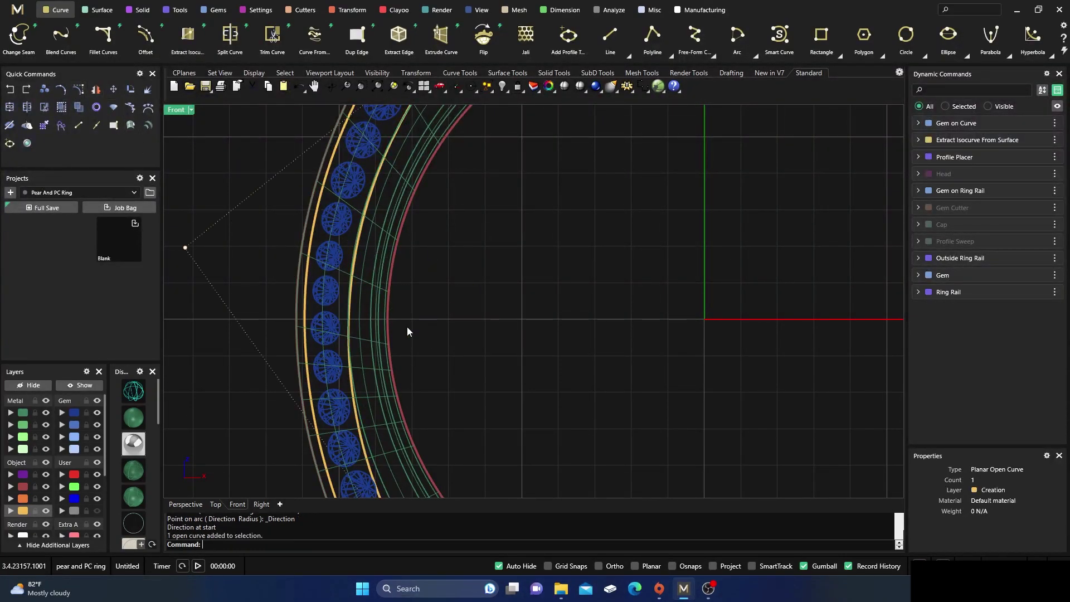
Move the inner arc's lower end point slightly away from the lowest gem, toward the finger hole and down
{"action": "scroll", "coordinate": [427, 334], "scroll_direction": "down", "scroll_amount": 5}
{"action": "scroll", "coordinate": [440, 209], "scroll_direction": "up", "scroll_amount": 3}
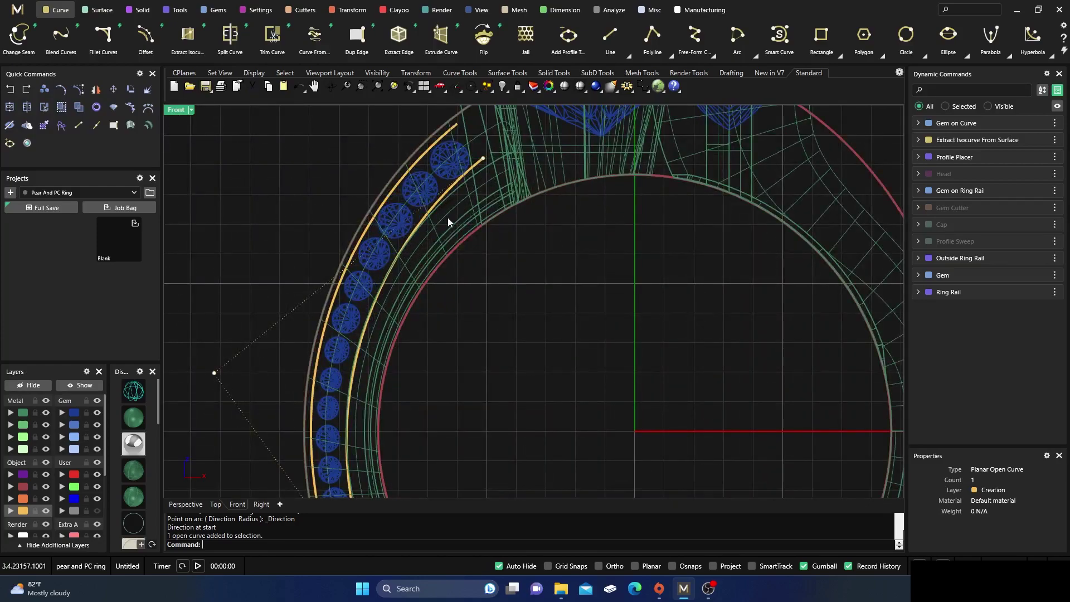
{"action": "scroll", "coordinate": [456, 280], "scroll_direction": "down", "scroll_amount": 4}
{"action": "right_click_drag", "start_coordinate": [467, 357], "coordinate": [465, 306]}
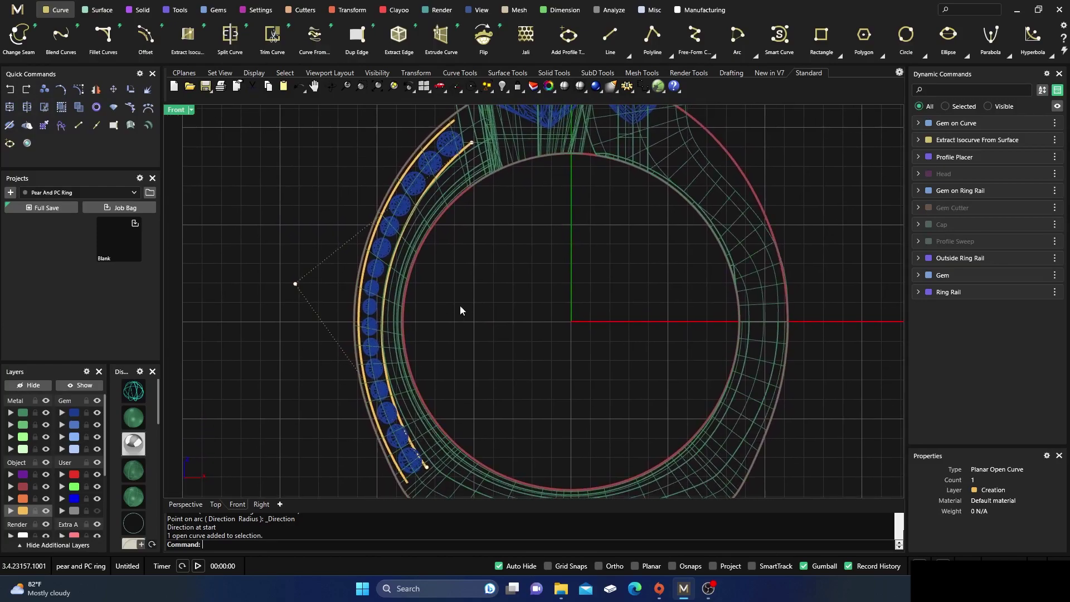
{"action": "scroll", "coordinate": [353, 326], "scroll_direction": "up", "scroll_amount": 2}
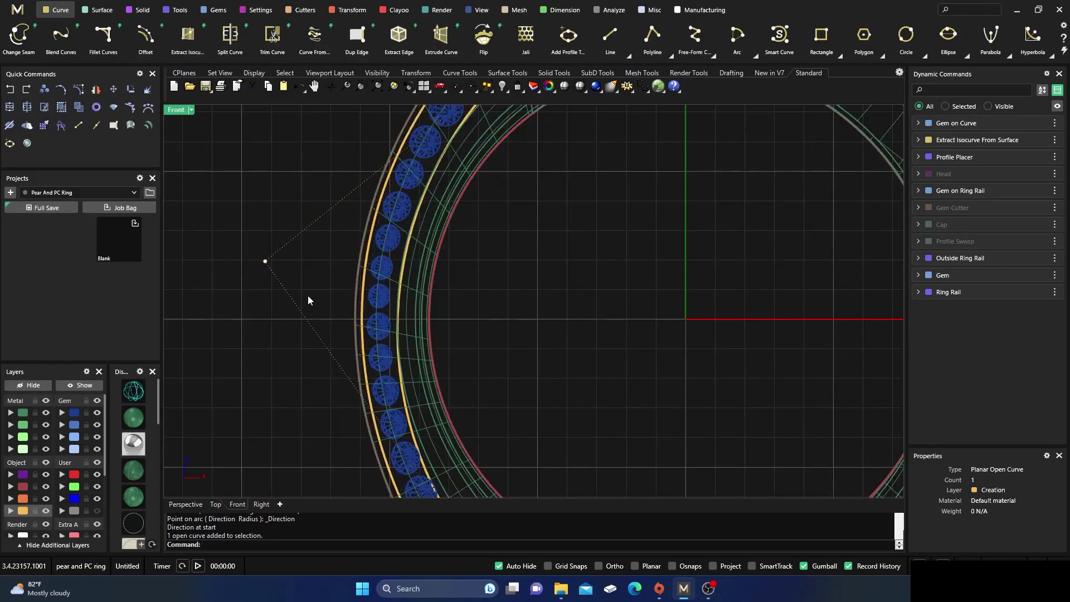
{"action": "scroll", "coordinate": [375, 280], "scroll_direction": "down", "scroll_amount": 4}
{"action": "scroll", "coordinate": [394, 434], "scroll_direction": "up", "scroll_amount": 4}
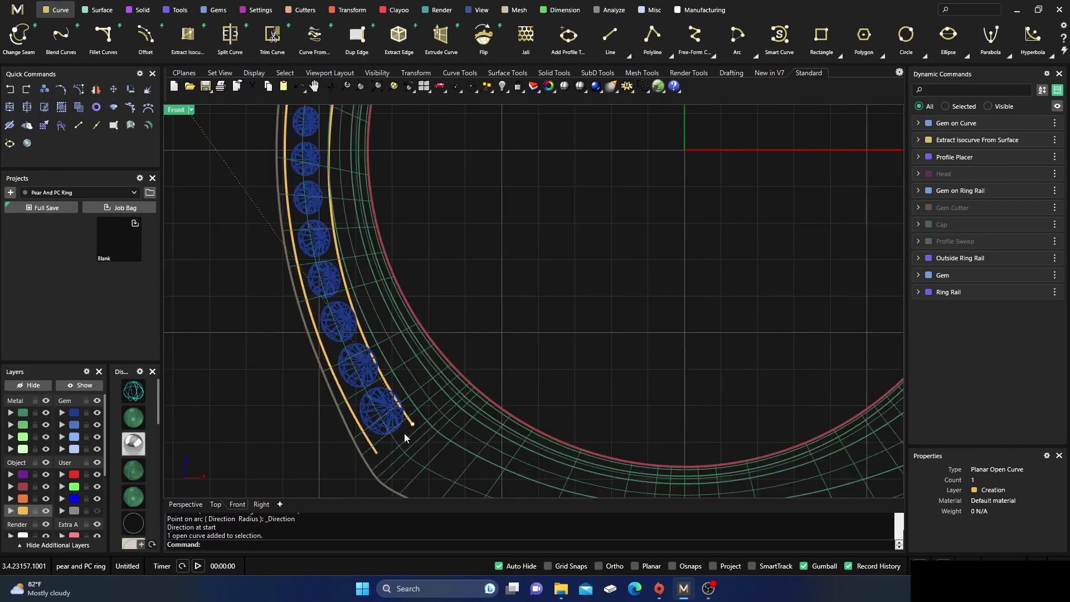
{"action": "left_click", "coordinate": [412, 424]}
{"action": "left_click_drag", "start_coordinate": [439, 396], "coordinate": [444, 398]}
{"action": "scroll", "coordinate": [456, 344], "scroll_direction": "down", "scroll_amount": 3}
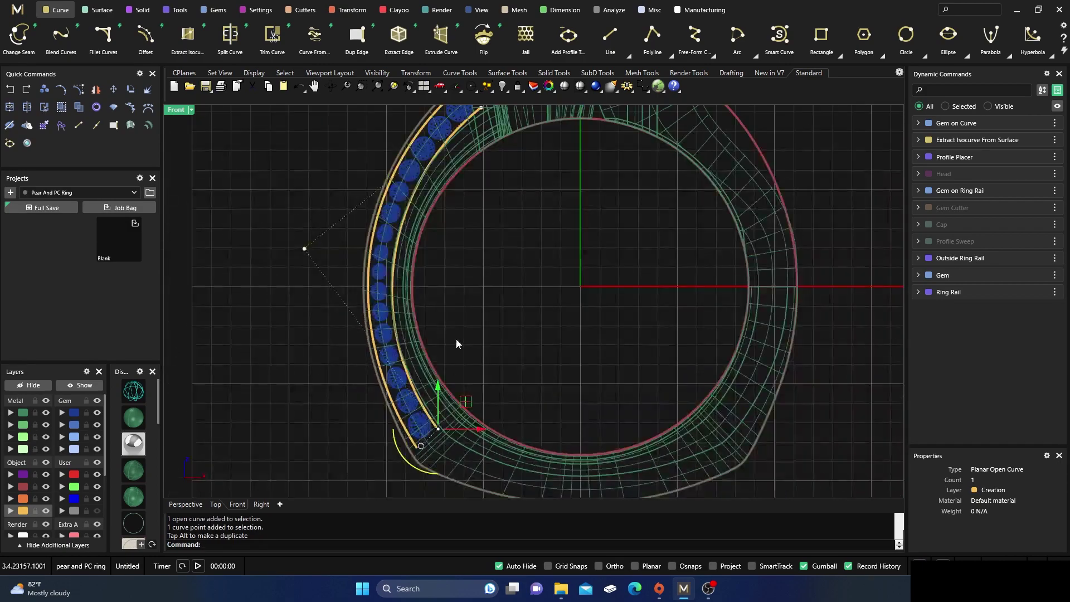
Nudge the inner arc's upper end point slightly away from the uppermost gem
{"action": "scroll", "coordinate": [479, 279], "scroll_direction": "up", "scroll_amount": 5}
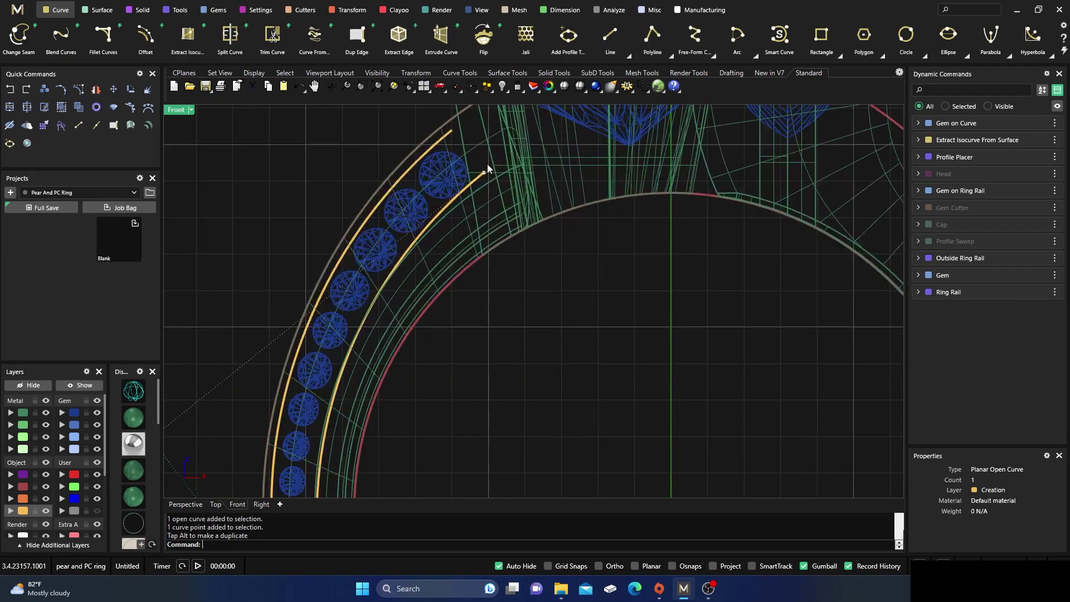
{"action": "left_click", "coordinate": [484, 174]}
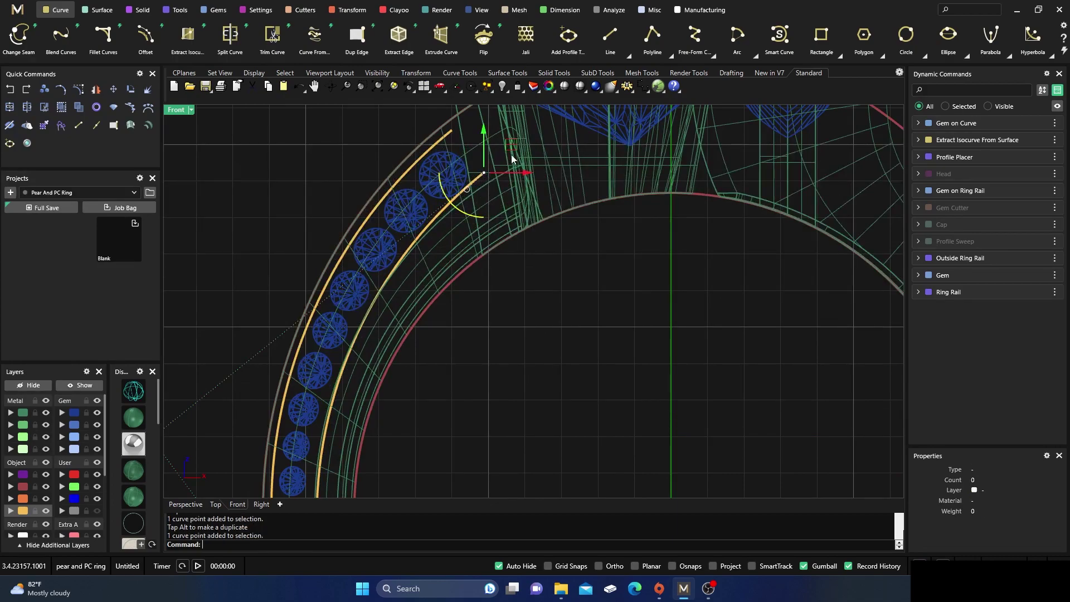
{"action": "left_click_drag", "start_coordinate": [516, 144], "coordinate": [517, 145]}
{"action": "left_click", "coordinate": [393, 123]}
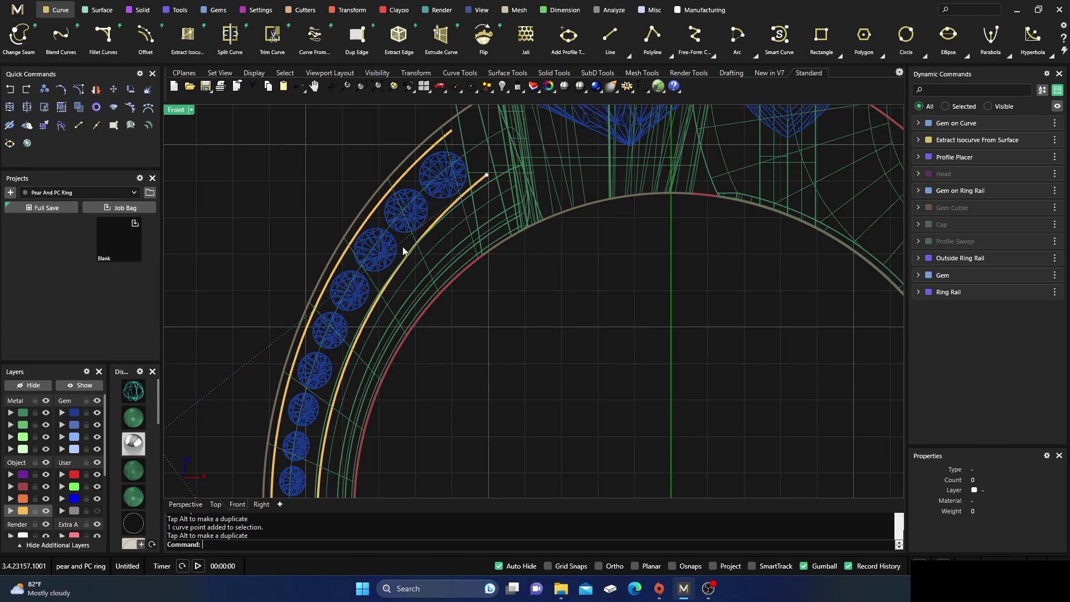
Move the inner arc's middle control point slightly outward so the curve sits closer to the gem row
{"action": "scroll", "coordinate": [402, 249], "scroll_direction": "down", "scroll_amount": 5}
{"action": "scroll", "coordinate": [273, 344], "scroll_direction": "up", "scroll_amount": 5}
{"action": "left_click", "coordinate": [223, 321]}
{"action": "left_click_drag", "start_coordinate": [263, 322], "coordinate": [249, 319]}
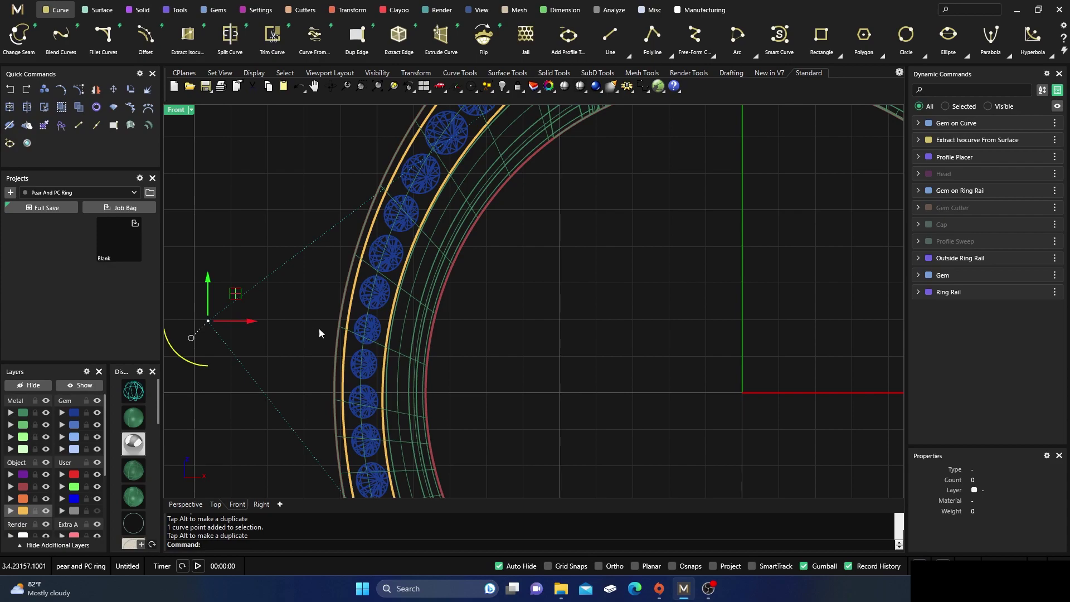
Show the outer border curve's control points, extend its upper end point away from the uppermost gem and nudge the adjacent point
{"action": "scroll", "coordinate": [296, 357], "scroll_direction": "down", "scroll_amount": 3}
{"action": "right_click_drag", "start_coordinate": [473, 335], "coordinate": [480, 343]}
{"action": "scroll", "coordinate": [462, 144], "scroll_direction": "up", "scroll_amount": 4}
{"action": "right_click_drag", "start_coordinate": [477, 178], "coordinate": [474, 215]}
{"action": "left_click", "coordinate": [440, 183]}
{"action": "left_click", "coordinate": [97, 90]}
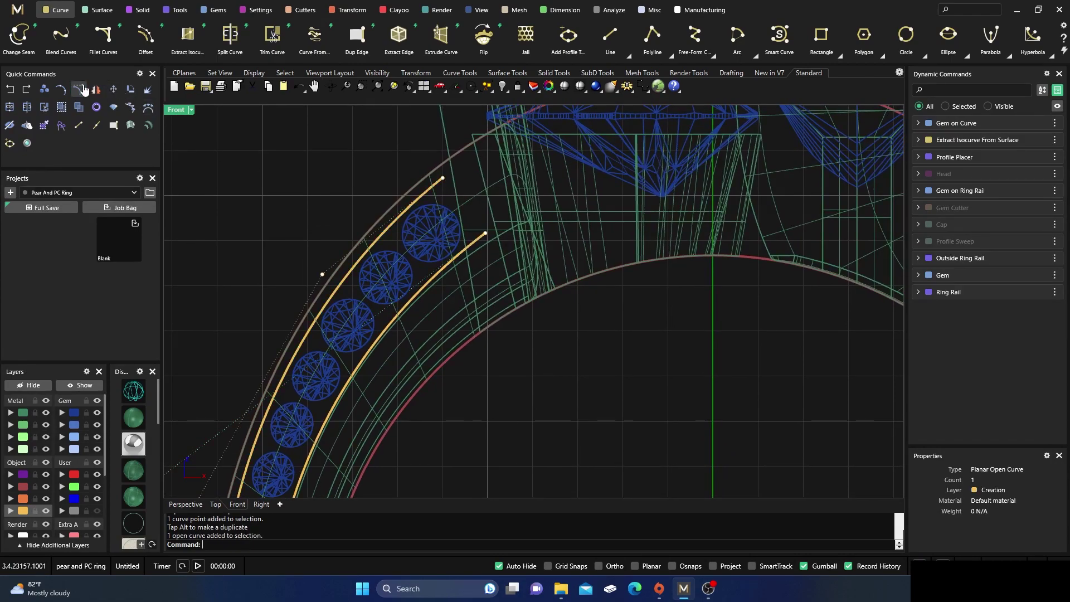
{"action": "left_click_drag", "start_coordinate": [458, 185], "coordinate": [458, 187]}
{"action": "left_click_drag", "start_coordinate": [467, 147], "coordinate": [485, 134]}
{"action": "left_click_drag", "start_coordinate": [307, 262], "coordinate": [337, 291]}
{"action": "left_click_drag", "start_coordinate": [346, 245], "coordinate": [348, 246]}
Nudge the middle control points of the inner and outer border curves slightly outward to even the spacing along the gem row
{"action": "scroll", "coordinate": [377, 171], "scroll_direction": "down", "scroll_amount": 5}
{"action": "scroll", "coordinate": [333, 318], "scroll_direction": "down", "scroll_amount": 1}
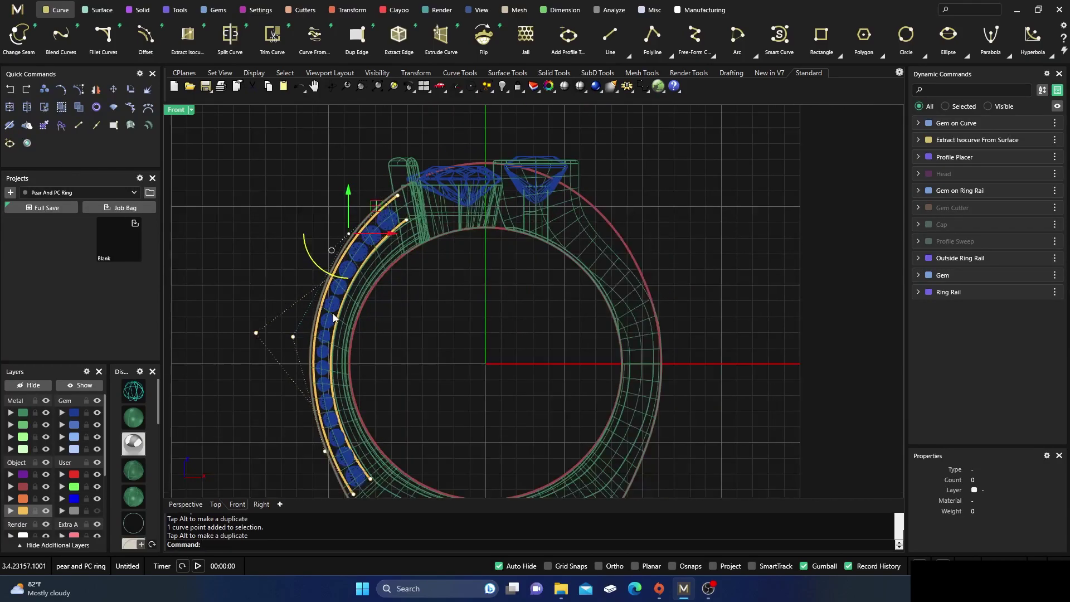
{"action": "scroll", "coordinate": [338, 351], "scroll_direction": "up", "scroll_amount": 4}
{"action": "scroll", "coordinate": [330, 349], "scroll_direction": "down", "scroll_amount": 2}
{"action": "scroll", "coordinate": [330, 349], "scroll_direction": "up", "scroll_amount": 3}
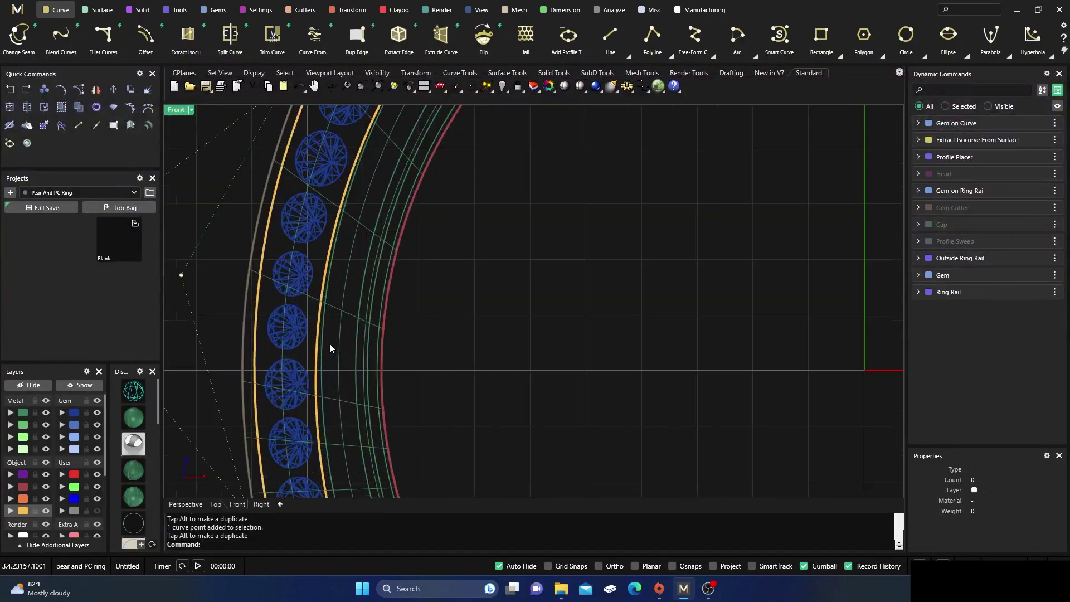
{"action": "scroll", "coordinate": [320, 295], "scroll_direction": "down", "scroll_amount": 2}
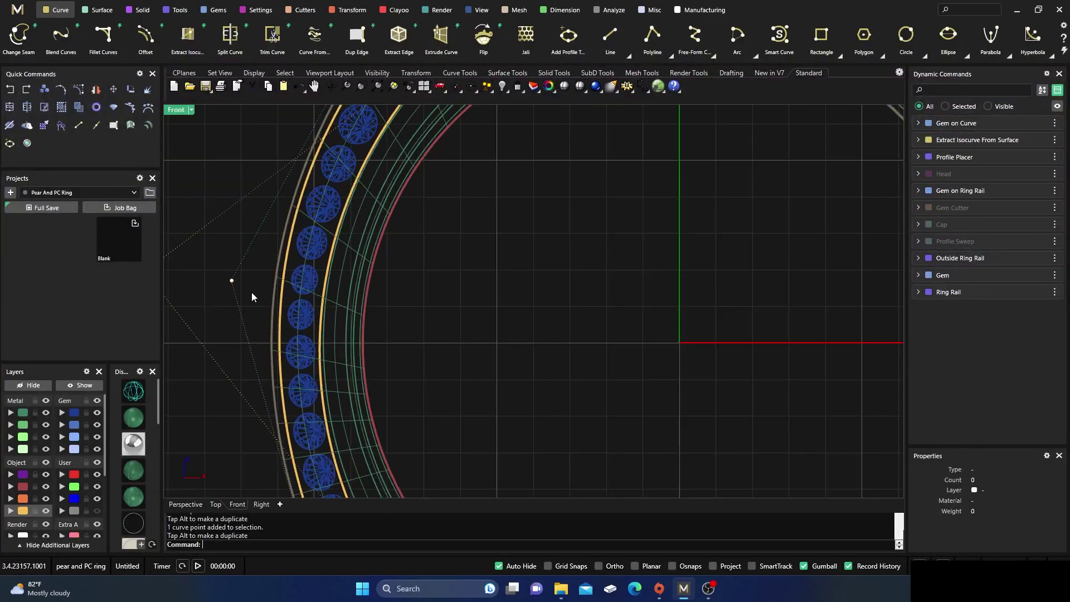
{"action": "left_click", "coordinate": [231, 281]}
{"action": "left_click_drag", "start_coordinate": [272, 281], "coordinate": [239, 281]}
{"action": "scroll", "coordinate": [274, 289], "scroll_direction": "down", "scroll_amount": 2}
{"action": "left_click", "coordinate": [191, 276]}
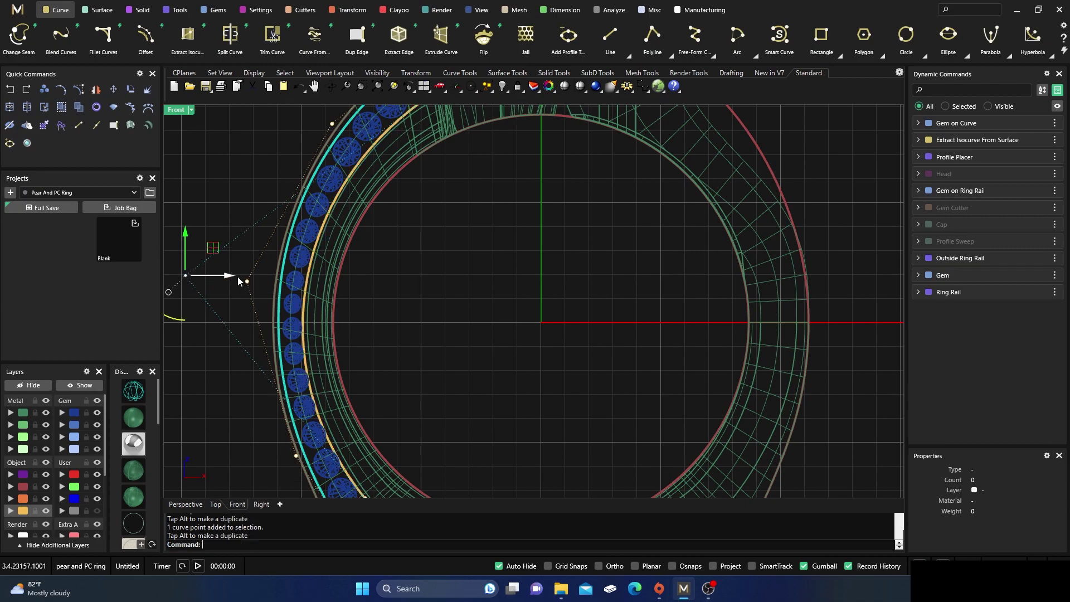
{"action": "scroll", "coordinate": [301, 292], "scroll_direction": "up", "scroll_amount": 3}
{"action": "scroll", "coordinate": [312, 299], "scroll_direction": "down", "scroll_amount": 5}
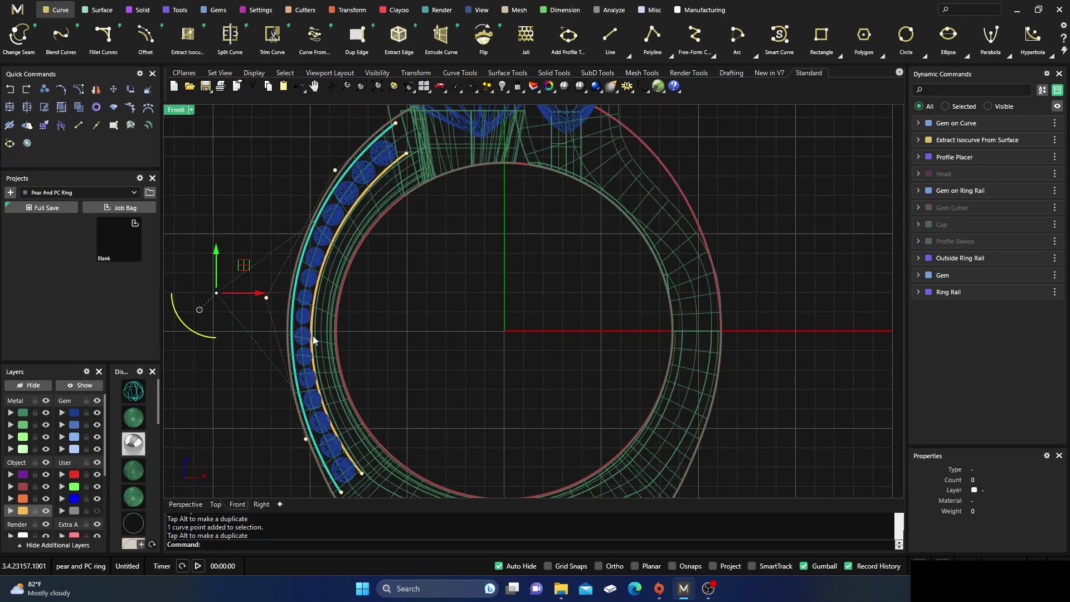
Rebuild the inner border curve with a point count of 5 and degree 3, deleting the input curve
{"action": "left_click", "coordinate": [312, 303]}
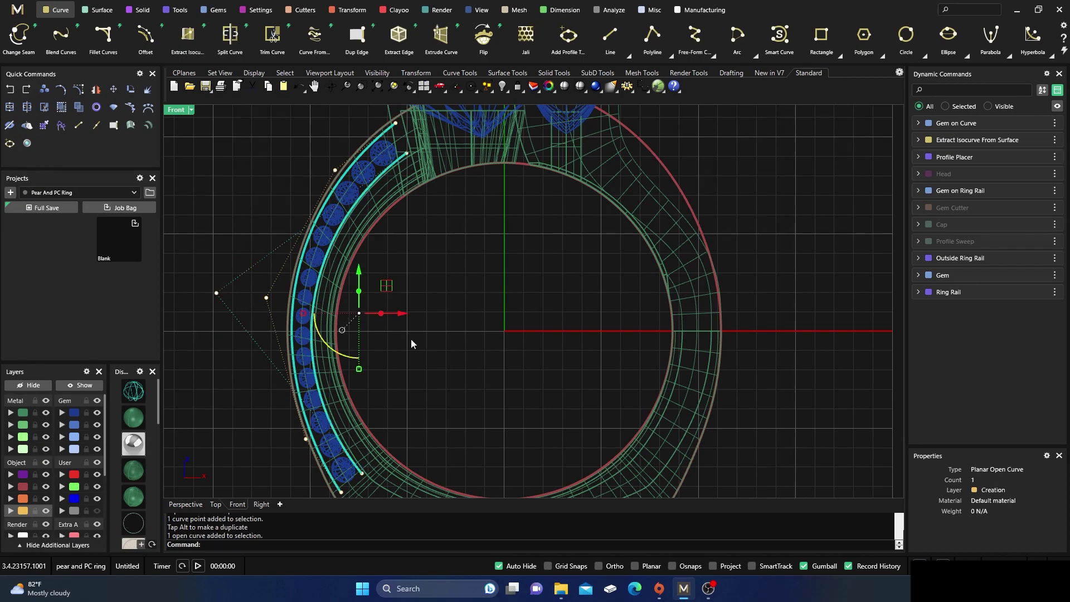
{"action": "type", "text": "rebuild"}
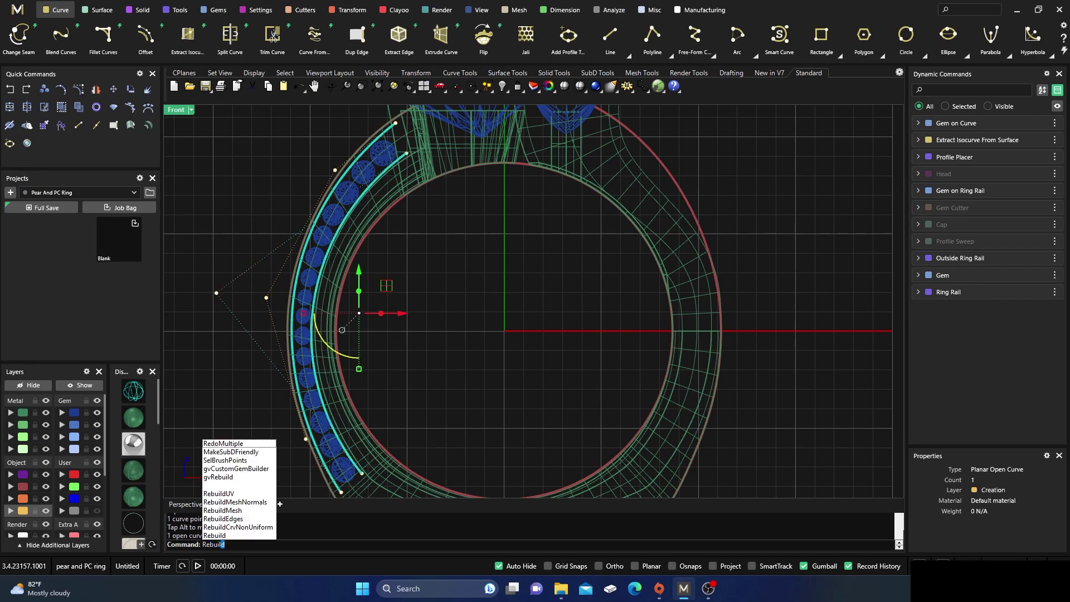
{"action": "key", "text": "Return"}
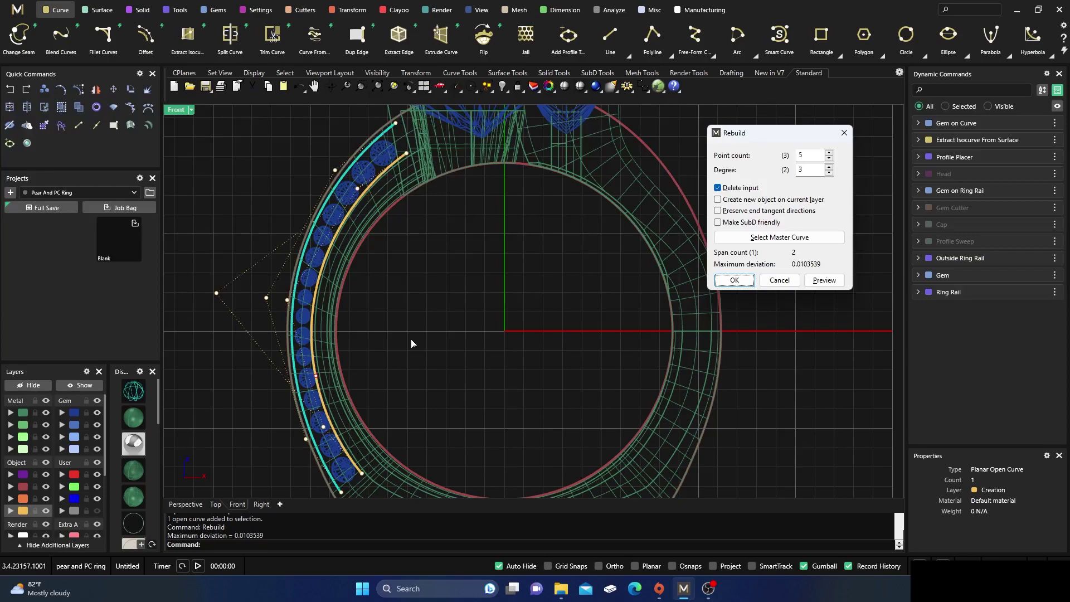
{"action": "left_click", "coordinate": [735, 280]}
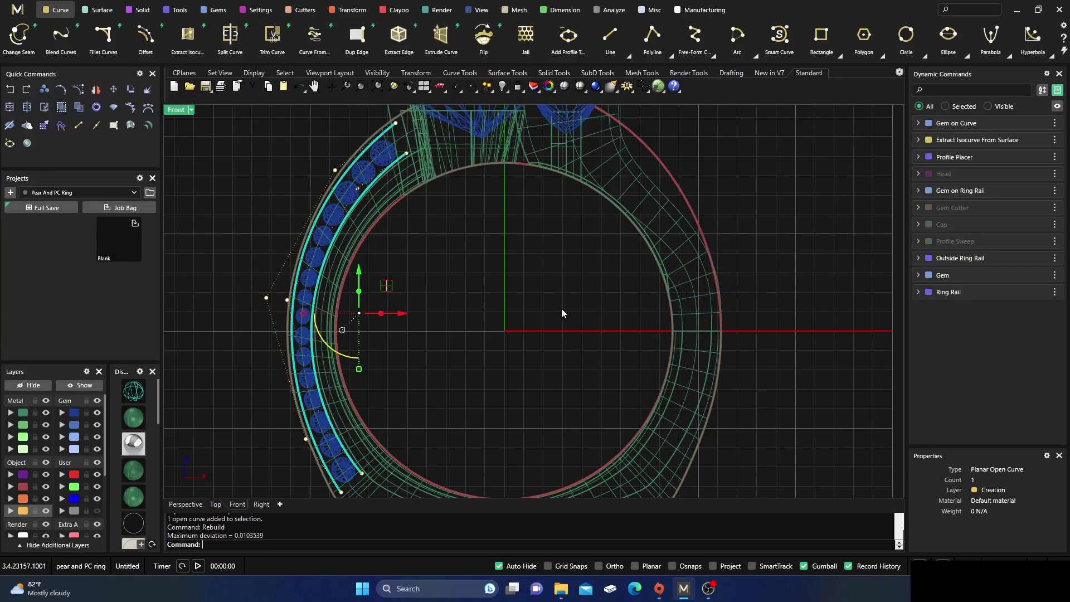
Show only the rebuilt inner curve's control points and shift the point next to its lower end slightly toward the finger hole
{"action": "scroll", "coordinate": [315, 432], "scroll_direction": "up", "scroll_amount": 3}
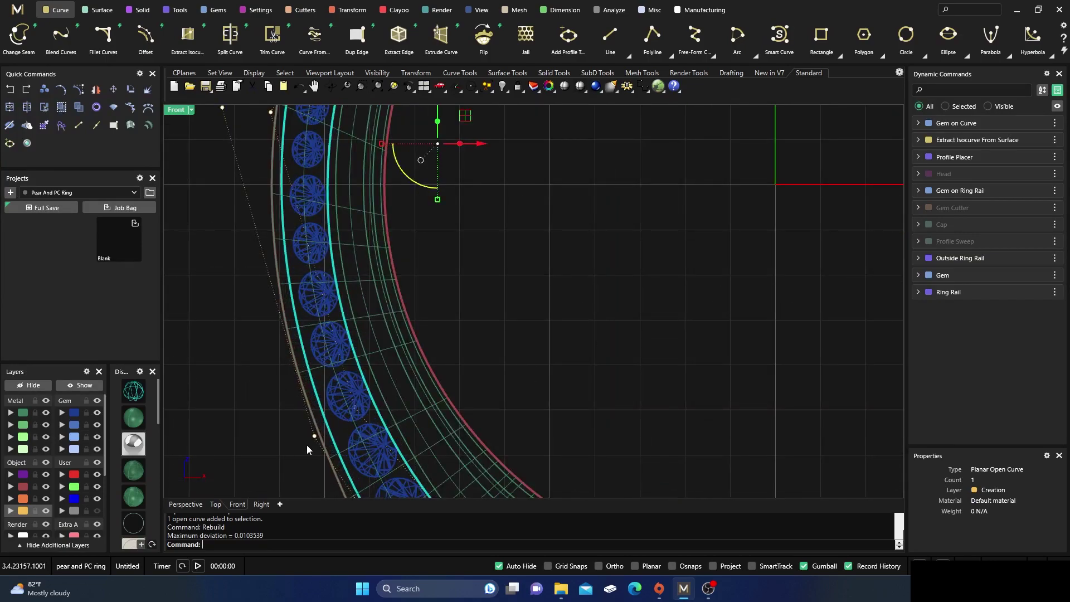
{"action": "scroll", "coordinate": [315, 379], "scroll_direction": "down", "scroll_amount": 3}
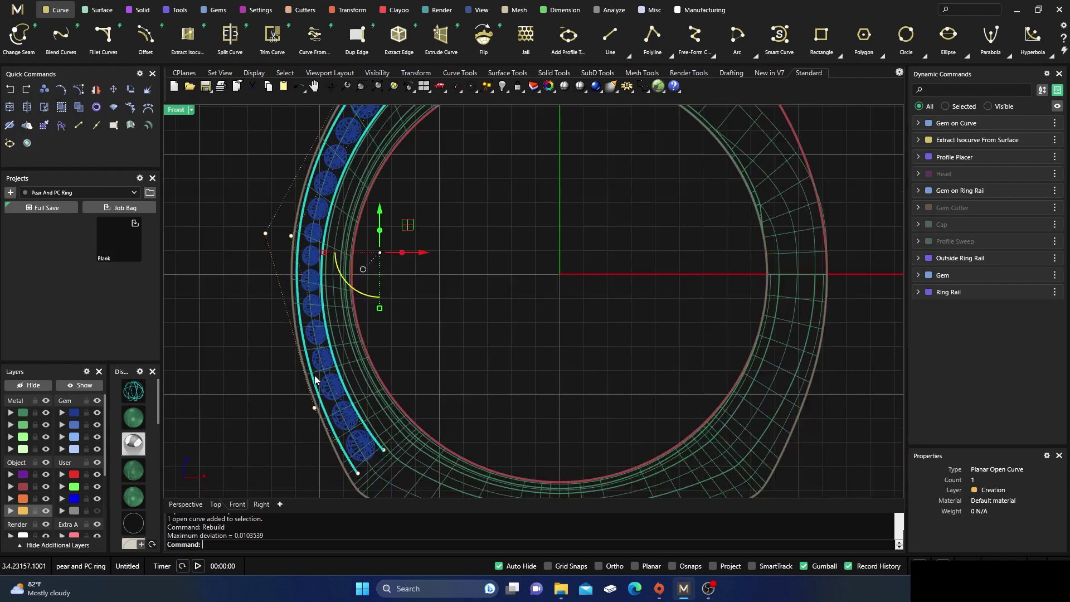
{"action": "left_click", "coordinate": [300, 253]}
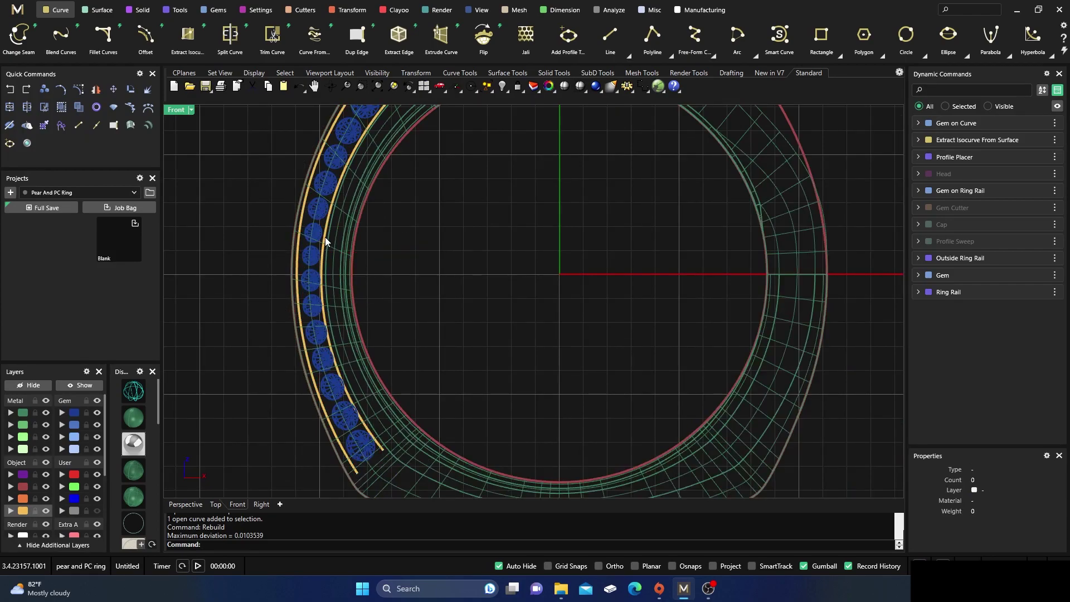
{"action": "left_click", "coordinate": [78, 92]}
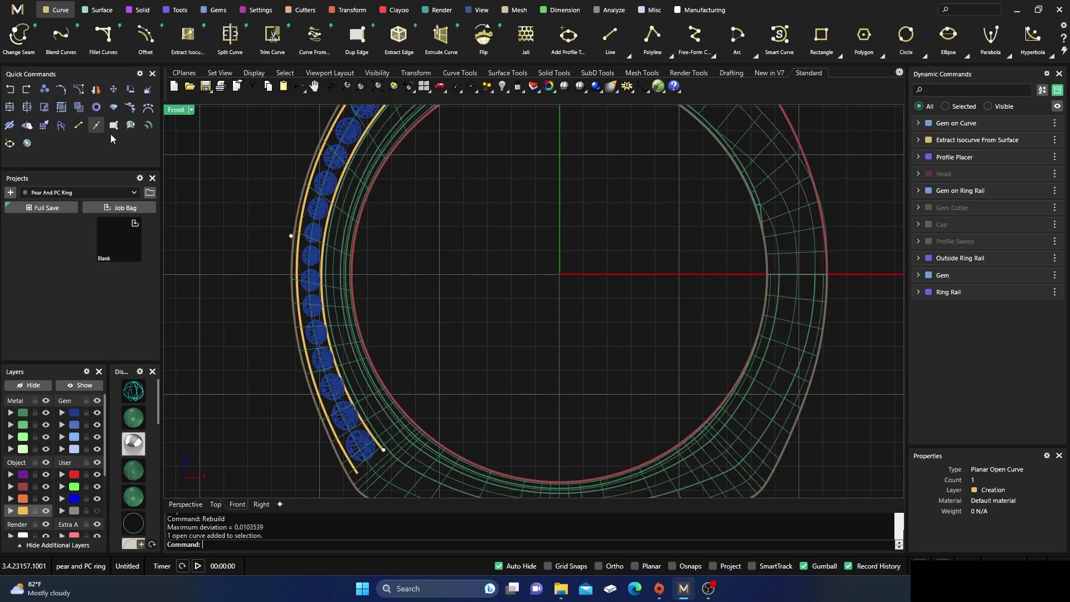
{"action": "scroll", "coordinate": [326, 423], "scroll_direction": "up", "scroll_amount": 2}
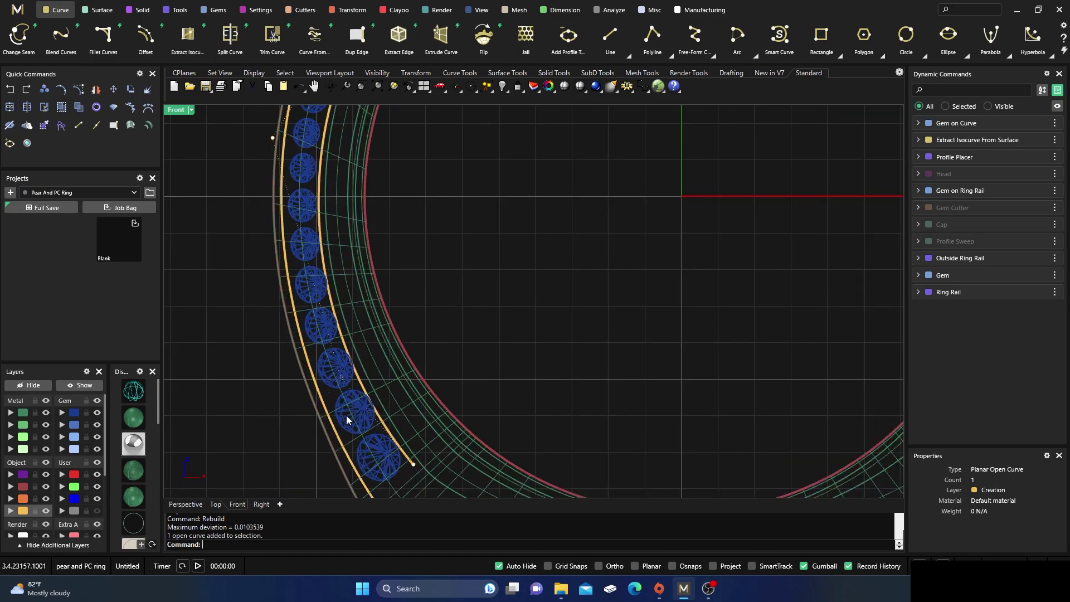
{"action": "scroll", "coordinate": [350, 412], "scroll_direction": "down", "scroll_amount": 3}
{"action": "scroll", "coordinate": [357, 405], "scroll_direction": "up", "scroll_amount": 3}
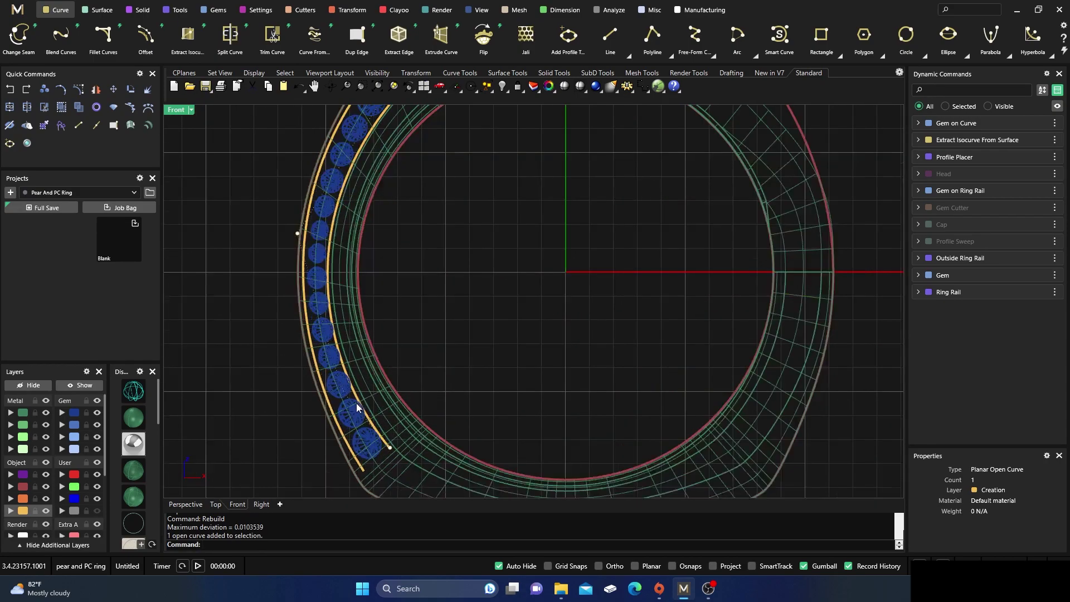
{"action": "left_click", "coordinate": [329, 383]}
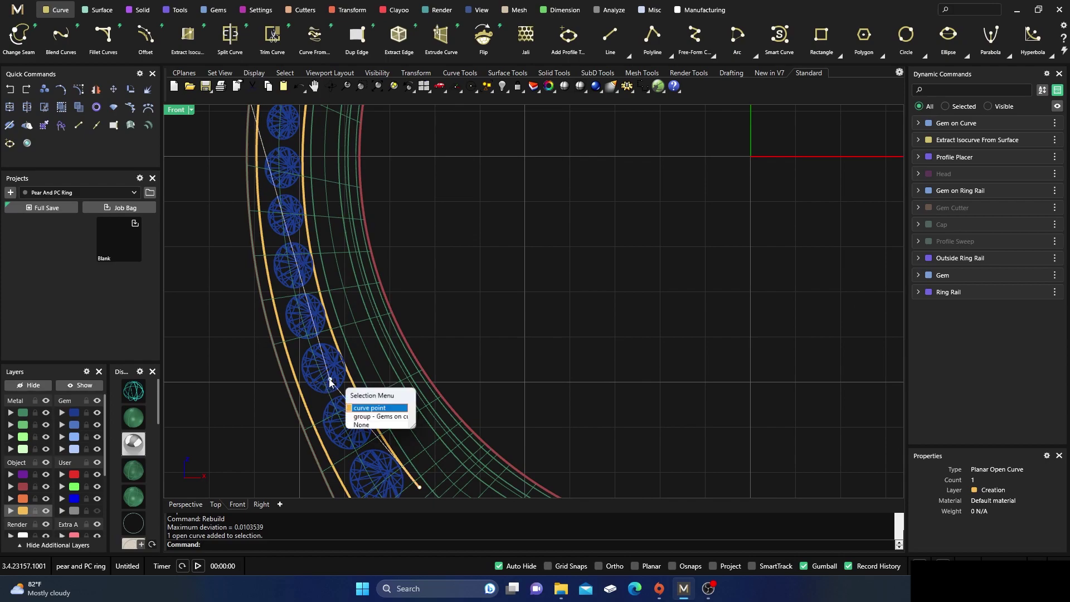
{"action": "left_click", "coordinate": [367, 411]}
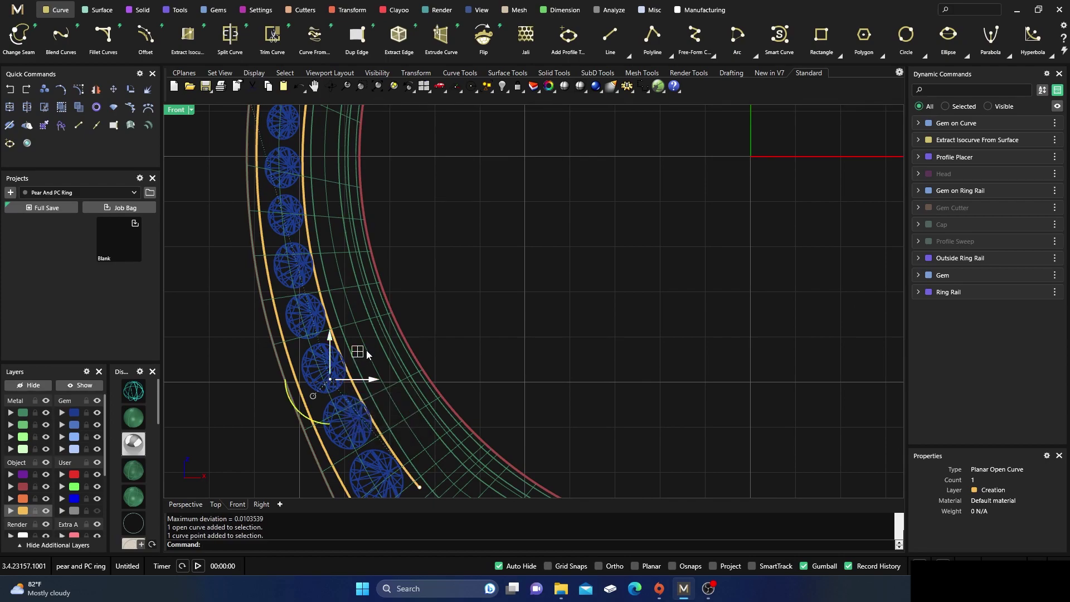
{"action": "left_click_drag", "start_coordinate": [359, 352], "coordinate": [367, 354]}
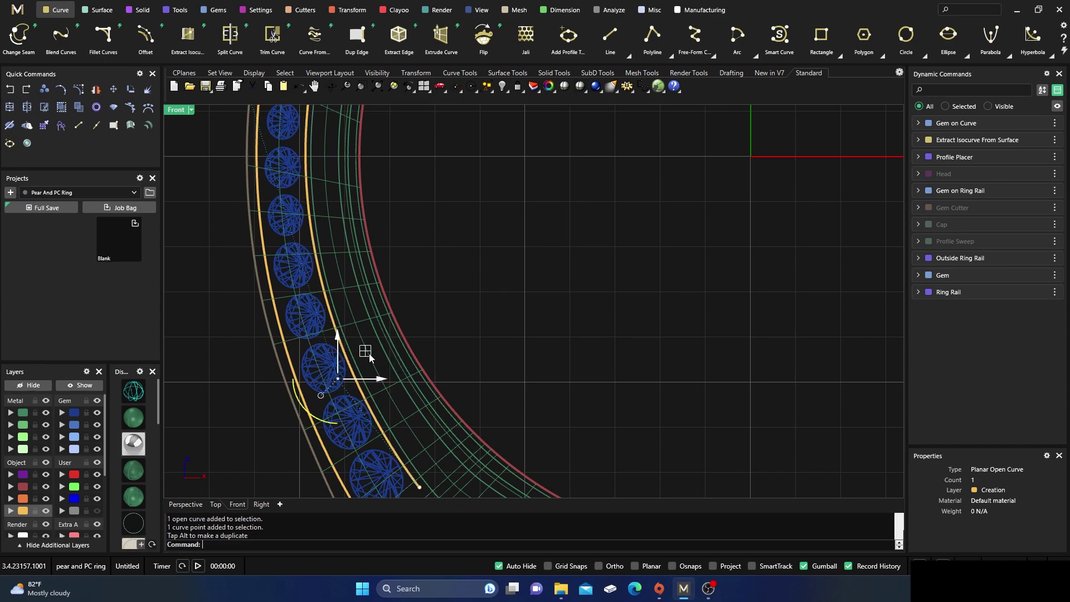
Move the rebuilt inner curve's middle control point slightly outward, closer to the smallest gems
{"action": "scroll", "coordinate": [379, 347], "scroll_direction": "down", "scroll_amount": 4}
{"action": "scroll", "coordinate": [349, 279], "scroll_direction": "up", "scroll_amount": 4}
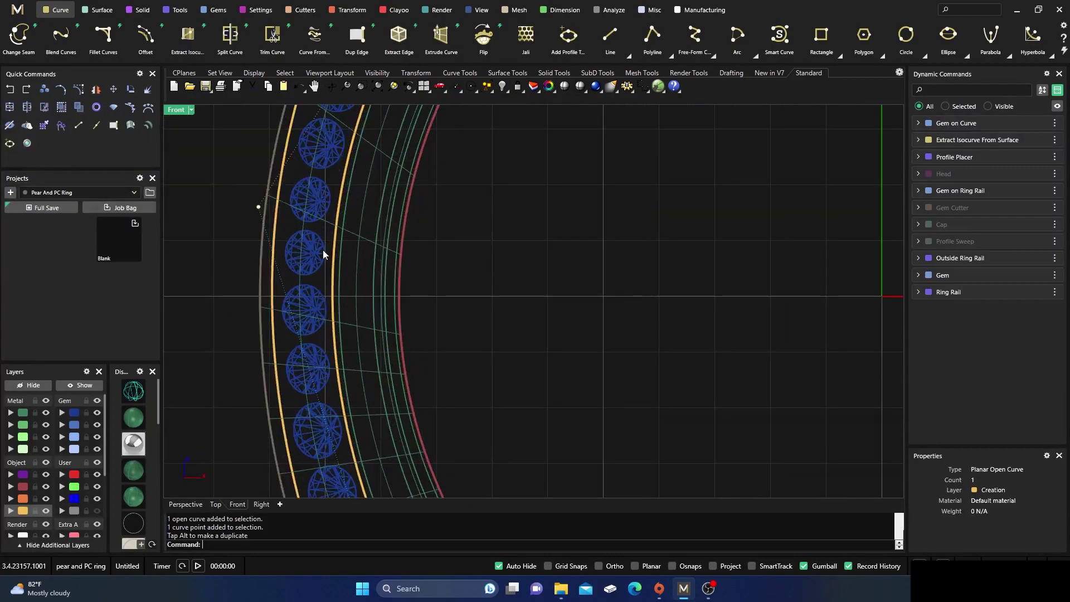
{"action": "left_click", "coordinate": [258, 208]}
{"action": "left_click_drag", "start_coordinate": [306, 208], "coordinate": [299, 210]}
{"action": "scroll", "coordinate": [301, 218], "scroll_direction": "down", "scroll_amount": 3}
{"action": "scroll", "coordinate": [312, 356], "scroll_direction": "up", "scroll_amount": 3}
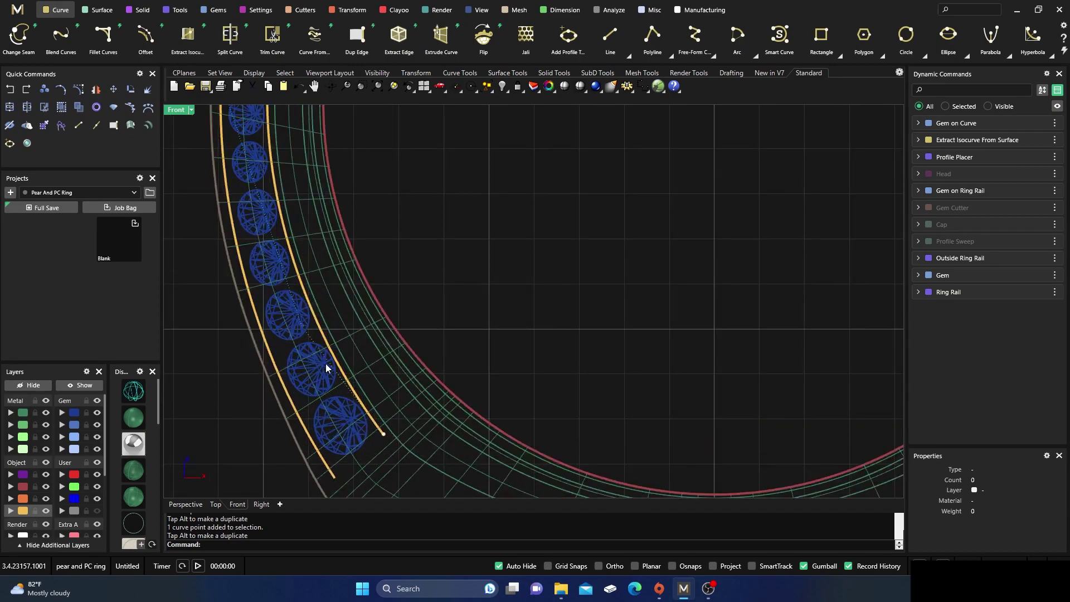
Nudge the inner curve's control point near the lowest gems a little further toward the finger hole
{"action": "scroll", "coordinate": [324, 370], "scroll_direction": "up", "scroll_amount": 3}
{"action": "left_click", "coordinate": [296, 308]}
{"action": "left_click", "coordinate": [329, 337]}
{"action": "left_click_drag", "start_coordinate": [324, 277], "coordinate": [329, 276]}
Turn on object snaps and draw a line joining the upper ends of the outer and inner border curves
{"action": "scroll", "coordinate": [355, 328], "scroll_direction": "down", "scroll_amount": 6}
{"action": "right_click_drag", "start_coordinate": [354, 331], "coordinate": [428, 304]}
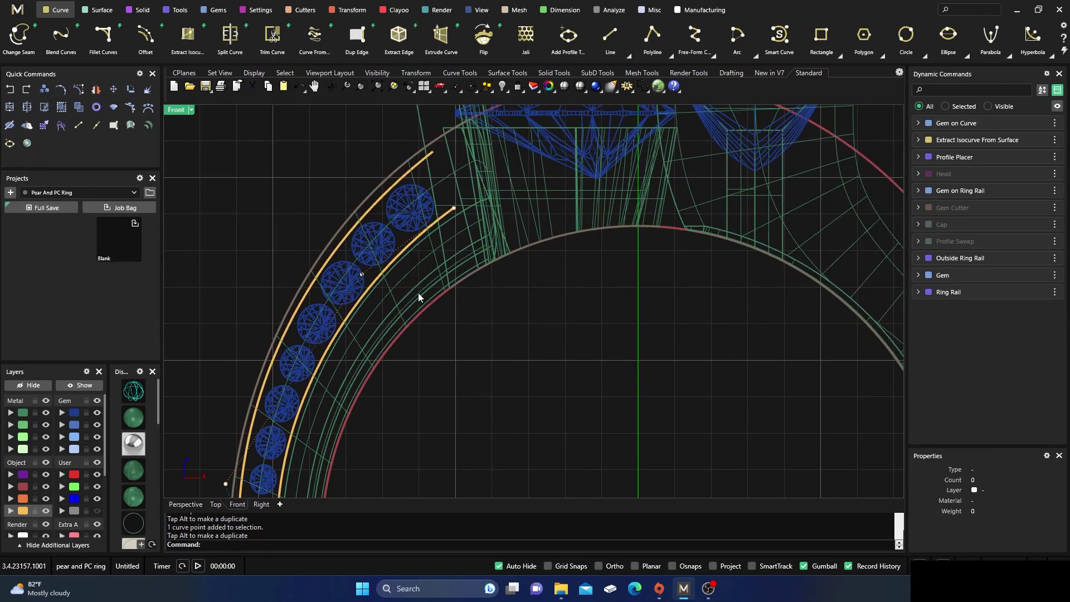
{"action": "scroll", "coordinate": [388, 264], "scroll_direction": "down", "scroll_amount": 5}
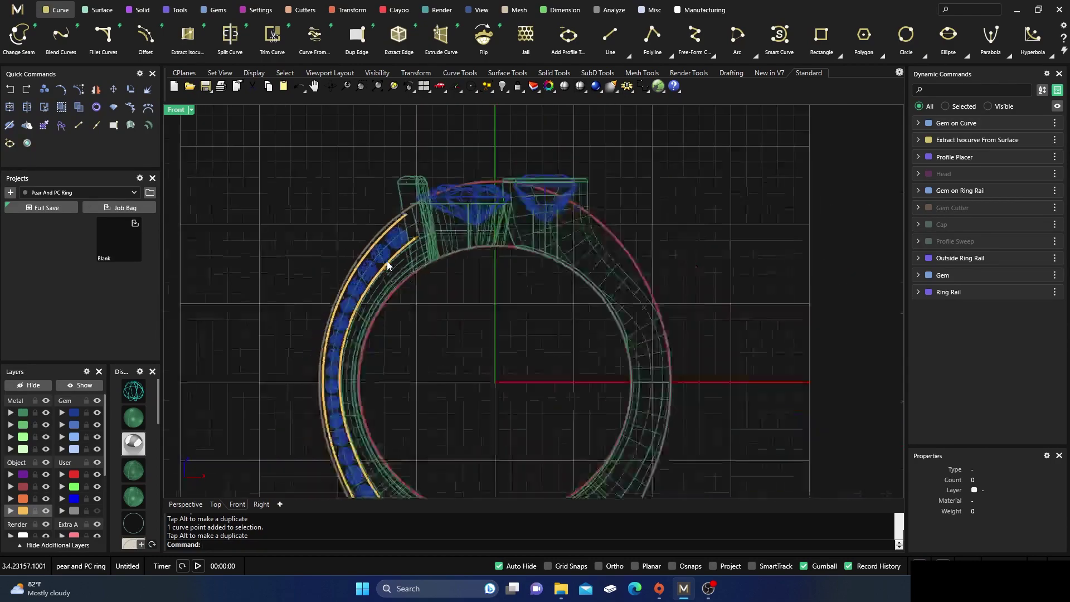
{"action": "left_click", "coordinate": [610, 34]}
{"action": "scroll", "coordinate": [425, 237], "scroll_direction": "up", "scroll_amount": 4}
{"action": "scroll", "coordinate": [408, 230], "scroll_direction": "up", "scroll_amount": 2}
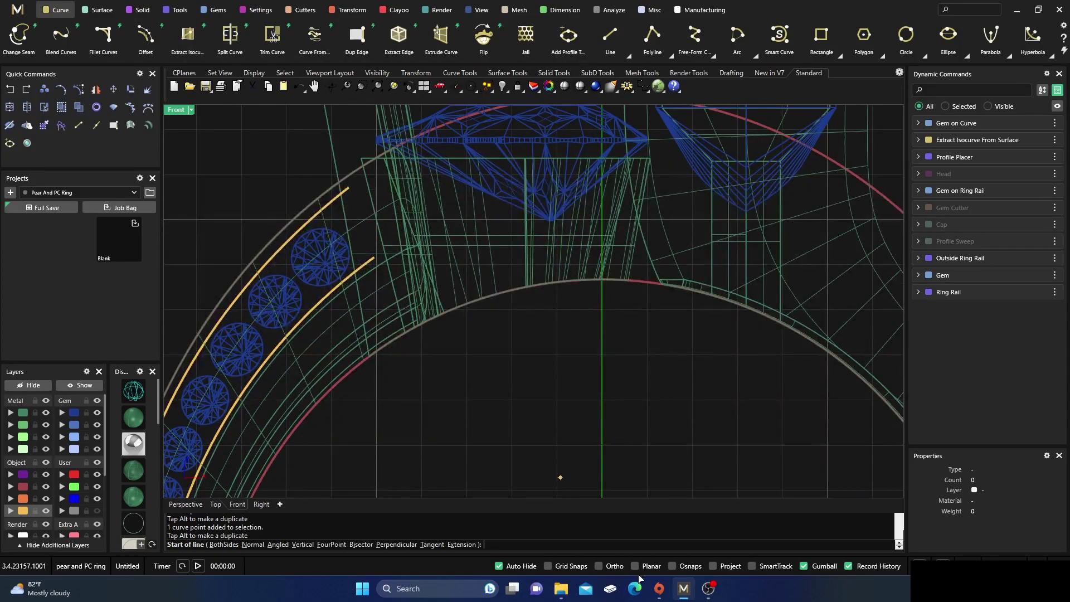
{"action": "left_click", "coordinate": [673, 567]}
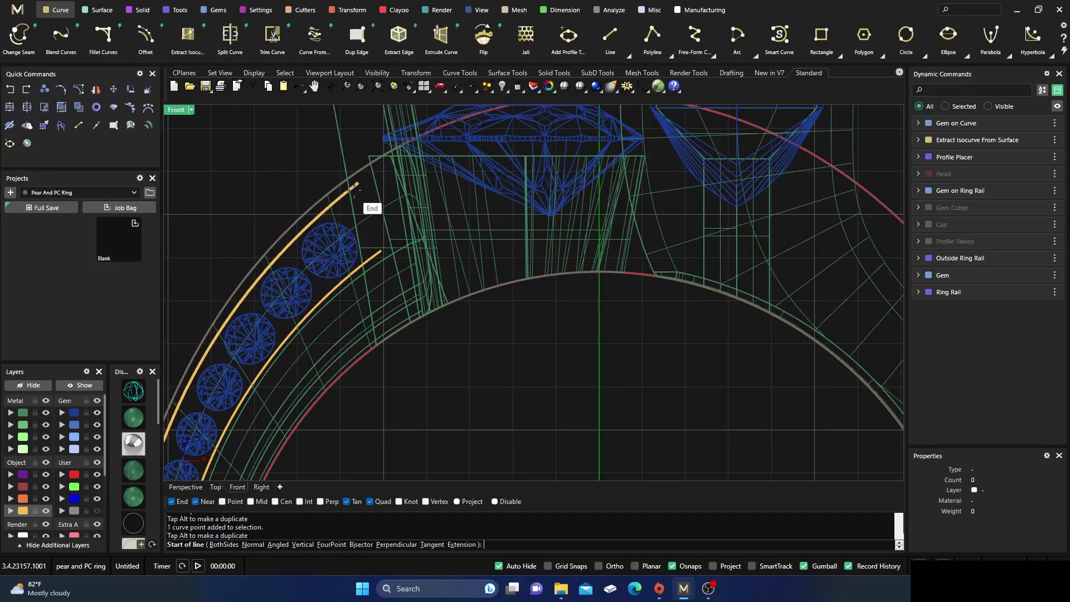
{"action": "left_click", "coordinate": [357, 184]}
{"action": "left_click", "coordinate": [390, 255]}
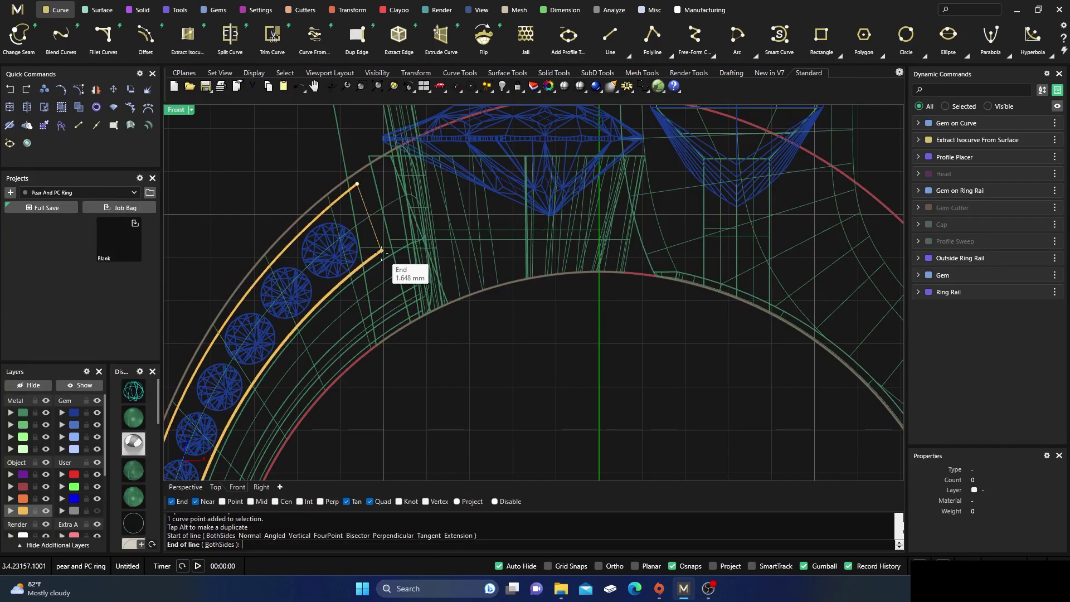
Show both border curves' control points and move their two lower end points slightly further past the lowest gem
{"action": "scroll", "coordinate": [413, 198], "scroll_direction": "down", "scroll_amount": 6}
{"action": "scroll", "coordinate": [400, 321], "scroll_direction": "up", "scroll_amount": 3}
{"action": "scroll", "coordinate": [398, 318], "scroll_direction": "up", "scroll_amount": 4}
{"action": "right_click_drag", "start_coordinate": [416, 289], "coordinate": [448, 205]}
{"action": "scroll", "coordinate": [370, 376], "scroll_direction": "up", "scroll_amount": 6}
{"action": "right_click_drag", "start_coordinate": [389, 375], "coordinate": [405, 353]}
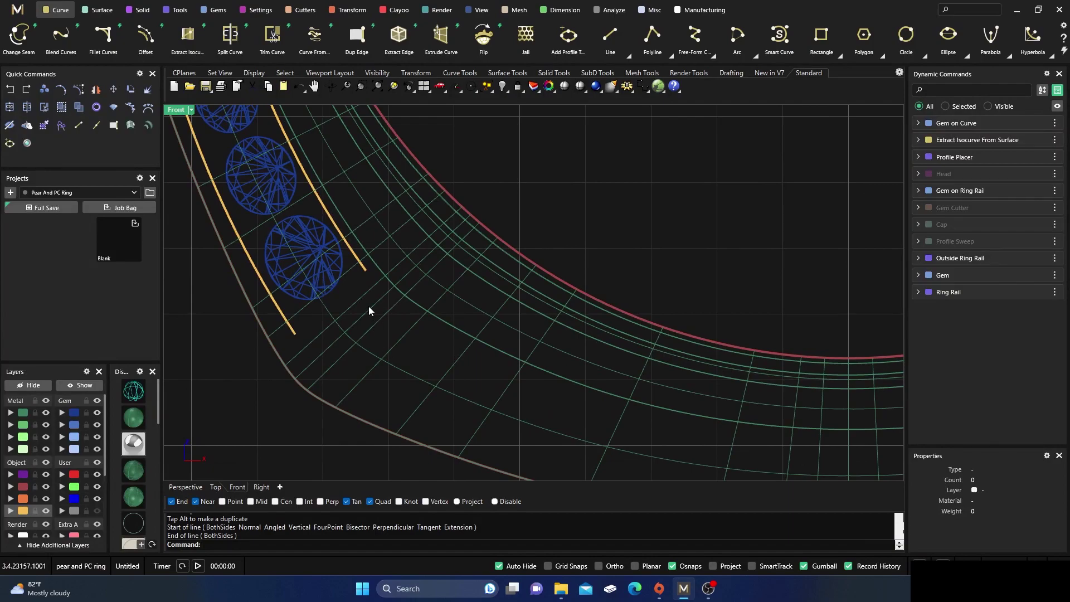
{"action": "left_click", "coordinate": [296, 336]}
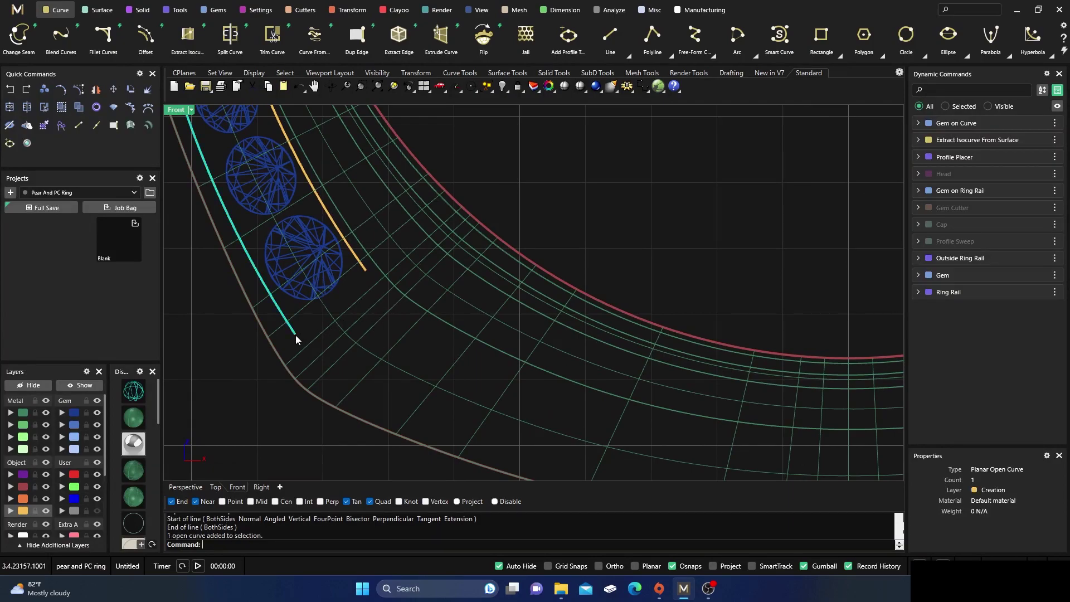
{"action": "left_click", "coordinate": [368, 269], "text": "shift"}
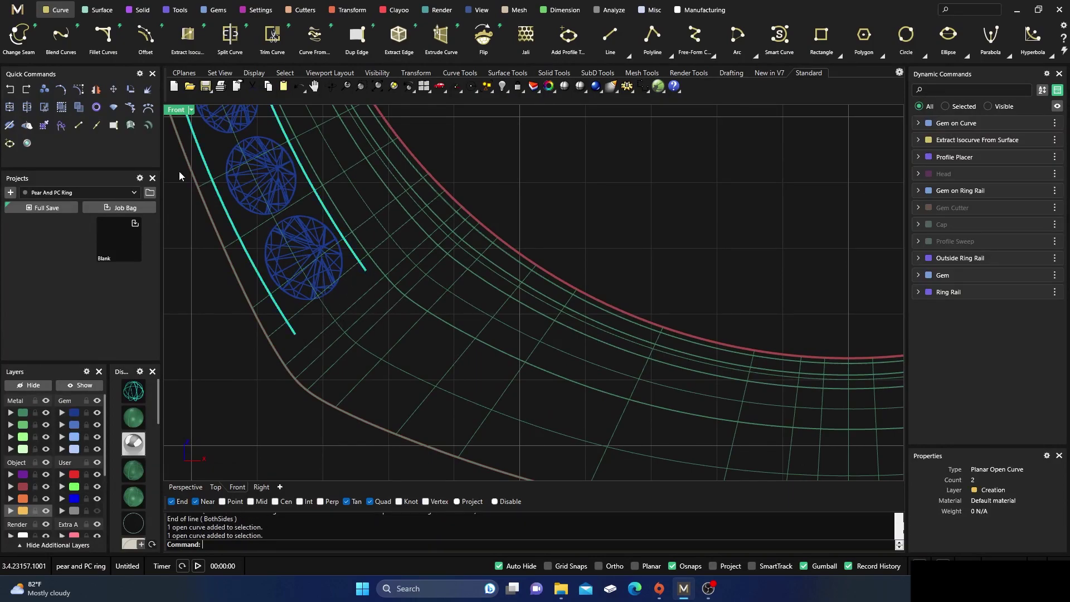
{"action": "left_click", "coordinate": [80, 90]}
{"action": "left_click_drag", "start_coordinate": [256, 385], "coordinate": [360, 286]}
{"action": "left_click", "coordinate": [253, 363]}
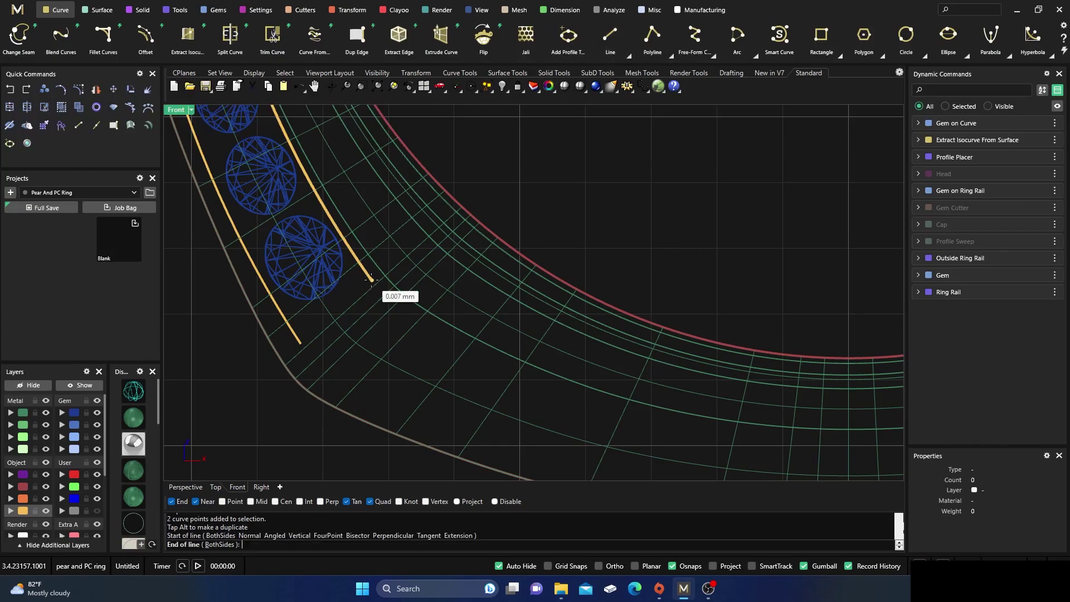
Draw a line joining the lower ends of the inner and outer border curves
{"action": "left_click", "coordinate": [372, 284]}
{"action": "key", "text": "Return"}
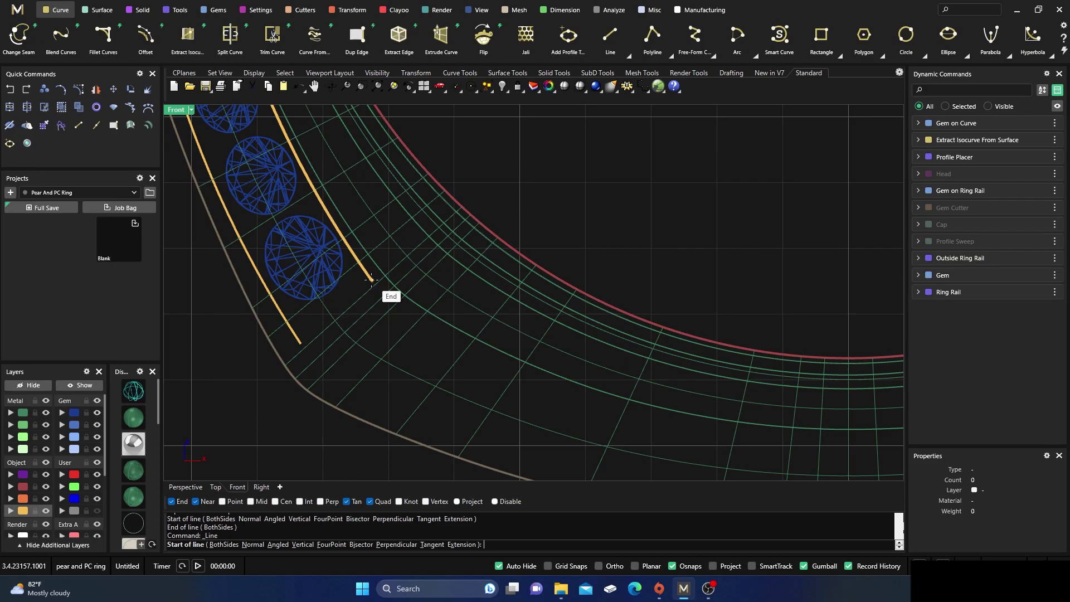
{"action": "left_click", "coordinate": [373, 282]}
{"action": "left_click", "coordinate": [303, 342]}
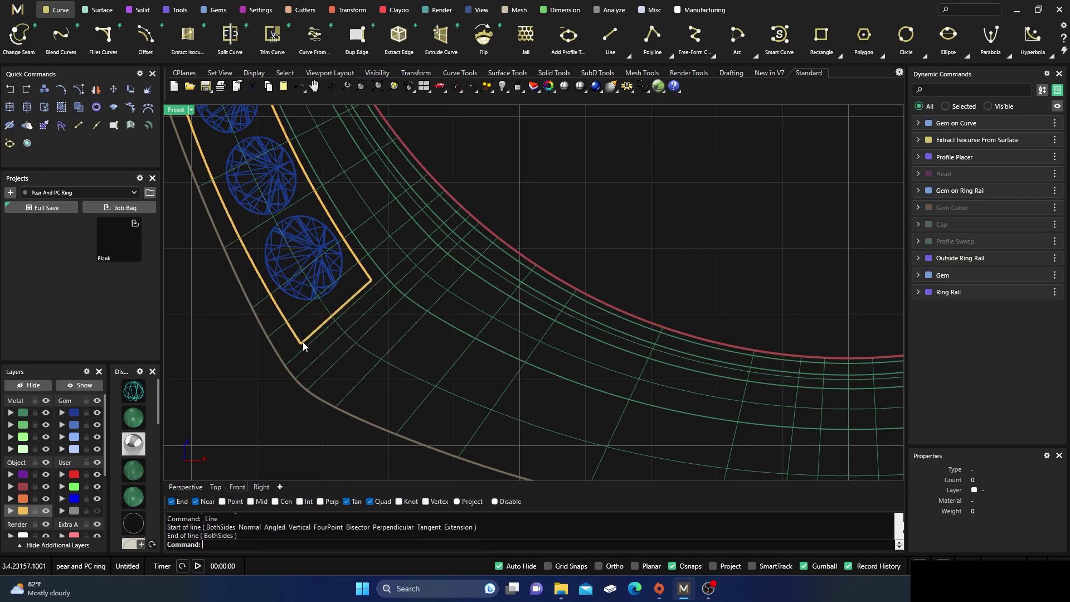
Join the four border curves on the Creation layer into one closed curve and switch the viewport to a shaded display
{"action": "scroll", "coordinate": [373, 382], "scroll_direction": "down", "scroll_amount": 5}
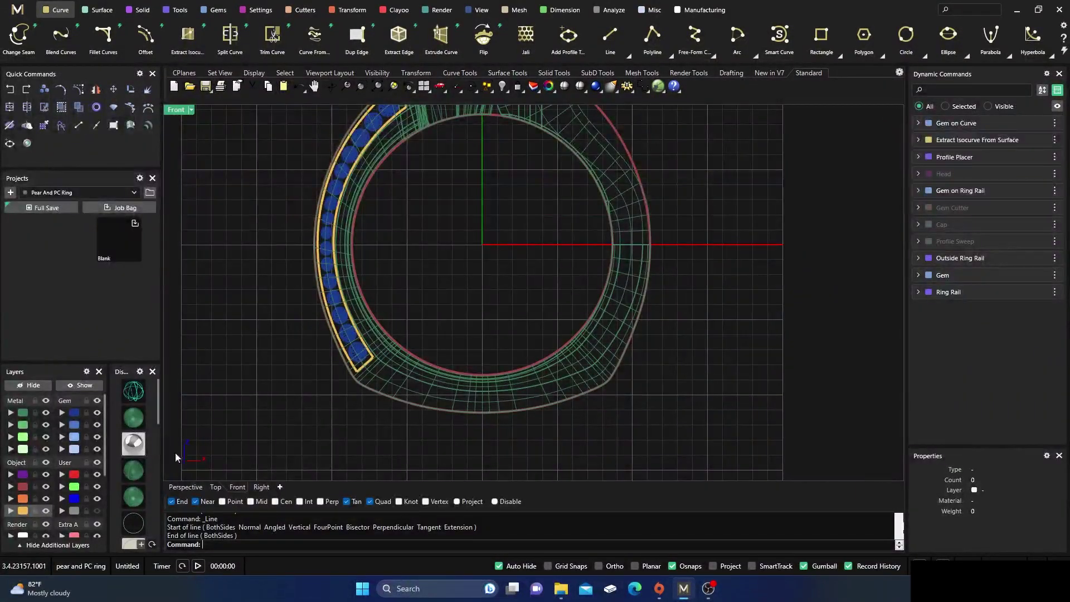
{"action": "left_click", "coordinate": [21, 511]}
{"action": "left_click", "coordinate": [31, 143]}
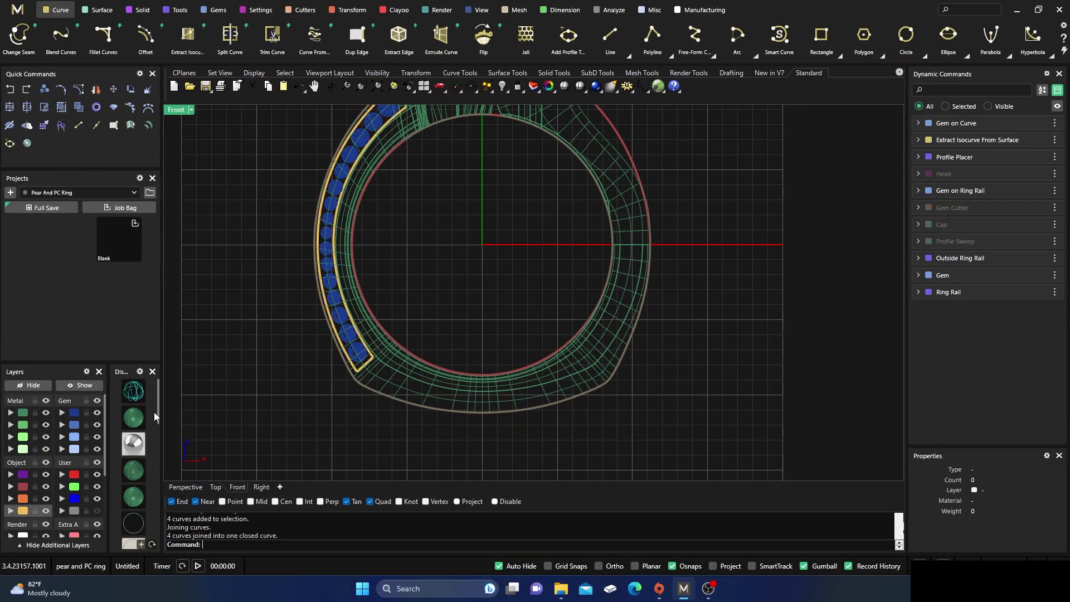
{"action": "left_click", "coordinate": [132, 424]}
{"action": "right_click_drag", "start_coordinate": [291, 310], "coordinate": [306, 329]}
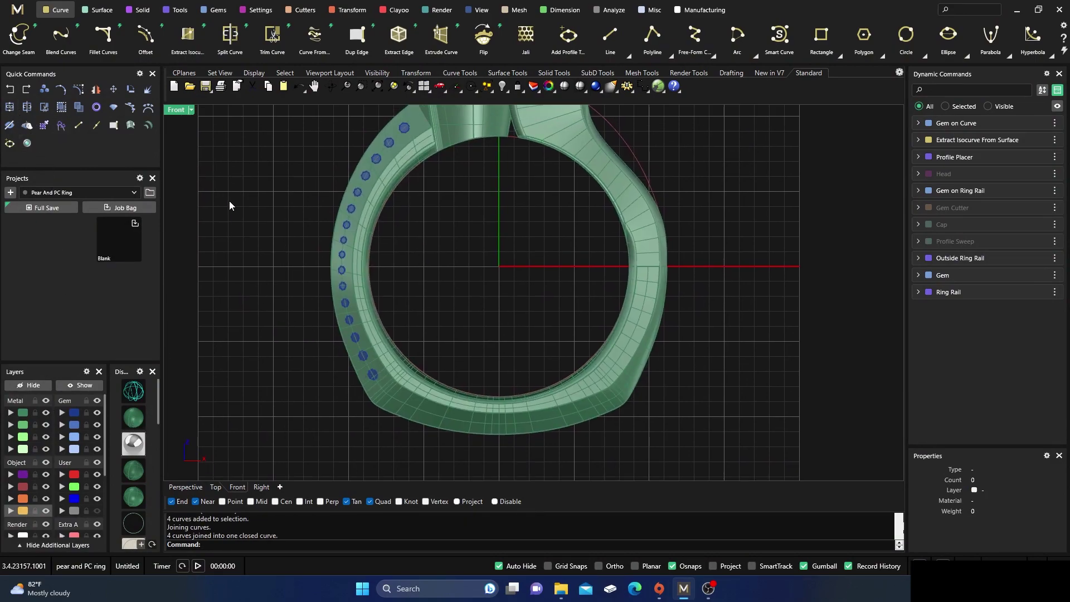
Restore the four-viewport layout, select the closed border curve around the gem row in wireframe, and return the Front view to shaded display
{"action": "right_click_drag", "start_coordinate": [229, 206], "coordinate": [252, 254]}
{"action": "double_click", "coordinate": [172, 112]}
{"action": "right_click_drag", "start_coordinate": [678, 181], "coordinate": [715, 201]}
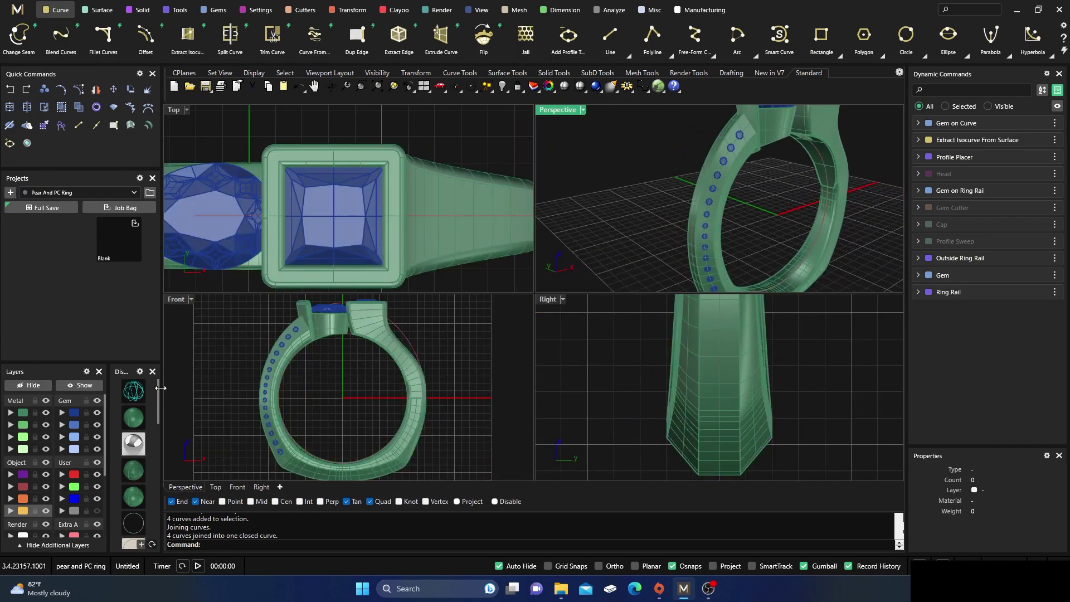
{"action": "left_click", "coordinate": [140, 393]}
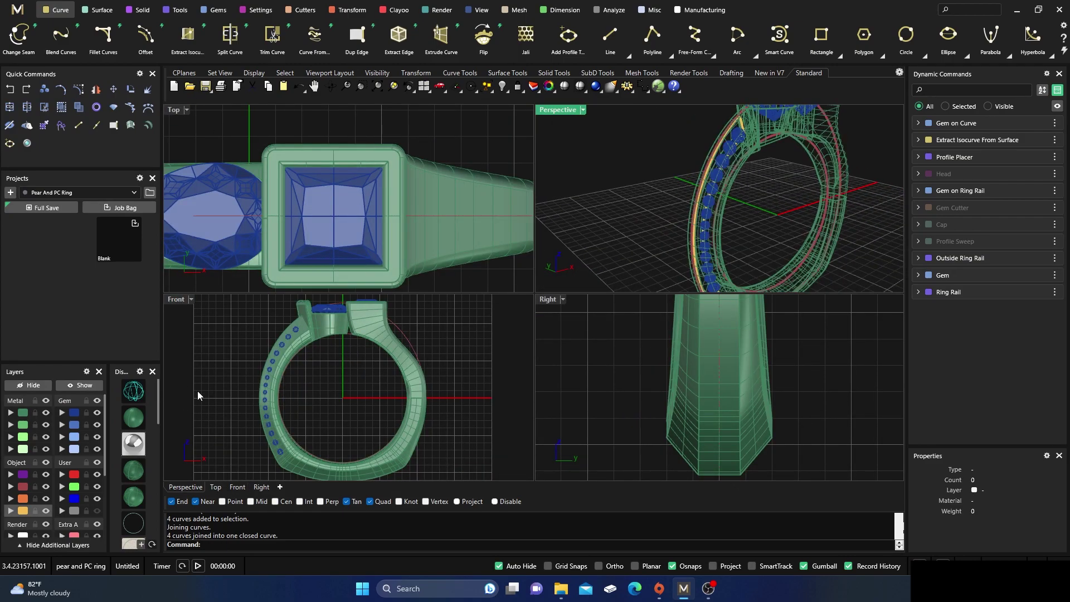
{"action": "left_click", "coordinate": [137, 397]}
{"action": "scroll", "coordinate": [288, 329], "scroll_direction": "up", "scroll_amount": 4}
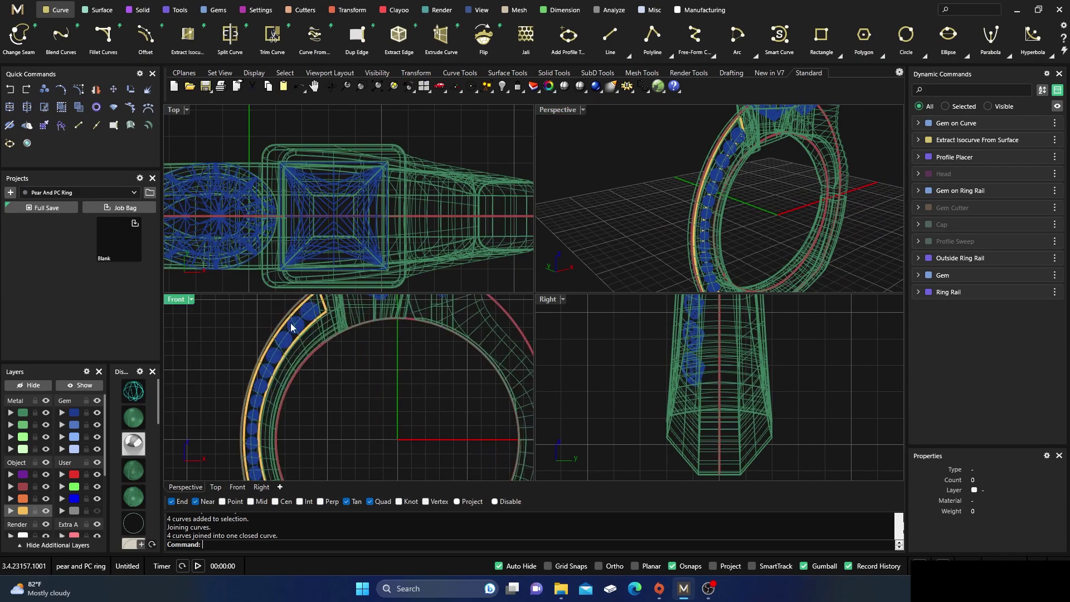
{"action": "left_click", "coordinate": [281, 328]}
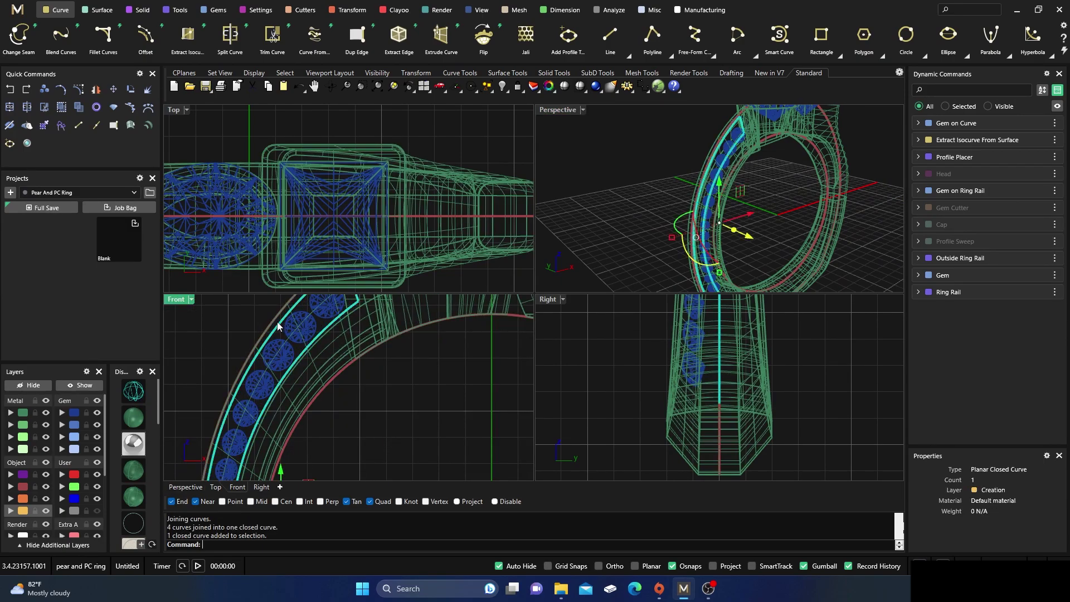
{"action": "left_click", "coordinate": [135, 414]}
{"action": "scroll", "coordinate": [76, 43], "scroll_direction": "up", "scroll_amount": 3}
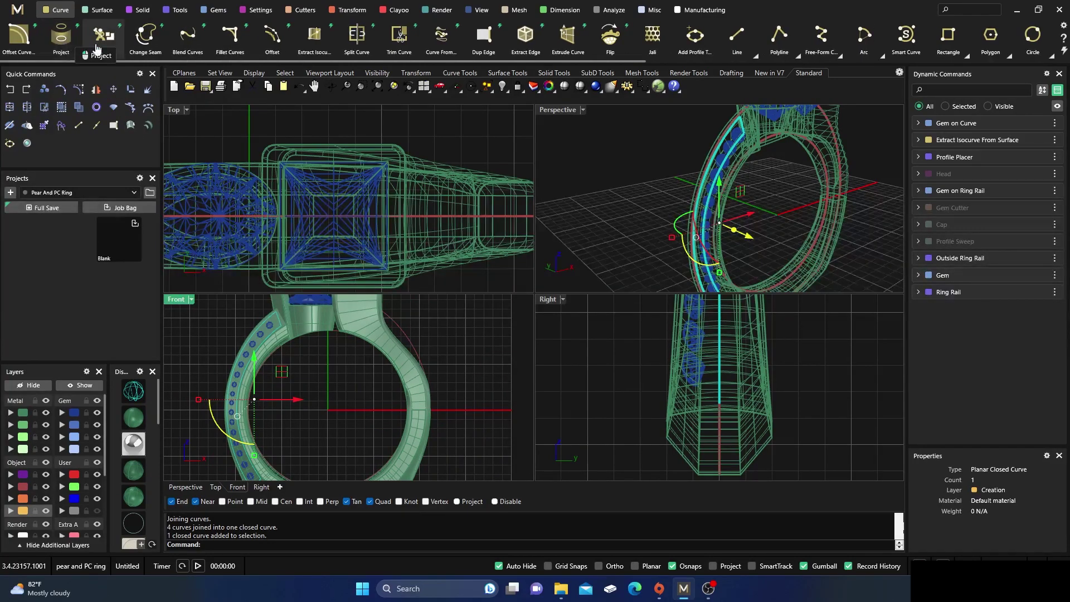
Start a Project of the selected border curve and choose the ring shank as the object to project onto
{"action": "left_click", "coordinate": [62, 38]}
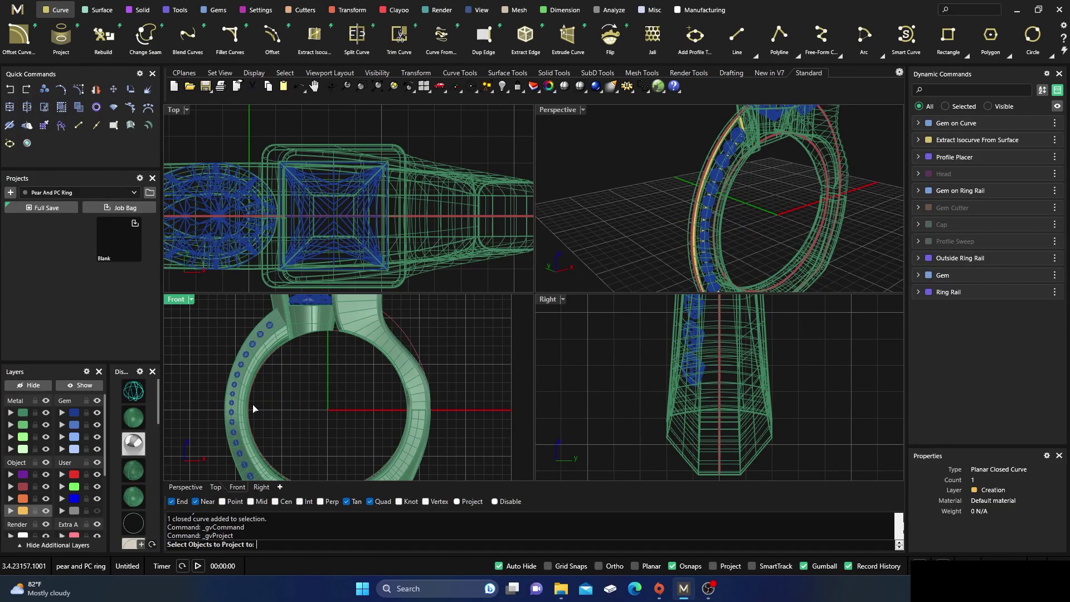
{"action": "scroll", "coordinate": [214, 466], "scroll_direction": "up", "scroll_amount": 3}
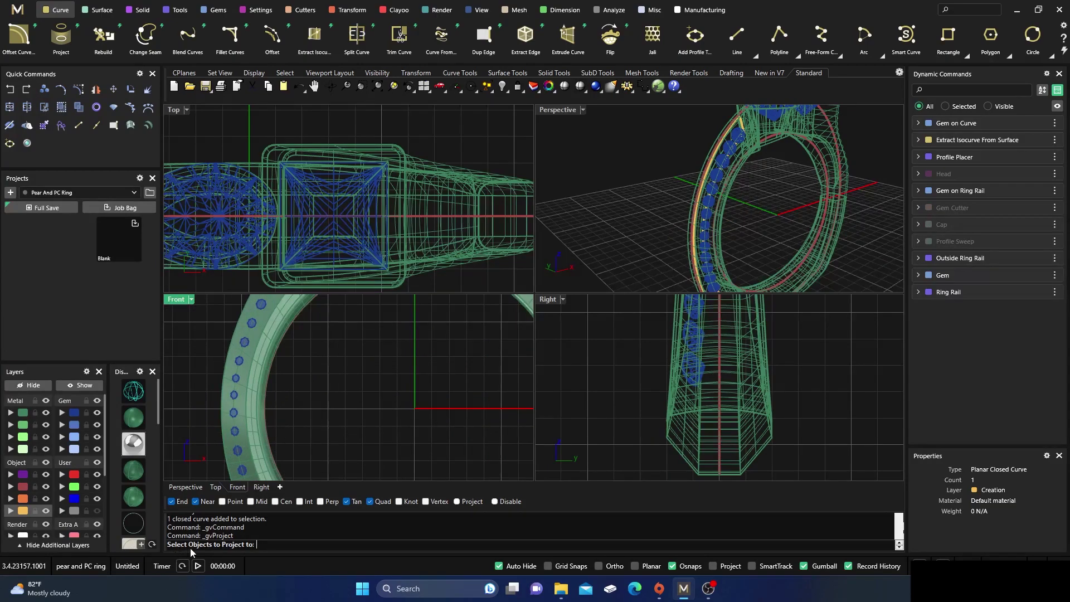
{"action": "left_click", "coordinate": [24, 510]}
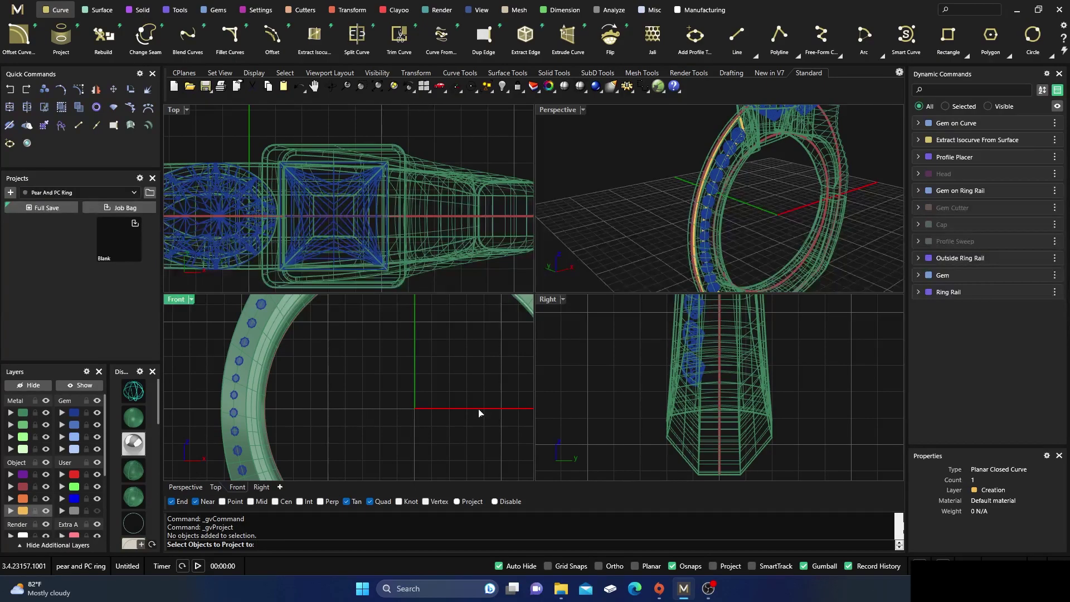
{"action": "scroll", "coordinate": [683, 199], "scroll_direction": "up", "scroll_amount": 5}
{"action": "left_click", "coordinate": [749, 206]}
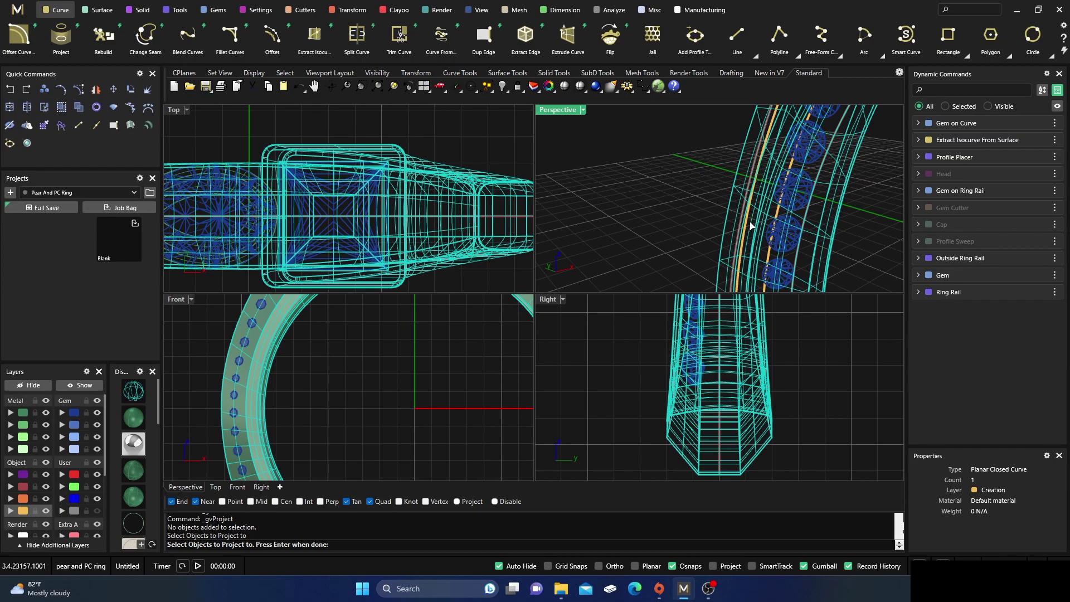
{"action": "left_click", "coordinate": [757, 256]}
{"action": "left_click", "coordinate": [746, 242]}
{"action": "left_click", "coordinate": [746, 242]}
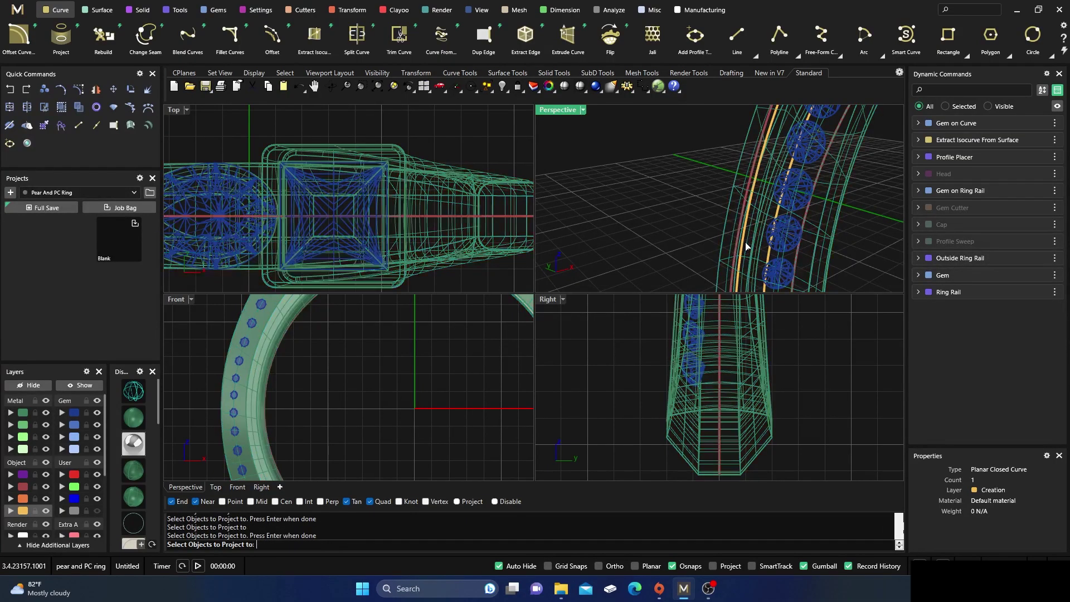
{"action": "scroll", "coordinate": [747, 241], "scroll_direction": "up", "scroll_amount": 5}
{"action": "scroll", "coordinate": [728, 228], "scroll_direction": "down", "scroll_amount": 2}
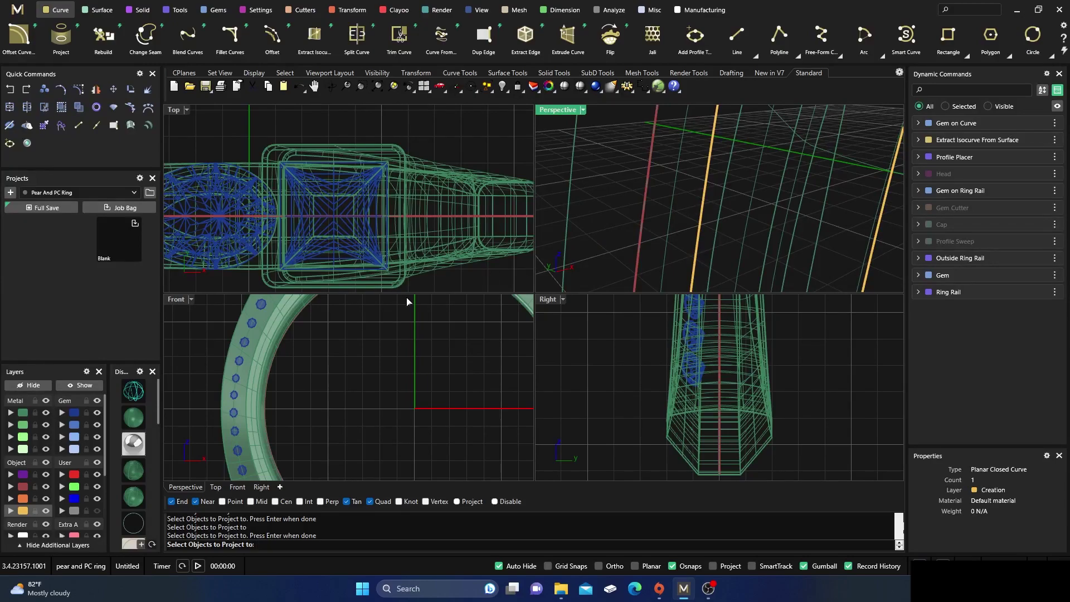
{"action": "left_click", "coordinate": [252, 352]}
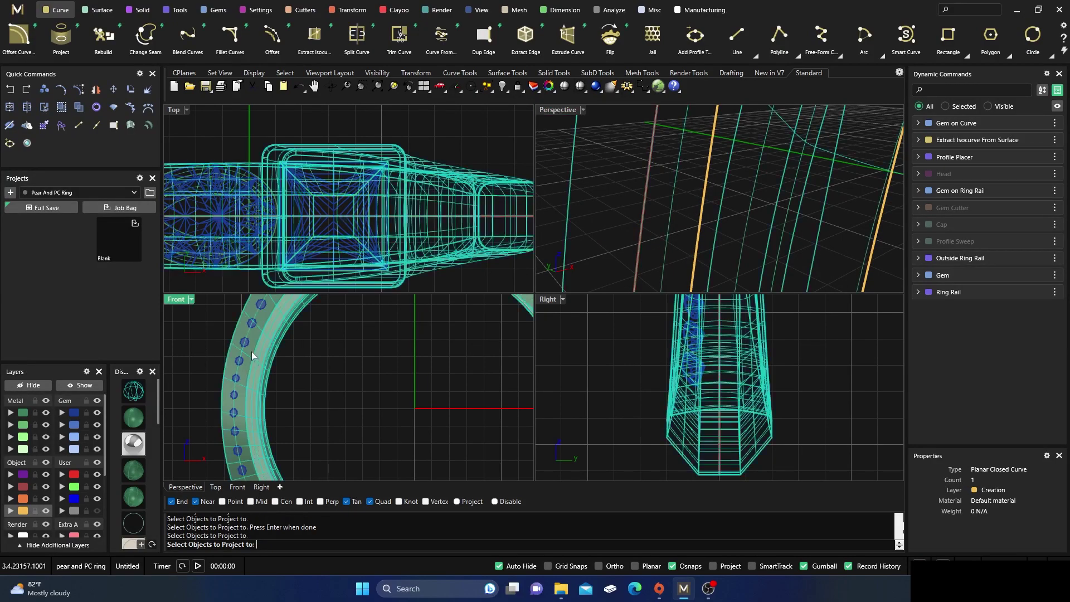
{"action": "key", "text": "Return"}
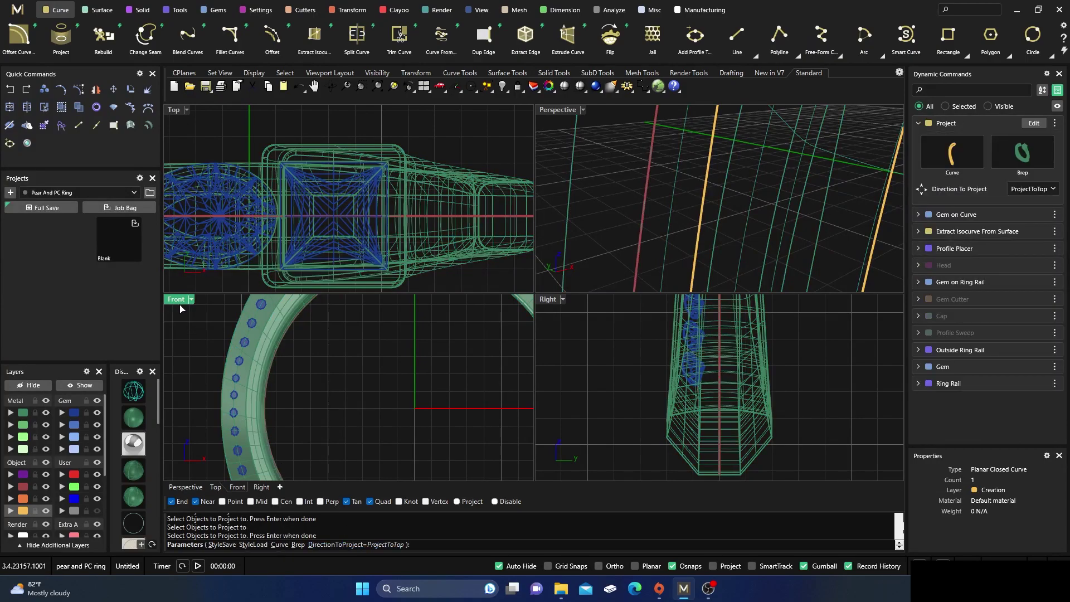
Set the projection direction to ProjectToFront and apply the projection
{"action": "left_click", "coordinate": [368, 544]}
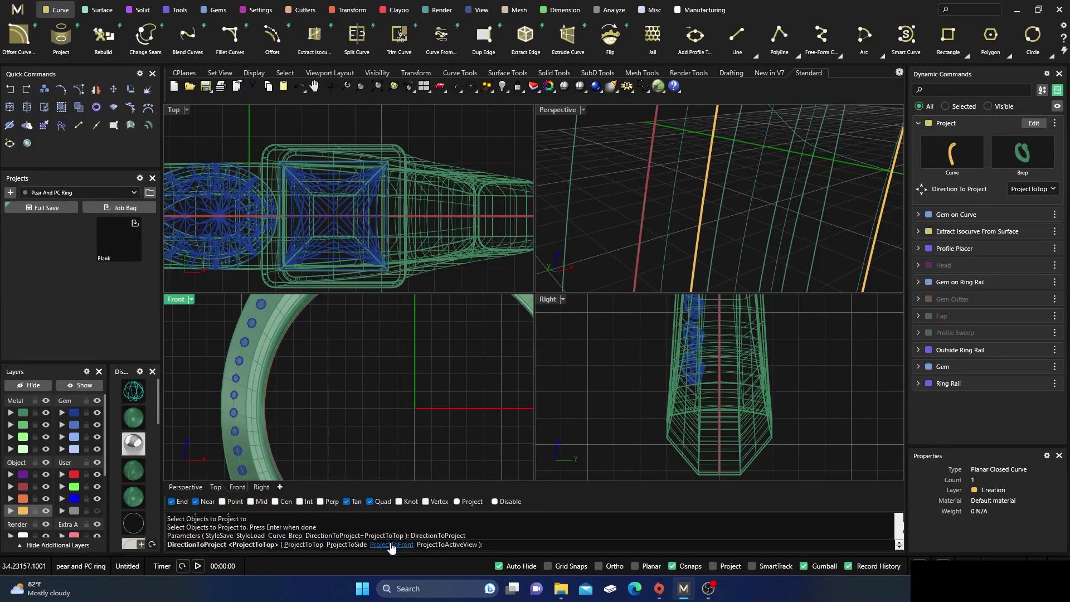
{"action": "left_click", "coordinate": [392, 545]}
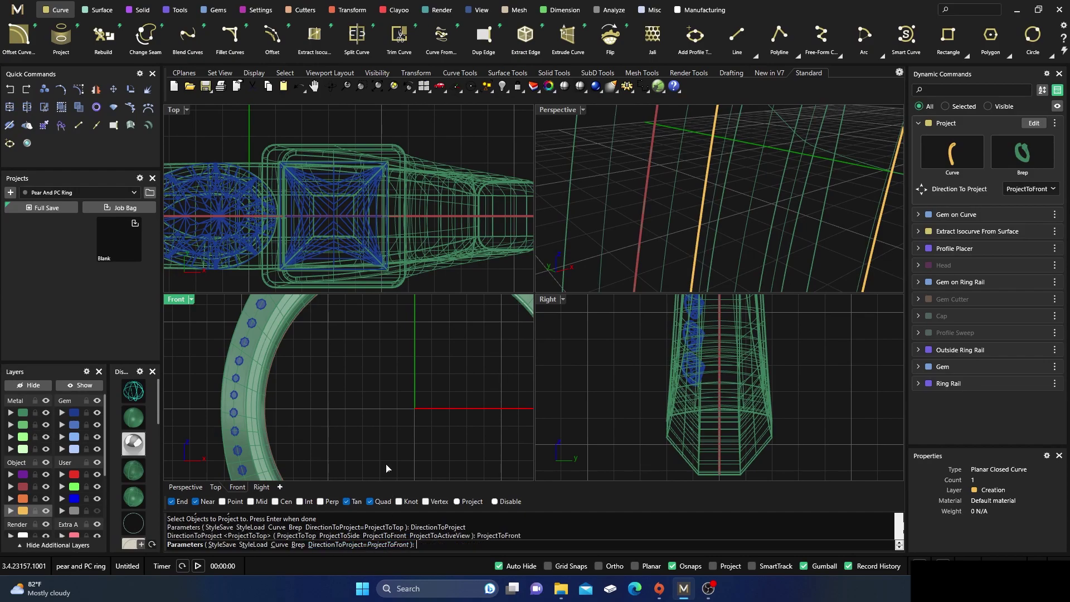
{"action": "key", "text": "Return"}
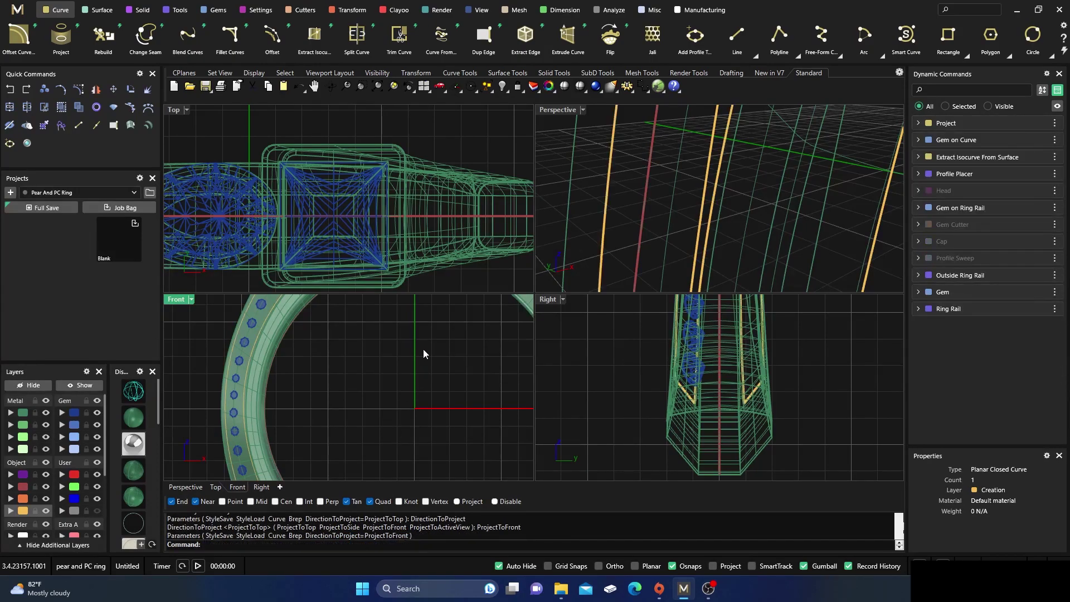
Maximize the Perspective view and examine the border curves projected onto both sides of the shank
{"action": "double_click", "coordinate": [552, 111]}
{"action": "scroll", "coordinate": [538, 216], "scroll_direction": "down", "scroll_amount": 7}
{"action": "right_click_drag", "start_coordinate": [537, 216], "coordinate": [538, 229]}
{"action": "scroll", "coordinate": [551, 245], "scroll_direction": "up", "scroll_amount": 8}
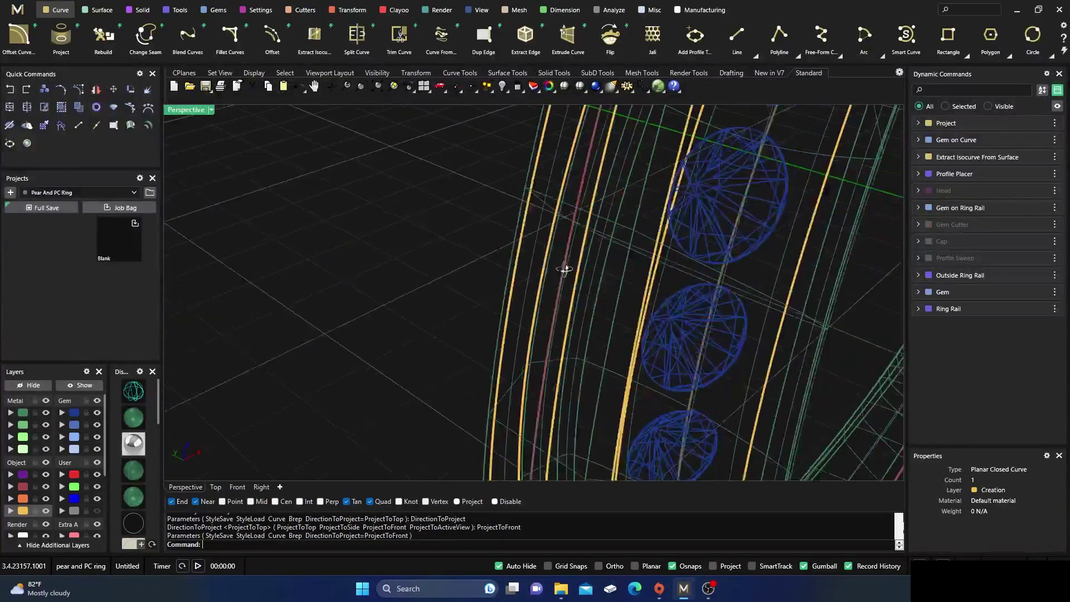
{"action": "left_click", "coordinate": [581, 295]}
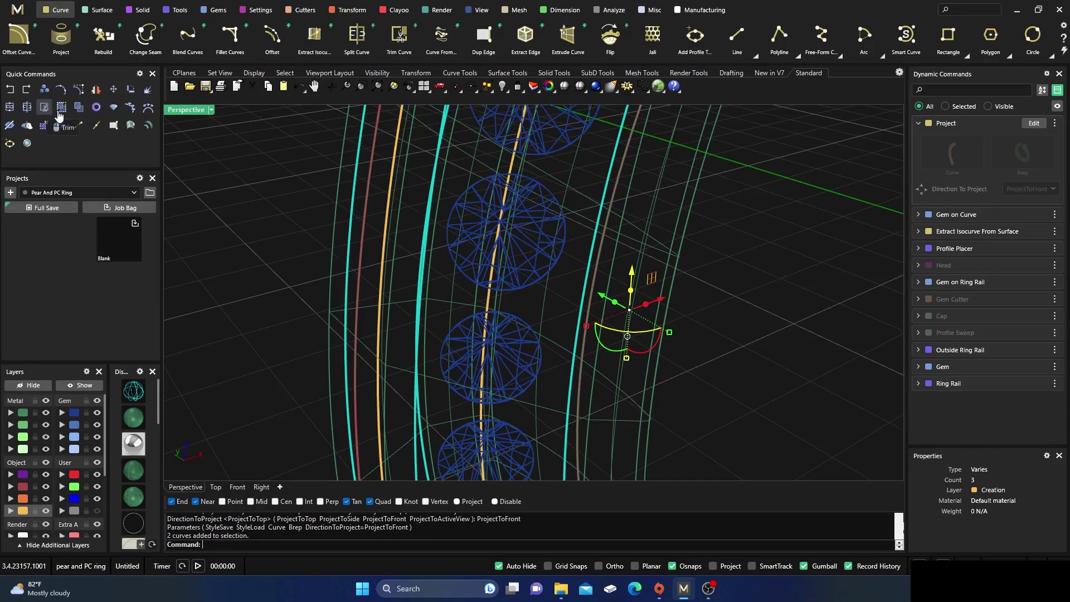
{"action": "left_click", "coordinate": [285, 254]}
{"action": "right_click_drag", "start_coordinate": [285, 254], "coordinate": [338, 261]}
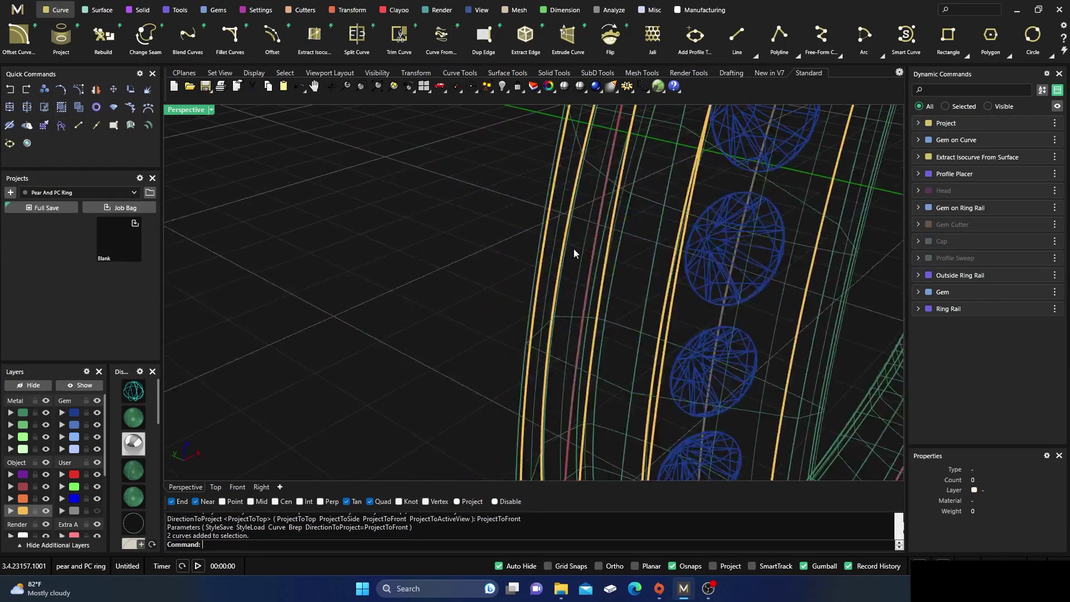
{"action": "scroll", "coordinate": [409, 243], "scroll_direction": "down", "scroll_amount": 8}
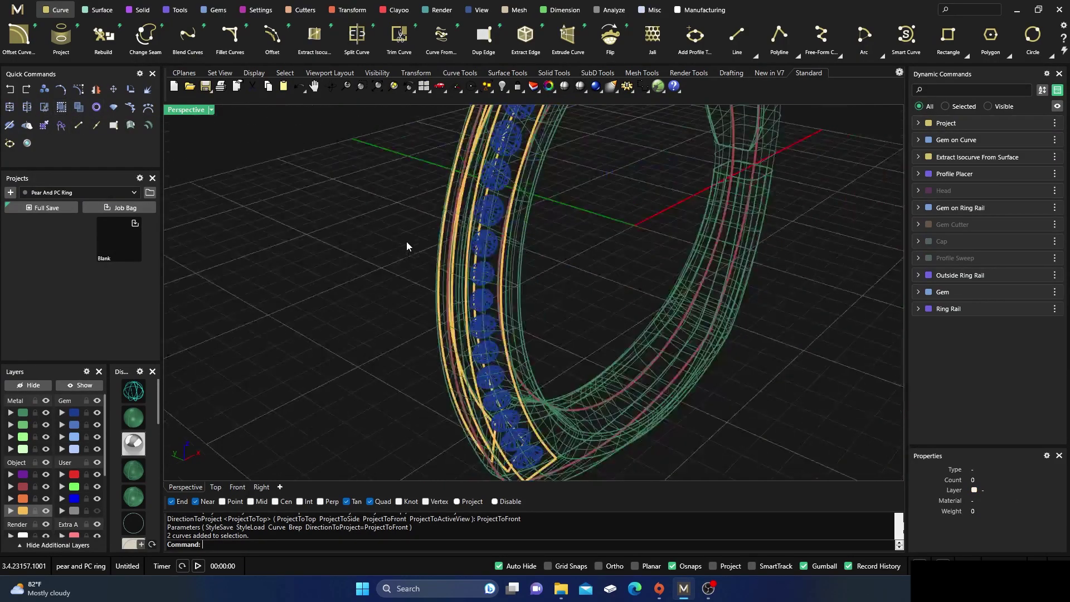
In shaded display, select the projected border curve on the gem side and start Pull Push with the shank as its surface
{"action": "left_click", "coordinate": [136, 418]}
{"action": "scroll", "coordinate": [452, 259], "scroll_direction": "up", "scroll_amount": 3}
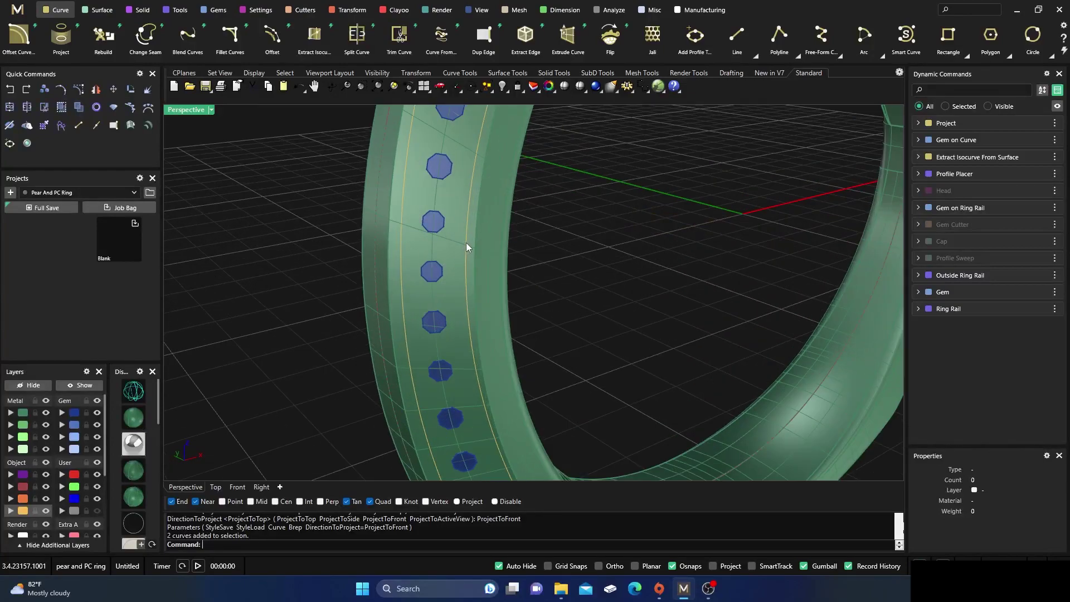
{"action": "left_click", "coordinate": [466, 244]}
{"action": "left_click", "coordinate": [496, 282]}
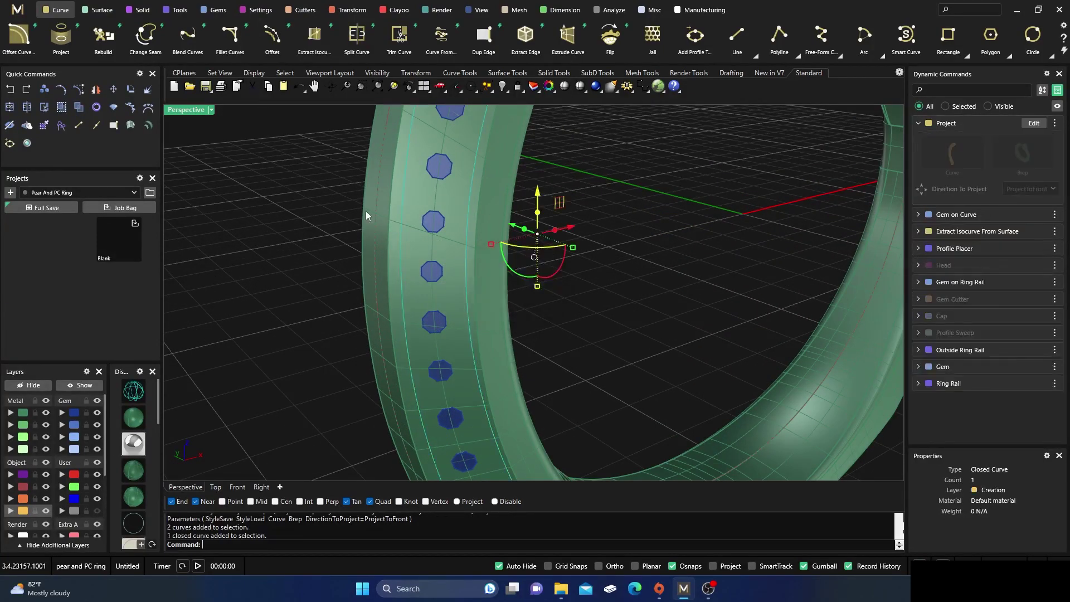
{"action": "left_click", "coordinate": [101, 10]}
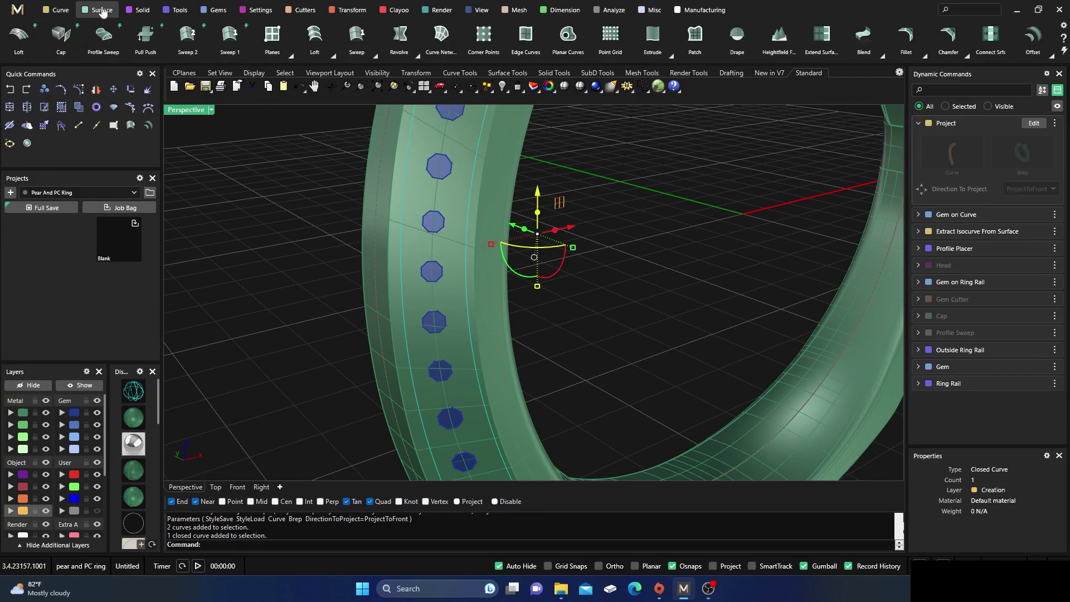
{"action": "left_click", "coordinate": [144, 41]}
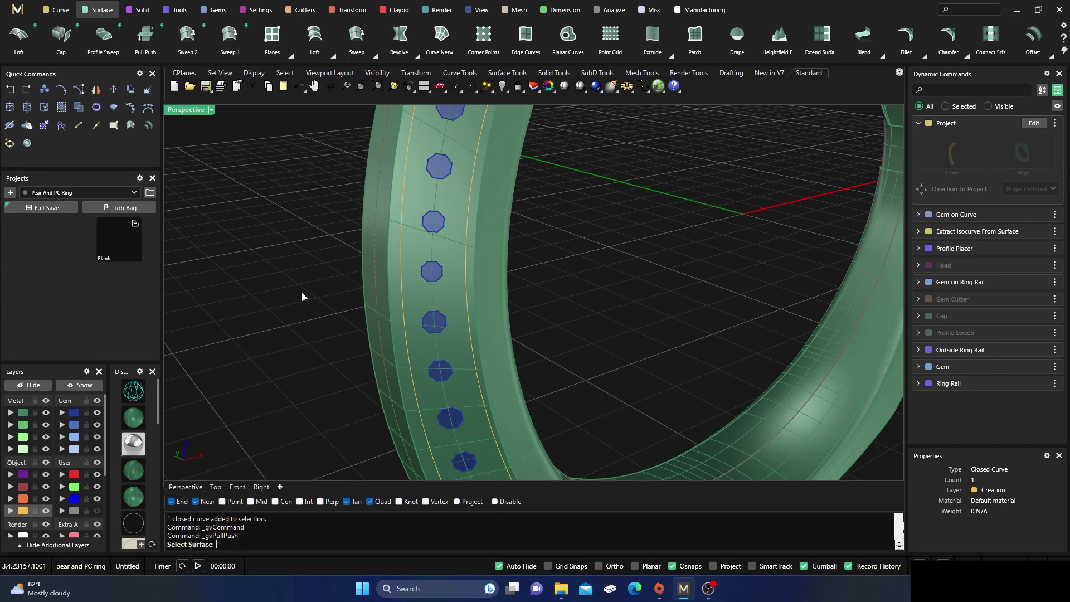
{"action": "left_click", "coordinate": [456, 345]}
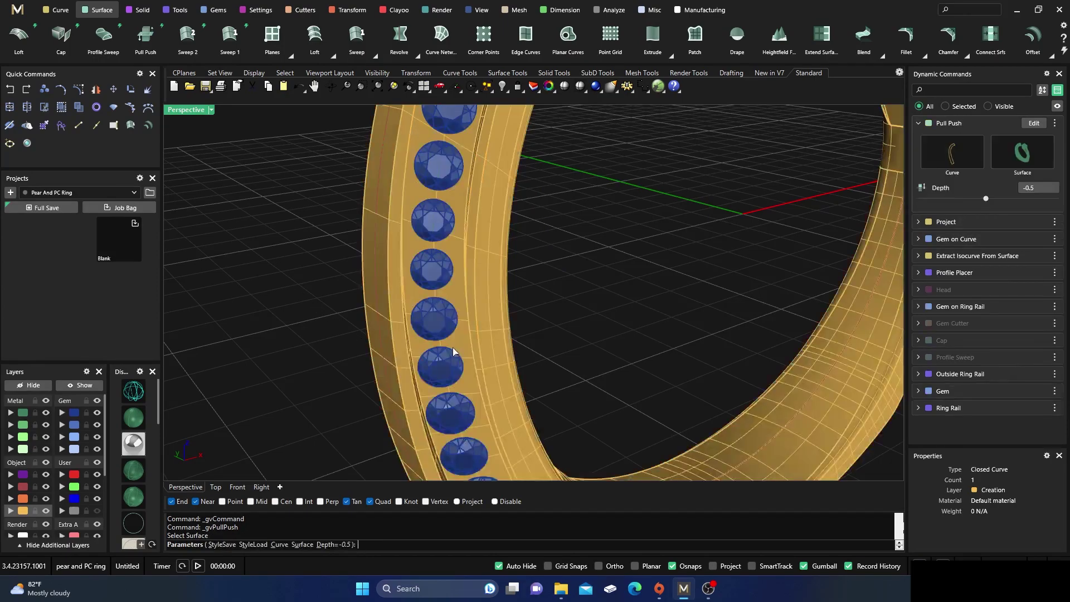
Check the channel preview along the gem row and accept the Pull Push with a depth of -0.5
{"action": "scroll", "coordinate": [453, 347], "scroll_direction": "down", "scroll_amount": 5}
{"action": "right_click_drag", "start_coordinate": [452, 346], "coordinate": [424, 331]}
{"action": "scroll", "coordinate": [433, 344], "scroll_direction": "down", "scroll_amount": 4}
{"action": "scroll", "coordinate": [467, 159], "scroll_direction": "up", "scroll_amount": 4}
{"action": "right_click_drag", "start_coordinate": [466, 160], "coordinate": [453, 191]}
{"action": "scroll", "coordinate": [453, 194], "scroll_direction": "up", "scroll_amount": 6}
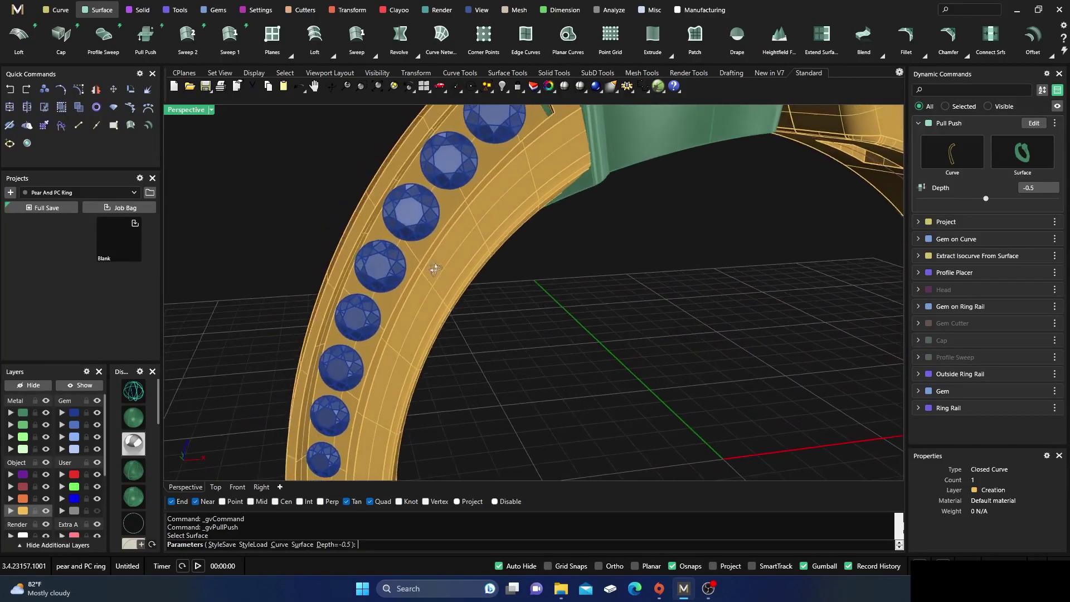
{"action": "scroll", "coordinate": [414, 241], "scroll_direction": "down", "scroll_amount": 7}
{"action": "mouse_move", "coordinate": [414, 241]}
{"action": "right_mouse_down"}
{"action": "mouse_move", "coordinate": [412, 260]}
{"action": "mouse_move", "coordinate": [410, 251]}
{"action": "right_mouse_up"}
{"action": "right_click", "coordinate": [410, 252]}
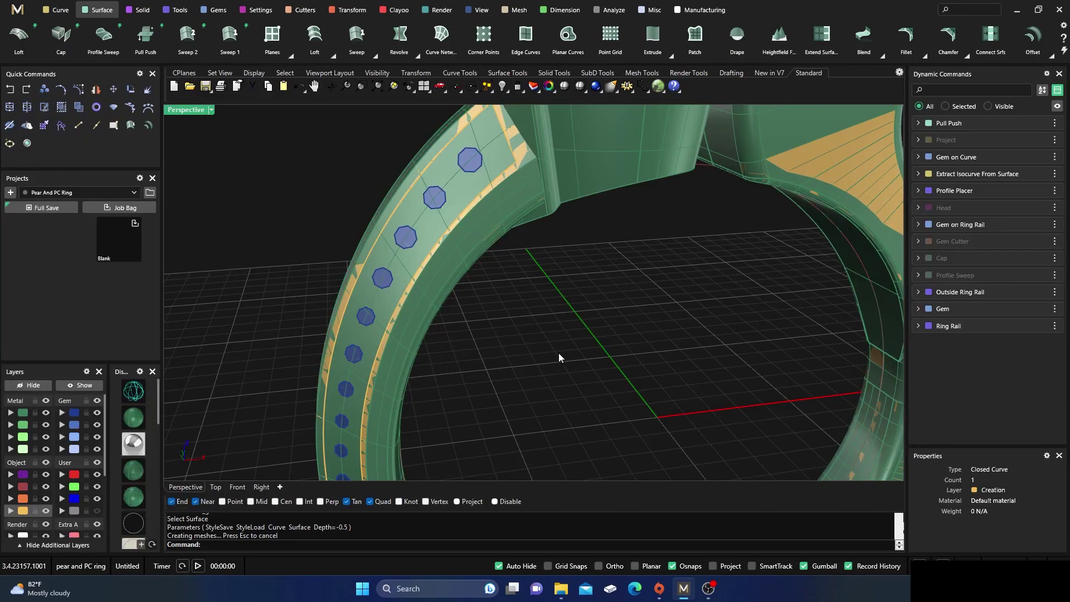
Select the original uncut shank polysurface and move it to the User 04 layer
{"action": "left_click", "coordinate": [449, 287]}
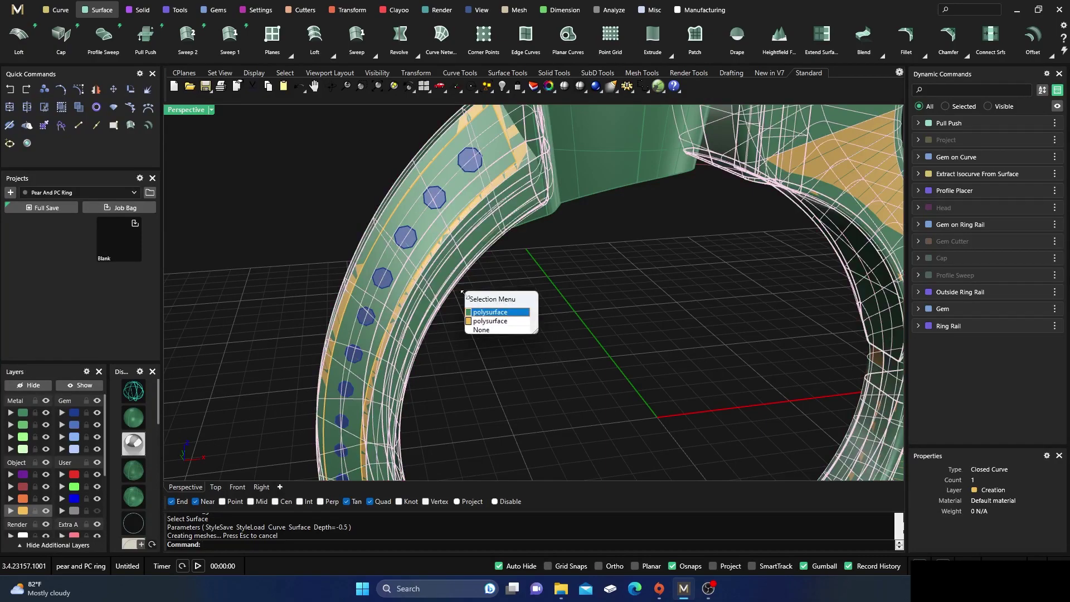
{"action": "left_click", "coordinate": [481, 317]}
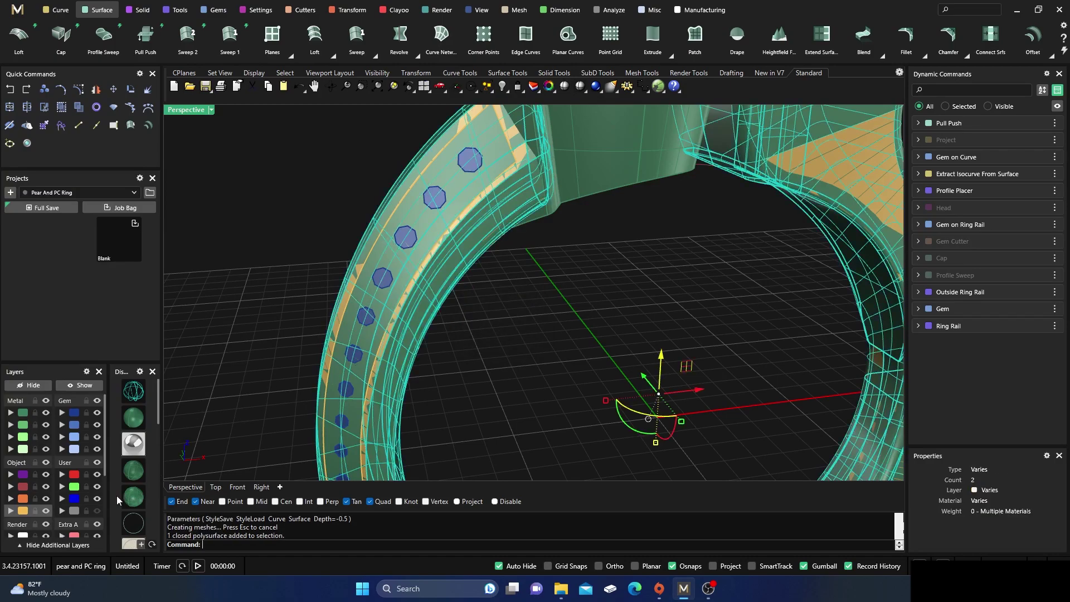
{"action": "left_click", "coordinate": [74, 511]}
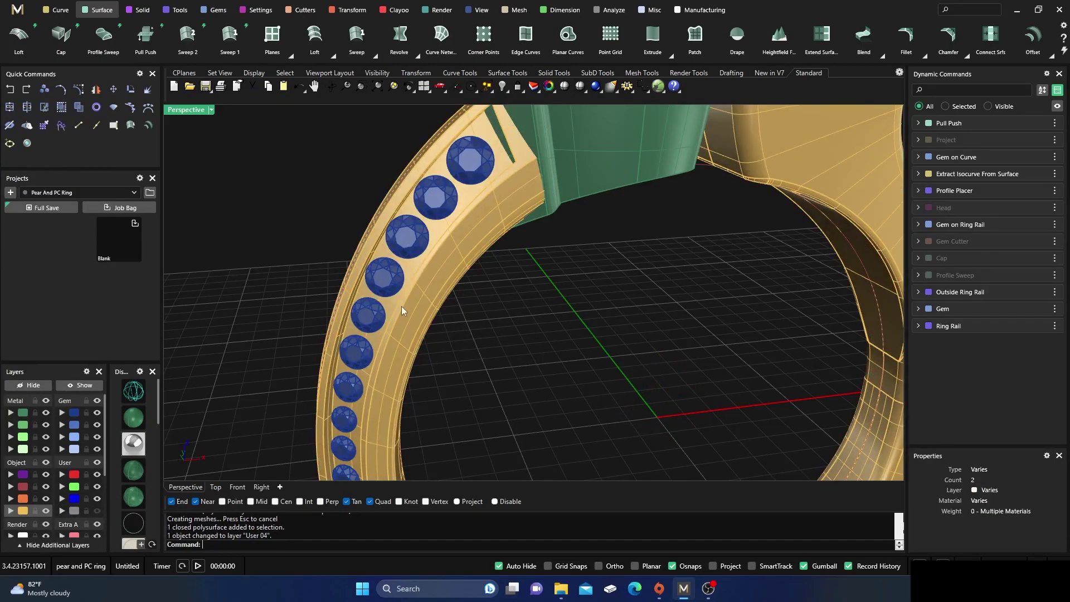
Move the new shank with the recessed channel to the Metal 01 layer
{"action": "right_click_drag", "start_coordinate": [580, 282], "coordinate": [571, 272]}
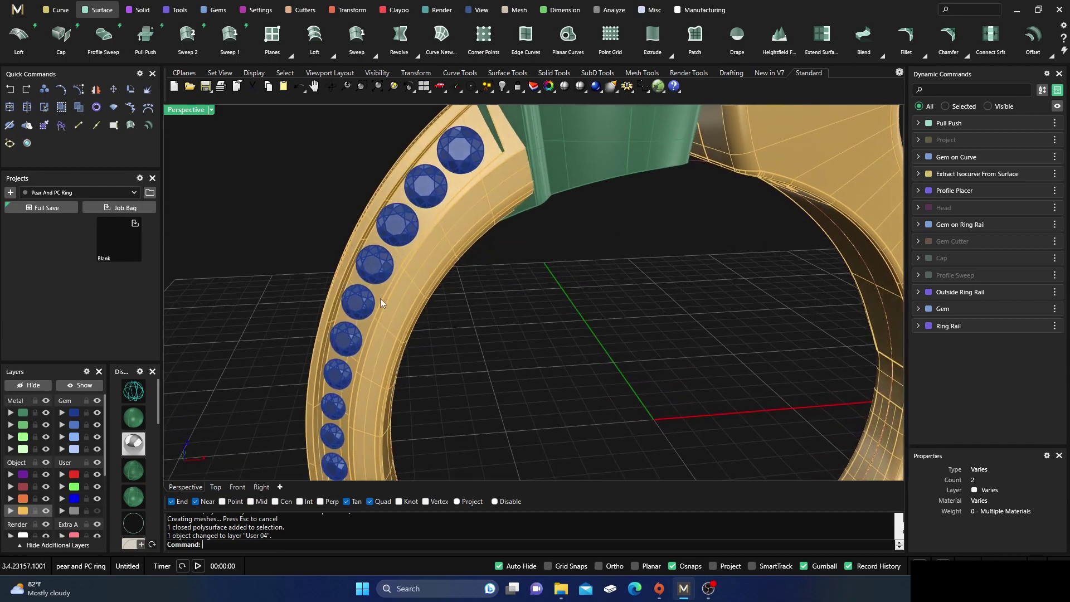
{"action": "left_click", "coordinate": [399, 310]}
{"action": "left_click", "coordinate": [22, 412]}
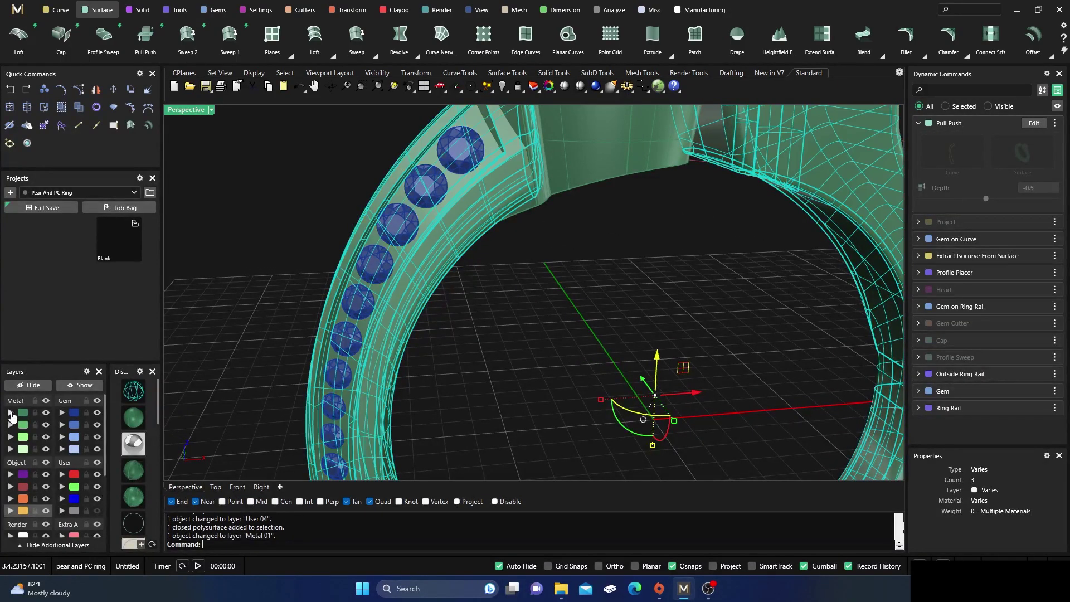
Select the planar closed border curve around the gem row using wireframe display, with the ring returned to shaded display
{"action": "left_click", "coordinate": [134, 391]}
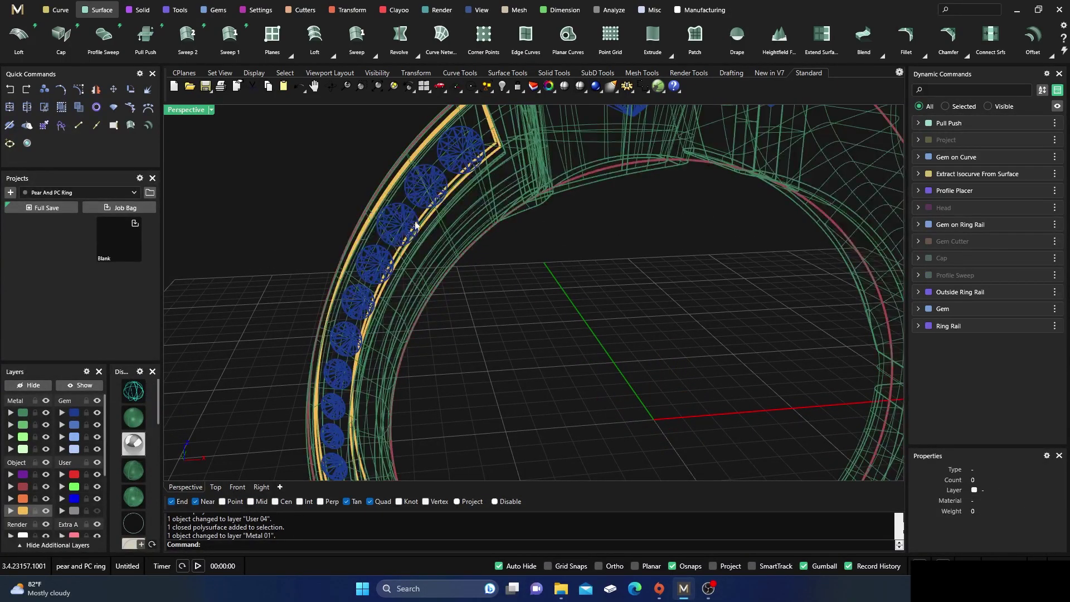
{"action": "scroll", "coordinate": [423, 231], "scroll_direction": "up", "scroll_amount": 3}
{"action": "right_click_drag", "start_coordinate": [425, 235], "coordinate": [535, 223]}
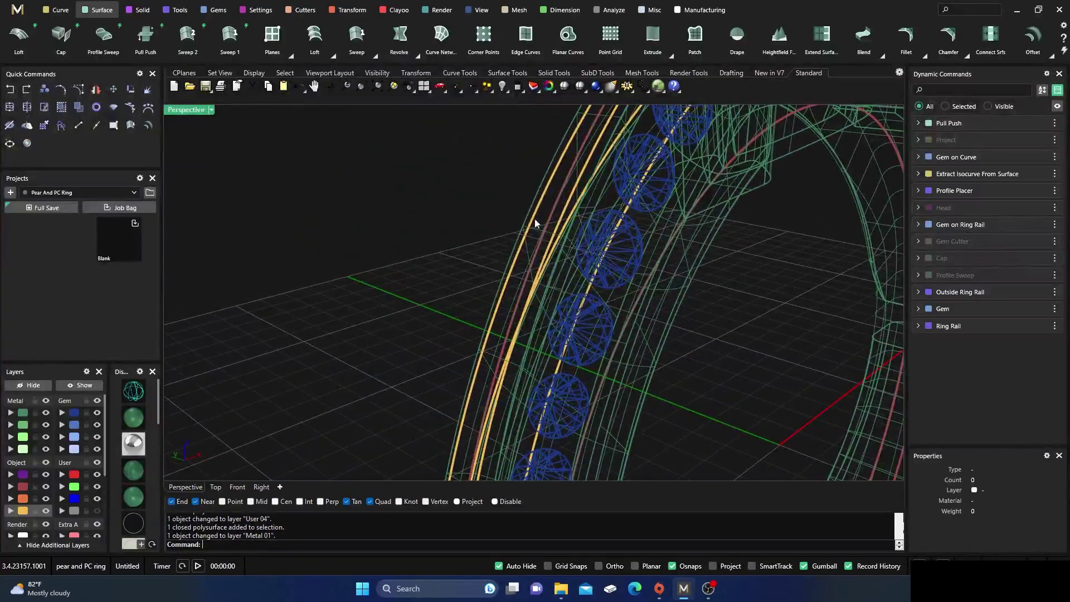
{"action": "left_click", "coordinate": [573, 203]}
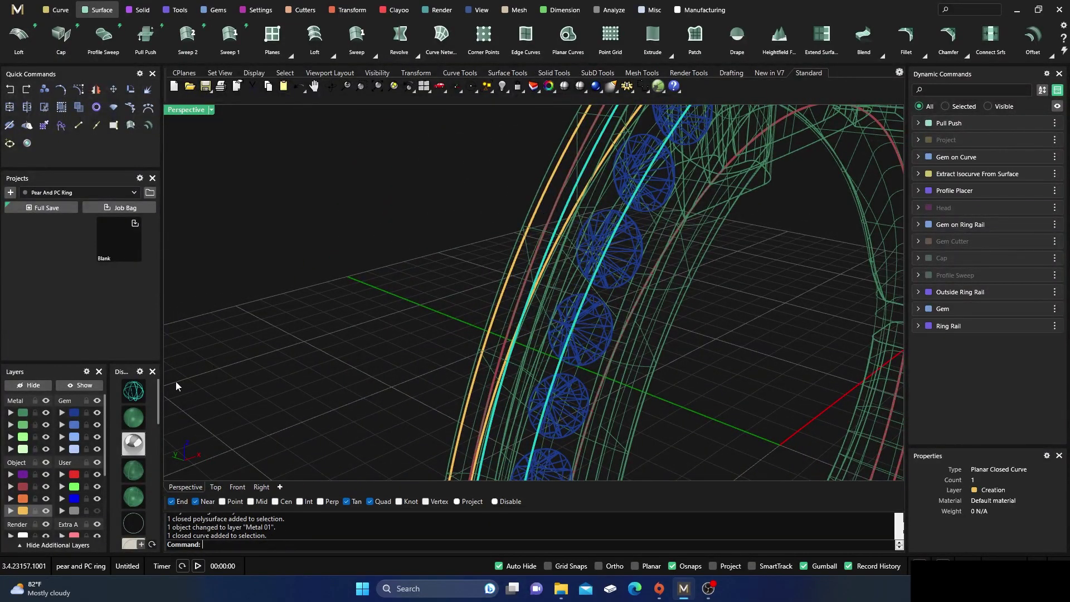
{"action": "left_click", "coordinate": [129, 425]}
{"action": "mouse_move", "coordinate": [466, 271]}
{"action": "right_mouse_down"}
{"action": "mouse_move", "coordinate": [463, 294]}
{"action": "mouse_move", "coordinate": [421, 288]}
{"action": "right_mouse_up"}
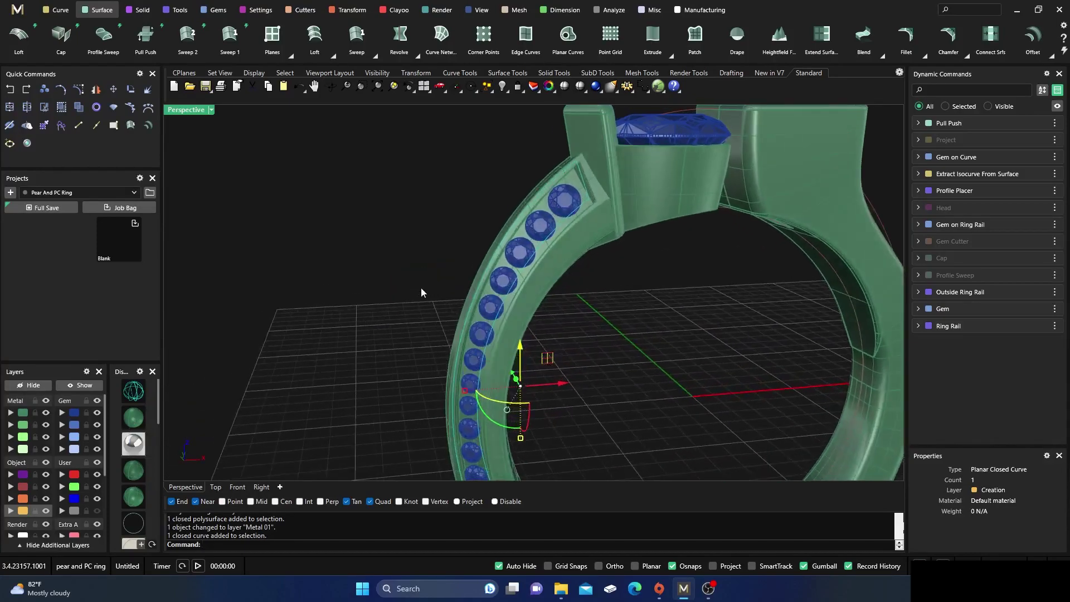
Show the border curve's control points and move the inner one of its middle pair slightly outward, away from the shank
{"action": "scroll", "coordinate": [487, 244], "scroll_direction": "down", "scroll_amount": 7}
{"action": "scroll", "coordinate": [513, 293], "scroll_direction": "up", "scroll_amount": 7}
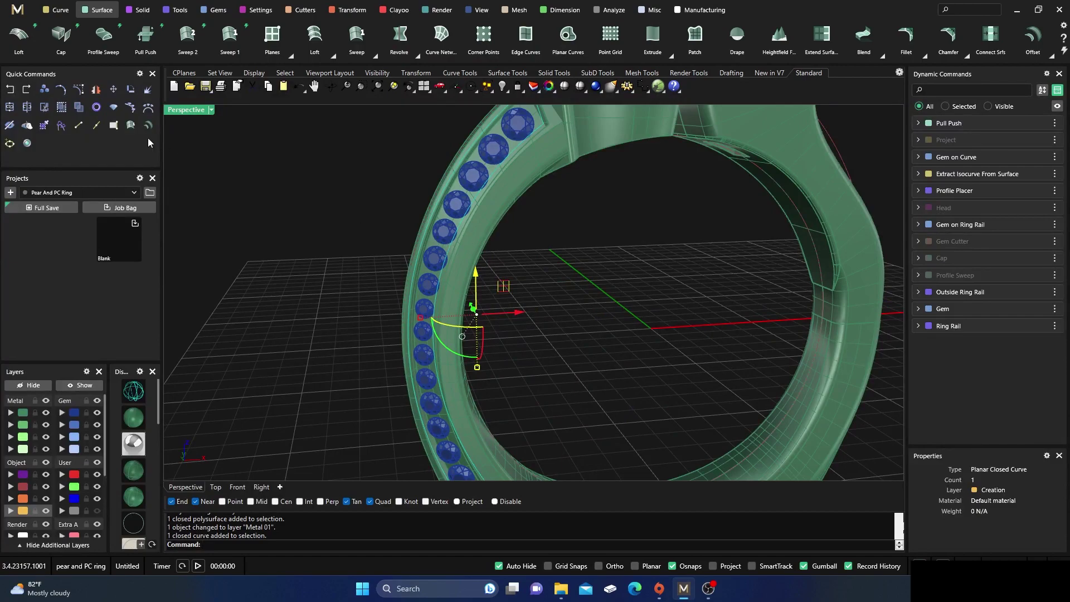
{"action": "scroll", "coordinate": [402, 319], "scroll_direction": "up", "scroll_amount": 4}
{"action": "scroll", "coordinate": [417, 310], "scroll_direction": "up", "scroll_amount": 2}
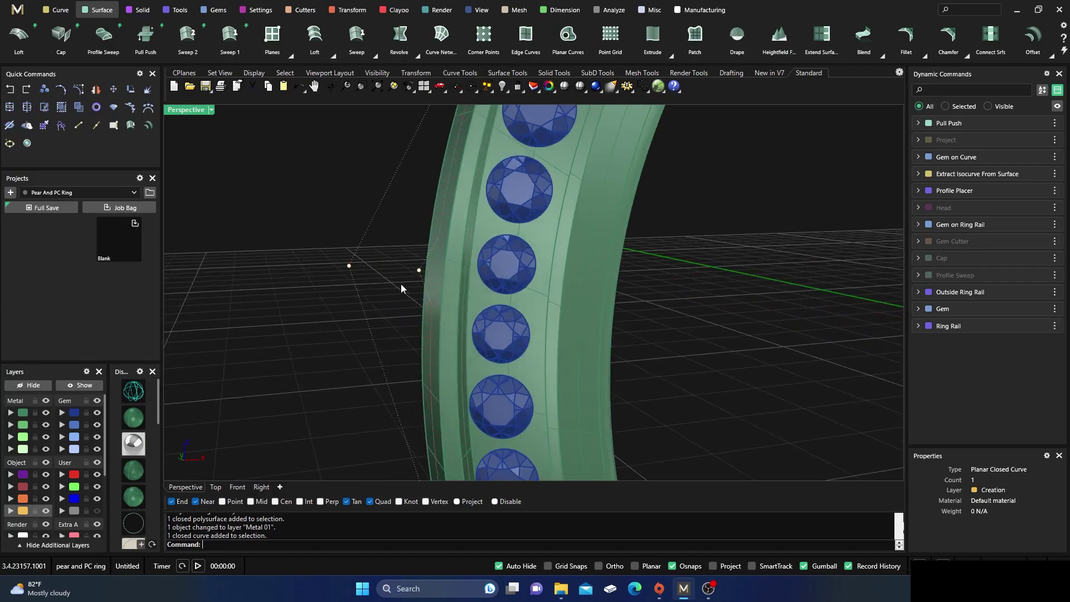
{"action": "left_click", "coordinate": [419, 270]}
{"action": "mouse_move", "coordinate": [461, 270]}
{"action": "left_mouse_down"}
{"action": "mouse_move", "coordinate": [475, 279]}
{"action": "mouse_move", "coordinate": [423, 276]}
{"action": "mouse_move", "coordinate": [443, 273]}
{"action": "left_mouse_up"}
{"action": "key", "text": "Delete"}
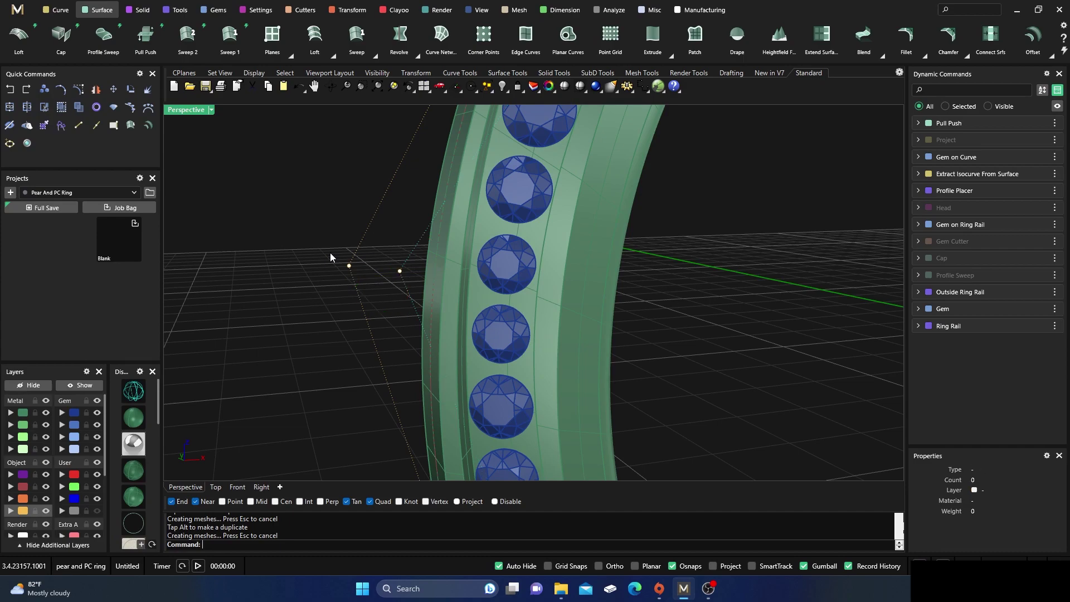
Bring the border curve's outer middle control point closer to the shank, and shift the inner middle point slightly toward the gems
{"action": "left_click", "coordinate": [361, 283]}
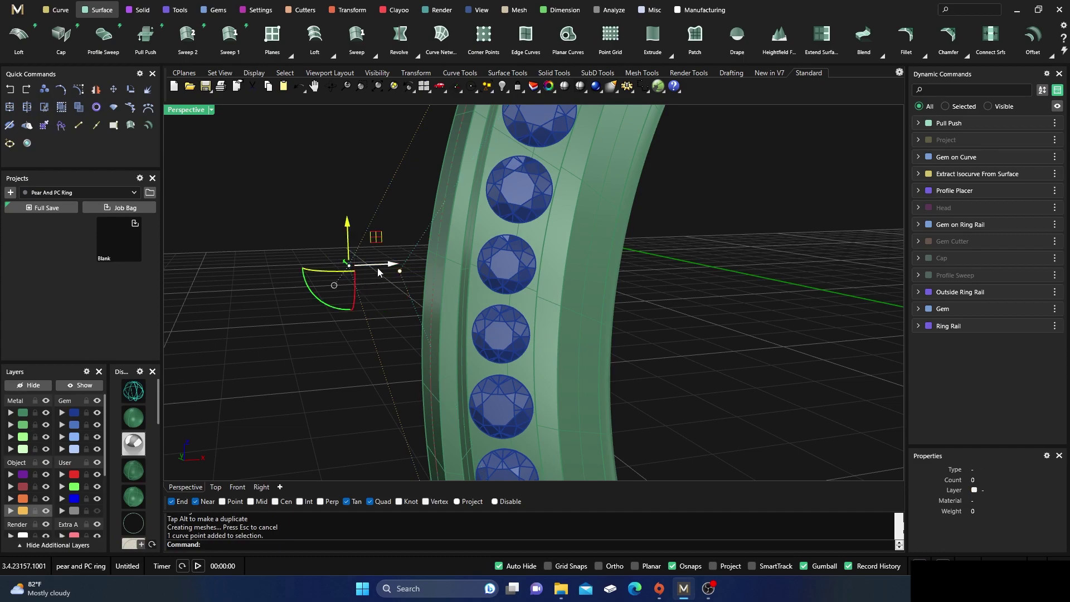
{"action": "left_click_drag", "start_coordinate": [392, 267], "coordinate": [402, 267]}
{"action": "right_click_drag", "start_coordinate": [404, 290], "coordinate": [379, 293]}
{"action": "left_click", "coordinate": [389, 286]}
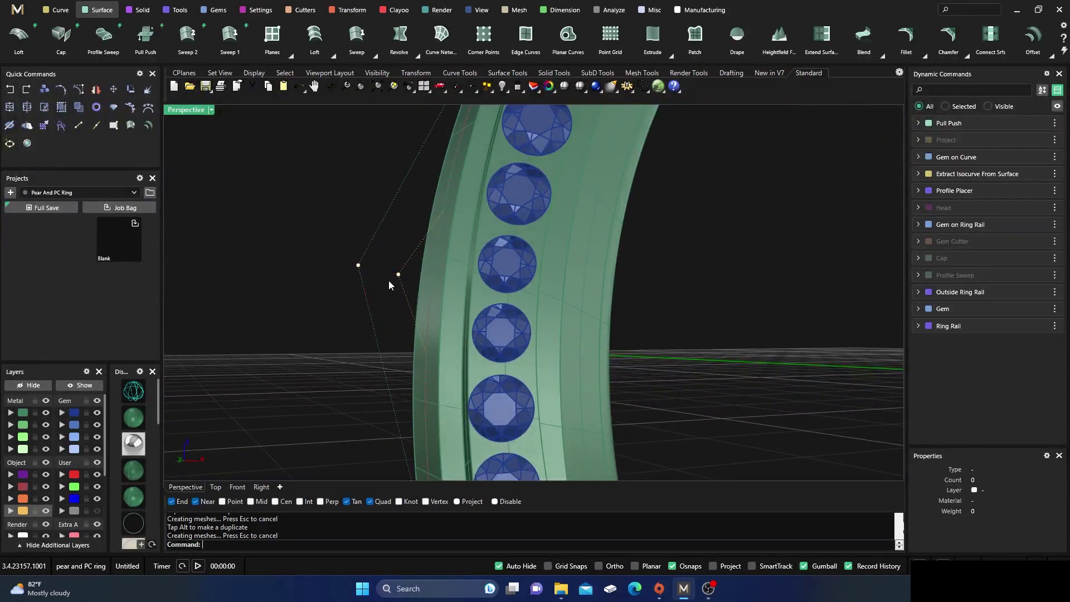
{"action": "left_click", "coordinate": [398, 275]}
{"action": "left_click_drag", "start_coordinate": [433, 275], "coordinate": [451, 273]}
Move the border curve's upper outer control point near the largest gems slightly up and outward to adjust the channel wall
{"action": "scroll", "coordinate": [484, 267], "scroll_direction": "down", "scroll_amount": 6}
{"action": "mouse_move", "coordinate": [487, 268]}
{"action": "right_mouse_down"}
{"action": "mouse_move", "coordinate": [458, 338]}
{"action": "mouse_move", "coordinate": [487, 314]}
{"action": "mouse_move", "coordinate": [501, 278]}
{"action": "right_mouse_up"}
{"action": "scroll", "coordinate": [470, 342], "scroll_direction": "down", "scroll_amount": 4}
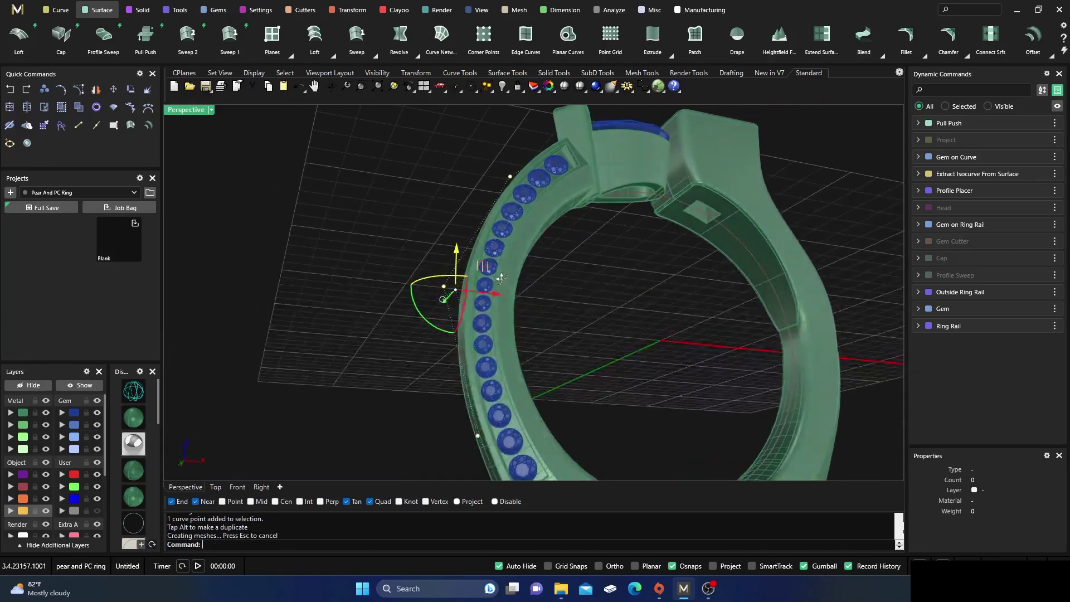
{"action": "scroll", "coordinate": [502, 370], "scroll_direction": "down", "scroll_amount": 5}
{"action": "scroll", "coordinate": [520, 403], "scroll_direction": "up", "scroll_amount": 5}
{"action": "scroll", "coordinate": [515, 418], "scroll_direction": "down", "scroll_amount": 3}
{"action": "scroll", "coordinate": [536, 392], "scroll_direction": "down", "scroll_amount": 4}
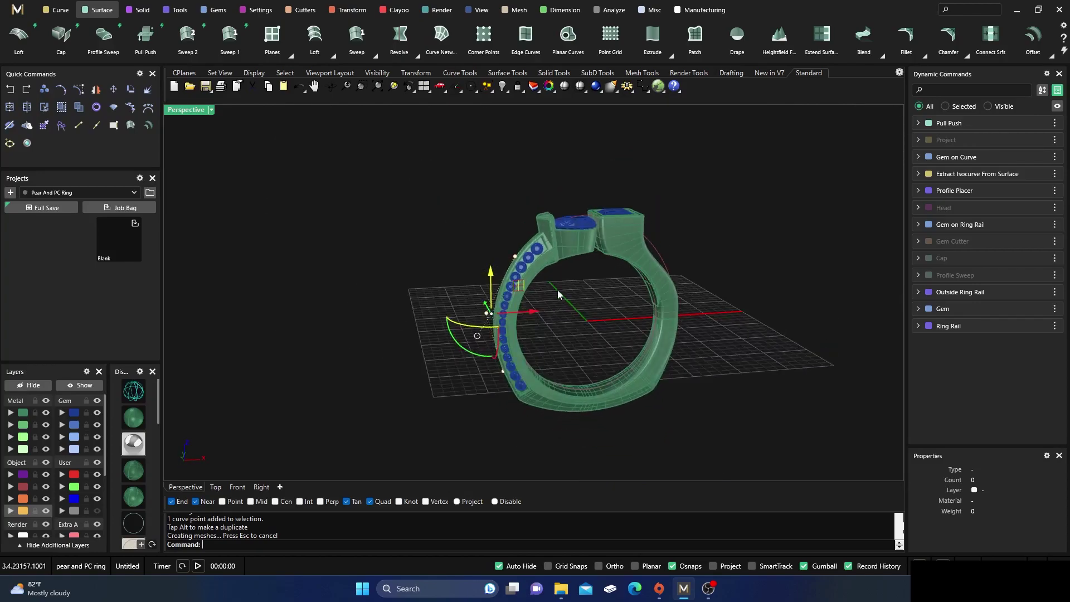
{"action": "scroll", "coordinate": [541, 266], "scroll_direction": "up", "scroll_amount": 2}
{"action": "scroll", "coordinate": [540, 266], "scroll_direction": "up", "scroll_amount": 1}
{"action": "scroll", "coordinate": [476, 235], "scroll_direction": "up", "scroll_amount": 4}
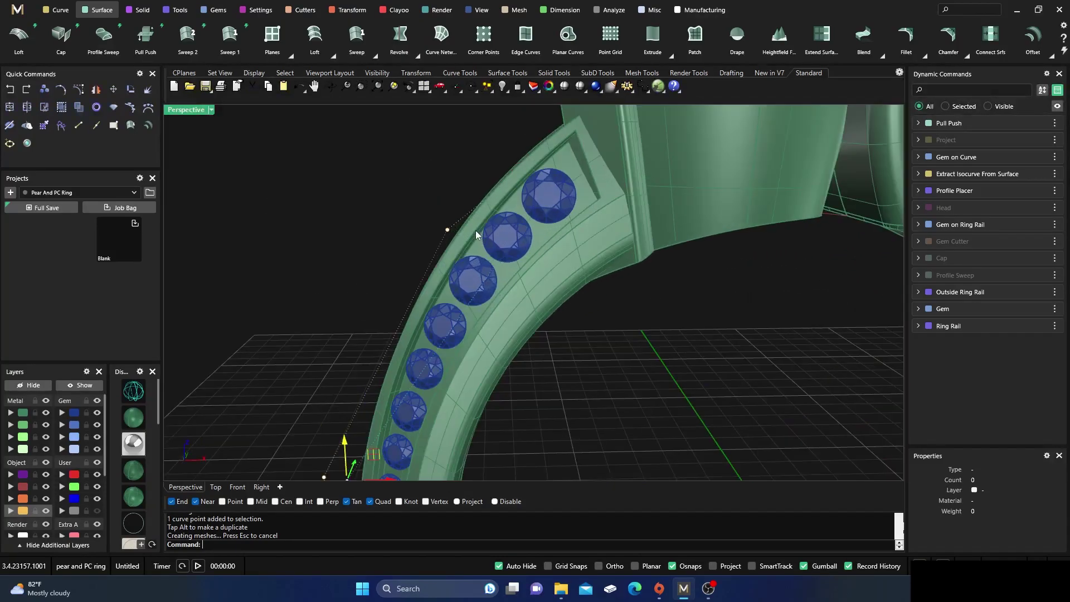
{"action": "left_click", "coordinate": [452, 232]}
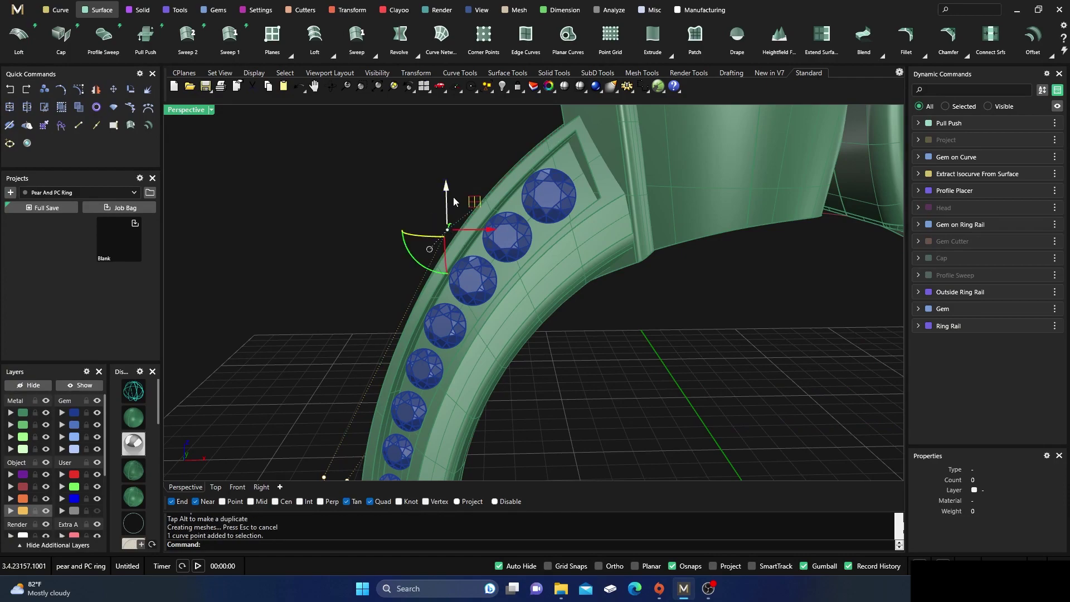
{"action": "left_click_drag", "start_coordinate": [471, 199], "coordinate": [469, 196]}
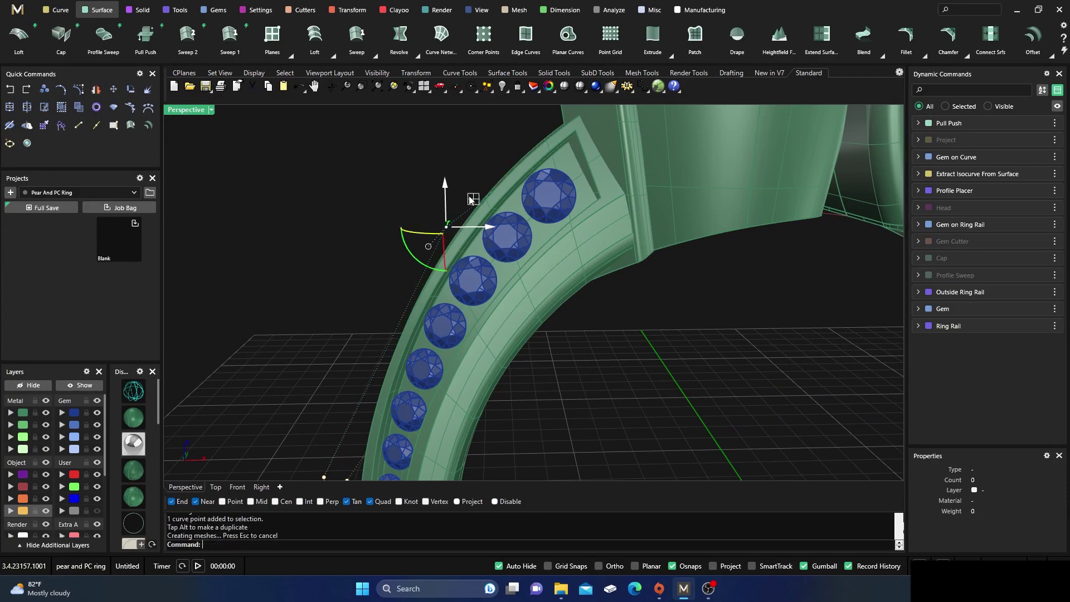
{"action": "scroll", "coordinate": [454, 211], "scroll_direction": "down", "scroll_amount": 3}
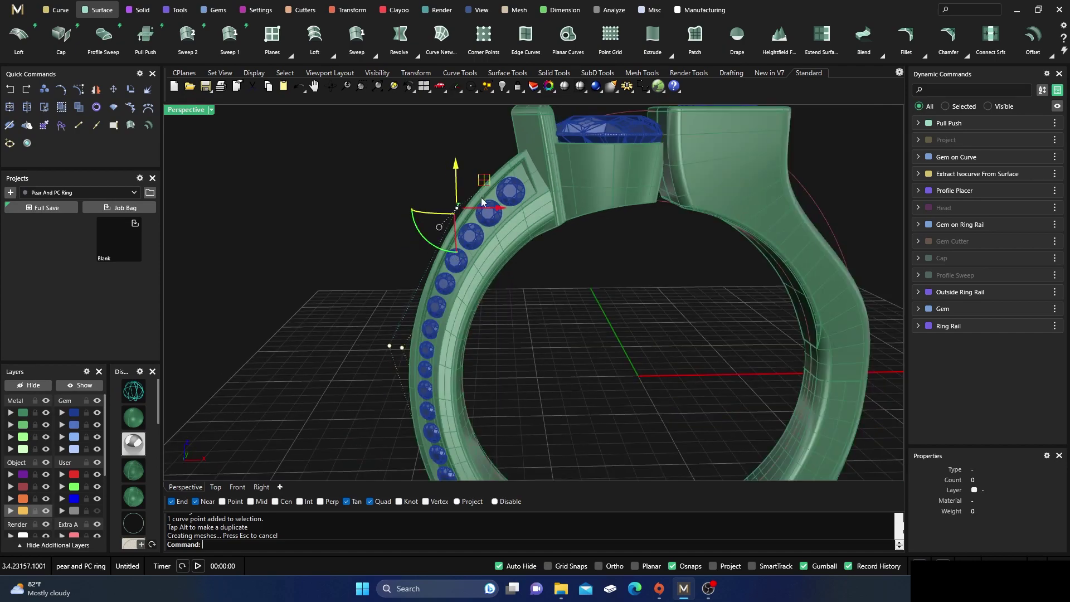
{"action": "left_click_drag", "start_coordinate": [493, 209], "coordinate": [489, 191]}
{"action": "scroll", "coordinate": [517, 263], "scroll_direction": "up", "scroll_amount": 4}
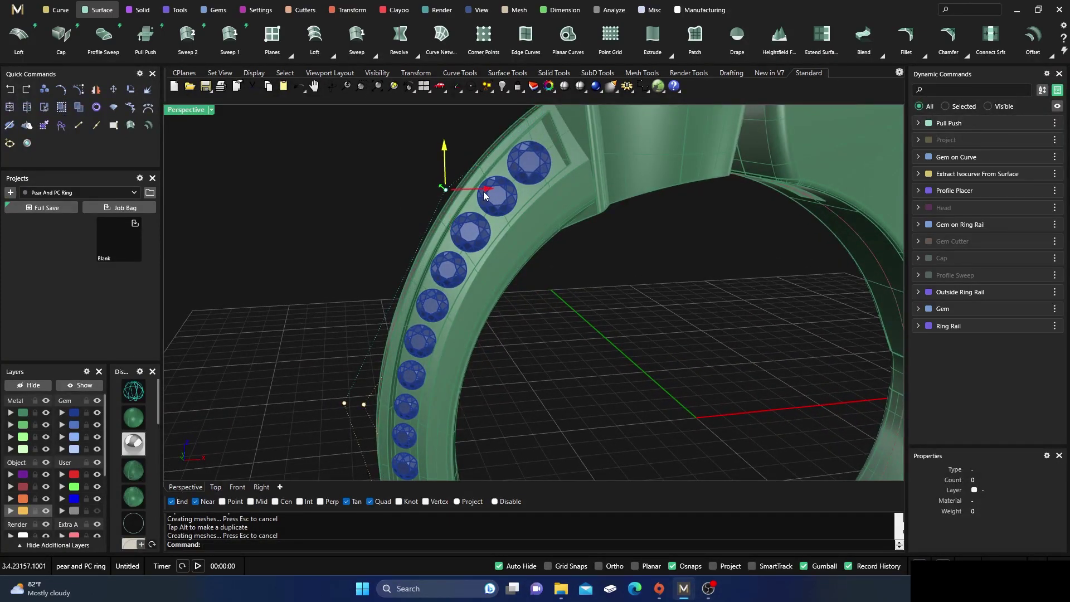
Leave control point editing of the border curve and check the reshaped channel around the gem row from several angles
{"action": "right_click_drag", "start_coordinate": [536, 315], "coordinate": [555, 353]}
{"action": "key", "text": "F10"}
{"action": "key", "text": "Escape"}
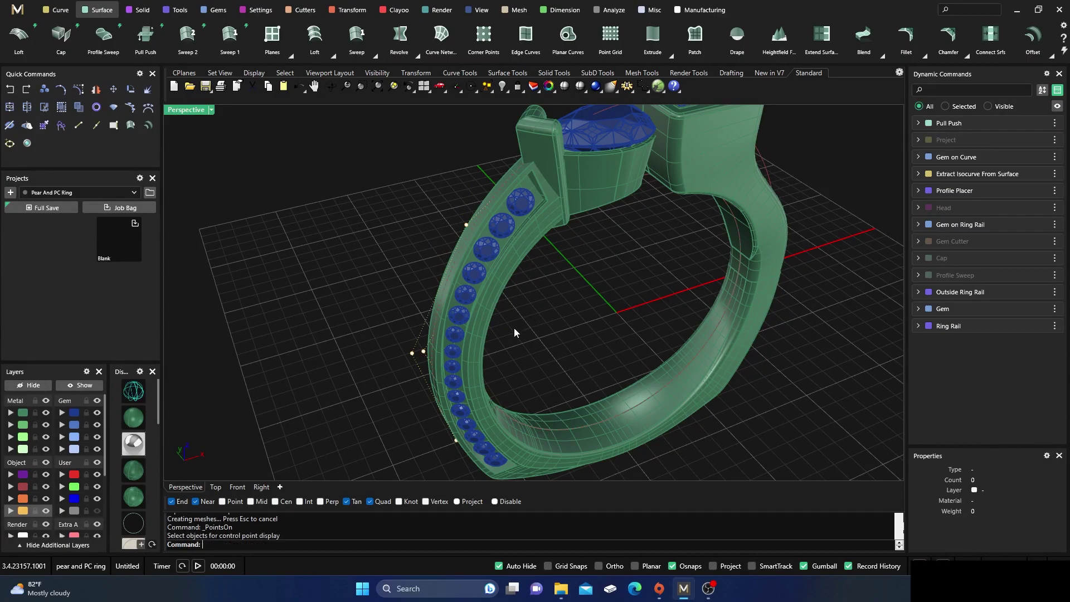
{"action": "right_click_drag", "start_coordinate": [511, 236], "coordinate": [453, 298]}
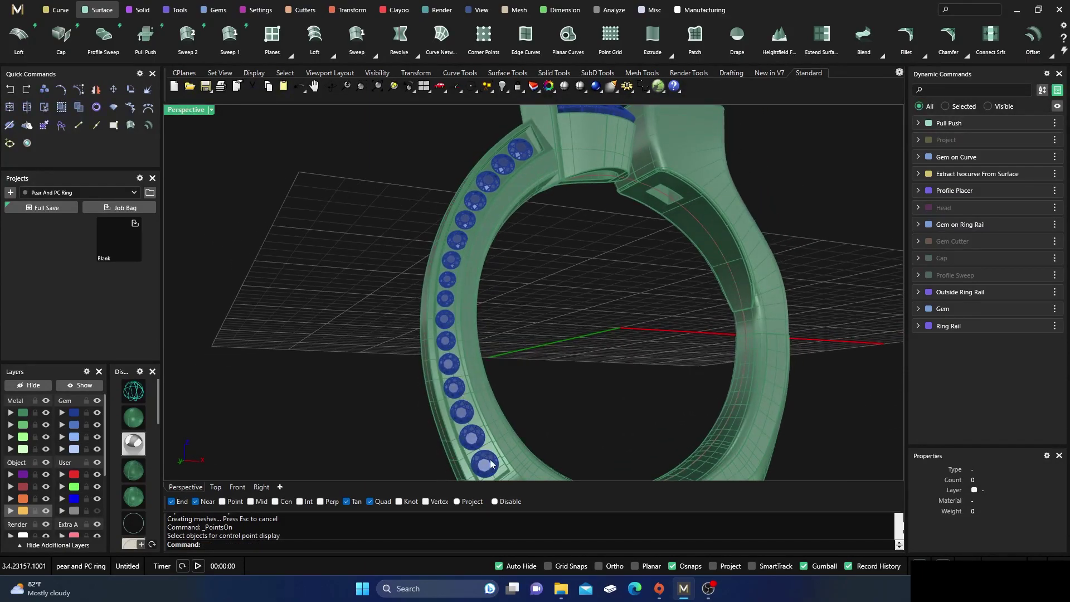
{"action": "right_click_drag", "start_coordinate": [512, 275], "coordinate": [467, 282]}
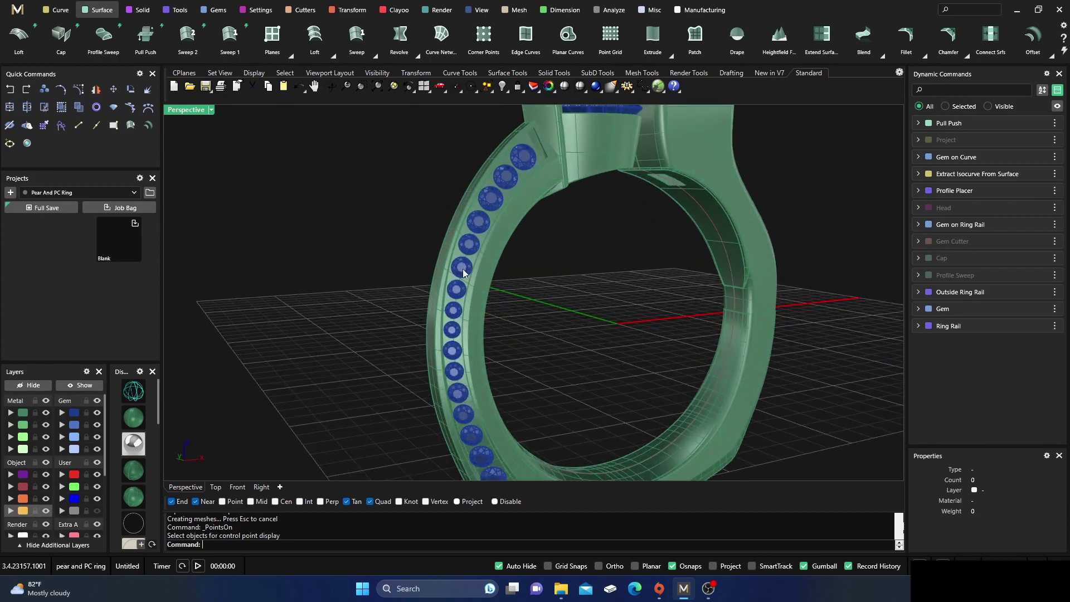
Start Prong Placer on the shank's side gem row and set the prongs' height offset to 0.25 mm
{"action": "left_click", "coordinate": [463, 273]}
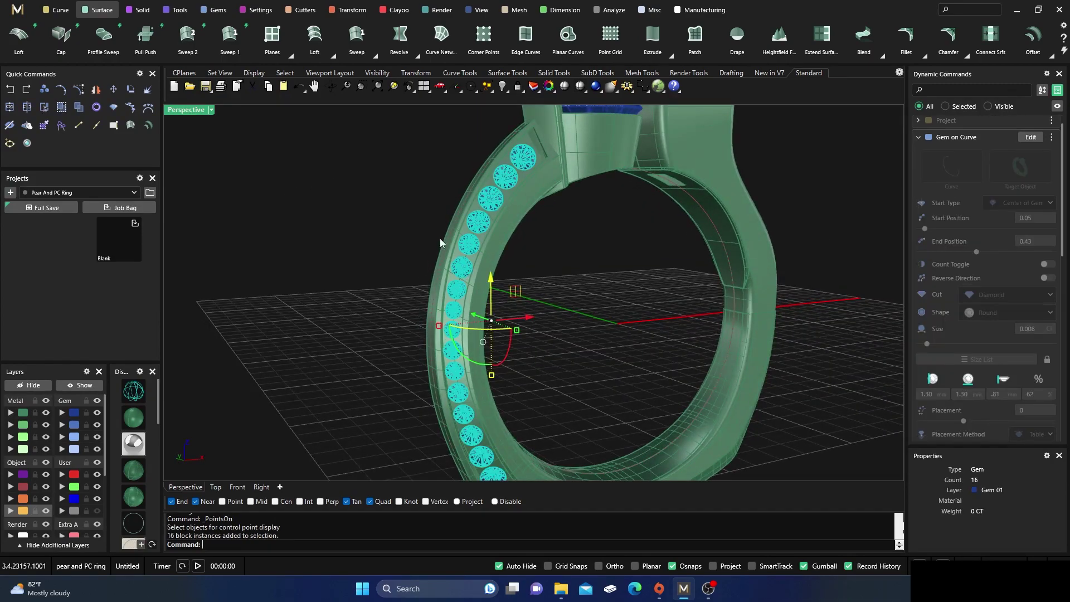
{"action": "left_click", "coordinate": [258, 11]}
{"action": "left_click", "coordinate": [272, 34]}
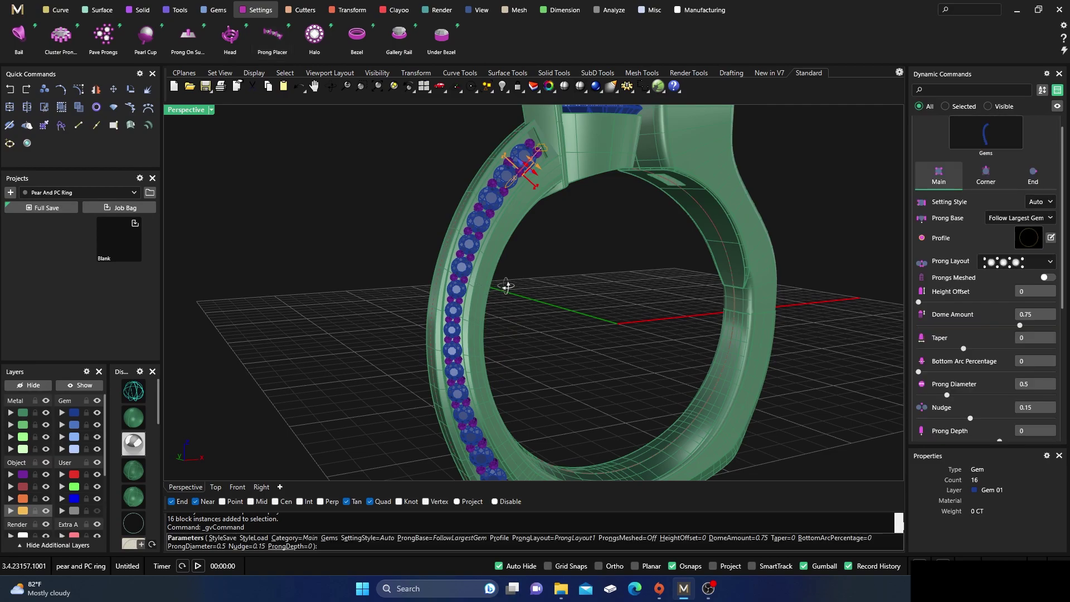
{"action": "right_click_drag", "start_coordinate": [506, 286], "coordinate": [564, 334]}
{"action": "scroll", "coordinate": [564, 210], "scroll_direction": "up", "scroll_amount": 5}
{"action": "right_click_drag", "start_coordinate": [564, 211], "coordinate": [585, 242]}
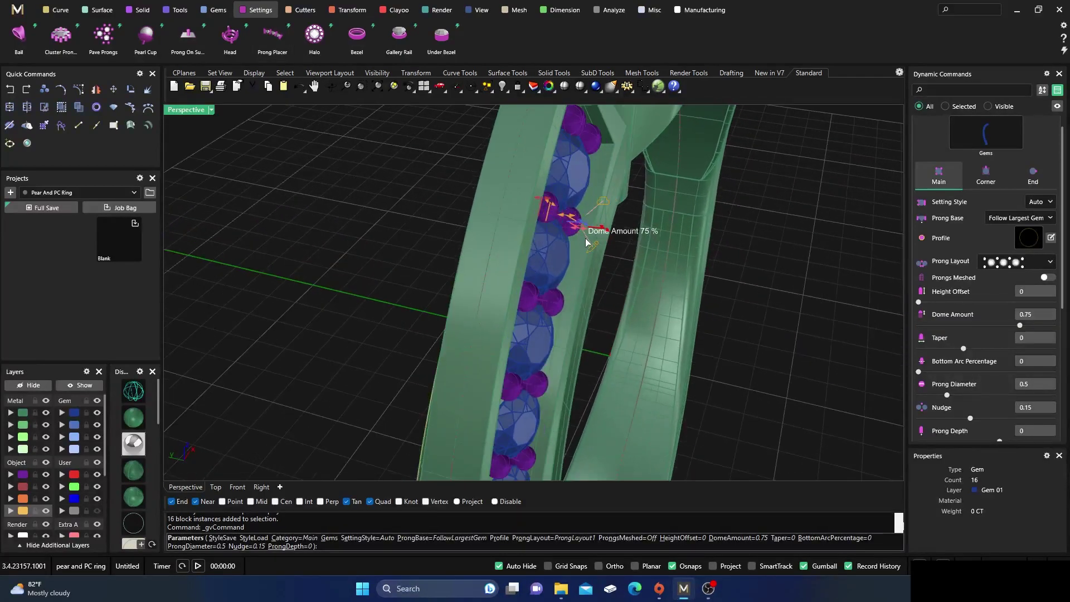
{"action": "mouse_move", "coordinate": [578, 197]}
{"action": "right_mouse_down"}
{"action": "mouse_move", "coordinate": [542, 196]}
{"action": "mouse_move", "coordinate": [564, 208]}
{"action": "right_mouse_up"}
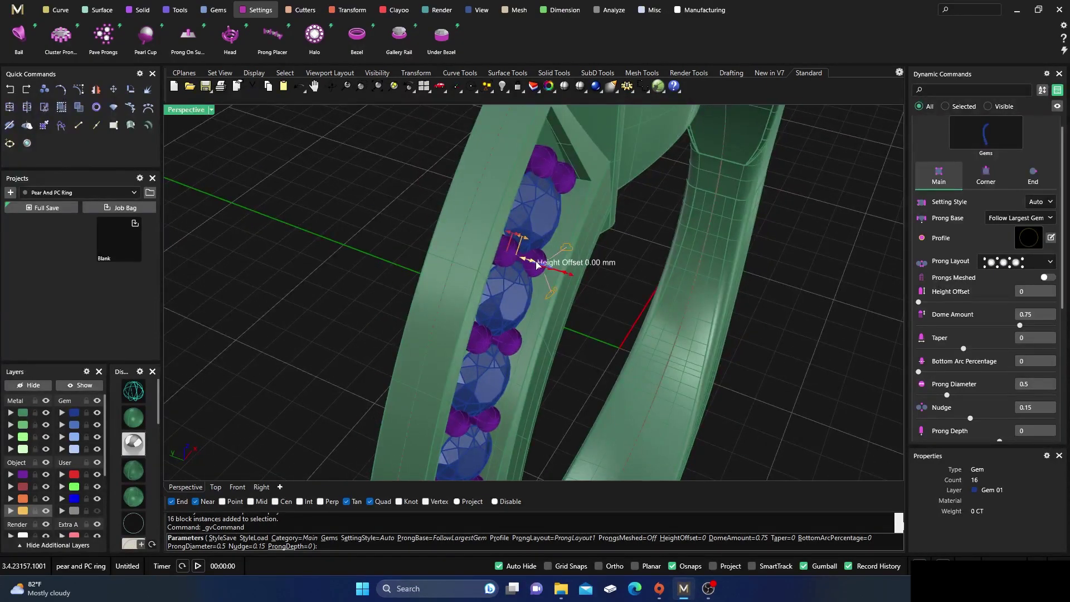
{"action": "mouse_move", "coordinate": [537, 266]}
{"action": "left_mouse_down"}
{"action": "mouse_move", "coordinate": [544, 273]}
{"action": "mouse_move", "coordinate": [536, 264]}
{"action": "left_mouse_up"}
Set the prong diameter to 0.56 mm and accept the prongs along the gem row
{"action": "scroll", "coordinate": [536, 264], "scroll_direction": "down", "scroll_amount": 5}
{"action": "right_click_drag", "start_coordinate": [535, 264], "coordinate": [478, 273]}
{"action": "scroll", "coordinate": [478, 273], "scroll_direction": "up", "scroll_amount": 6}
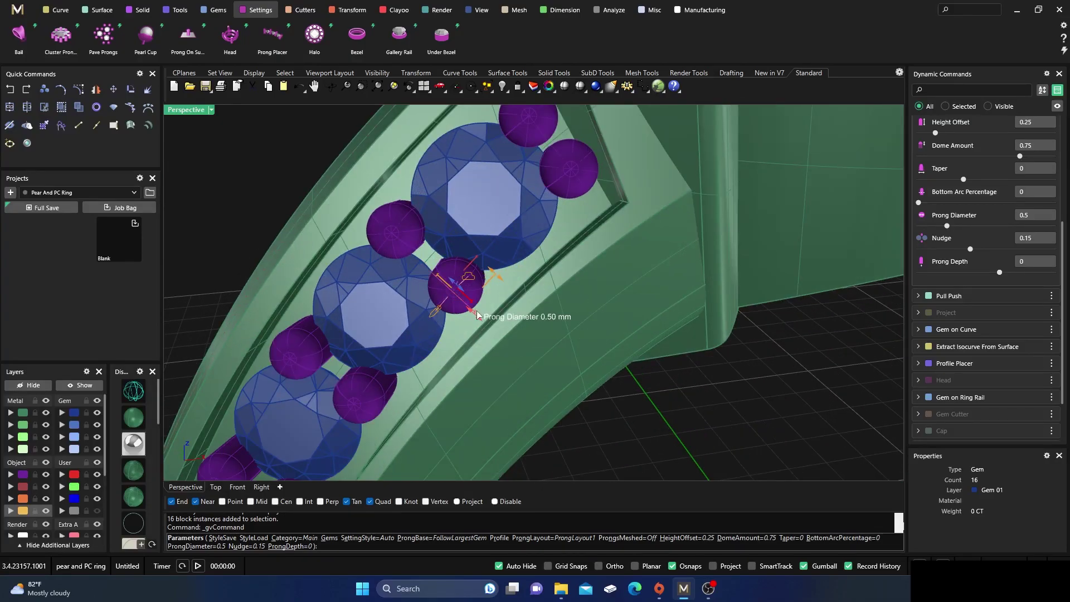
{"action": "scroll", "coordinate": [480, 318], "scroll_direction": "down", "scroll_amount": 2}
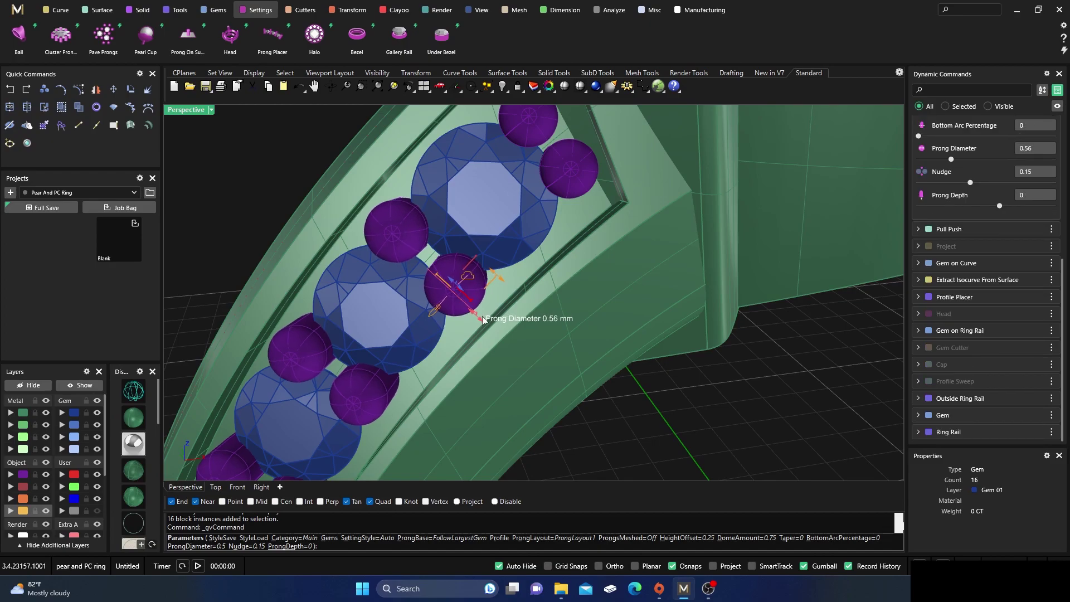
{"action": "left_click_drag", "start_coordinate": [486, 314], "coordinate": [484, 280]}
{"action": "scroll", "coordinate": [484, 280], "scroll_direction": "down", "scroll_amount": 2}
{"action": "scroll", "coordinate": [496, 295], "scroll_direction": "down", "scroll_amount": 6}
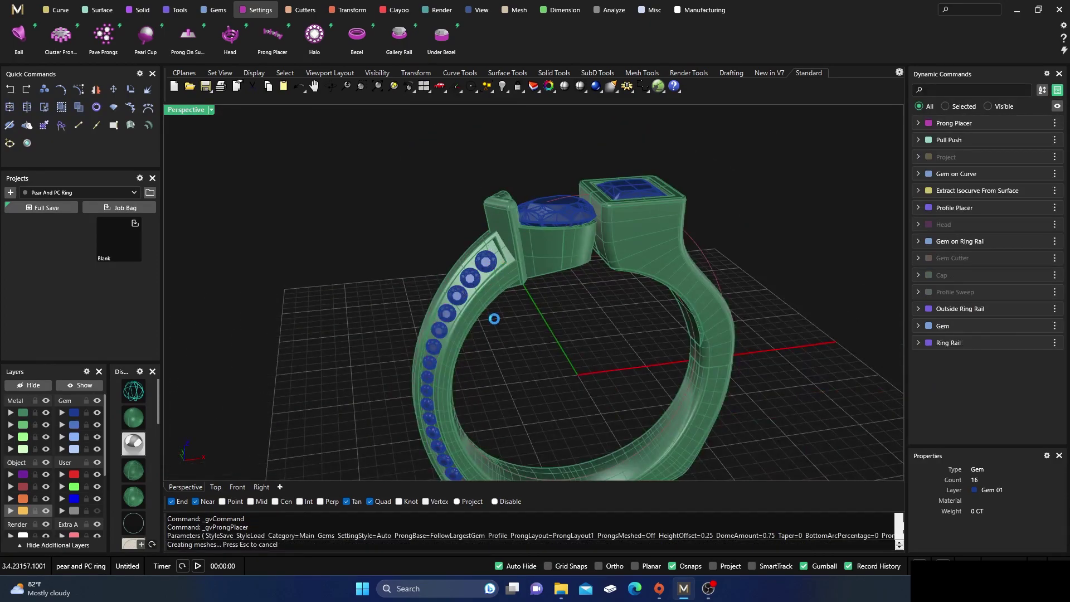
{"action": "key", "text": "Return"}
Mirror the gem row and its prongs to the opposite side of the shank with X Mirror on and Y Mirror off
{"action": "scroll", "coordinate": [500, 320], "scroll_direction": "up", "scroll_amount": 4}
{"action": "left_click", "coordinate": [480, 255]}
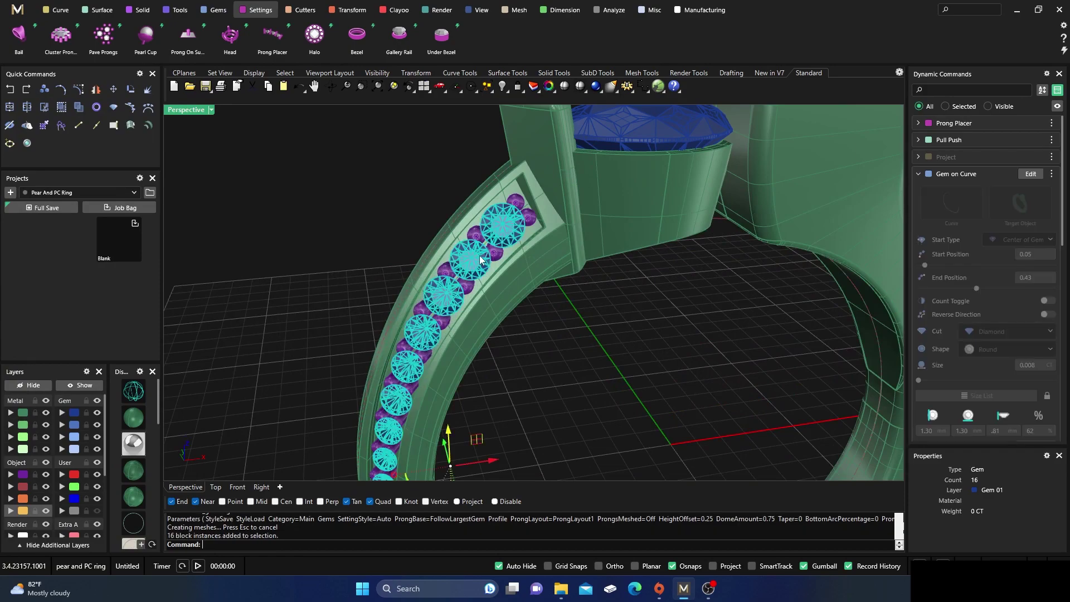
{"action": "left_click", "coordinate": [475, 240], "text": "shift"}
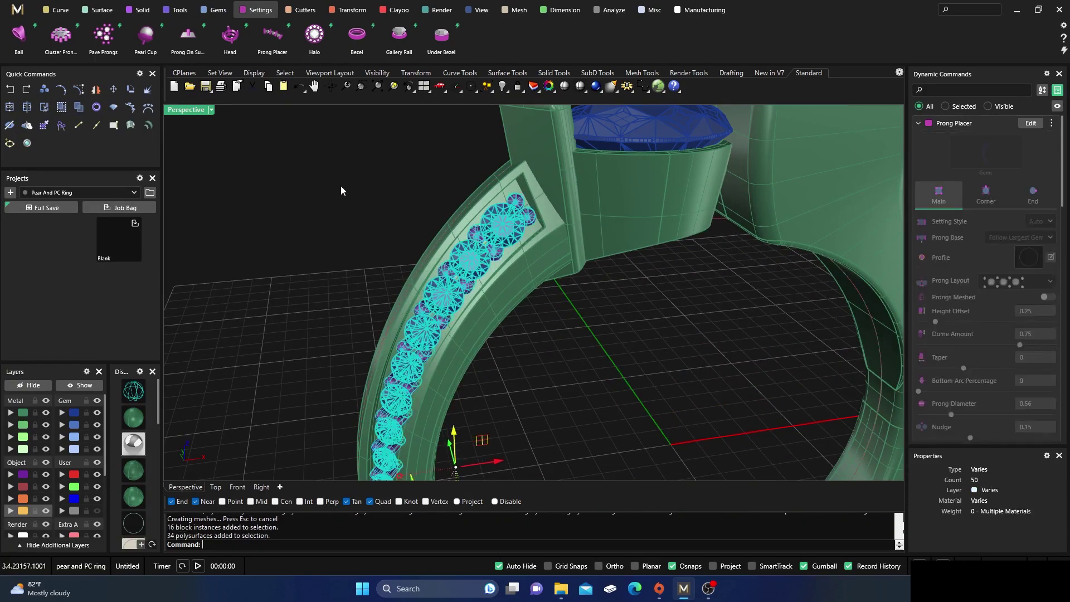
{"action": "left_click", "coordinate": [344, 10]}
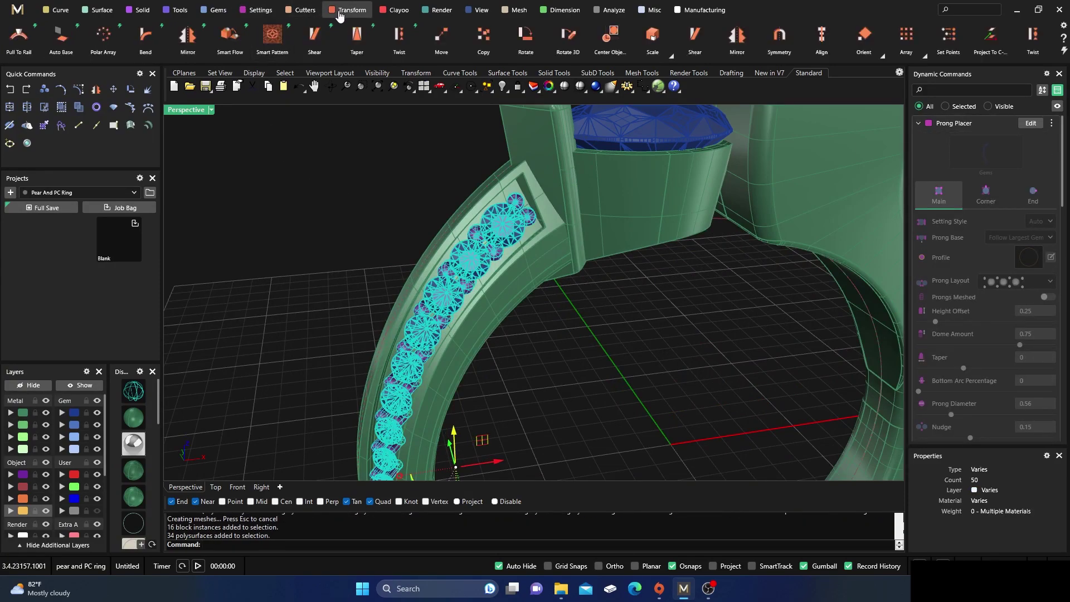
{"action": "left_click", "coordinate": [187, 40]}
{"action": "left_click", "coordinate": [1048, 188]}
{"action": "left_click", "coordinate": [1048, 201]}
{"action": "right_click_drag", "start_coordinate": [766, 243], "coordinate": [705, 291]}
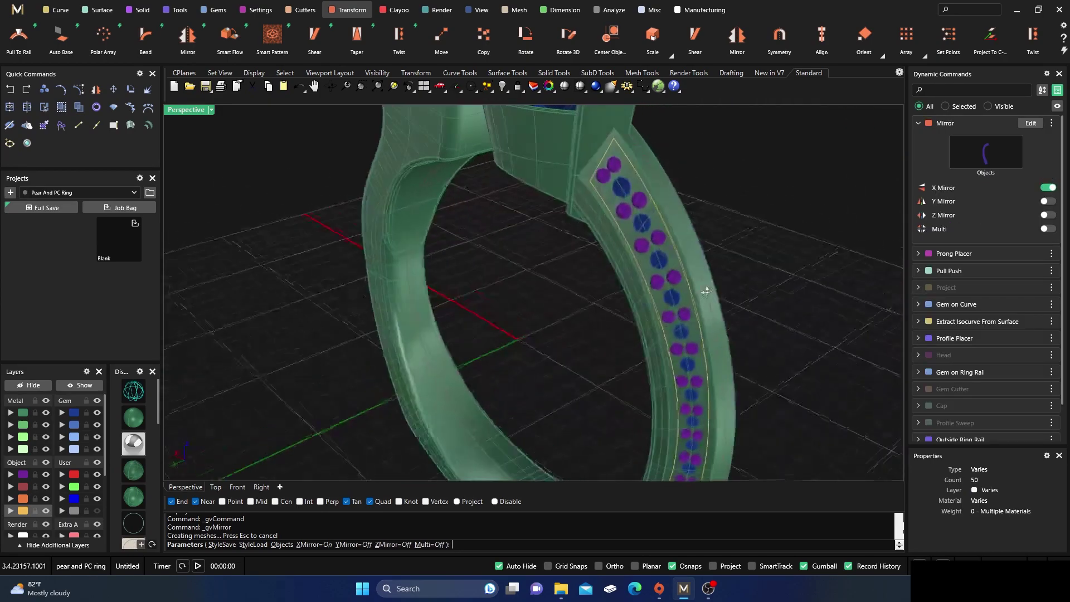
{"action": "key", "text": "Return"}
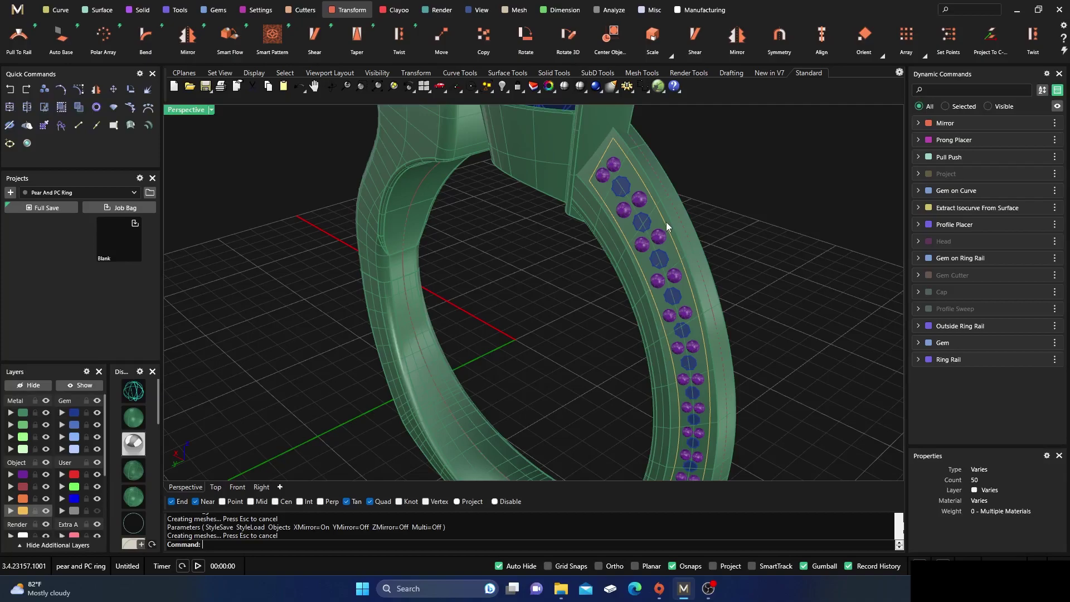
Recess the channel inside the border curve on the shank's opposite side using Pull Push with a depth of -0.5
{"action": "scroll", "coordinate": [665, 223], "scroll_direction": "up", "scroll_amount": 3}
{"action": "left_click", "coordinate": [688, 249]}
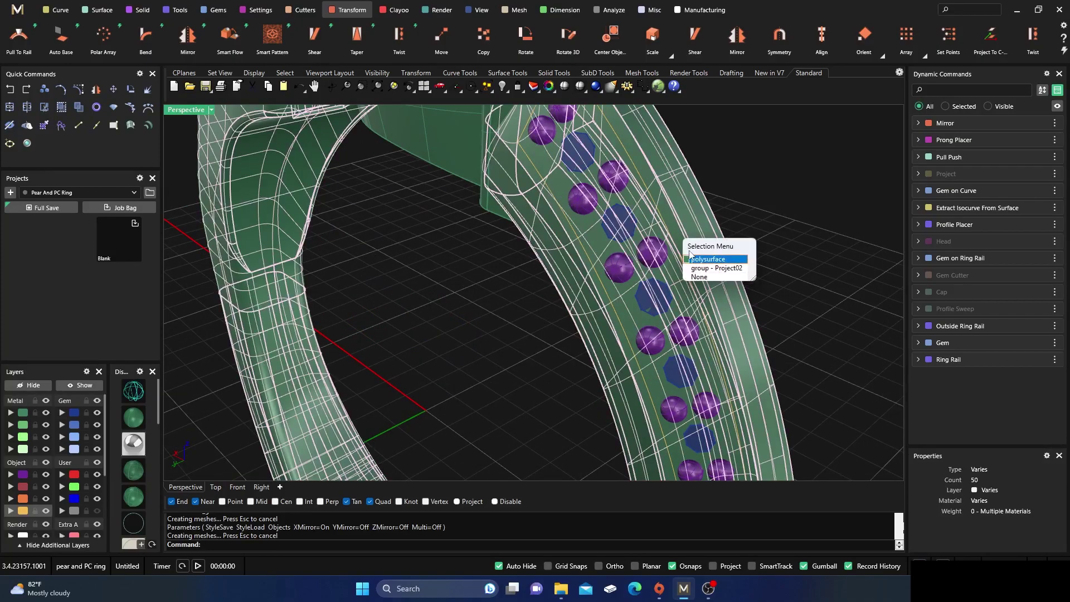
{"action": "left_click", "coordinate": [656, 211]}
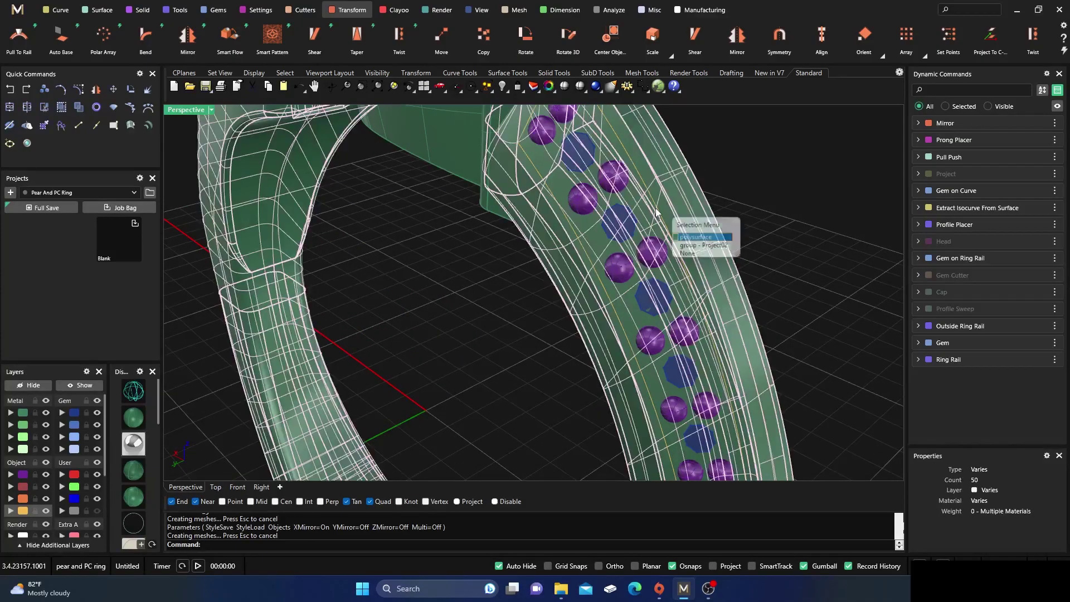
{"action": "left_click", "coordinate": [713, 162]}
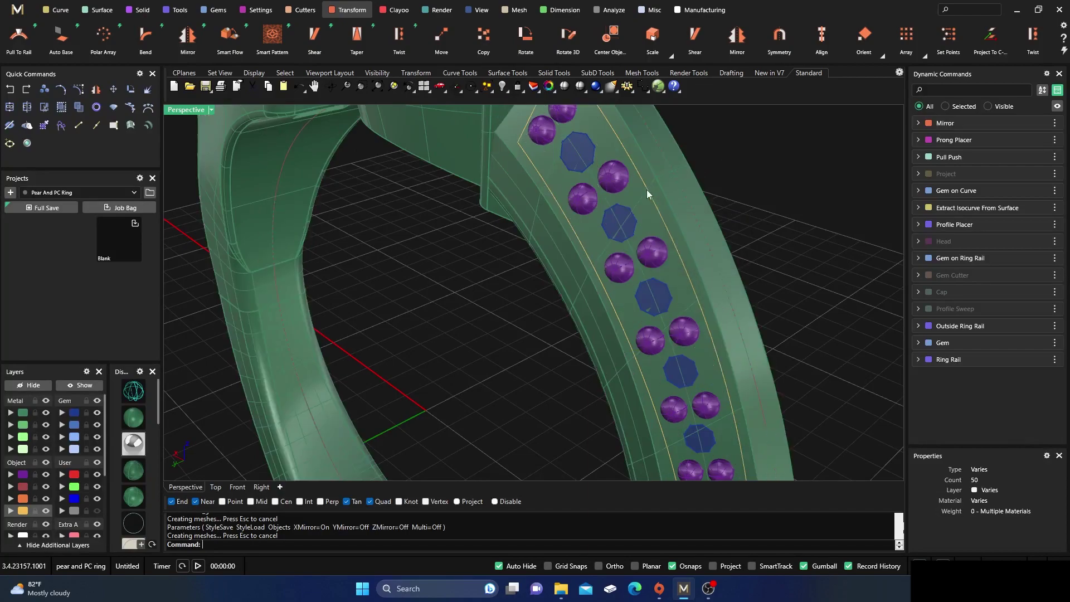
{"action": "scroll", "coordinate": [647, 193], "scroll_direction": "up", "scroll_amount": 2}
{"action": "left_click", "coordinate": [655, 207]}
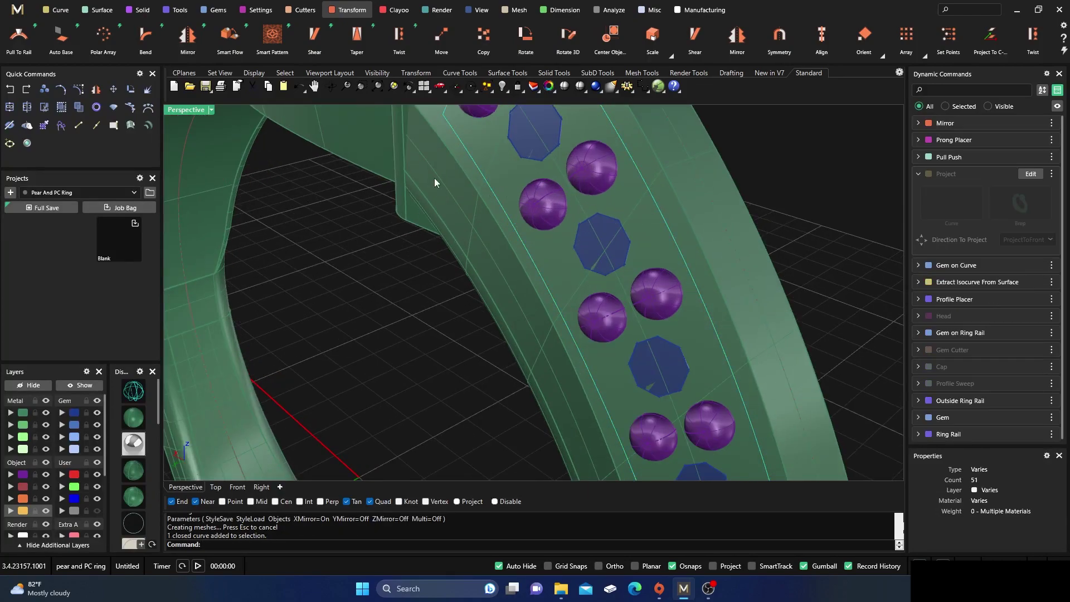
{"action": "left_click", "coordinate": [101, 10]}
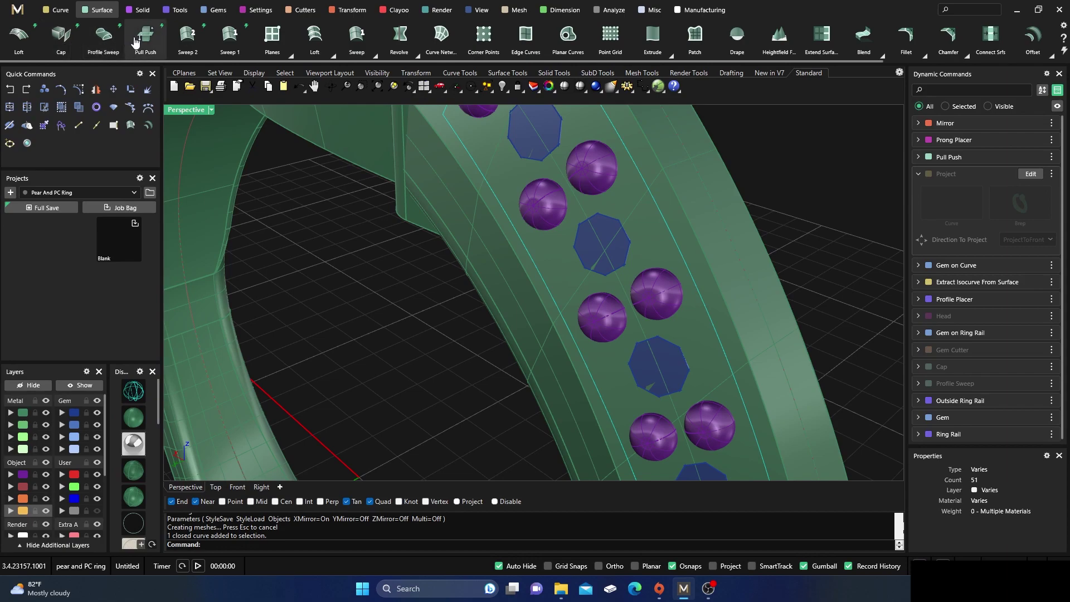
{"action": "left_click", "coordinate": [146, 39]}
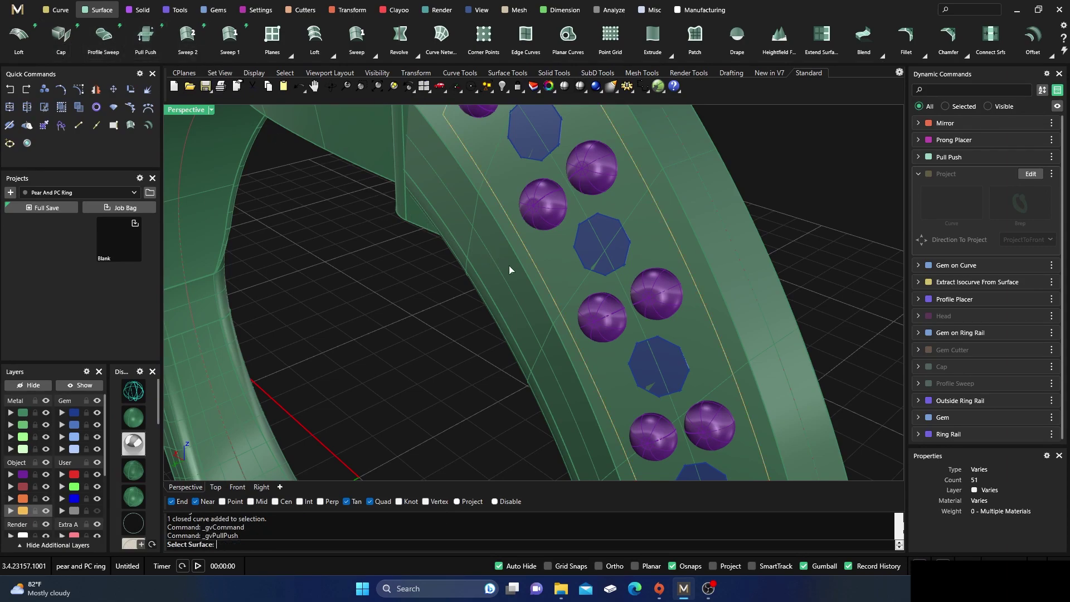
{"action": "left_click", "coordinate": [571, 281]}
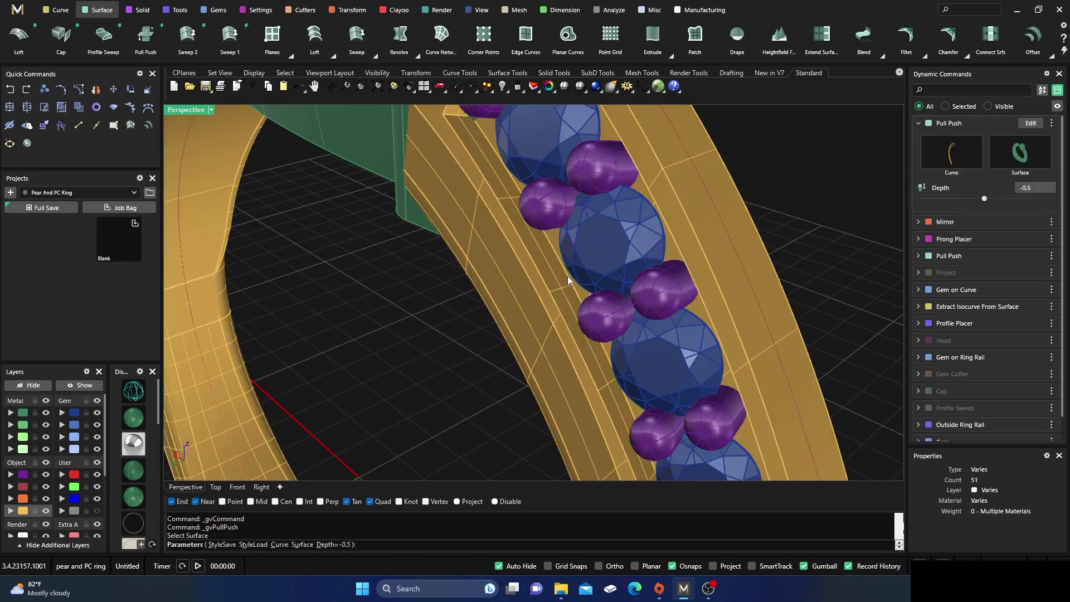
{"action": "scroll", "coordinate": [567, 281], "scroll_direction": "down", "scroll_amount": 10}
{"action": "right_click_drag", "start_coordinate": [567, 281], "coordinate": [479, 301]}
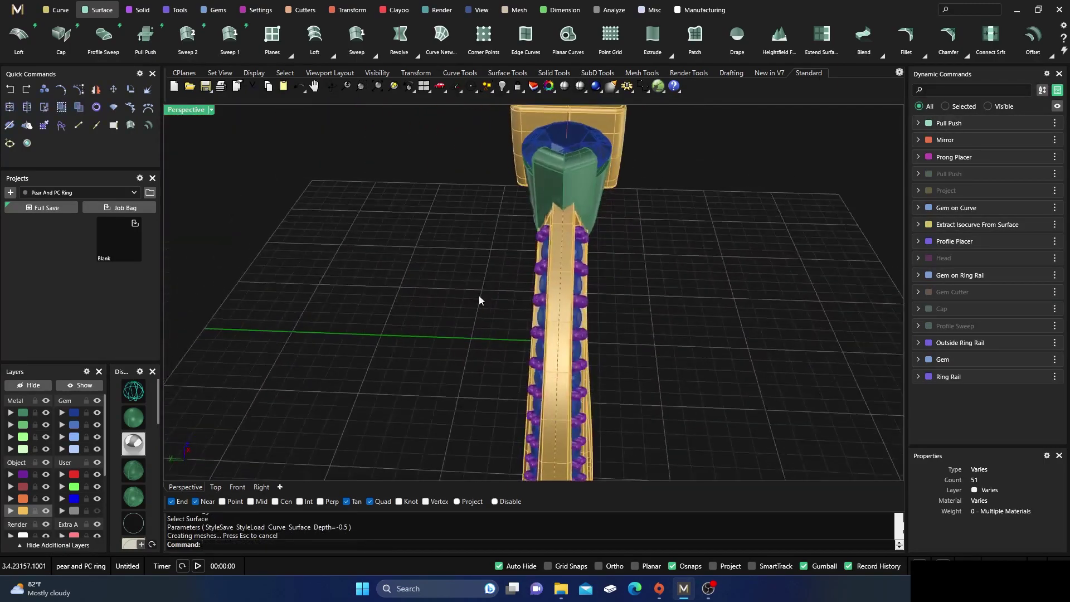
Hide the channelled shank temporarily to check the gems and prongs on their own, and show it again
{"action": "left_click", "coordinate": [565, 277]}
{"action": "left_click", "coordinate": [28, 385]}
{"action": "right_click_drag", "start_coordinate": [338, 315], "coordinate": [411, 329]}
{"action": "right_click_drag", "start_coordinate": [500, 365], "coordinate": [452, 349]}
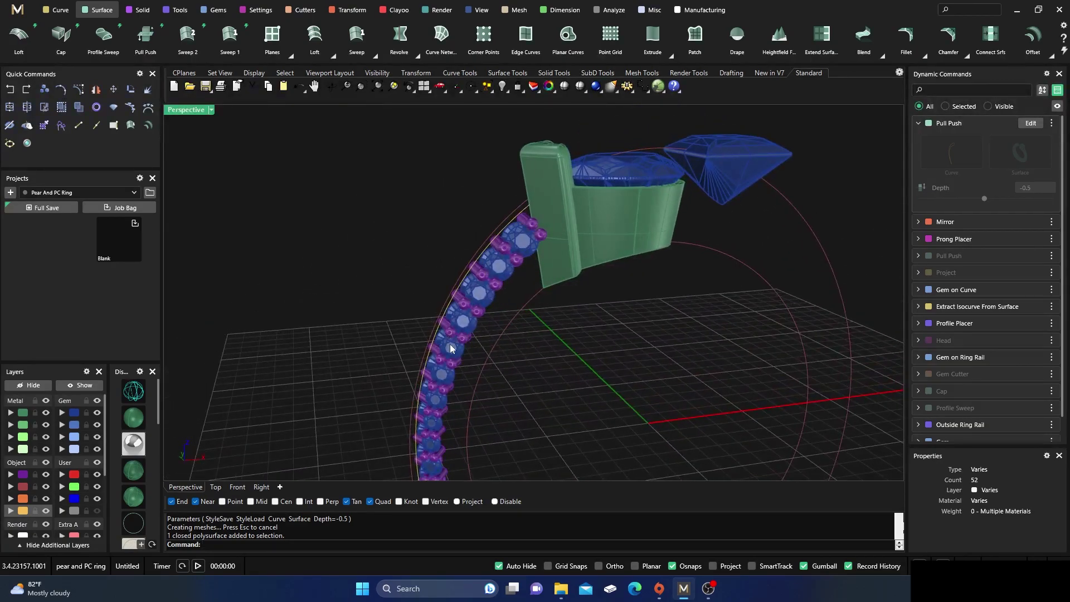
{"action": "left_click", "coordinate": [87, 386]}
Move the channelled shank polysurface to the Metal 01 layer
{"action": "mouse_move", "coordinate": [516, 322]}
{"action": "right_mouse_down"}
{"action": "mouse_move", "coordinate": [538, 322]}
{"action": "mouse_move", "coordinate": [515, 318]}
{"action": "right_mouse_up"}
{"action": "scroll", "coordinate": [587, 272], "scroll_direction": "up", "scroll_amount": 10}
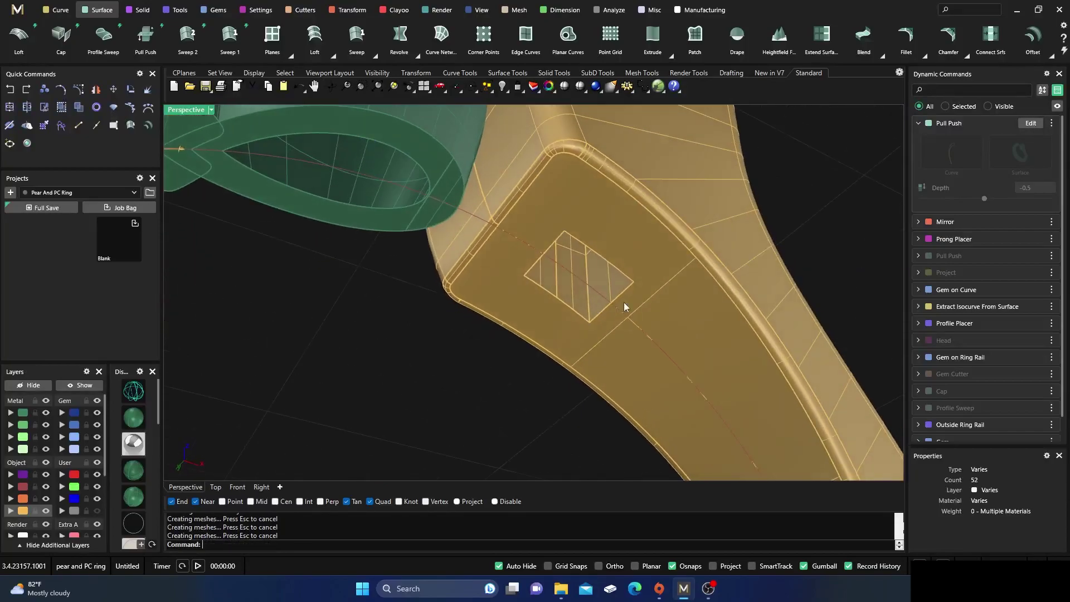
{"action": "scroll", "coordinate": [624, 303], "scroll_direction": "up", "scroll_amount": 3}
{"action": "left_click", "coordinate": [404, 322]}
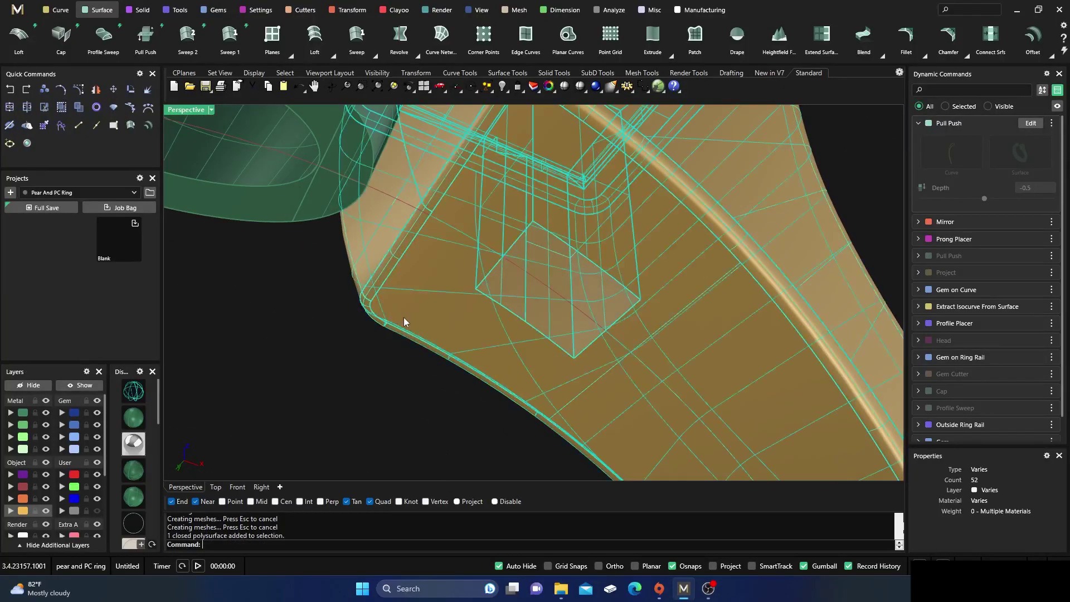
{"action": "left_click", "coordinate": [10, 414]}
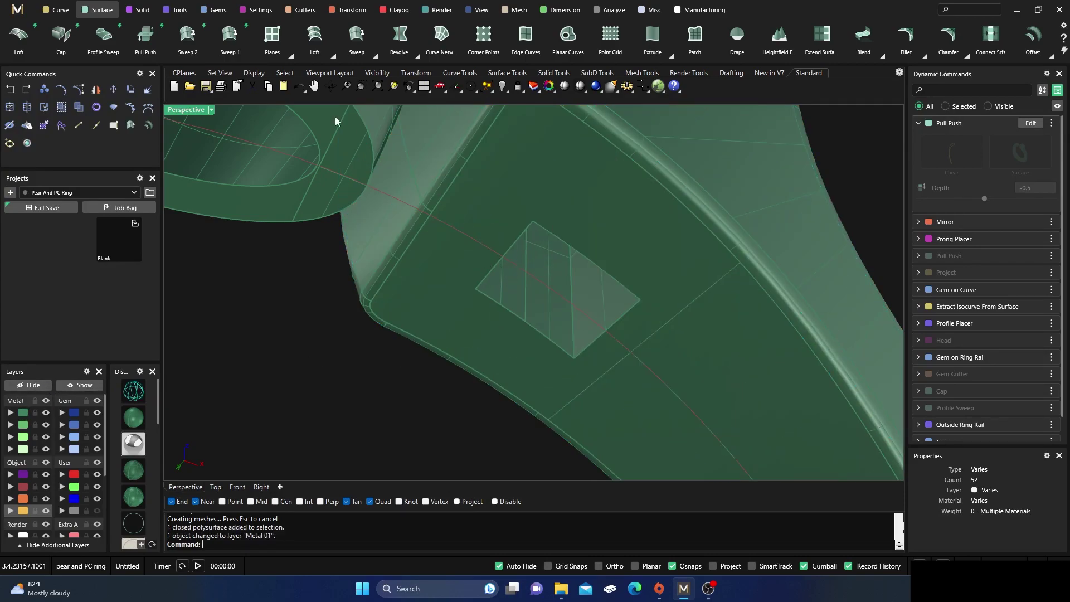
{"action": "key", "text": "Escape"}
Blend the chained edges of the rectangular opening inside the shank under the princess-cut head with a 0.2 radius
{"action": "left_click", "coordinate": [142, 9]}
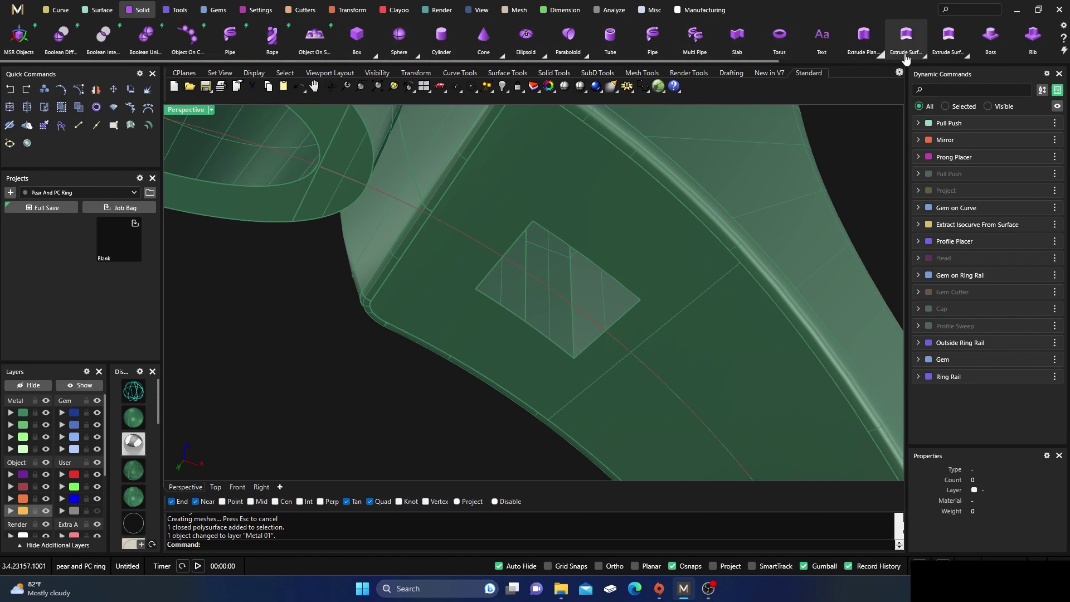
{"action": "scroll", "coordinate": [925, 55], "scroll_direction": "down", "scroll_amount": 3}
{"action": "left_click", "coordinate": [967, 58]}
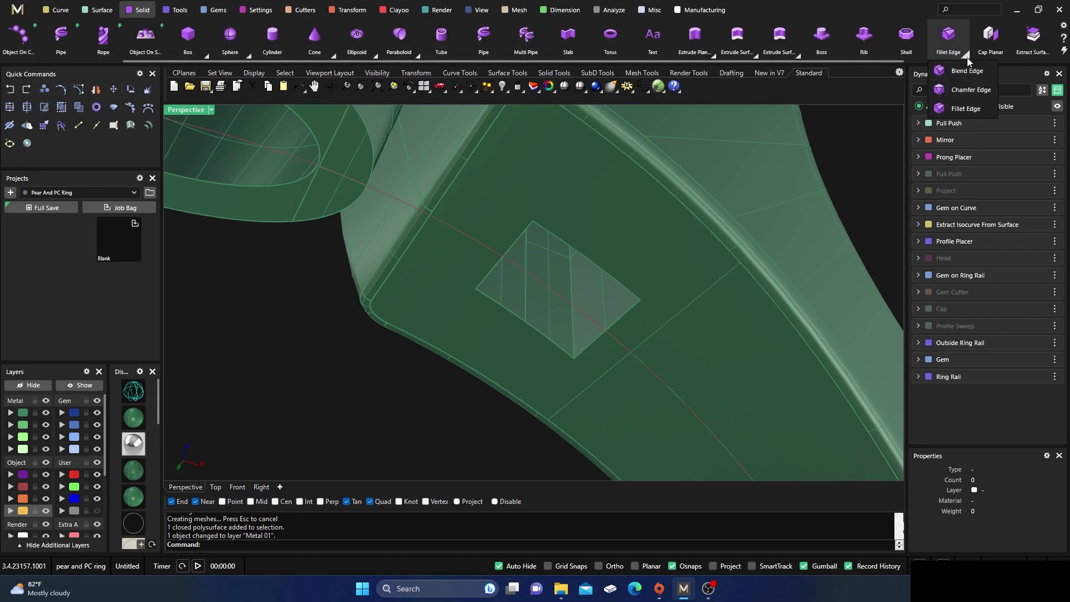
{"action": "left_click", "coordinate": [957, 75]}
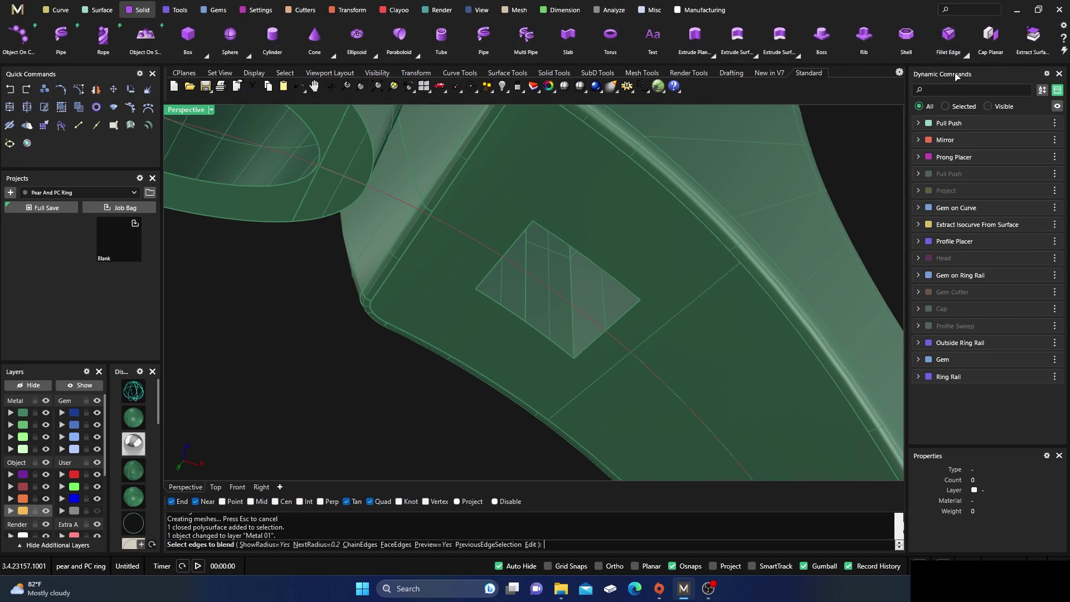
{"action": "left_click", "coordinate": [359, 546]}
{"action": "left_click", "coordinate": [534, 330]}
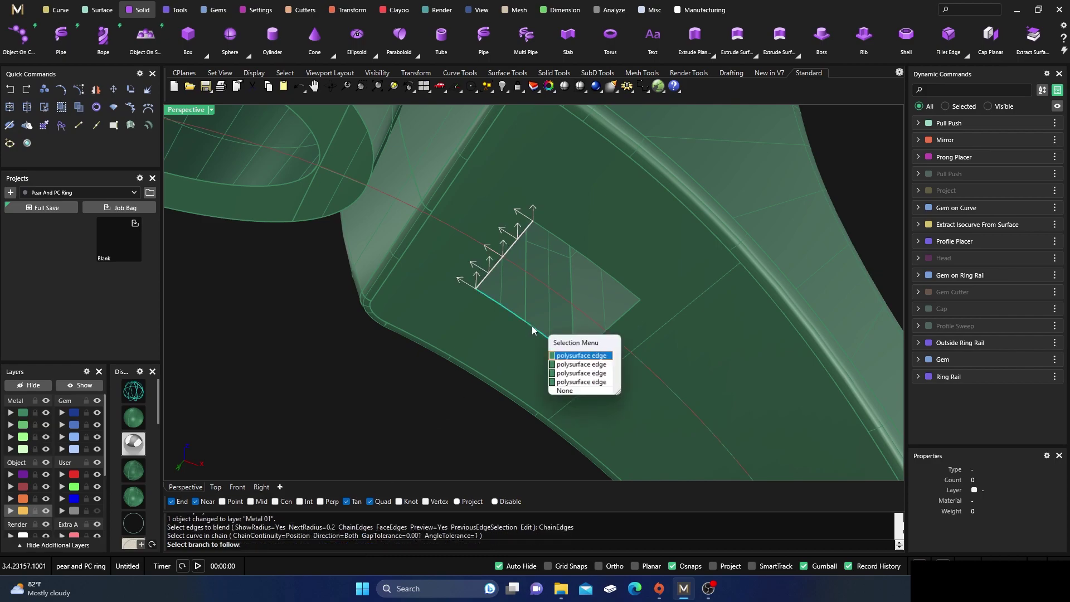
{"action": "left_click", "coordinate": [565, 357]}
{"action": "left_click", "coordinate": [585, 386]}
{"action": "left_click", "coordinate": [620, 419]}
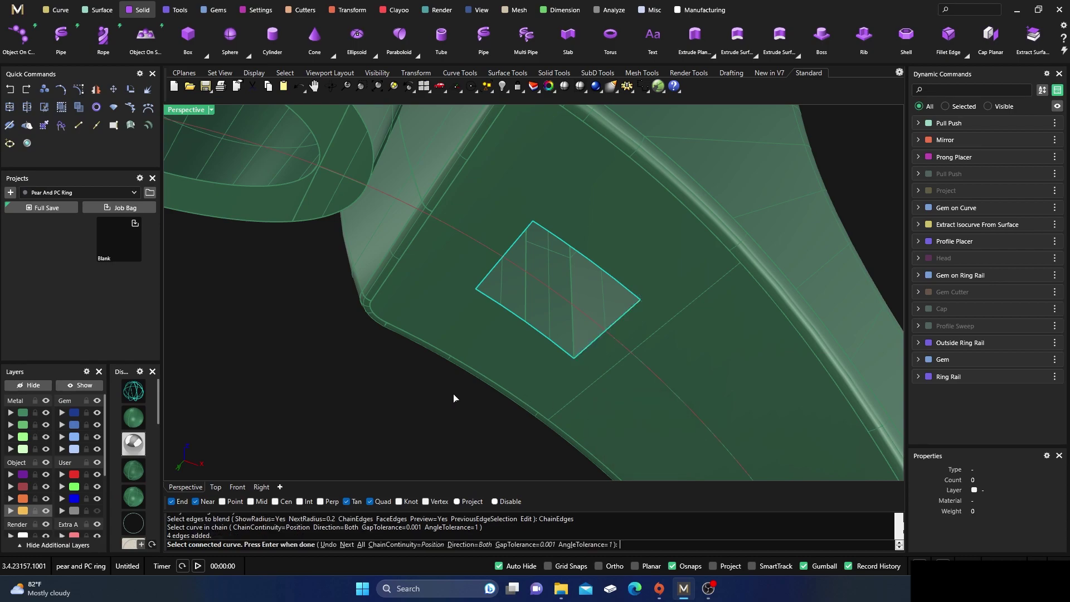
{"action": "key", "text": "Return"}
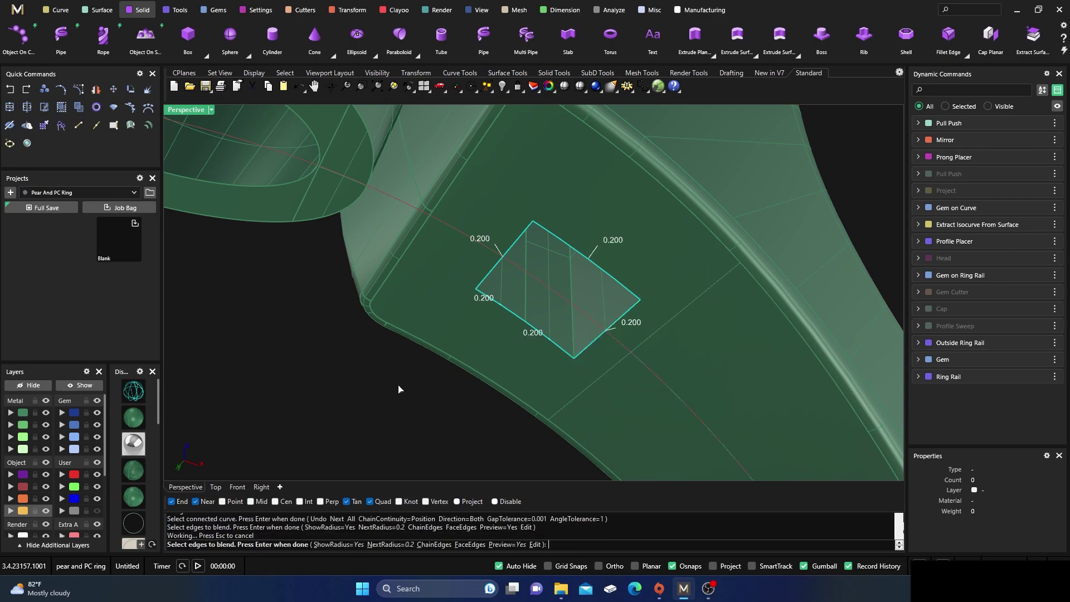
{"action": "key", "text": "Return"}
{"action": "key", "text": "Return"}
Examine the blended gem opening, the princess-cut head and the gap between the two heads from several angles
{"action": "scroll", "coordinate": [583, 328], "scroll_direction": "down", "scroll_amount": 5}
{"action": "right_click_drag", "start_coordinate": [584, 327], "coordinate": [626, 241]}
{"action": "left_click", "coordinate": [626, 241]}
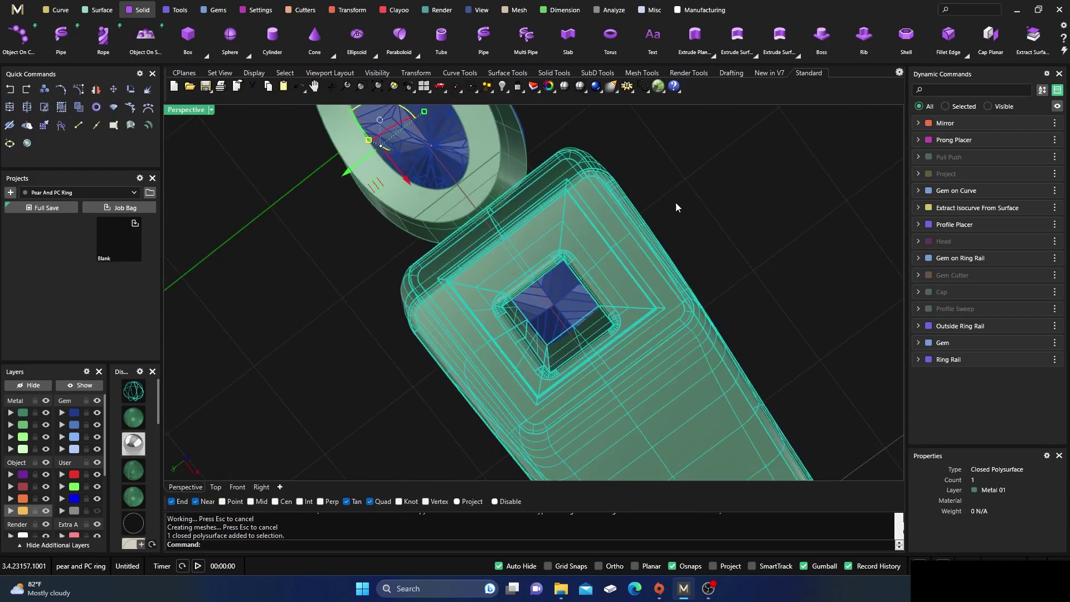
{"action": "key", "text": "Escape"}
{"action": "right_click_drag", "start_coordinate": [699, 198], "coordinate": [502, 268]}
{"action": "scroll", "coordinate": [487, 270], "scroll_direction": "down", "scroll_amount": 8}
{"action": "scroll", "coordinate": [477, 283], "scroll_direction": "up", "scroll_amount": 9}
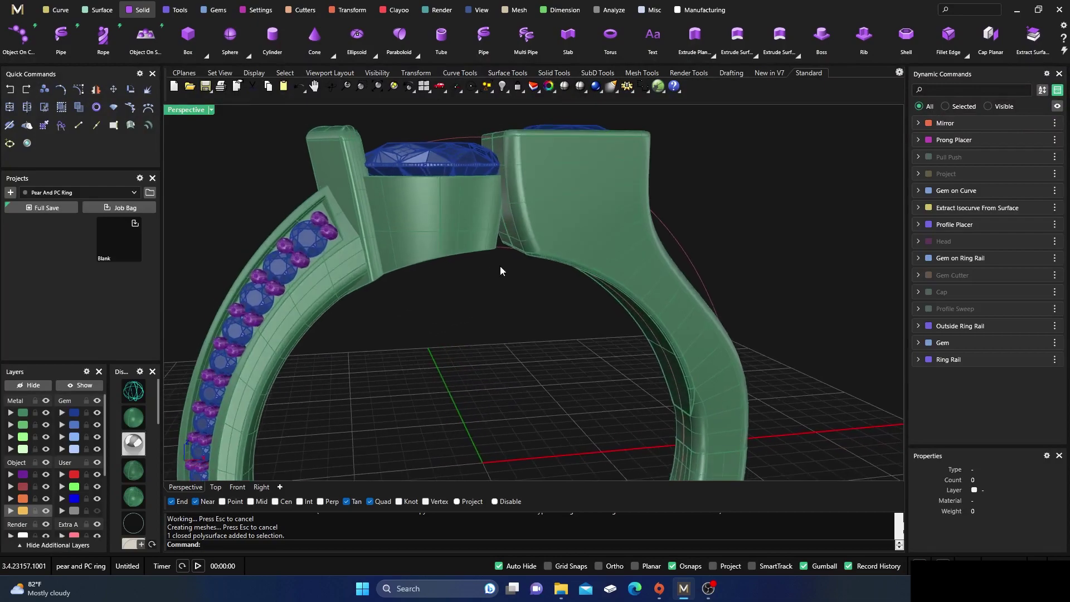
{"action": "scroll", "coordinate": [502, 262], "scroll_direction": "up", "scroll_amount": 8}
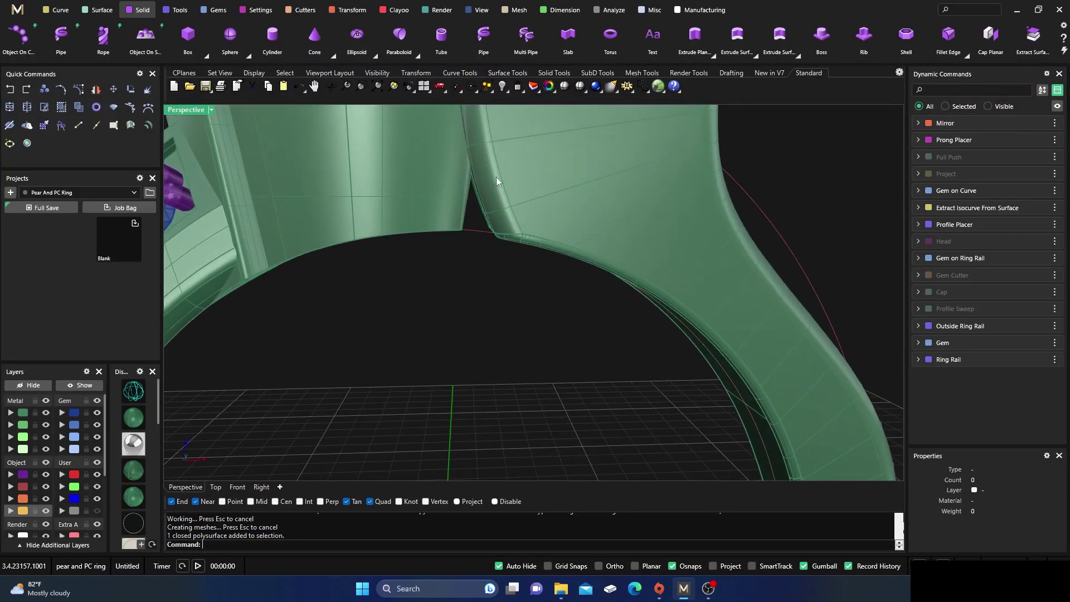
Start Profile Placer on the finger ring rail and shift the profile to position 0.005 beside the gap between the heads
{"action": "scroll", "coordinate": [497, 197], "scroll_direction": "down", "scroll_amount": 5}
{"action": "mouse_move", "coordinate": [497, 196]}
{"action": "right_mouse_down"}
{"action": "mouse_move", "coordinate": [495, 239]}
{"action": "mouse_move", "coordinate": [509, 232]}
{"action": "mouse_move", "coordinate": [485, 206]}
{"action": "right_mouse_up"}
{"action": "scroll", "coordinate": [498, 197], "scroll_direction": "up", "scroll_amount": 8}
{"action": "left_click", "coordinate": [482, 203]}
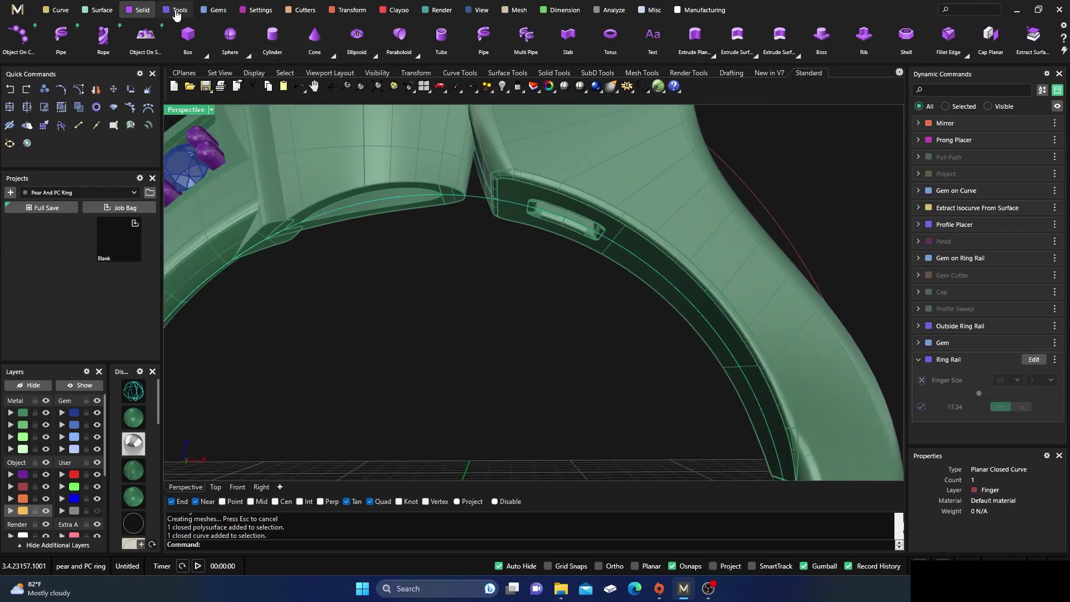
{"action": "left_click", "coordinate": [176, 11]}
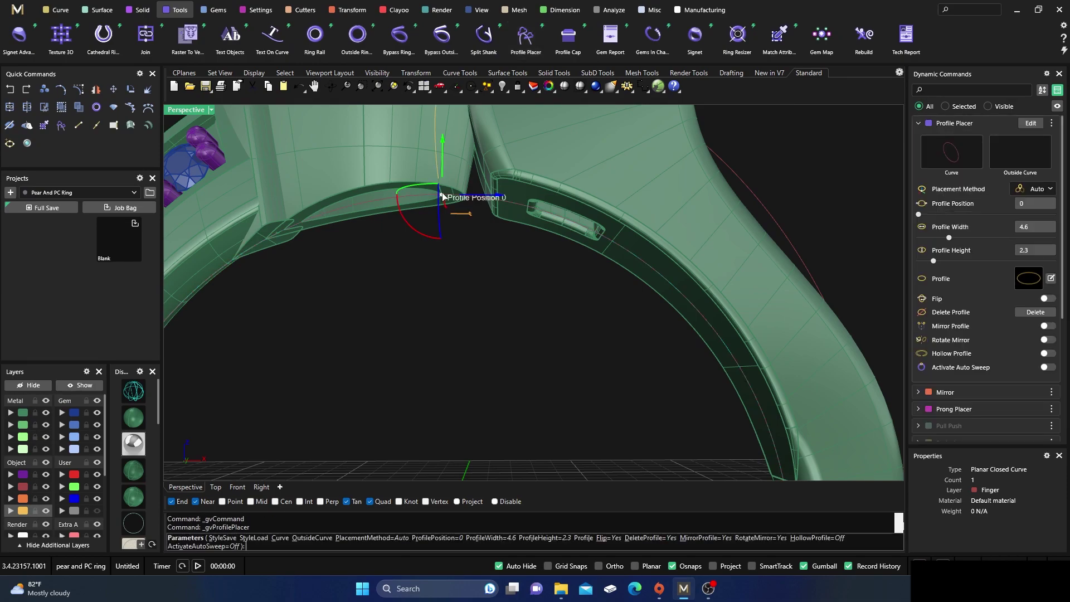
{"action": "left_click_drag", "start_coordinate": [442, 196], "coordinate": [453, 196]}
{"action": "right_click_drag", "start_coordinate": [456, 251], "coordinate": [393, 340]}
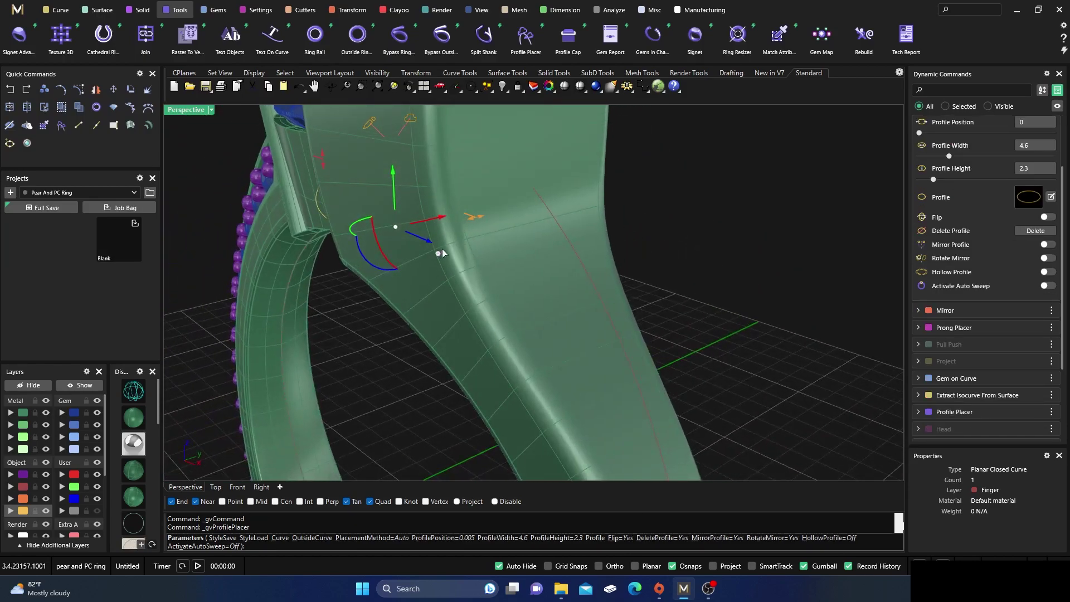
Narrow the connector profiles between the two heads to a width of 1.8
{"action": "left_click_drag", "start_coordinate": [482, 221], "coordinate": [391, 237]}
{"action": "right_click_drag", "start_coordinate": [391, 238], "coordinate": [325, 340]}
{"action": "mouse_move", "coordinate": [441, 222]}
{"action": "left_click_drag", "start_coordinate": [441, 222], "coordinate": [443, 219]}
{"action": "right_click_drag", "start_coordinate": [443, 220], "coordinate": [504, 278]}
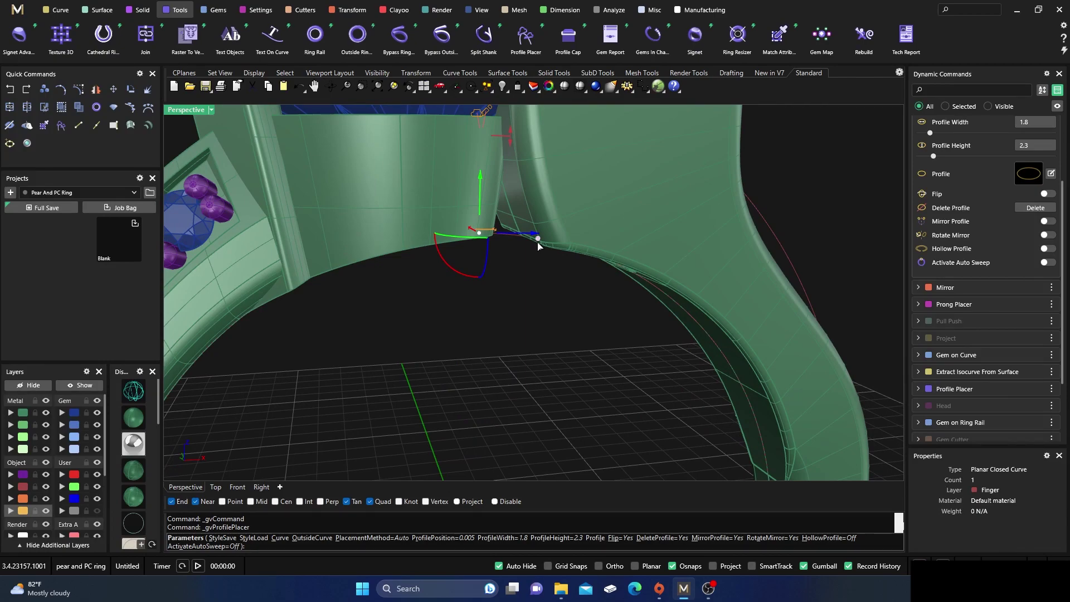
Position the profiles on either side of the gap between the heads, one at about 0.032, and accept them
{"action": "left_click_drag", "start_coordinate": [538, 244], "coordinate": [549, 245]}
{"action": "right_click_drag", "start_coordinate": [530, 289], "coordinate": [505, 299]}
{"action": "left_click_drag", "start_coordinate": [475, 261], "coordinate": [482, 266]}
{"action": "right_click_drag", "start_coordinate": [494, 284], "coordinate": [513, 309]}
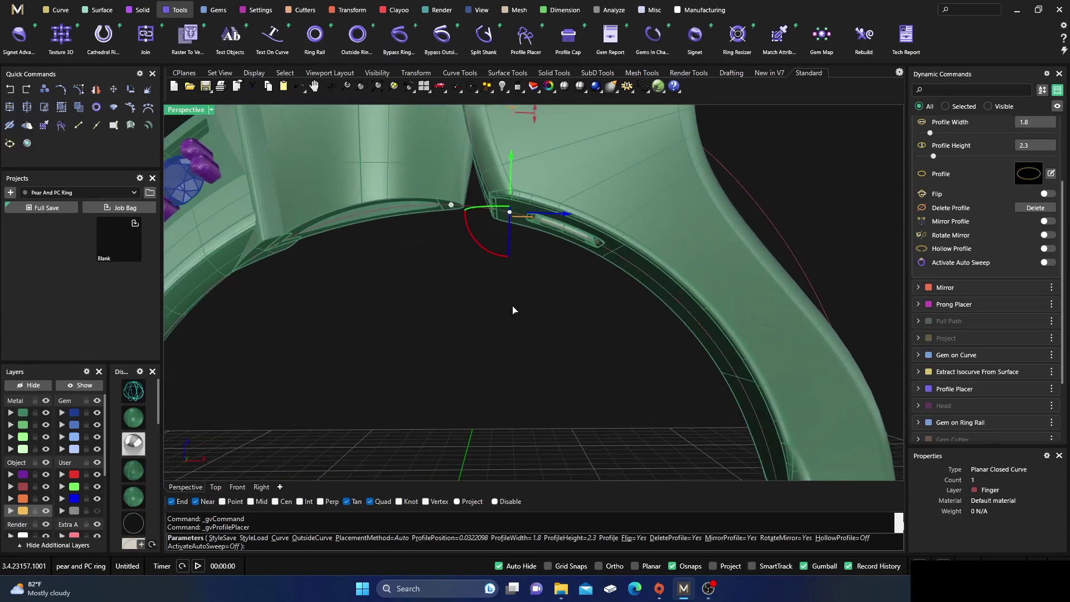
{"action": "key", "text": "Return"}
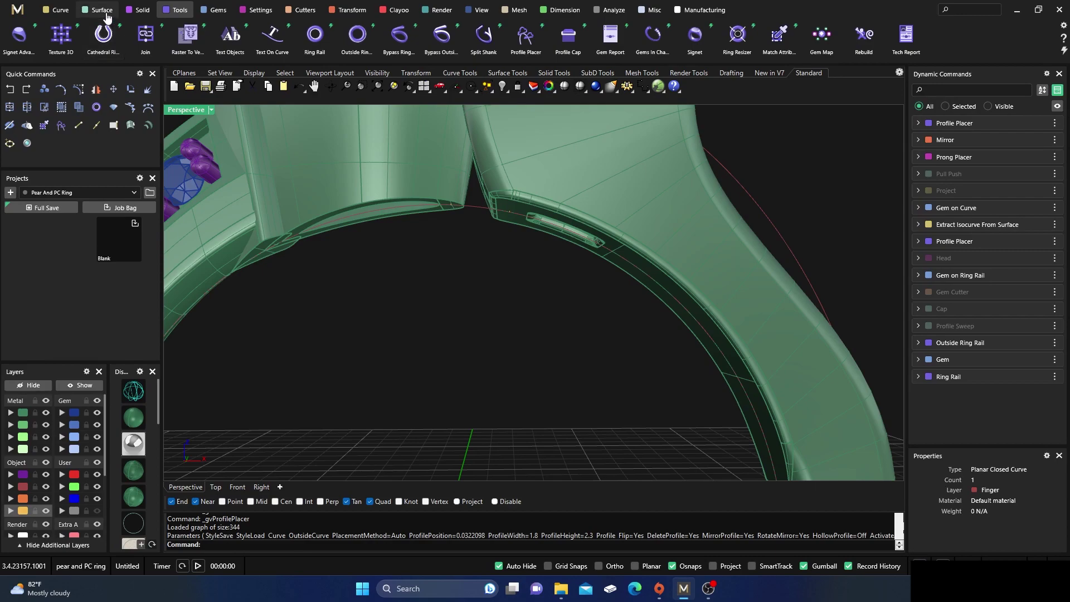
Sweep the two profiles along the ring rail with Sweep 1, keeping Mirror Cap and a 0.3 start dome on
{"action": "left_click", "coordinate": [105, 10]}
{"action": "left_click", "coordinate": [20, 40]}
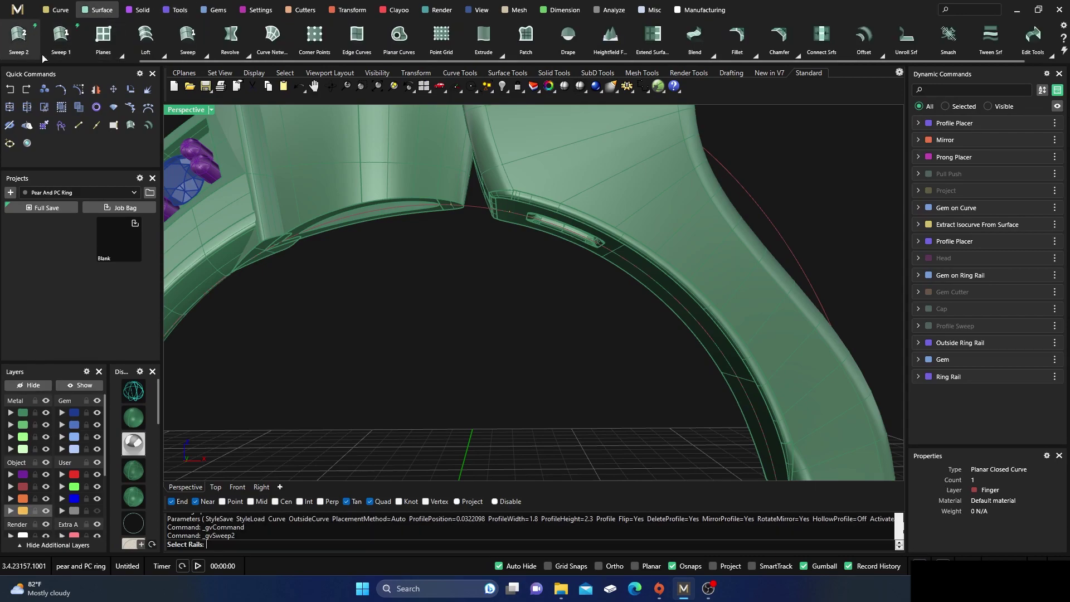
{"action": "key", "text": "Escape"}
{"action": "left_click", "coordinate": [61, 39]}
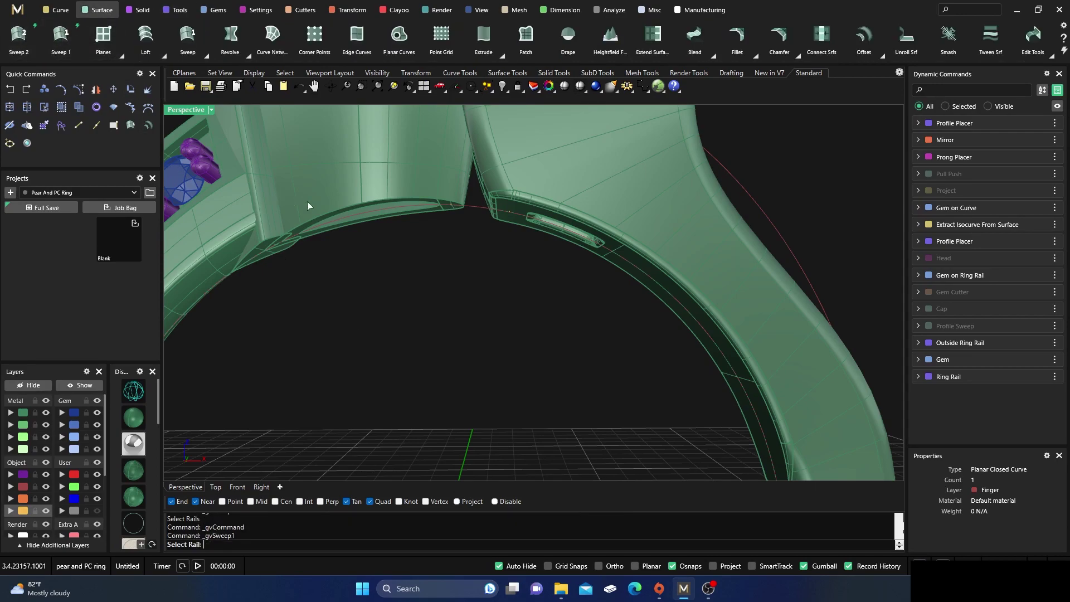
{"action": "left_click", "coordinate": [133, 394]}
{"action": "left_click", "coordinate": [482, 211]}
{"action": "left_click", "coordinate": [455, 184]}
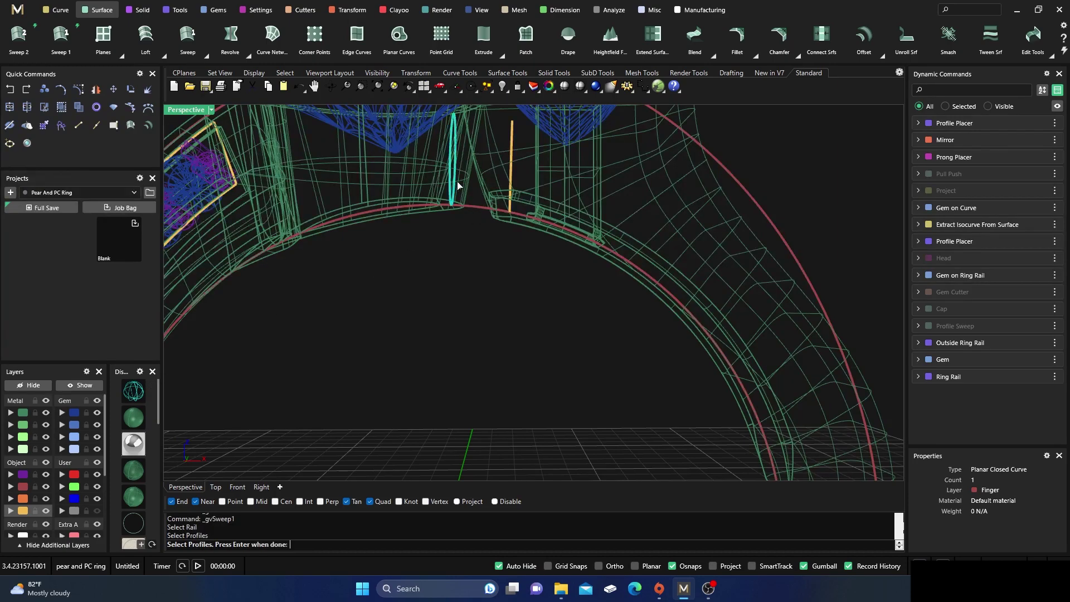
{"action": "left_click", "coordinate": [512, 179]}
{"action": "key", "text": "Return"}
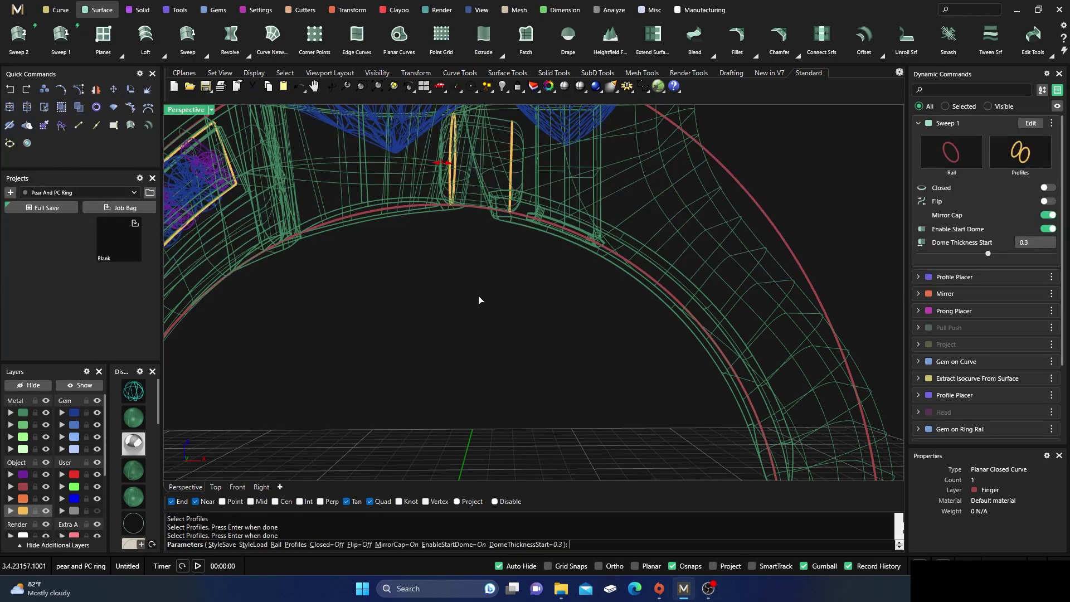
{"action": "key", "text": "Return"}
{"action": "right_click_drag", "start_coordinate": [477, 296], "coordinate": [444, 328]}
{"action": "left_click", "coordinate": [129, 415]}
Examine the swept connector between the pear and princess-cut heads from several angles
{"action": "scroll", "coordinate": [383, 354], "scroll_direction": "down", "scroll_amount": 8}
{"action": "right_click_drag", "start_coordinate": [382, 353], "coordinate": [416, 390]}
{"action": "scroll", "coordinate": [434, 333], "scroll_direction": "up", "scroll_amount": 5}
{"action": "right_click_drag", "start_coordinate": [434, 333], "coordinate": [433, 356]}
{"action": "scroll", "coordinate": [485, 282], "scroll_direction": "up", "scroll_amount": 8}
{"action": "scroll", "coordinate": [469, 259], "scroll_direction": "down", "scroll_amount": 8}
{"action": "scroll", "coordinate": [706, 306], "scroll_direction": "up", "scroll_amount": 5}
{"action": "scroll", "coordinate": [494, 384], "scroll_direction": "down", "scroll_amount": 6}
Hide the gems and examine where the swept connector protrudes into the pear head's opening
{"action": "left_click", "coordinate": [97, 413]}
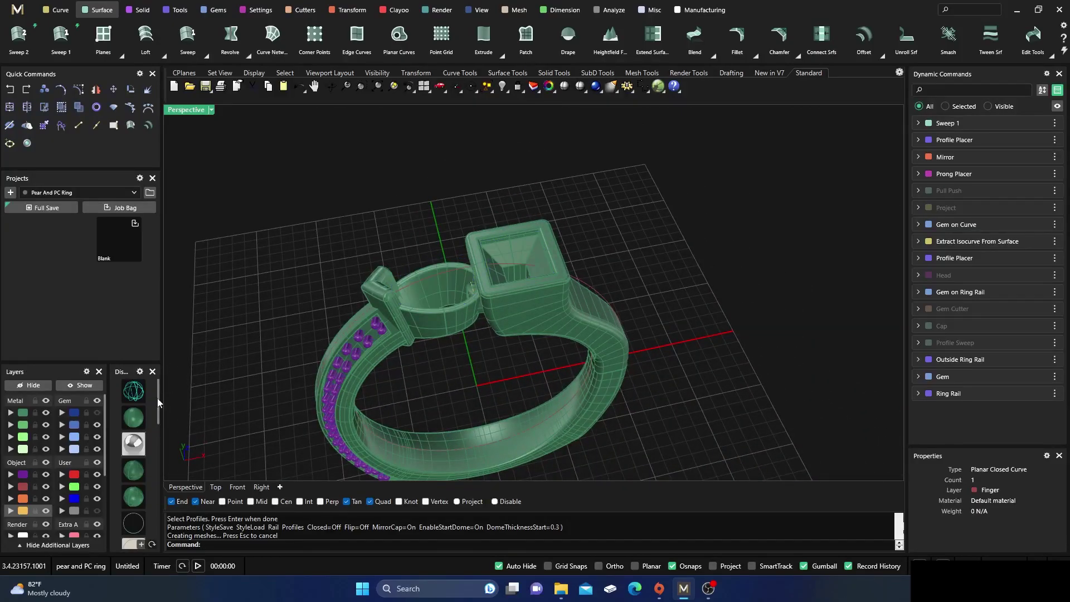
{"action": "scroll", "coordinate": [478, 341], "scroll_direction": "up", "scroll_amount": 6}
{"action": "scroll", "coordinate": [485, 346], "scroll_direction": "up", "scroll_amount": 4}
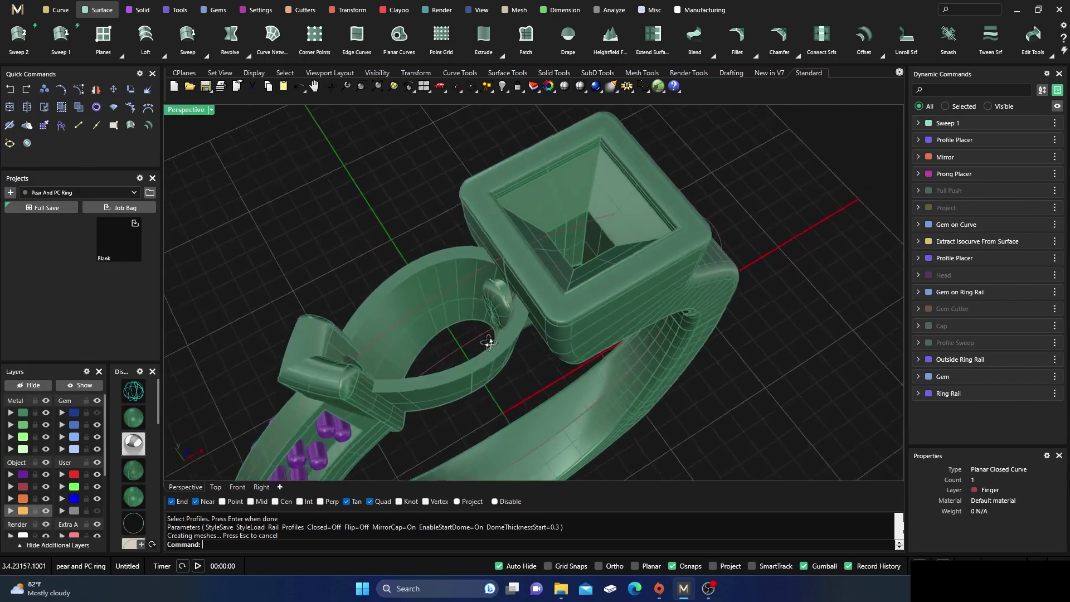
{"action": "left_click", "coordinate": [412, 283]}
{"action": "left_click", "coordinate": [302, 165]}
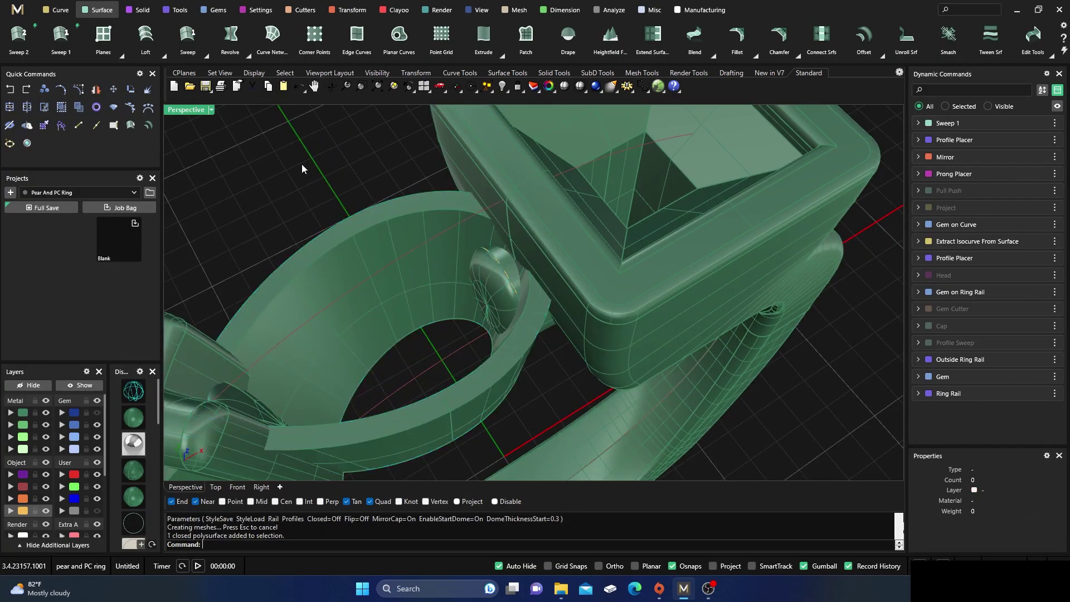
{"action": "left_click", "coordinate": [489, 285]}
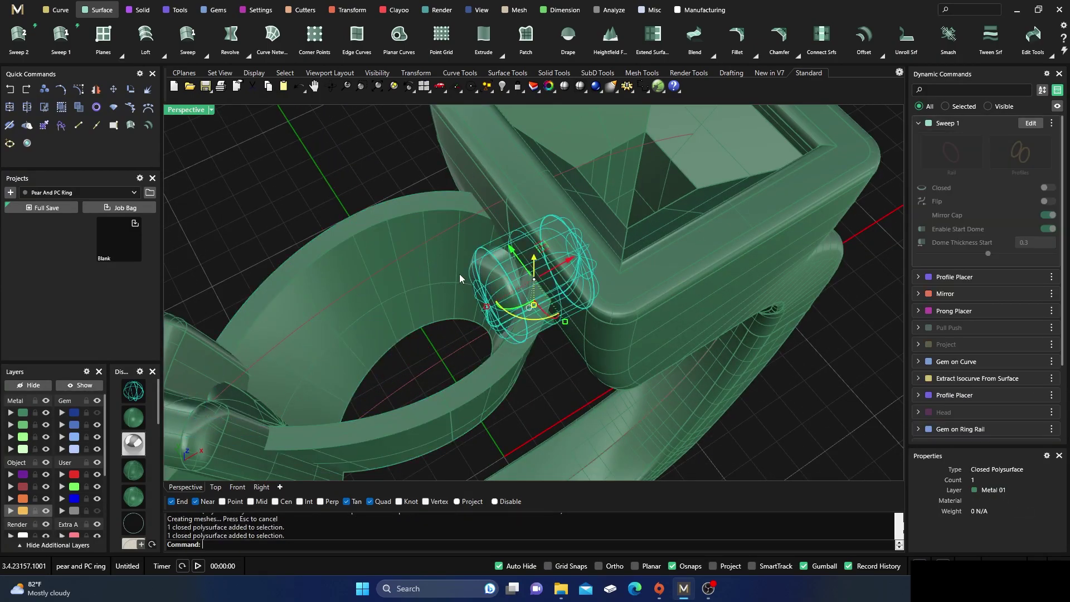
{"action": "left_click", "coordinate": [343, 177]}
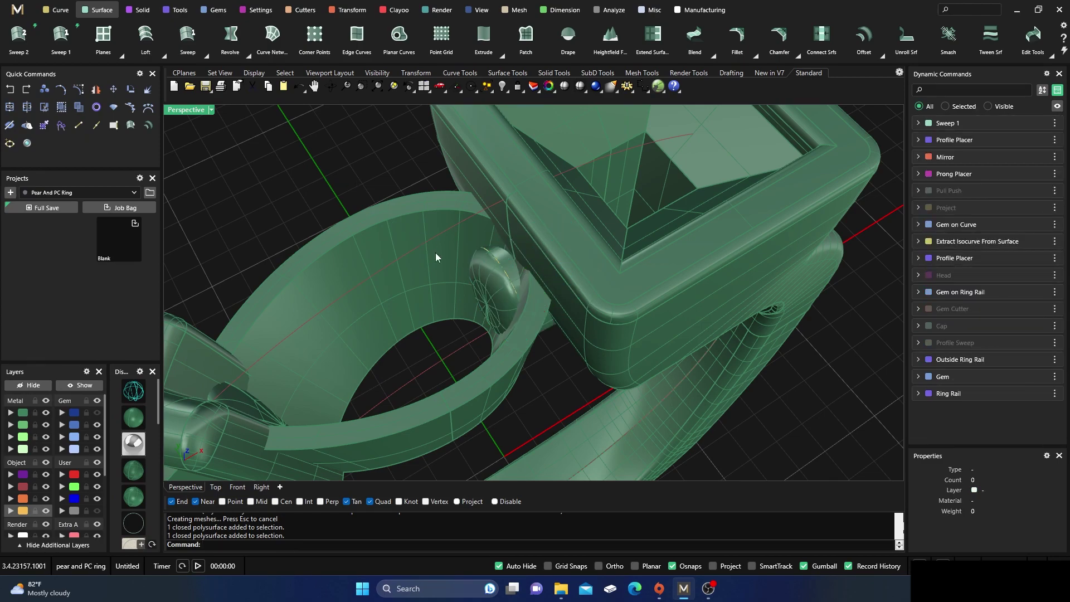
{"action": "left_click", "coordinate": [486, 282]}
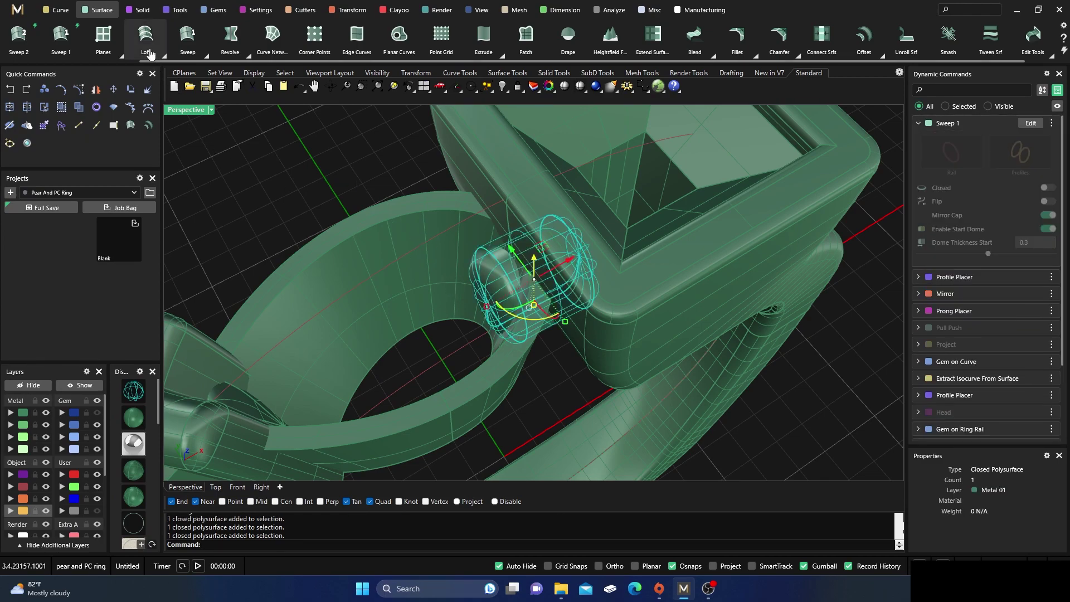
{"action": "left_click", "coordinate": [321, 177]}
Copy the pear head in place, put the selected object on the User 01 layer and hide that layer
{"action": "left_click", "coordinate": [369, 264]}
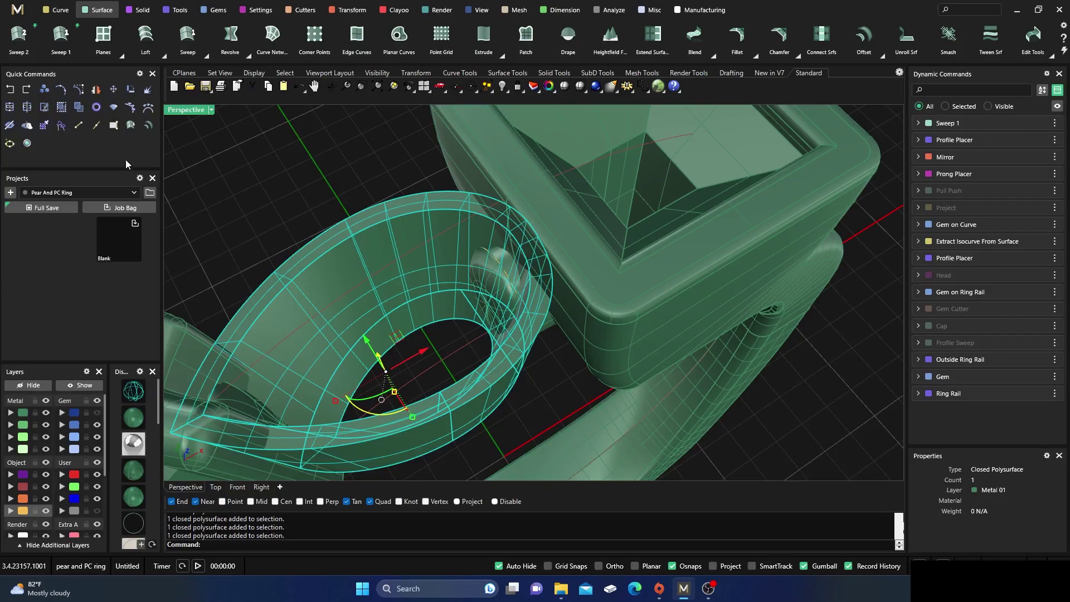
{"action": "left_click", "coordinate": [44, 89]}
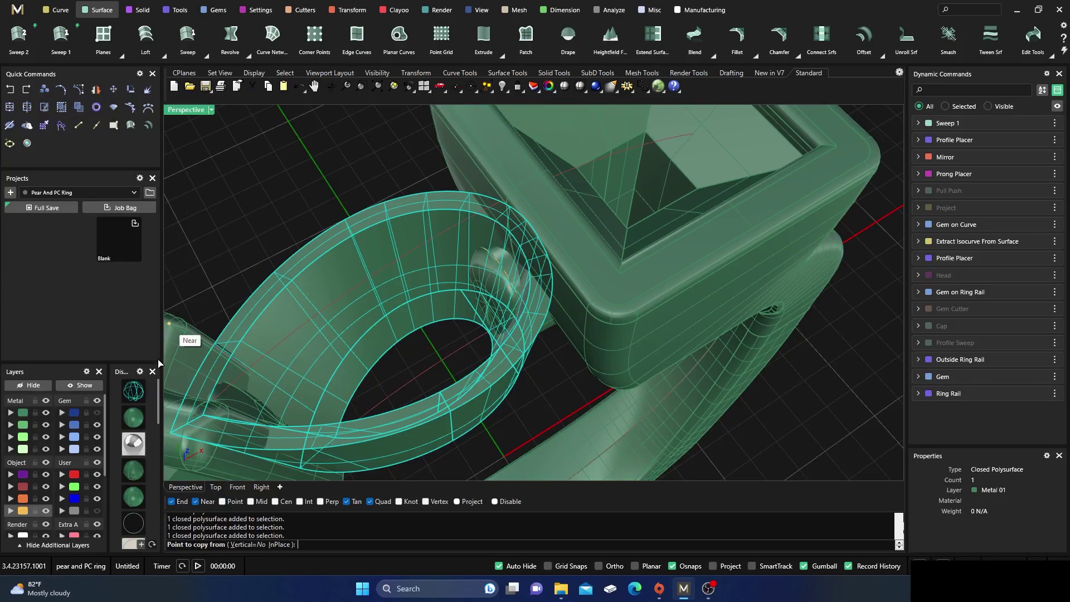
{"action": "left_click", "coordinate": [283, 545]}
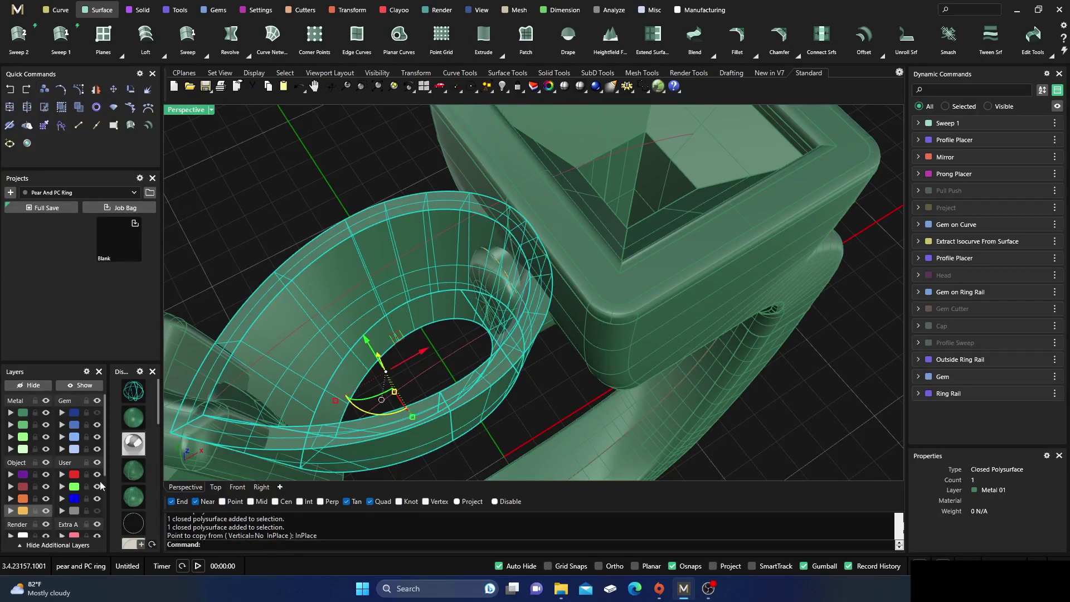
{"action": "left_click", "coordinate": [62, 475]}
{"action": "left_click", "coordinate": [98, 474]}
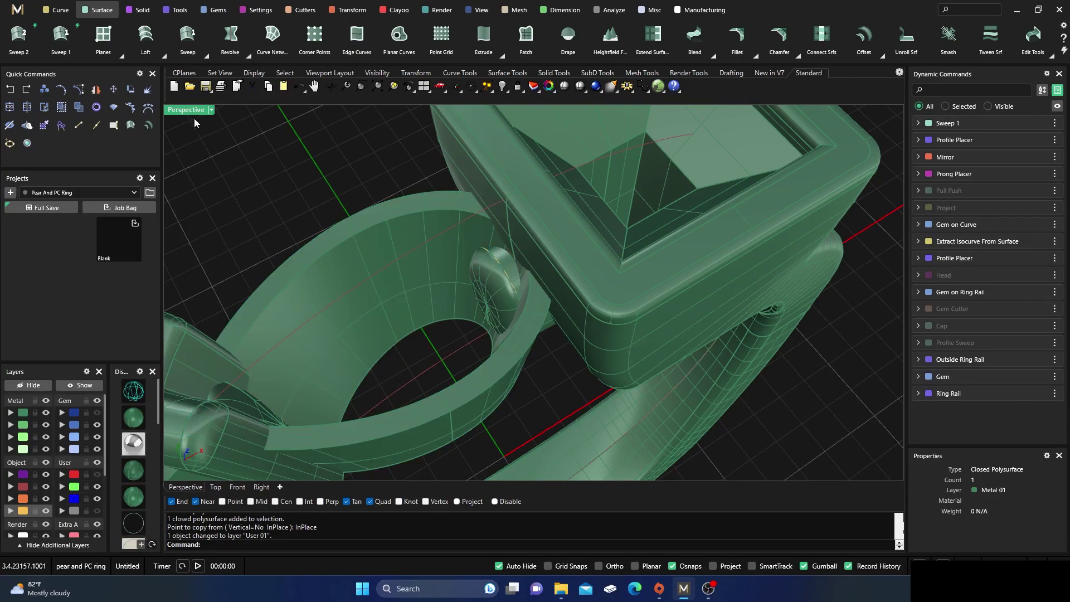
Subtract the pear head from the connector with a Boolean Difference
{"action": "left_click", "coordinate": [490, 281]}
{"action": "left_click", "coordinate": [138, 10]}
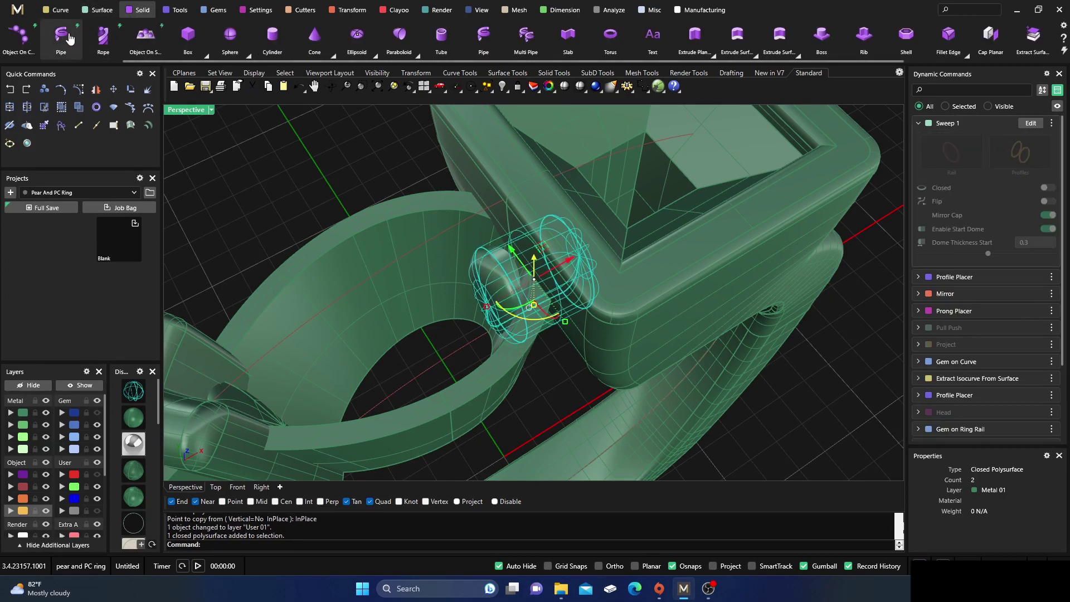
{"action": "scroll", "coordinate": [47, 41], "scroll_direction": "up", "scroll_amount": 3}
{"action": "left_click", "coordinate": [62, 37]}
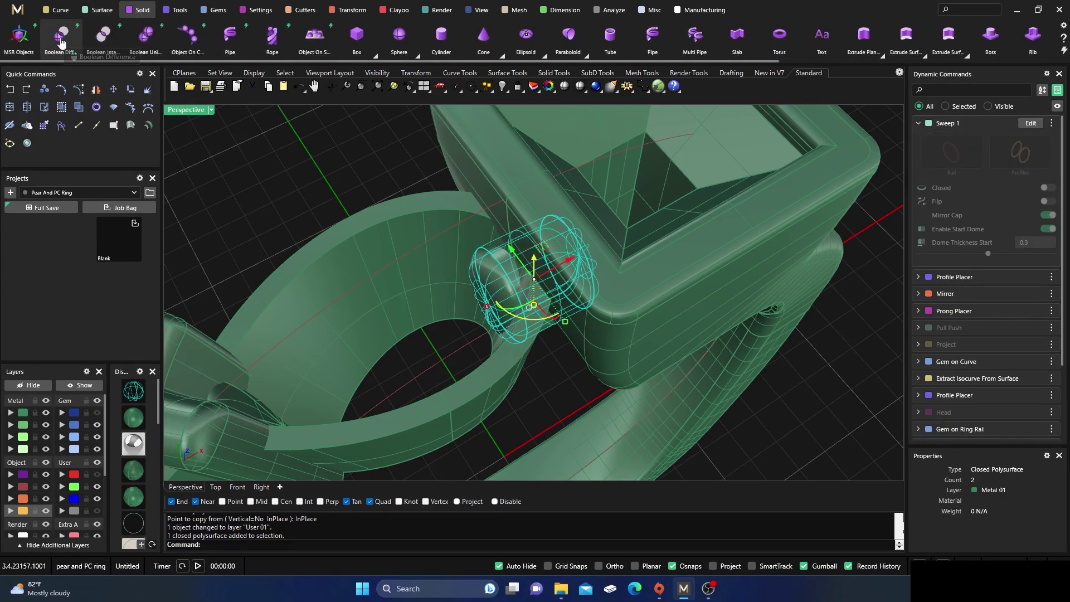
{"action": "left_click", "coordinate": [371, 245]}
{"action": "key", "text": "Return"}
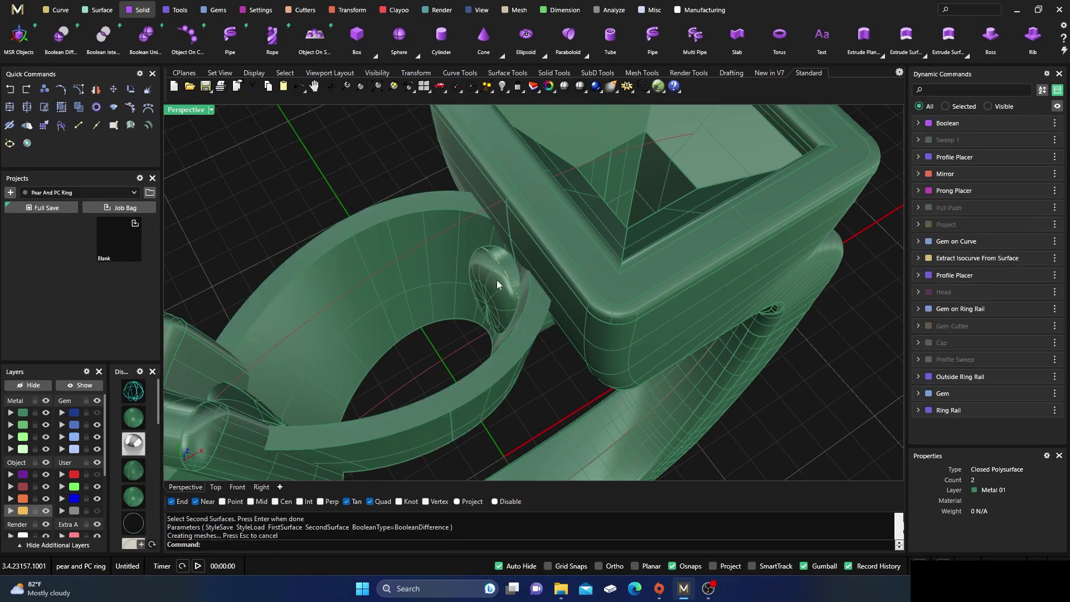
Separate the cut connector pieces and delete the leftover piece inside the pear head
{"action": "left_click", "coordinate": [498, 284]}
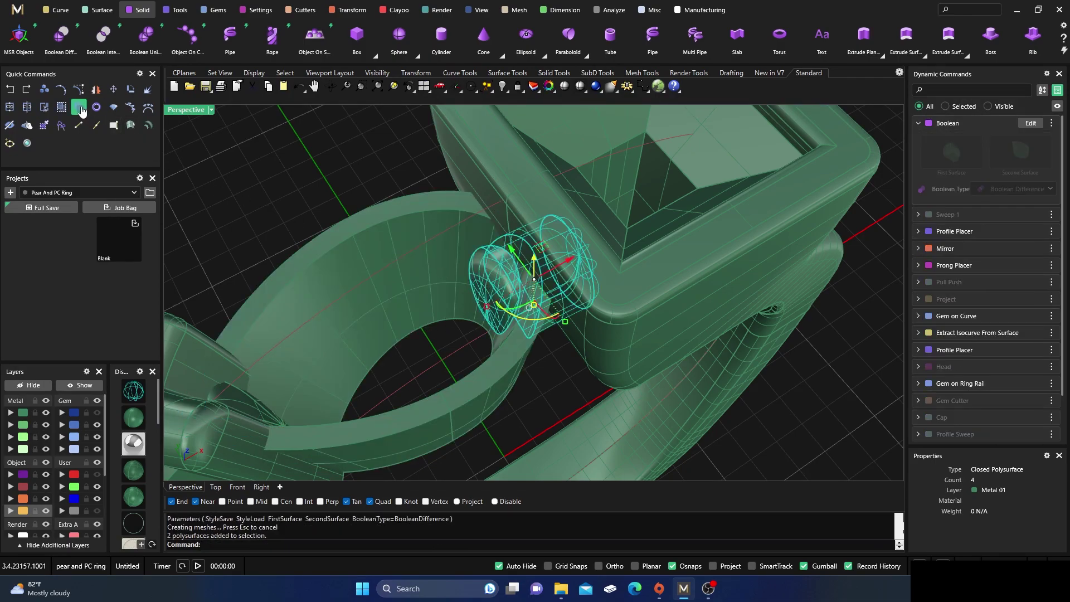
{"action": "left_click", "coordinate": [424, 350]}
{"action": "left_click", "coordinate": [487, 283]}
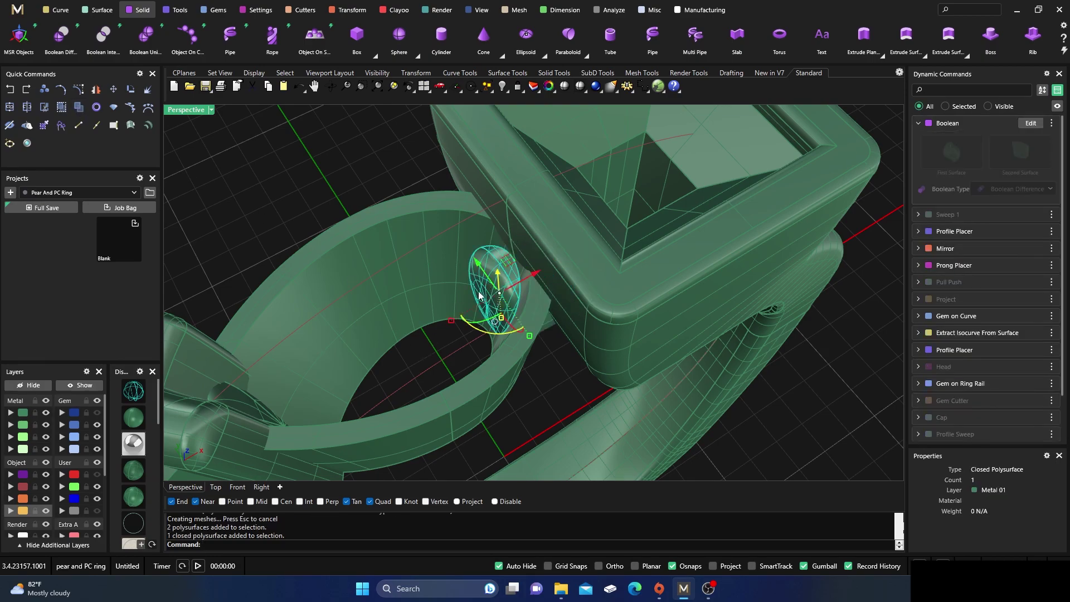
{"action": "key", "text": "Delete"}
Show the gems again in the pear and princess-cut heads
{"action": "right_click_drag", "start_coordinate": [469, 311], "coordinate": [432, 314]}
{"action": "scroll", "coordinate": [461, 332], "scroll_direction": "down", "scroll_amount": 4}
{"action": "left_click", "coordinate": [98, 414]}
{"action": "scroll", "coordinate": [400, 346], "scroll_direction": "down", "scroll_amount": 5}
{"action": "right_click_drag", "start_coordinate": [442, 347], "coordinate": [487, 338]}
{"action": "scroll", "coordinate": [563, 289], "scroll_direction": "up", "scroll_amount": 5}
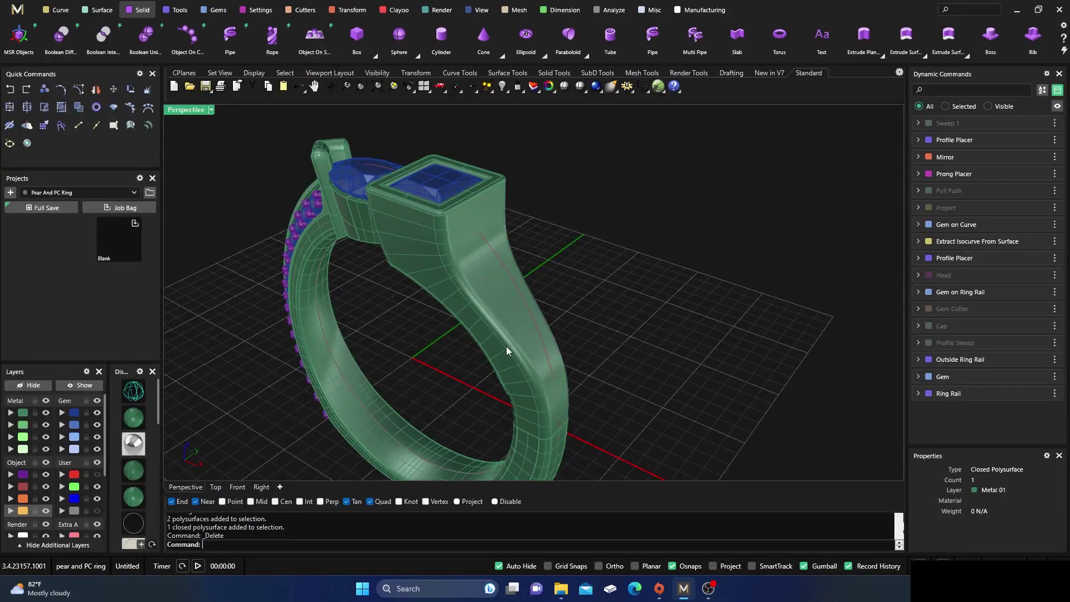
Examine the completed ring from both sides and from below, including the heads, shank and trimmed connector
{"action": "right_click_drag", "start_coordinate": [533, 306], "coordinate": [611, 230]}
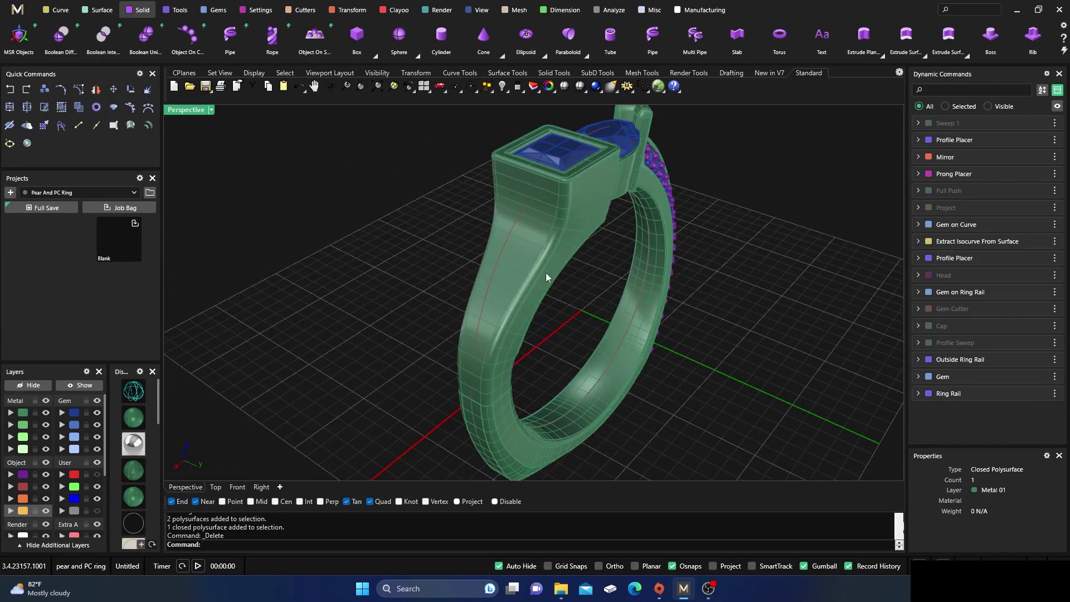
{"action": "right_click_drag", "start_coordinate": [484, 256], "coordinate": [638, 236]}
{"action": "scroll", "coordinate": [639, 238], "scroll_direction": "down", "scroll_amount": 6}
{"action": "right_click_drag", "start_coordinate": [500, 317], "coordinate": [546, 192]}
{"action": "scroll", "coordinate": [545, 192], "scroll_direction": "up", "scroll_amount": 6}
{"action": "right_click_drag", "start_coordinate": [502, 318], "coordinate": [516, 190]}
{"action": "scroll", "coordinate": [509, 266], "scroll_direction": "down", "scroll_amount": 5}
{"action": "scroll", "coordinate": [456, 298], "scroll_direction": "up", "scroll_amount": 6}
{"action": "right_click_drag", "start_coordinate": [456, 298], "coordinate": [467, 257]}
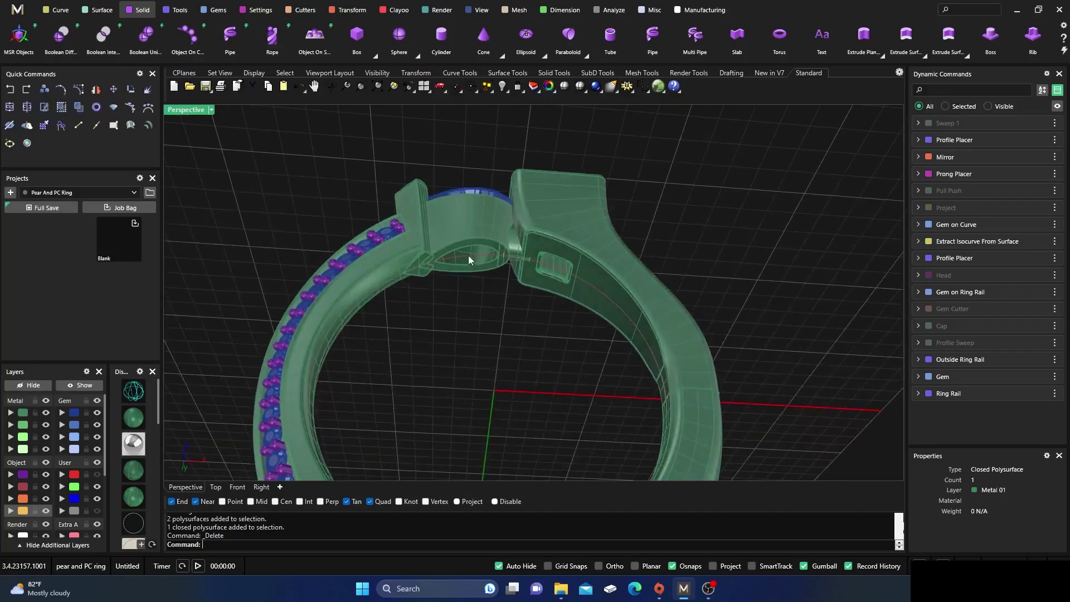
Switch the perspective view of the whole ring to the polished-metal rendered display style
{"action": "mouse_move", "coordinate": [455, 303]}
{"action": "right_mouse_down"}
{"action": "mouse_move", "coordinate": [454, 323]}
{"action": "mouse_move", "coordinate": [485, 299]}
{"action": "mouse_move", "coordinate": [474, 390]}
{"action": "mouse_move", "coordinate": [525, 363]}
{"action": "mouse_move", "coordinate": [513, 354]}
{"action": "mouse_move", "coordinate": [500, 382]}
{"action": "mouse_move", "coordinate": [438, 334]}
{"action": "mouse_move", "coordinate": [426, 304]}
{"action": "right_mouse_up"}
{"action": "scroll", "coordinate": [486, 302], "scroll_direction": "down", "scroll_amount": 5}
{"action": "scroll", "coordinate": [526, 361], "scroll_direction": "up", "scroll_amount": 2}
{"action": "left_click", "coordinate": [146, 442]}
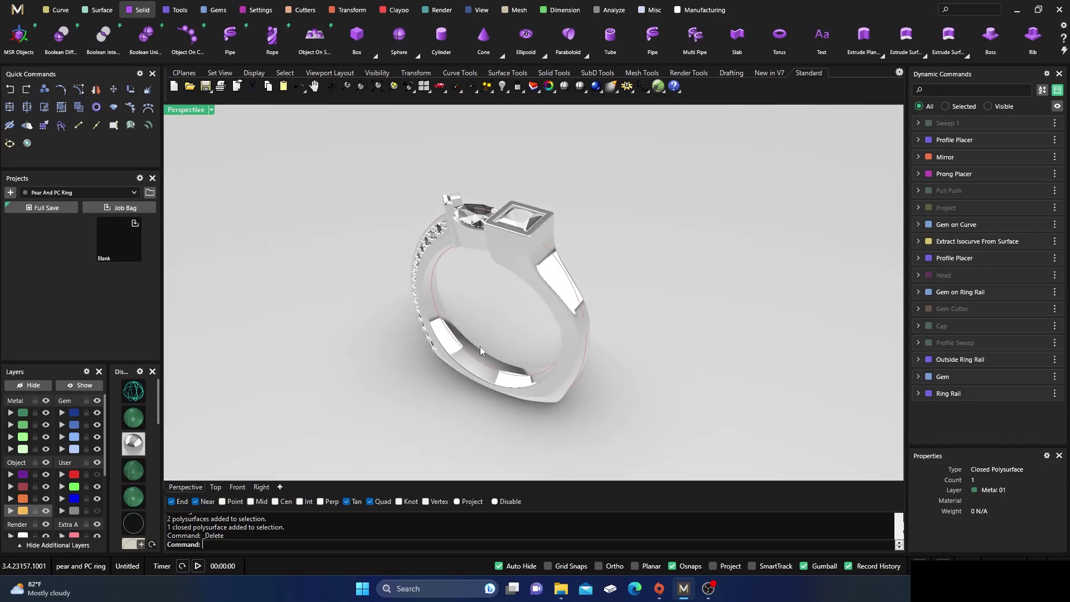